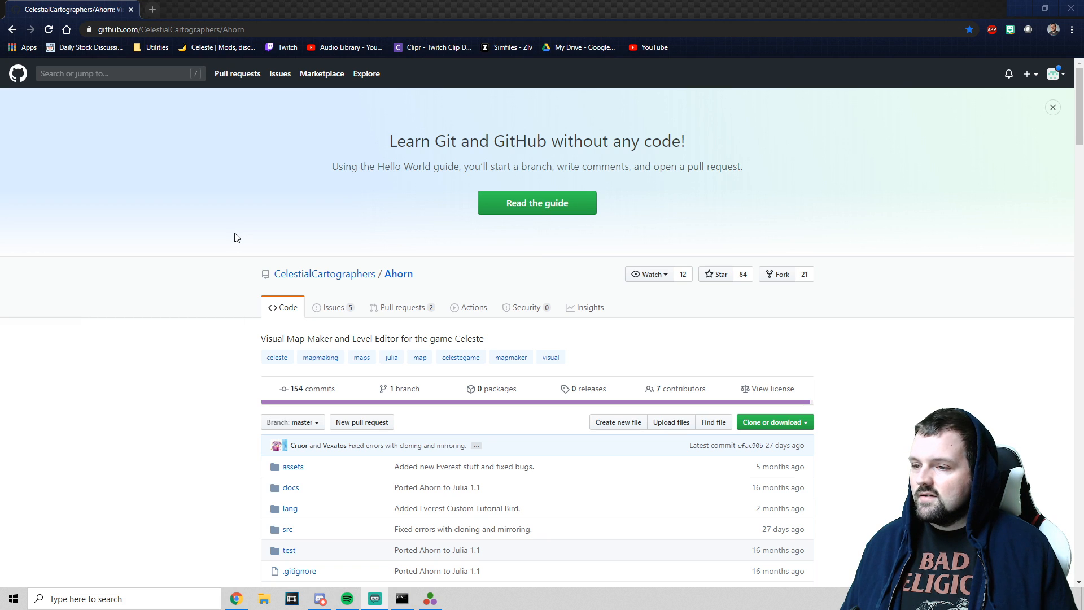
- Read the project description and the Windows installation instructions in the Ahorn README on GitHub
{"action": "scroll", "coordinate": [230, 238], "scroll_direction": "down", "scroll_amount": 3}
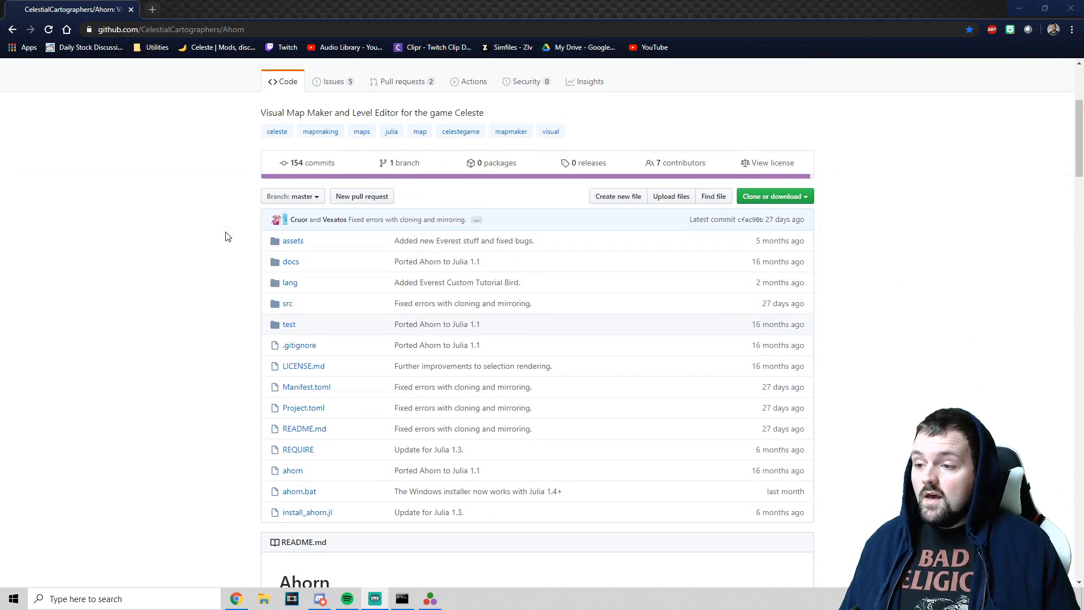
{"action": "scroll", "coordinate": [226, 238], "scroll_direction": "down", "scroll_amount": 4}
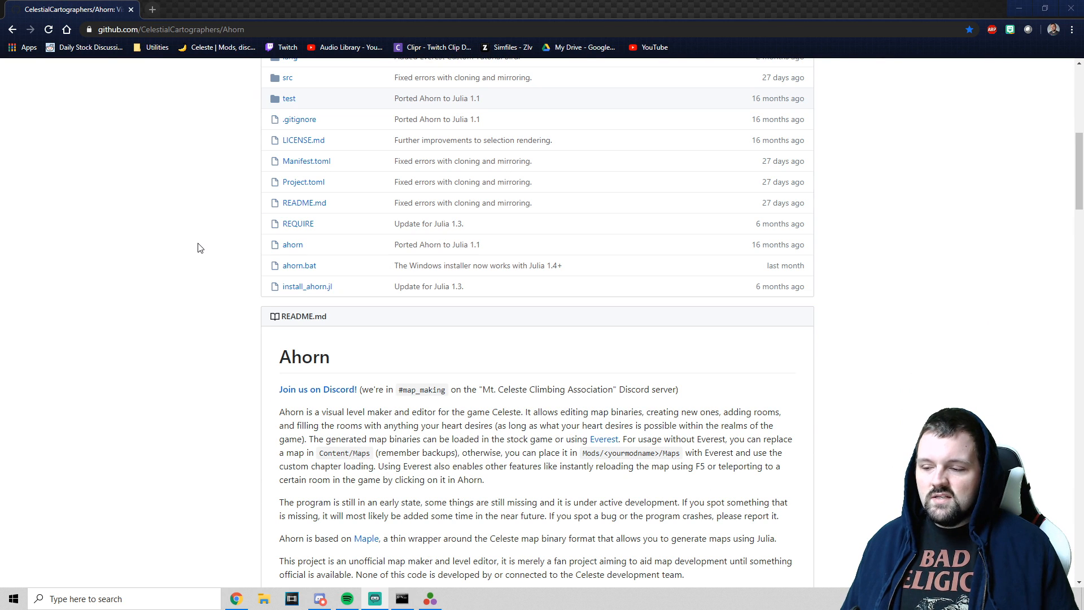
{"action": "scroll", "coordinate": [203, 244], "scroll_direction": "down", "scroll_amount": 4}
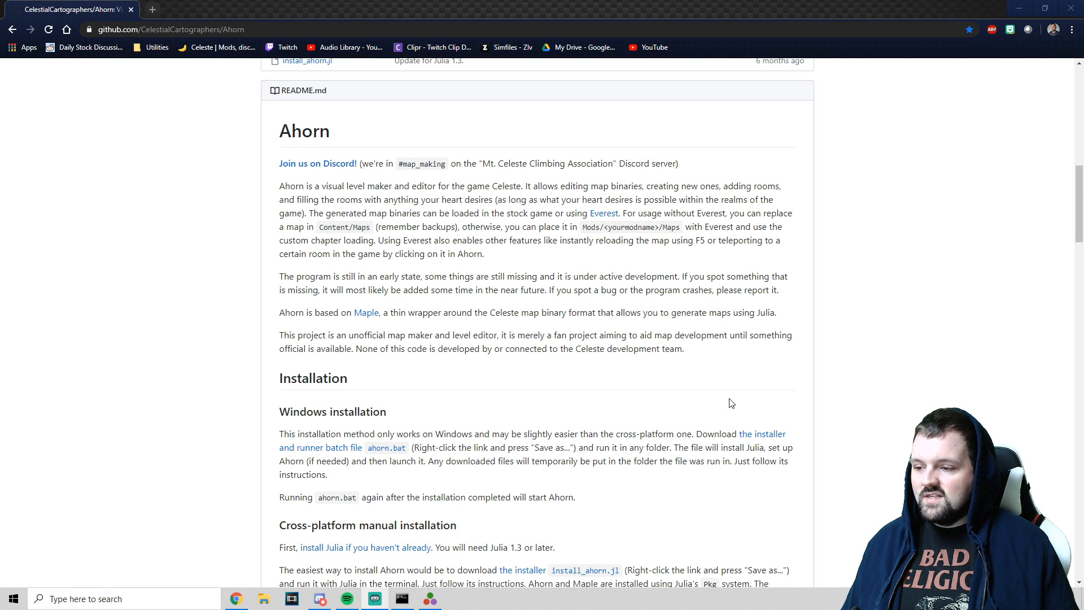
{"action": "scroll", "coordinate": [684, 394], "scroll_direction": "down", "scroll_amount": 1}
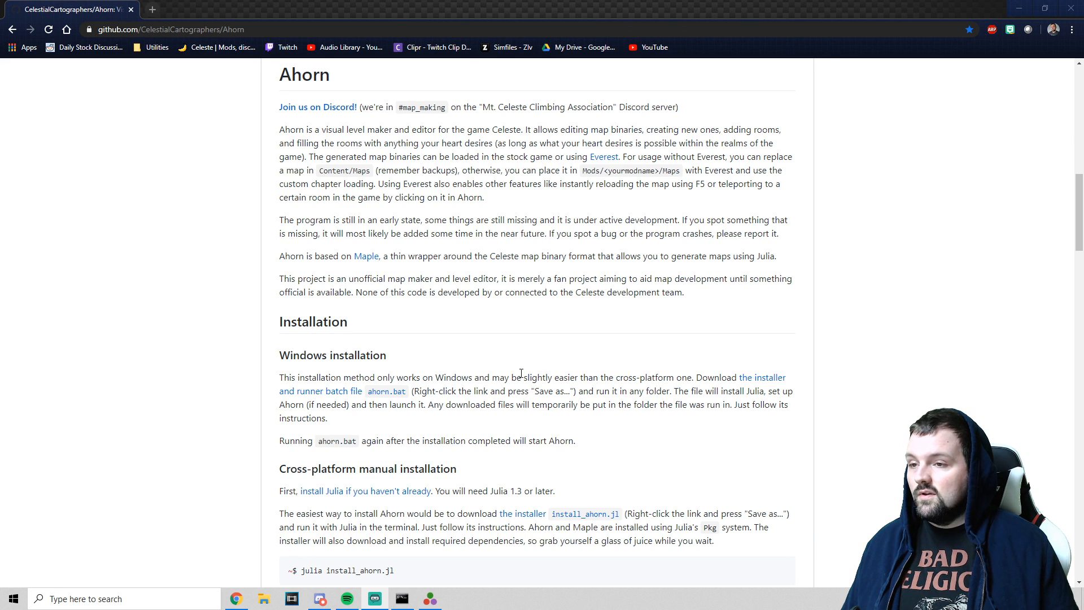
{"action": "scroll", "coordinate": [520, 374], "scroll_direction": "up", "scroll_amount": 5}
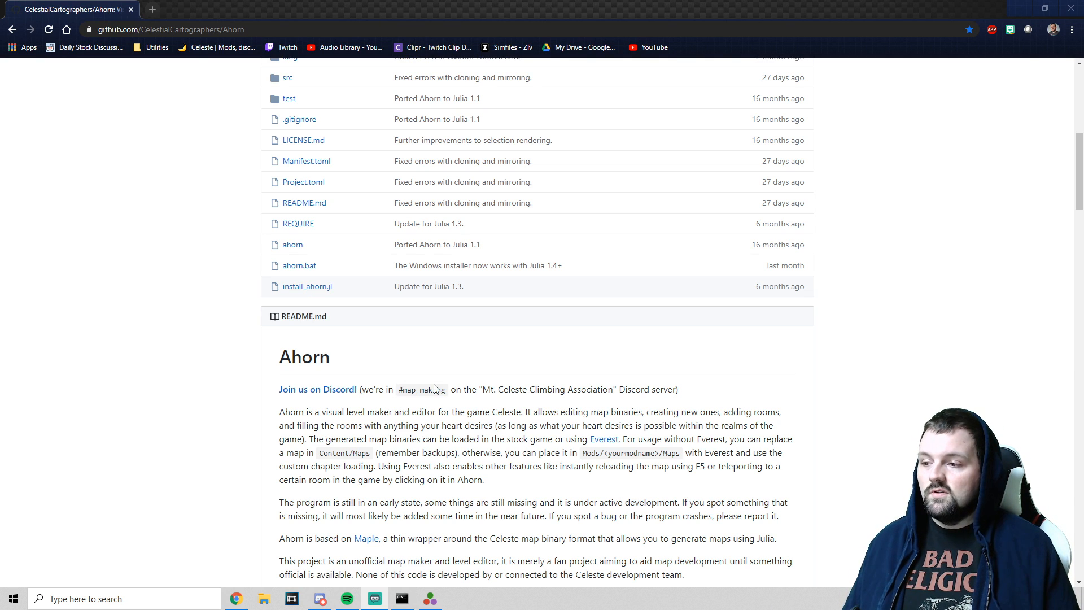
{"action": "scroll", "coordinate": [612, 334], "scroll_direction": "up", "scroll_amount": 8}
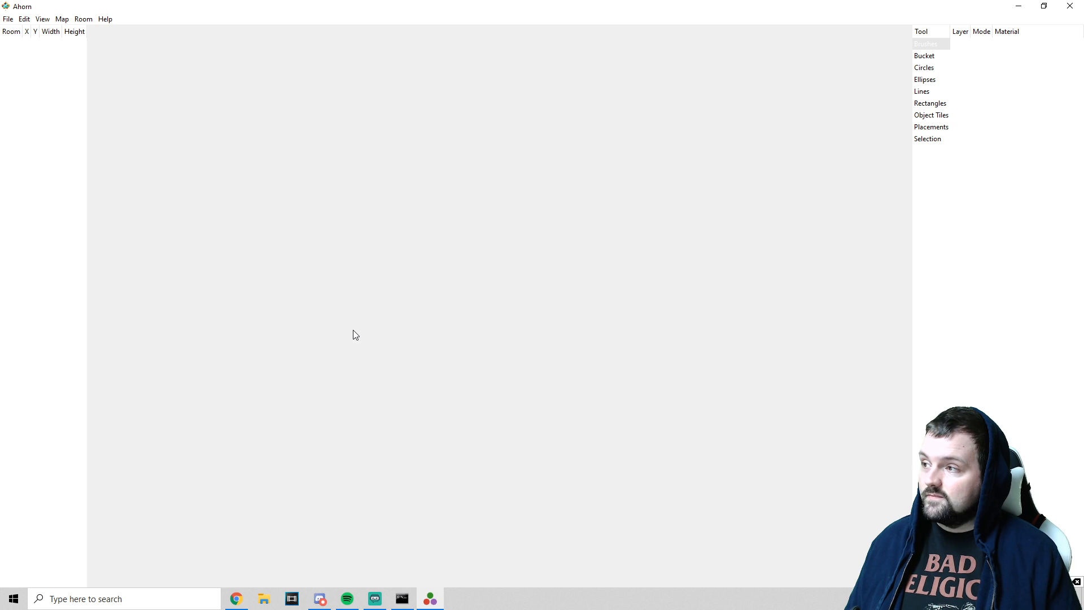
- In Ahorn, create a new map with the package name Test123
{"action": "left_click", "coordinate": [9, 20]}
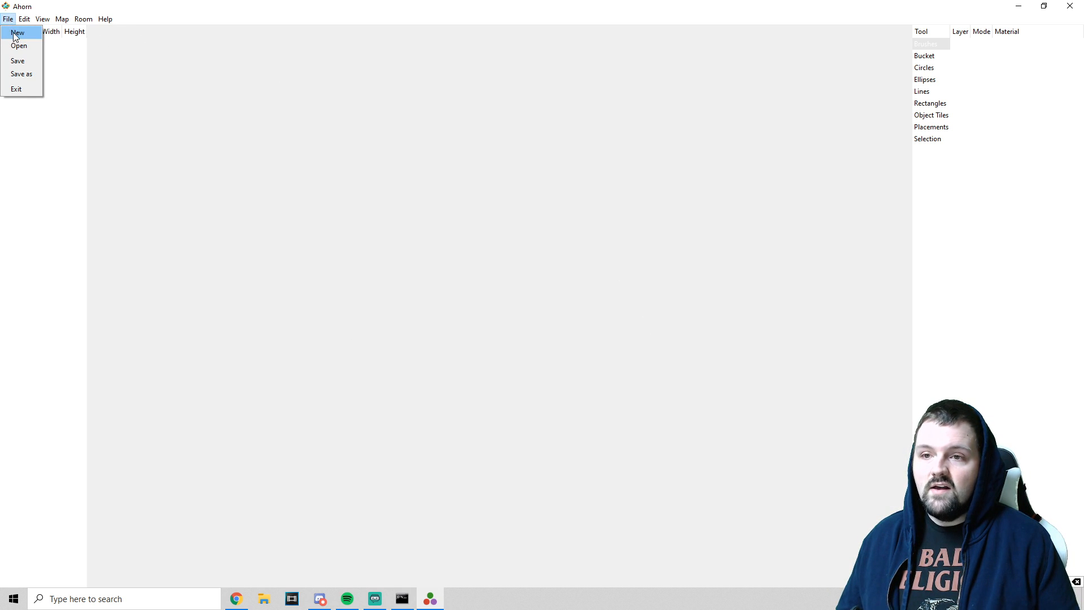
{"action": "left_click", "coordinate": [15, 34]}
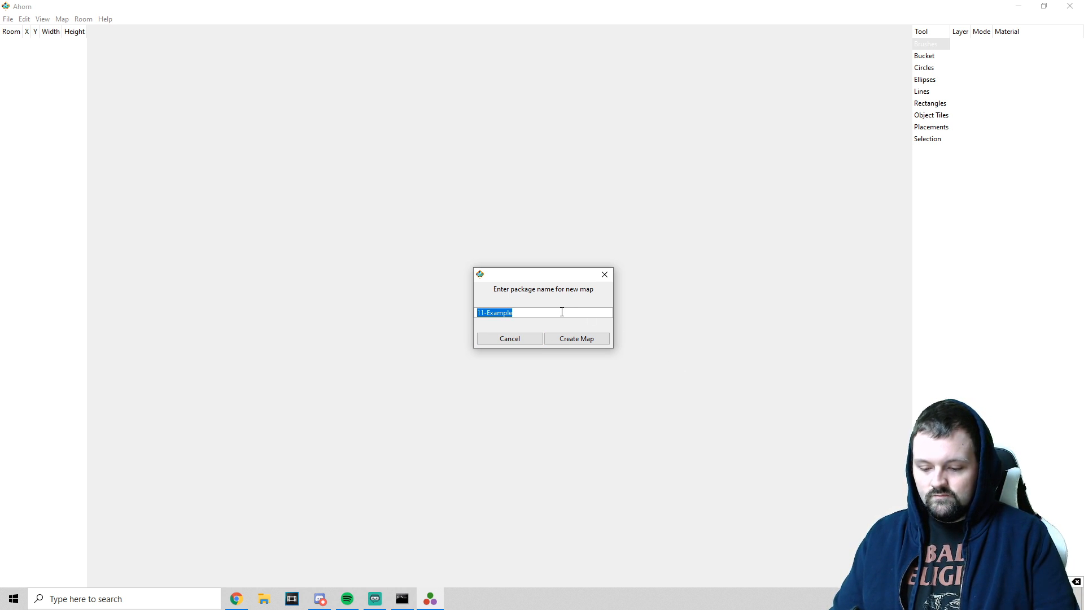
{"action": "type", "text": "Test"}
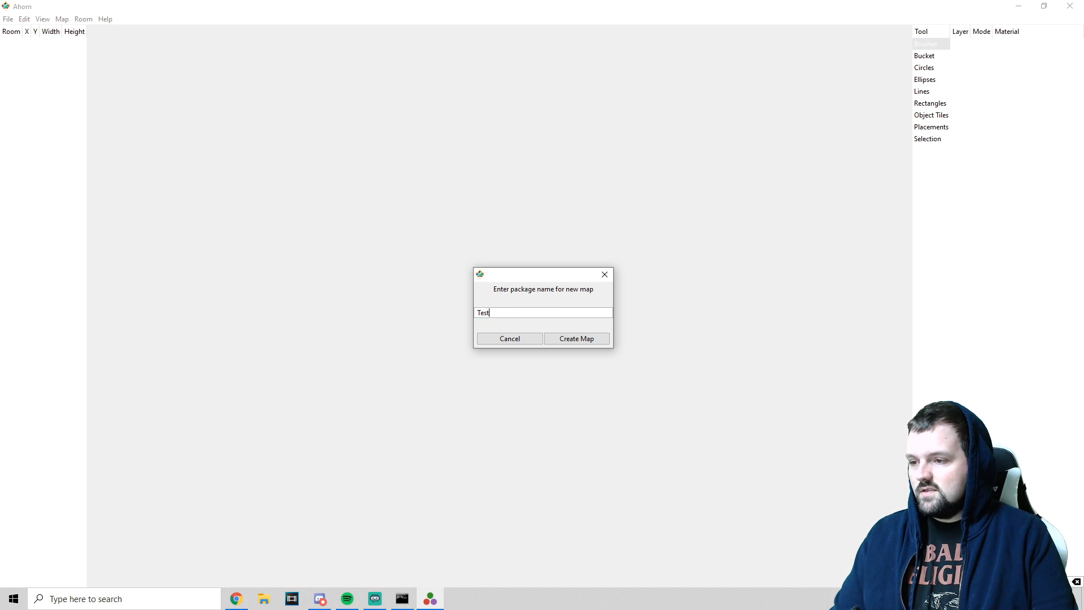
{"action": "type", "text": "123"}
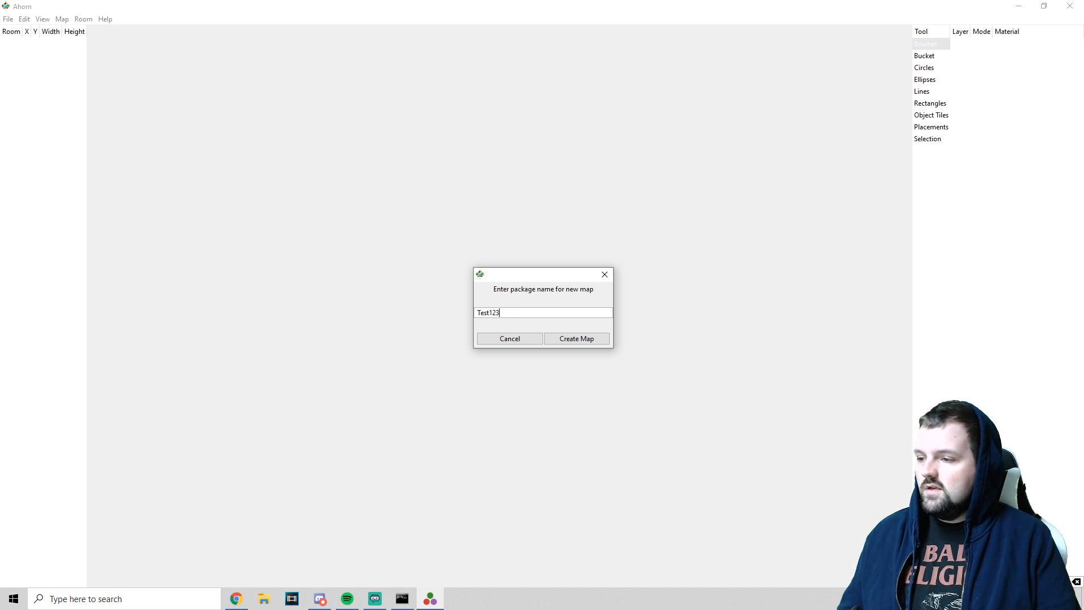
{"action": "left_click", "coordinate": [585, 338]}
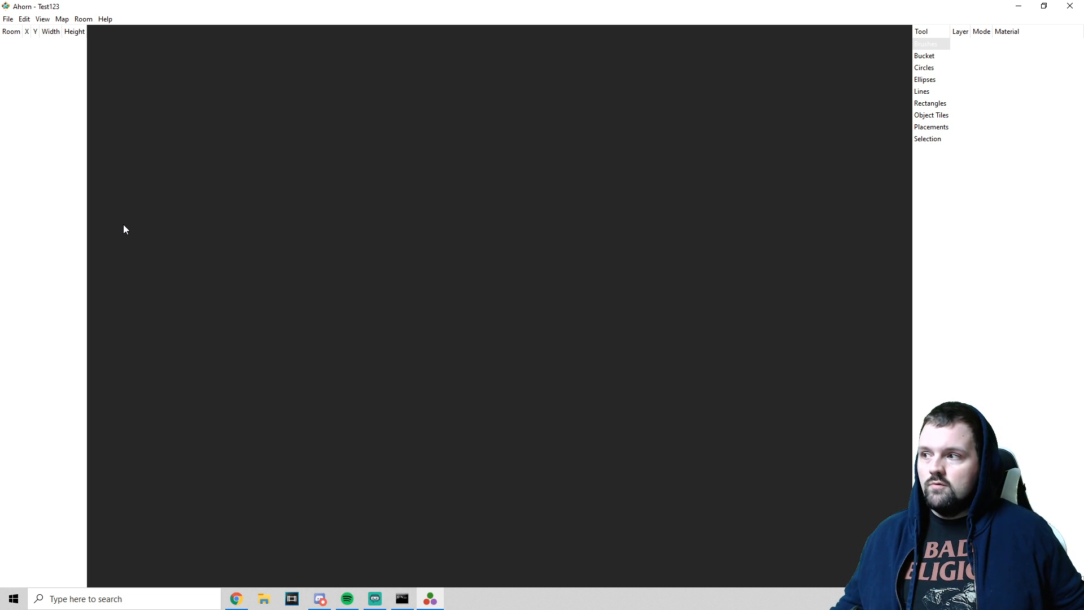
- Add a room named a-01 with width 40, height 23 and music_oldsite_awake as its music
{"action": "left_click", "coordinate": [83, 19]}
{"action": "left_click", "coordinate": [91, 34]}
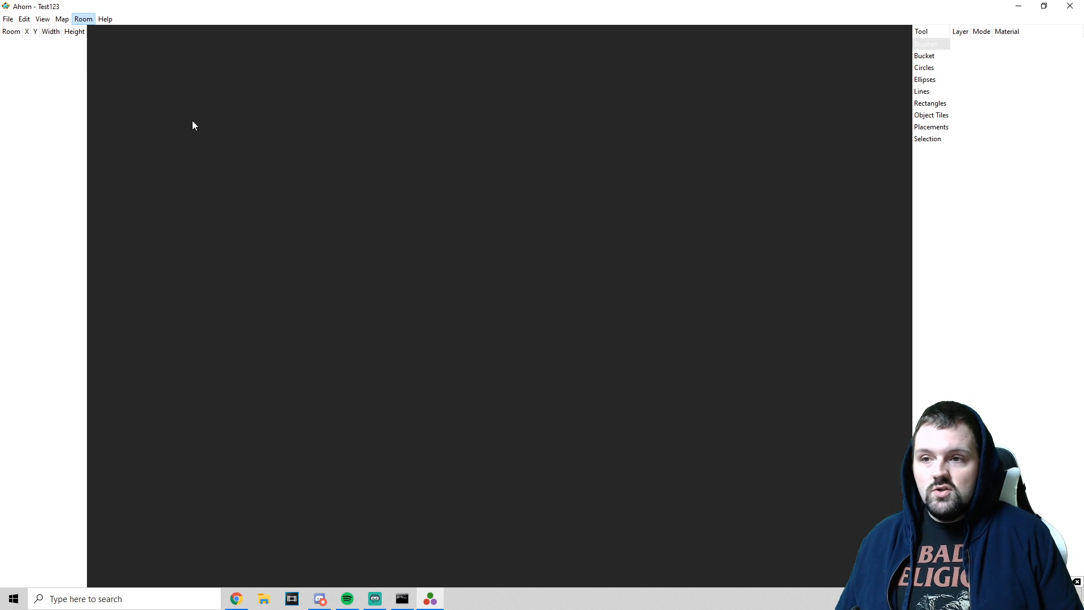
{"action": "left_click_drag", "start_coordinate": [260, 111], "coordinate": [455, 149]}
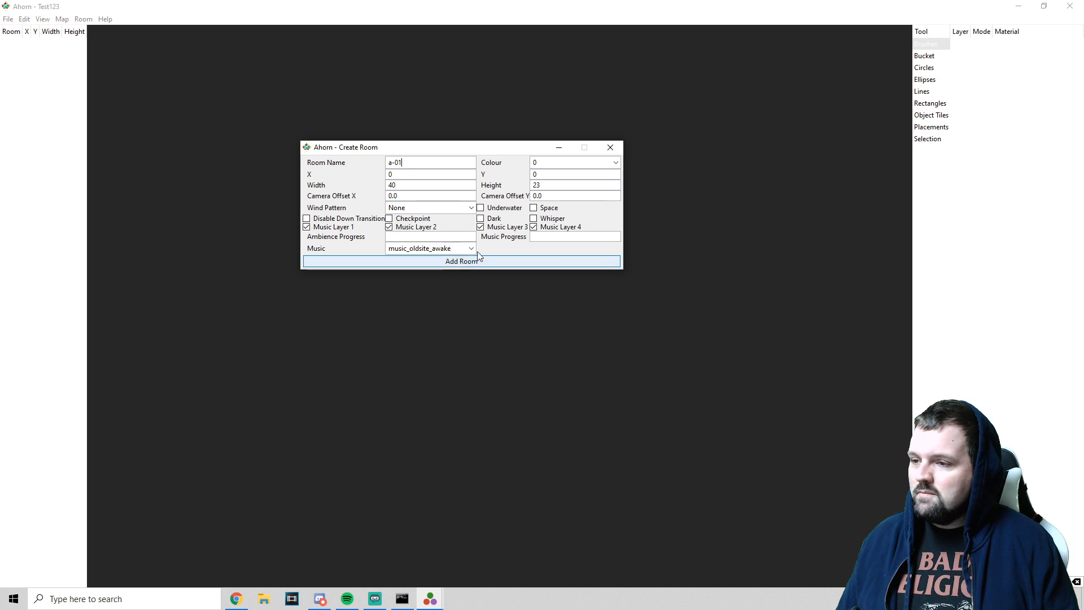
{"action": "left_click", "coordinate": [469, 266]}
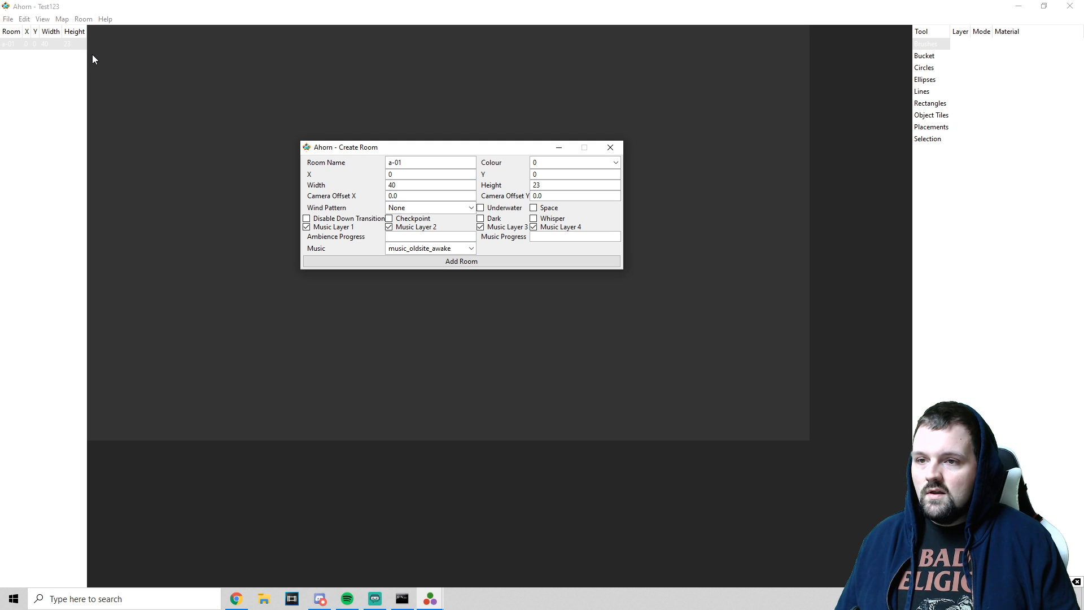
{"action": "left_click", "coordinate": [610, 151]}
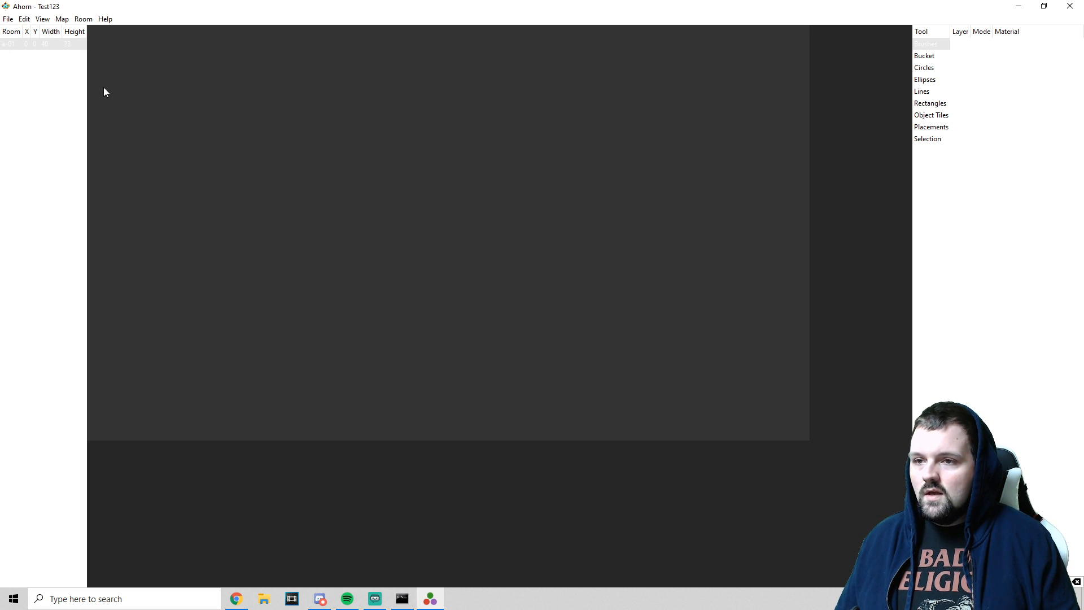
- Examine room a-01 on the canvas, its name, position and size values, and its configuration settings
{"action": "scroll", "coordinate": [277, 130], "scroll_direction": "down", "scroll_amount": 2}
{"action": "scroll", "coordinate": [285, 137], "scroll_direction": "up", "scroll_amount": 2}
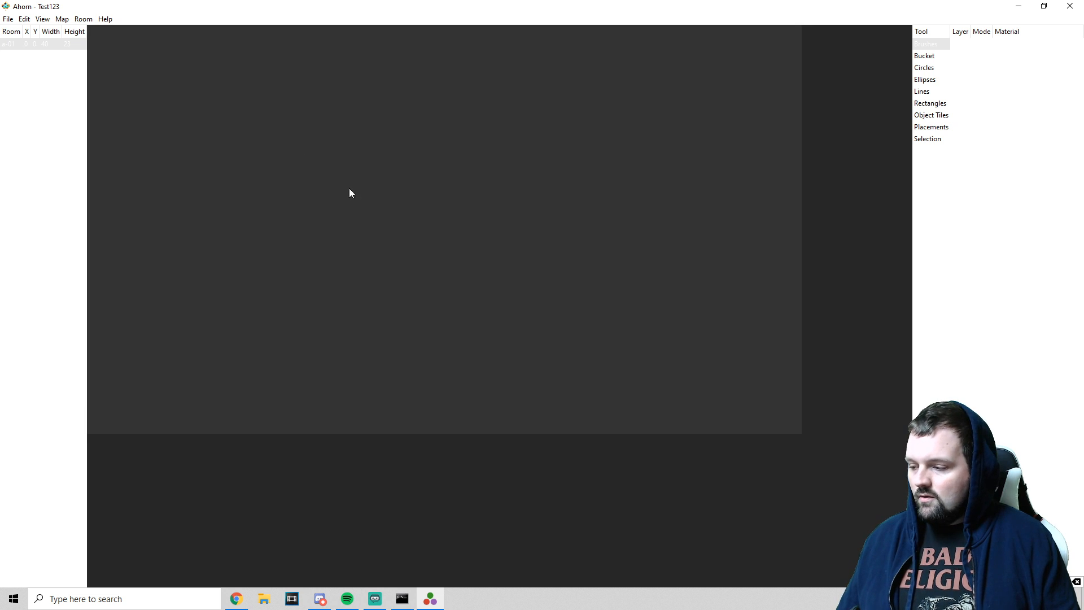
{"action": "scroll", "coordinate": [302, 164], "scroll_direction": "down", "scroll_amount": 1}
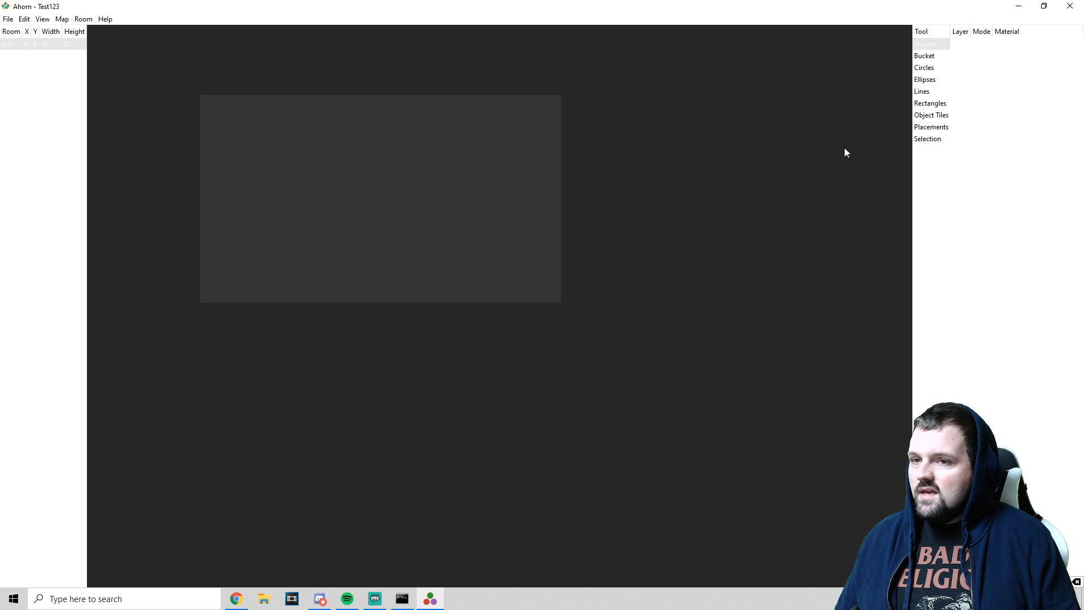
{"action": "left_click", "coordinate": [6, 44]}
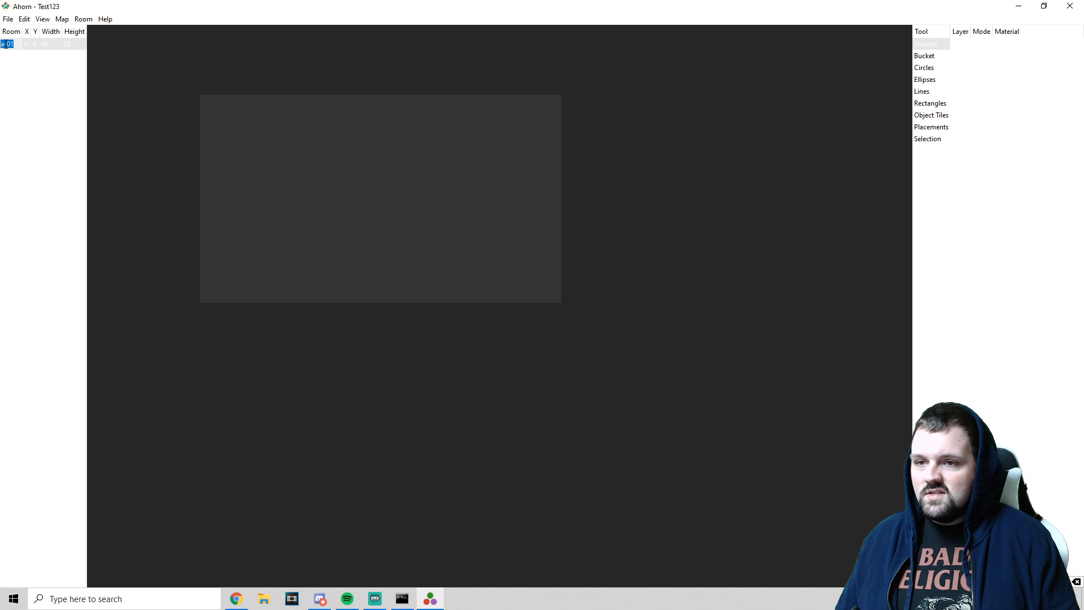
{"action": "left_click", "coordinate": [26, 44]}
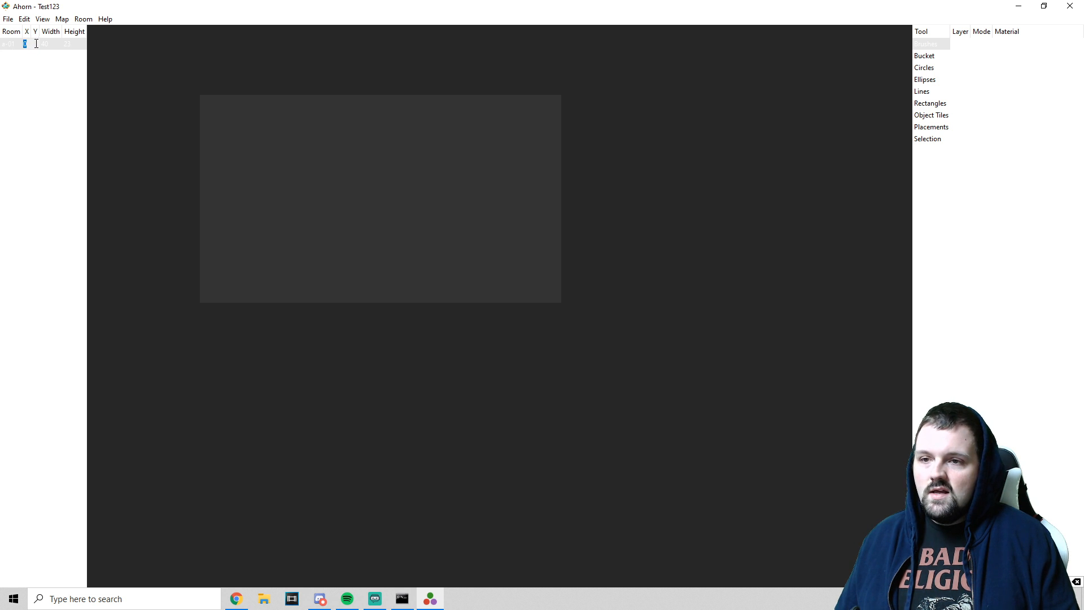
{"action": "left_click", "coordinate": [47, 44]}
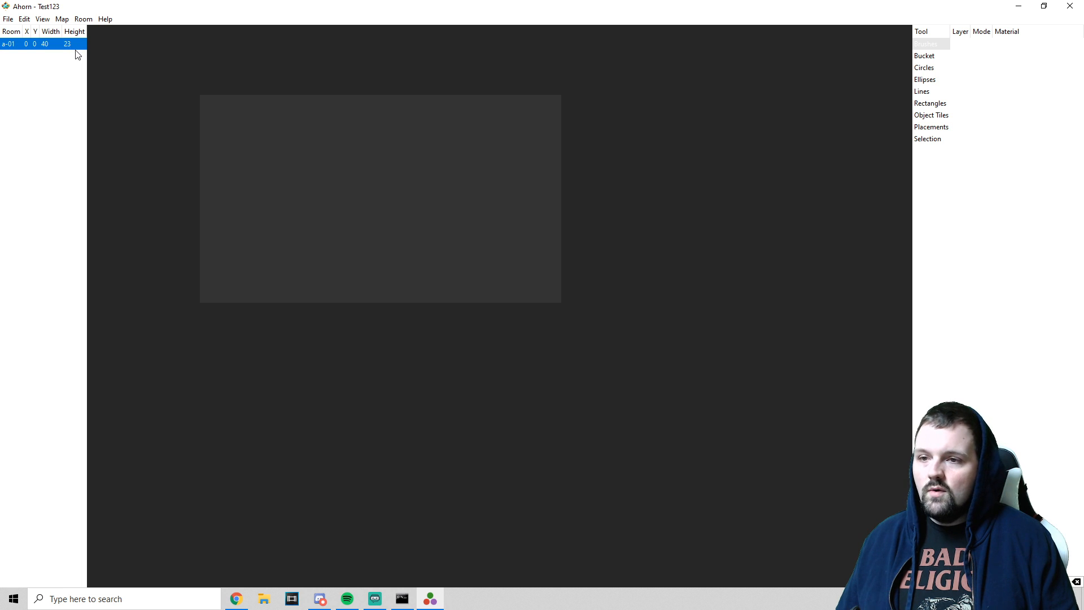
{"action": "left_click", "coordinate": [83, 19]}
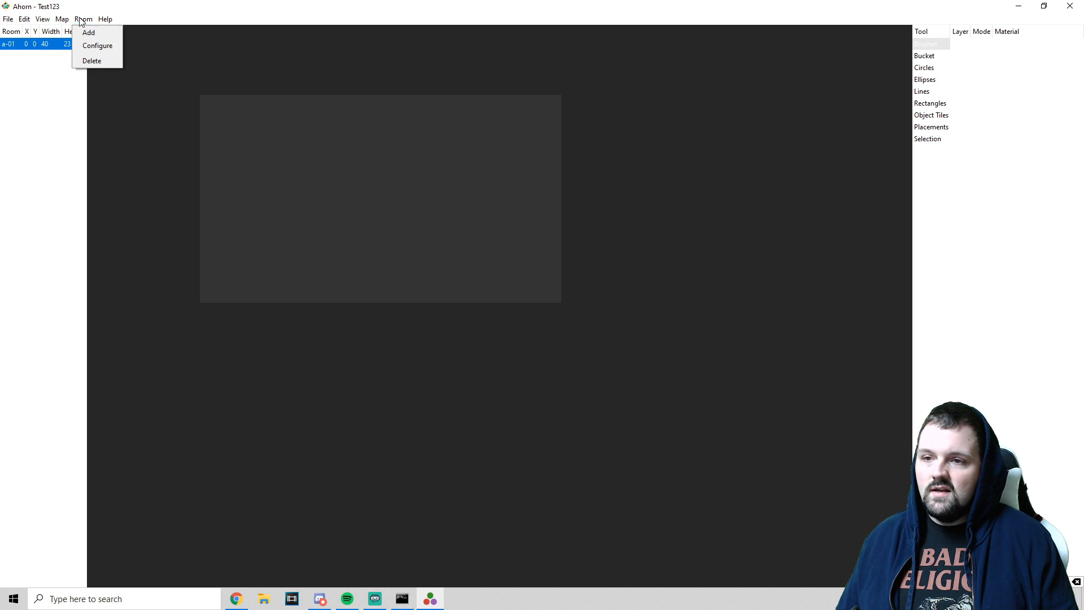
{"action": "left_click", "coordinate": [93, 44]}
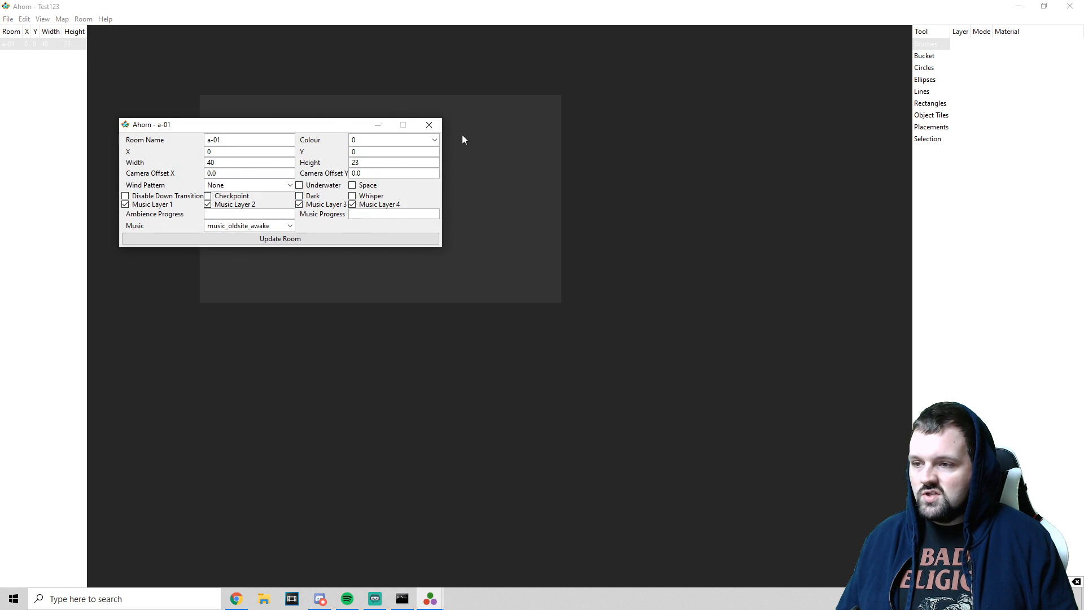
{"action": "left_click", "coordinate": [426, 125]}
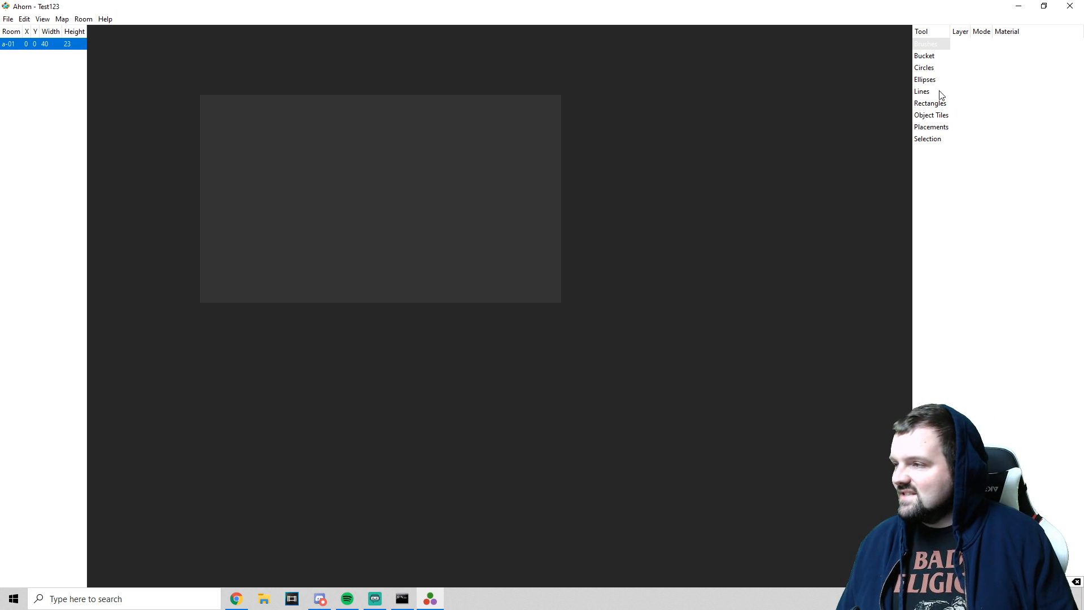
- Draw a Stone floor about three tiles high across the full width of room a-01 with the Rectangles tool
{"action": "left_click", "coordinate": [927, 45]}
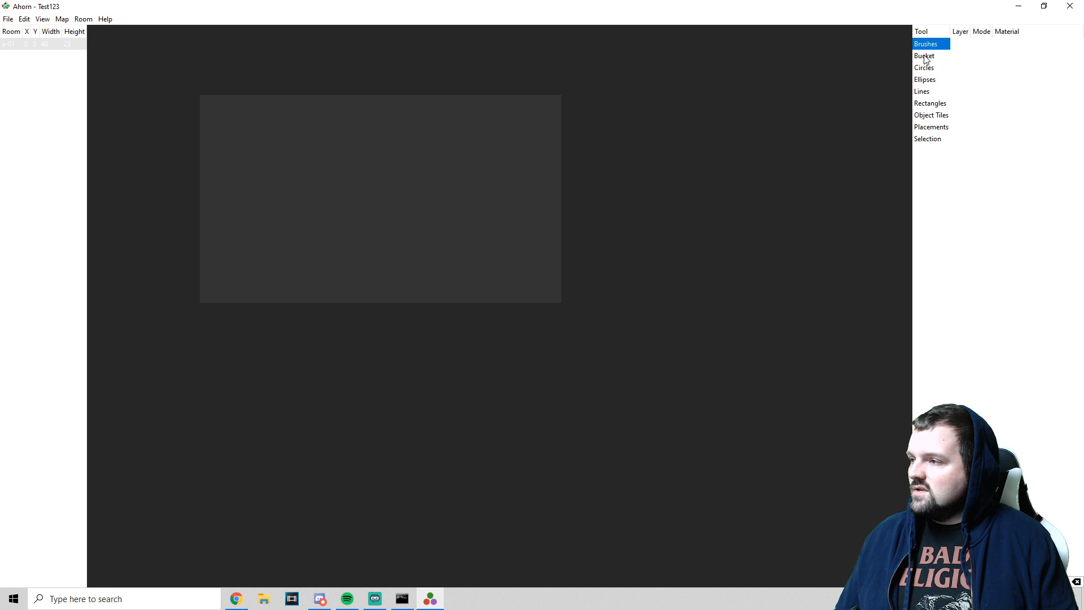
{"action": "left_click", "coordinate": [926, 46]}
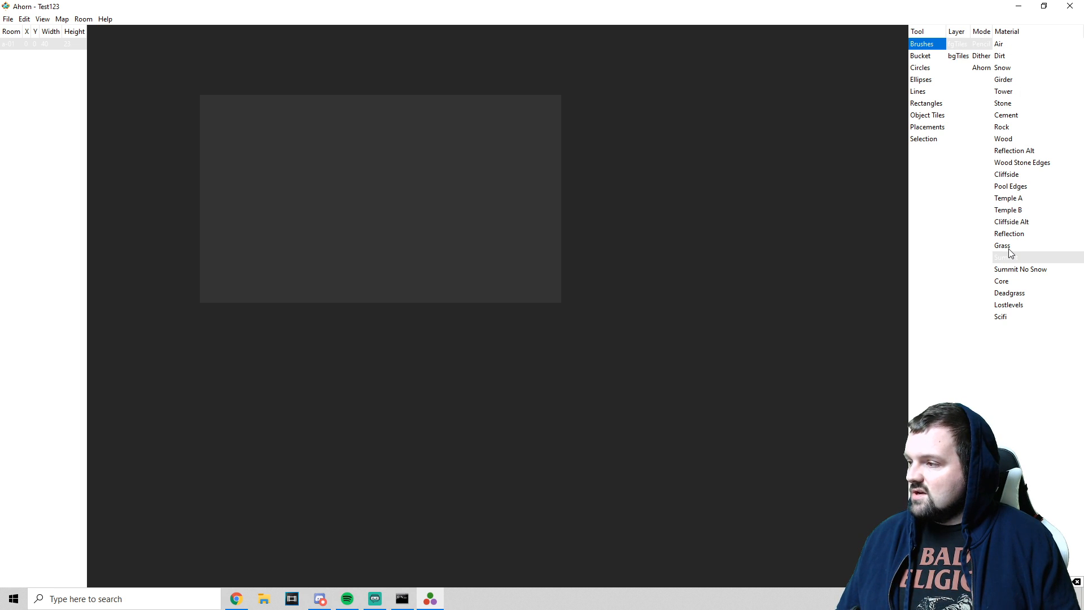
{"action": "left_click", "coordinate": [935, 107]}
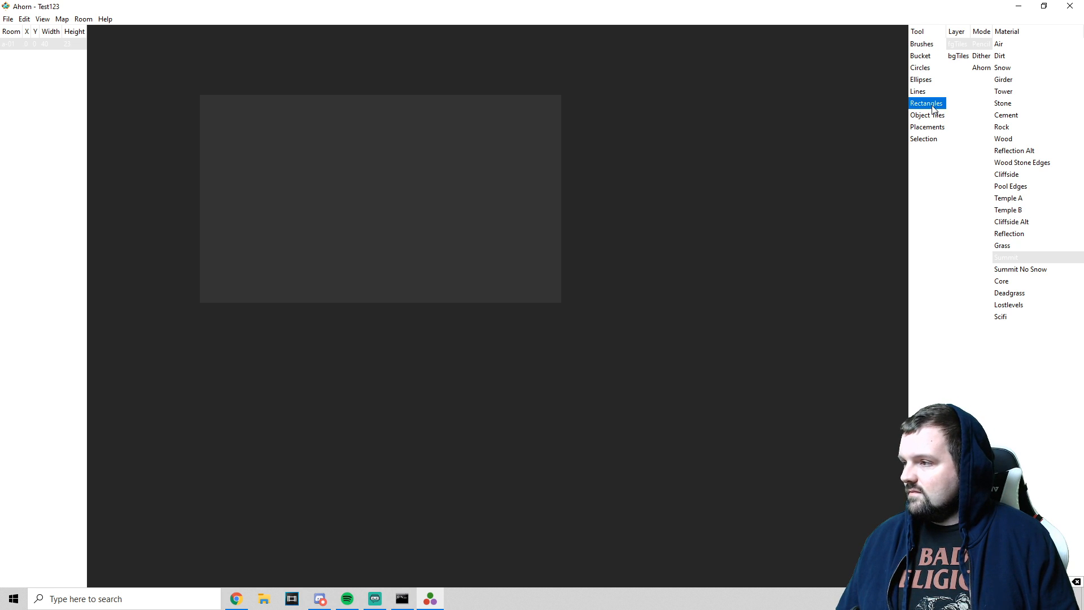
{"action": "left_click", "coordinate": [1008, 107]}
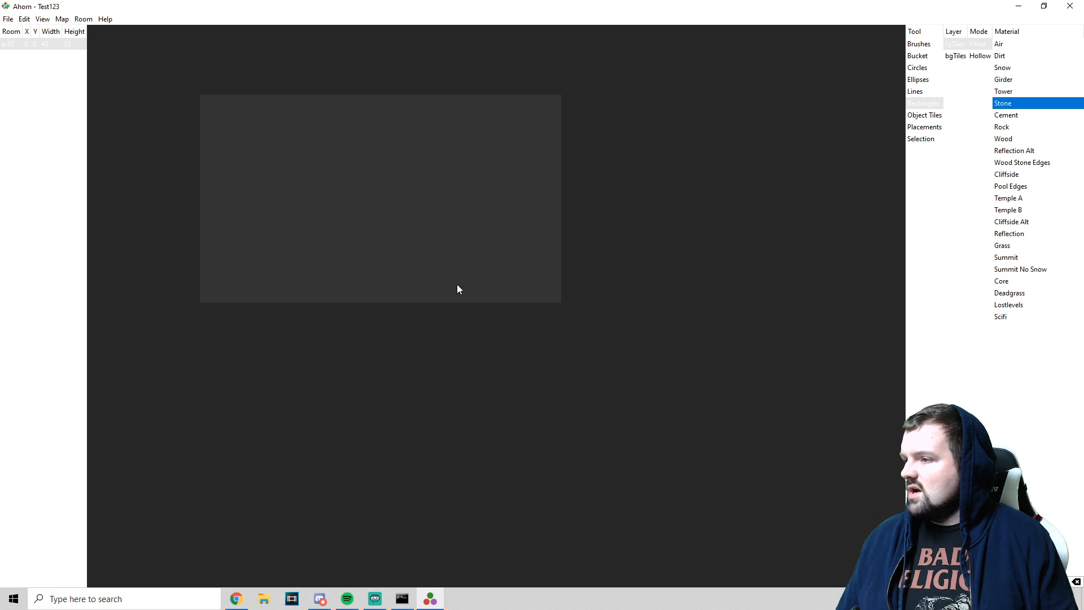
{"action": "left_click_drag", "start_coordinate": [207, 276], "coordinate": [533, 302]}
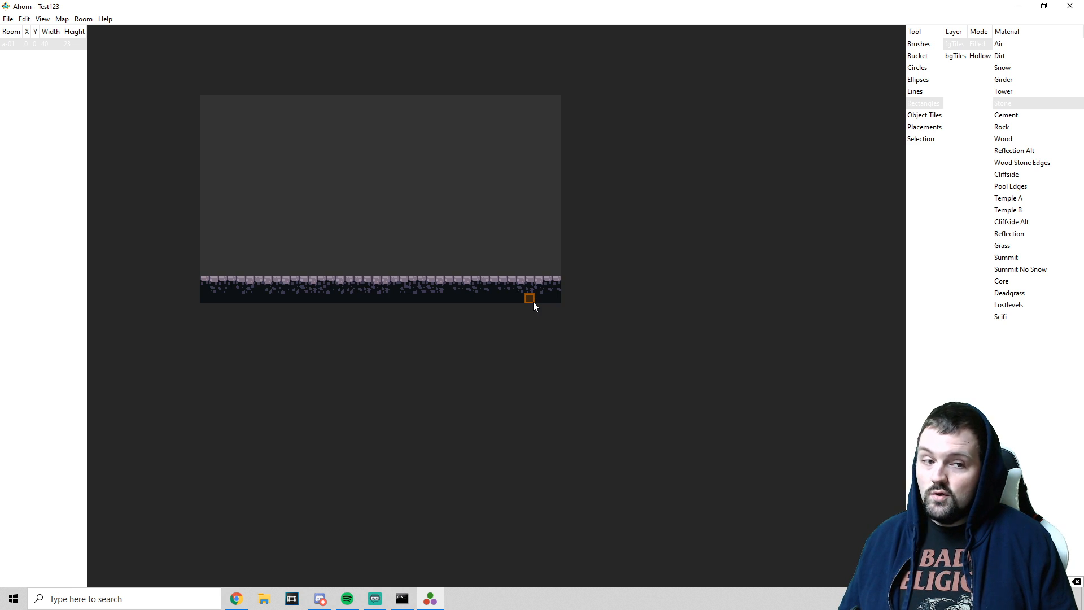
- Add a Stone wall two tiles wide and about ten tiles tall down from the room's upper-left corner
{"action": "left_click_drag", "start_coordinate": [455, 206], "coordinate": [484, 270]}
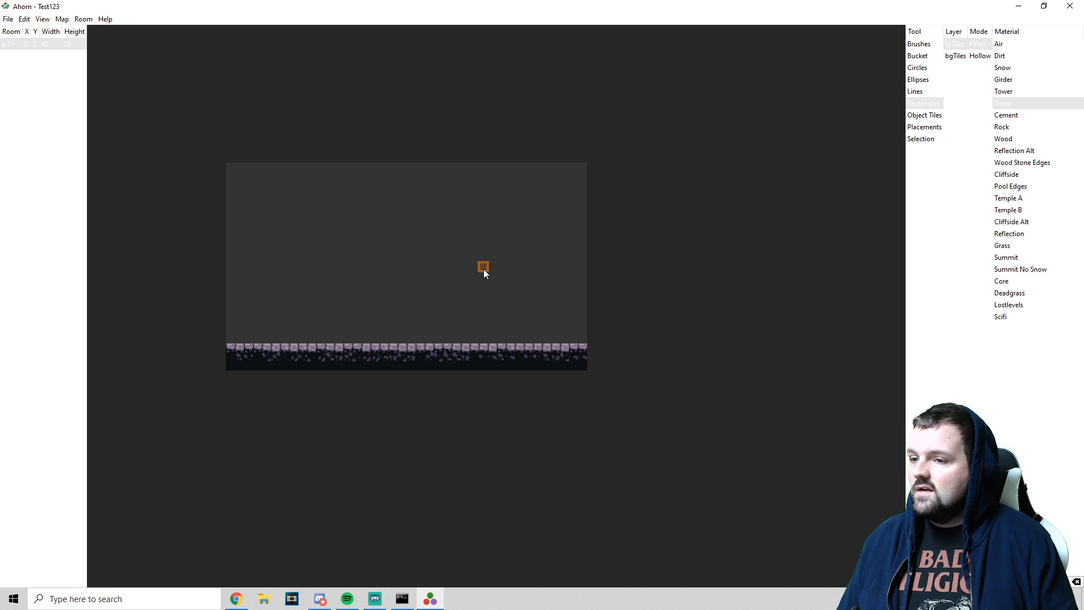
{"action": "left_click_drag", "start_coordinate": [238, 249], "coordinate": [320, 283]}
{"action": "left_click_drag", "start_coordinate": [709, 327], "coordinate": [719, 301]}
{"action": "left_click_drag", "start_coordinate": [323, 244], "coordinate": [332, 169]}
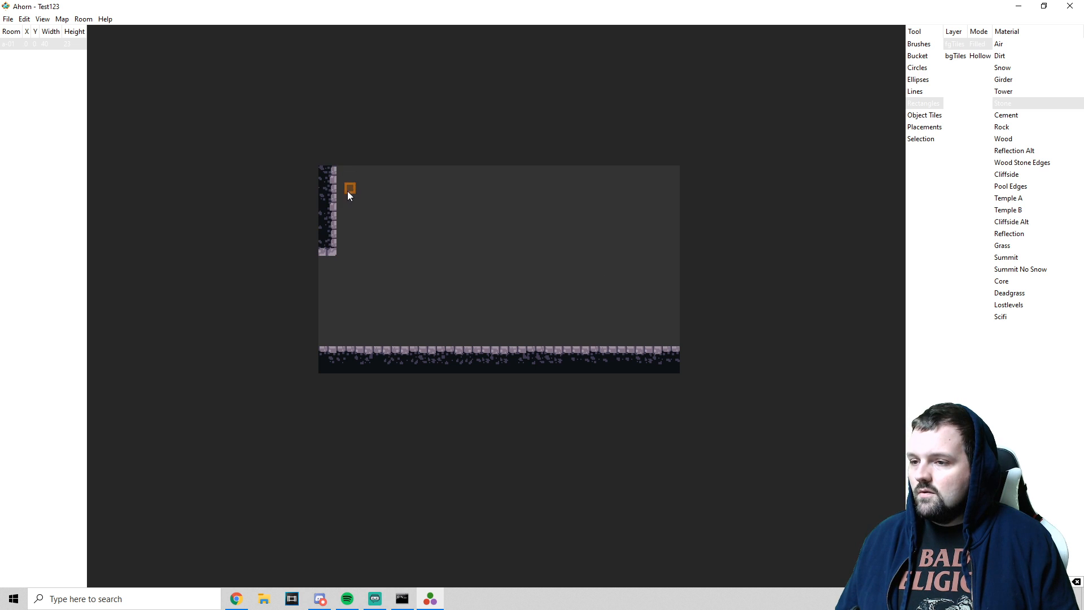
- Build an uneven Stone ceiling from overlapping rectangles of varying depth along the room's upper edge
{"action": "left_click_drag", "start_coordinate": [400, 173], "coordinate": [443, 169]}
{"action": "left_click_drag", "start_coordinate": [528, 180], "coordinate": [531, 168]}
{"action": "left_click_drag", "start_coordinate": [456, 164], "coordinate": [456, 164]}
{"action": "left_click_drag", "start_coordinate": [535, 200], "coordinate": [621, 168]}
{"action": "left_click_drag", "start_coordinate": [623, 206], "coordinate": [659, 169]}
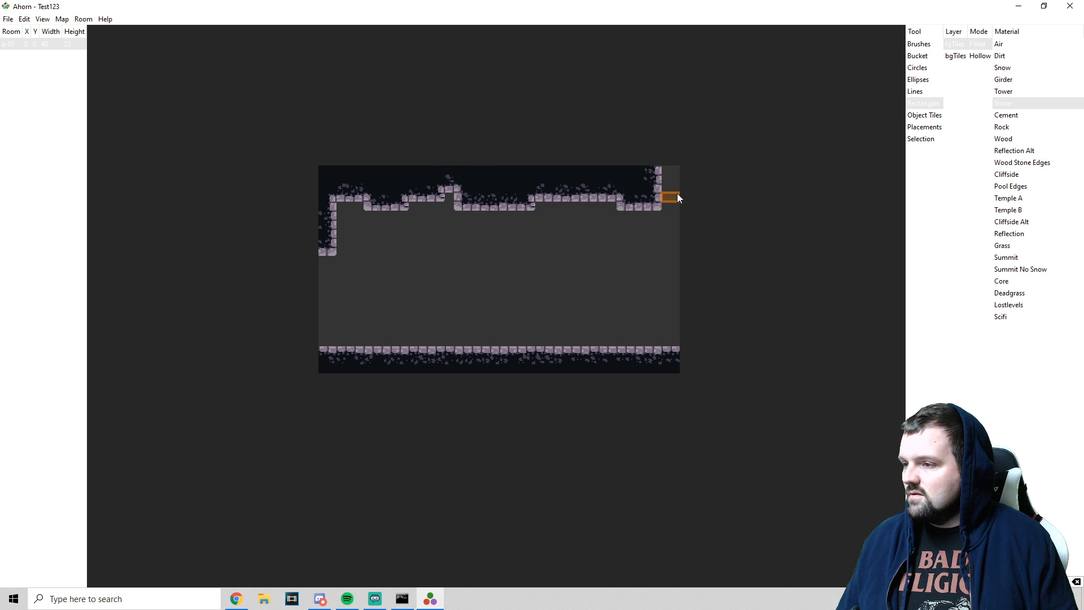
- Build a stepped Stone ledge joined to a closed left wall, and a stepped right wall descending from the ceiling above a floor-level opening
{"action": "left_click_drag", "start_coordinate": [320, 317], "coordinate": [460, 347]}
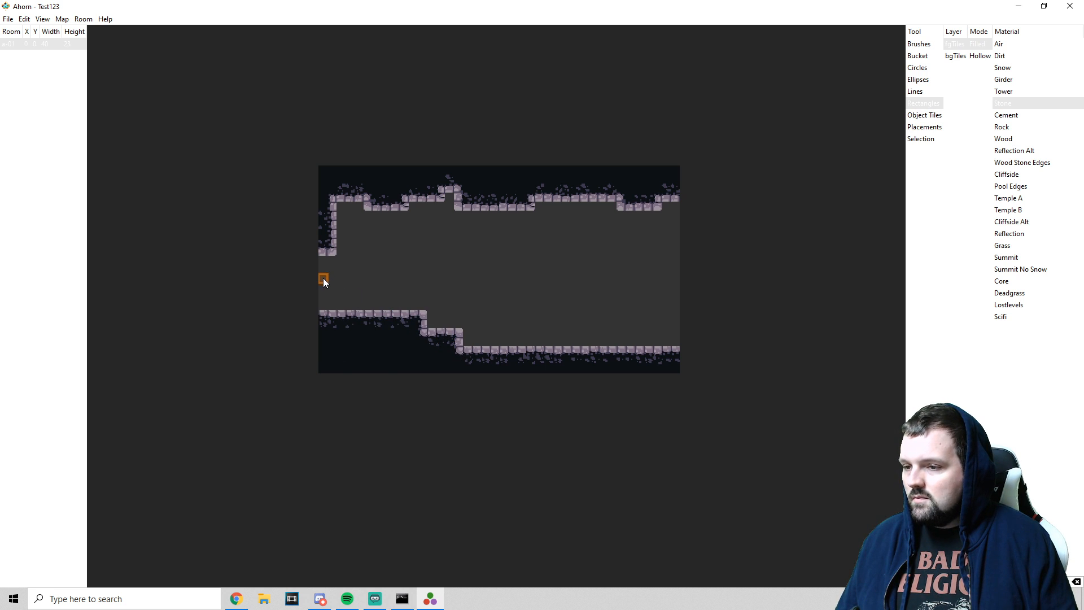
{"action": "left_click_drag", "start_coordinate": [319, 263], "coordinate": [326, 279]}
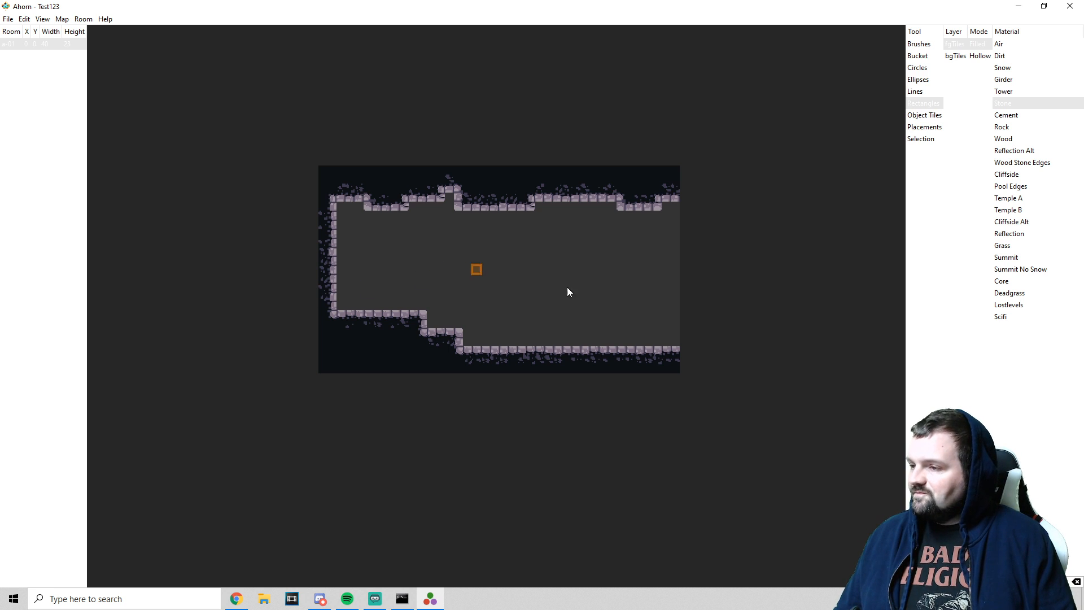
{"action": "left_click_drag", "start_coordinate": [655, 208], "coordinate": [709, 296]}
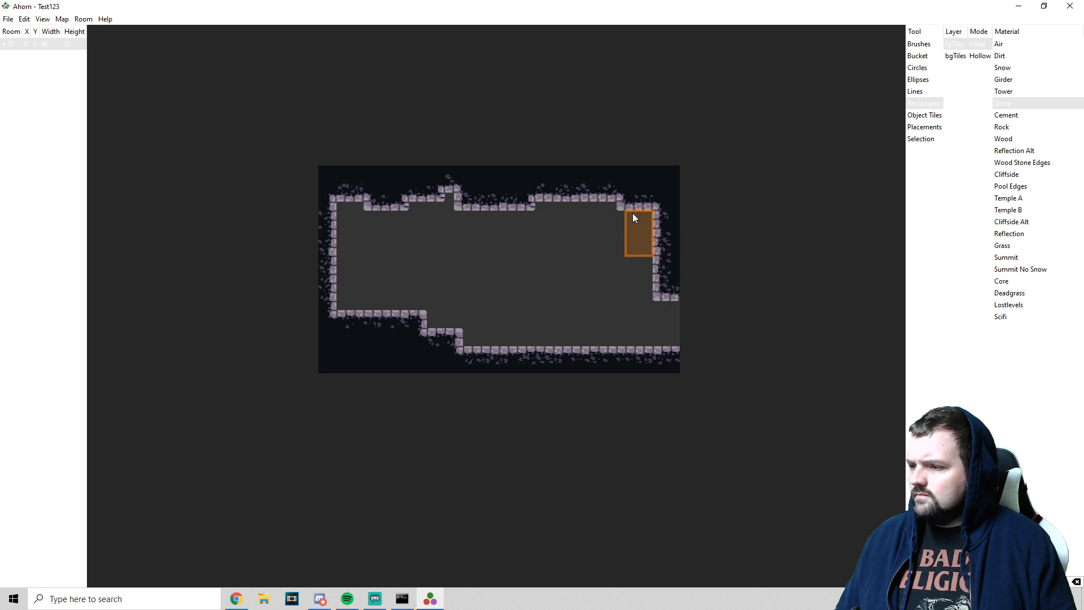
{"action": "left_click_drag", "start_coordinate": [590, 215], "coordinate": [584, 201]}
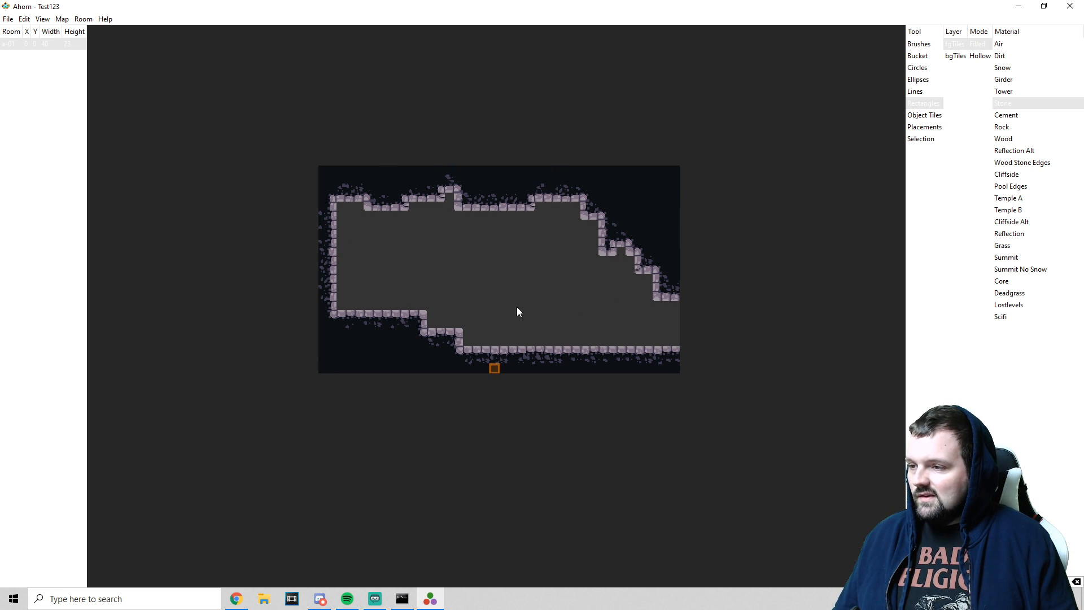
- Bucket-fill the room's solid foreground tiles with Temple B, and replace that fill with the Reflection material
{"action": "left_click", "coordinate": [923, 58]}
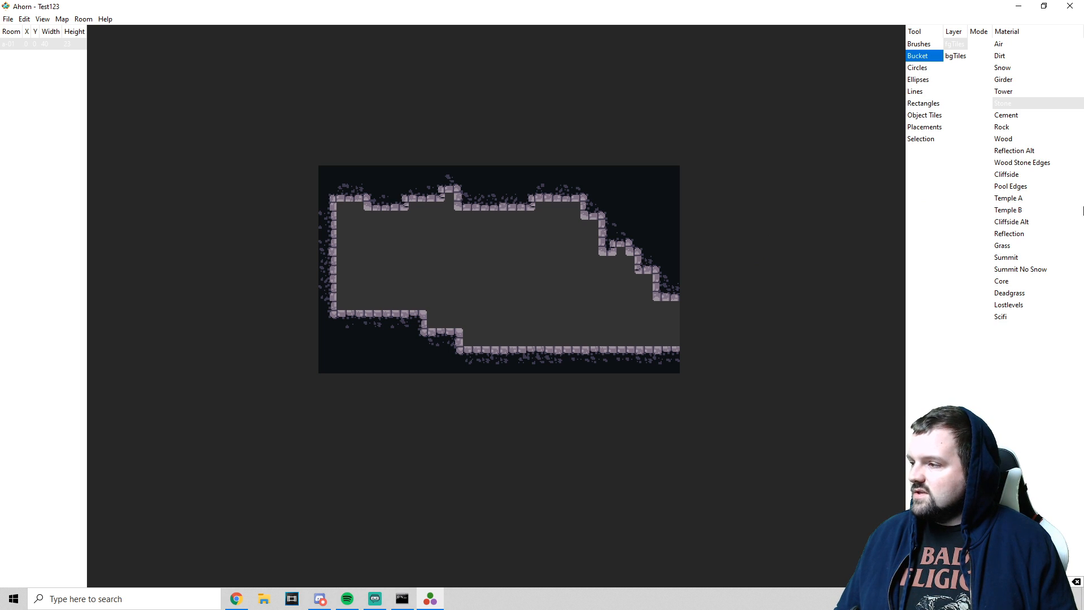
{"action": "left_click", "coordinate": [1008, 210]}
{"action": "left_click", "coordinate": [664, 203]}
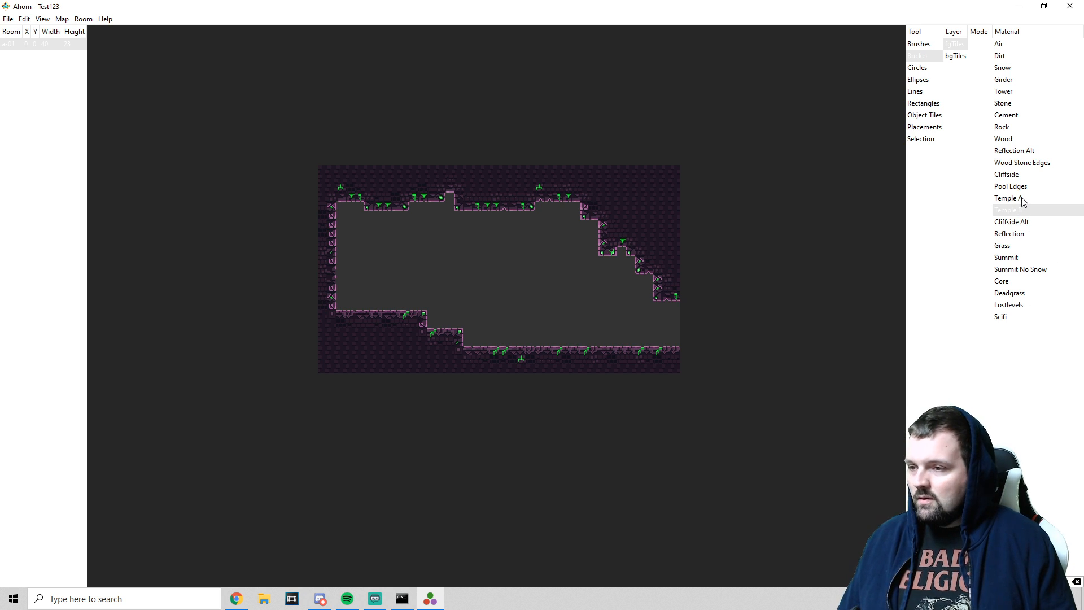
{"action": "left_click", "coordinate": [1016, 233]}
{"action": "left_click", "coordinate": [657, 212]}
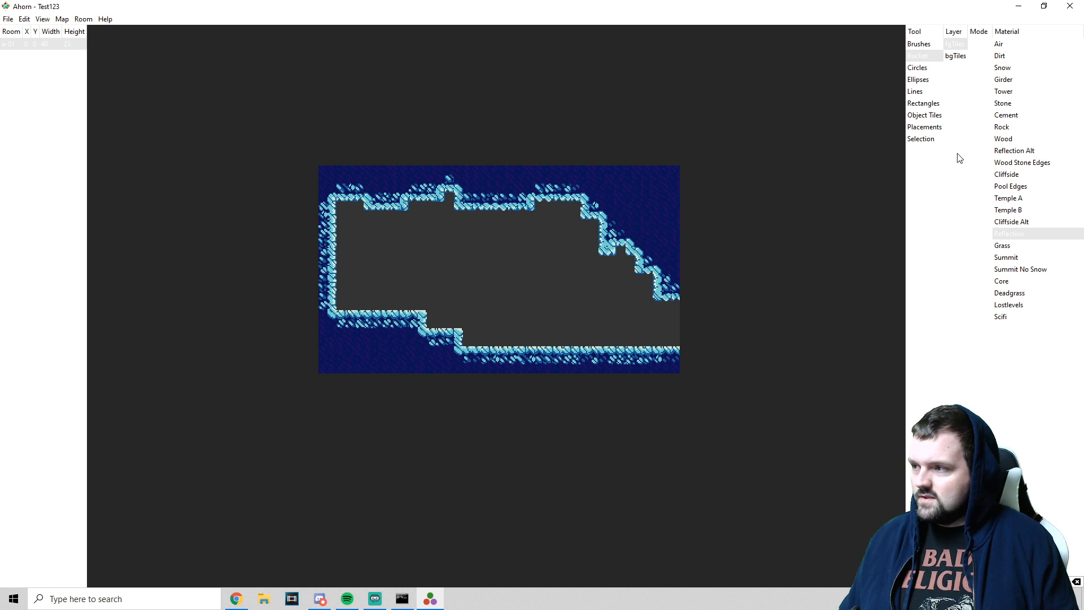
- Browse the placeable entities, triggers and foreground decals available in the Placements tool
{"action": "left_click", "coordinate": [923, 128]}
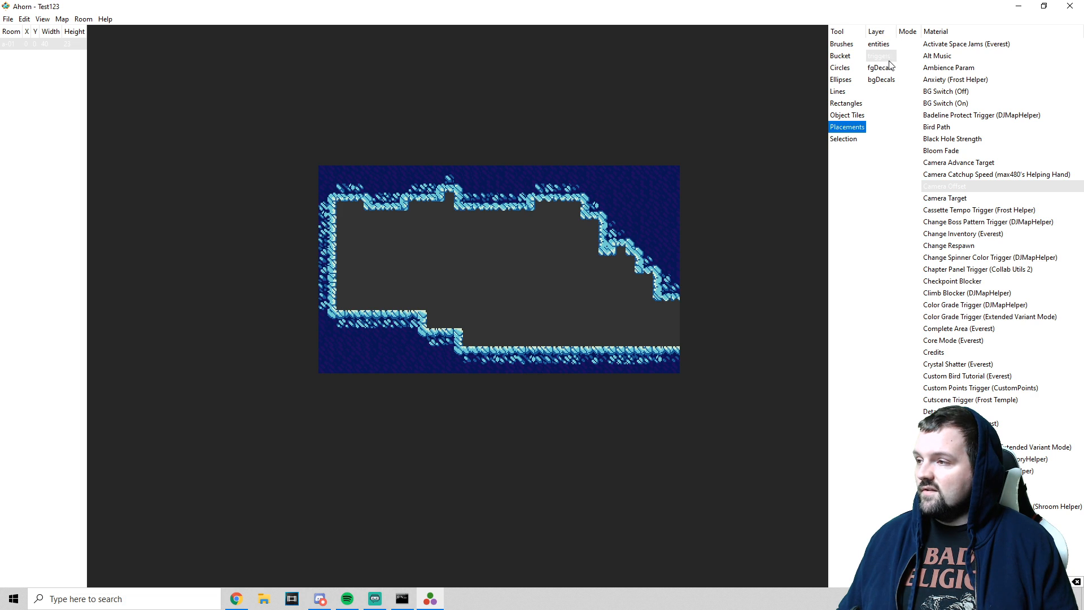
{"action": "left_click", "coordinate": [882, 45]}
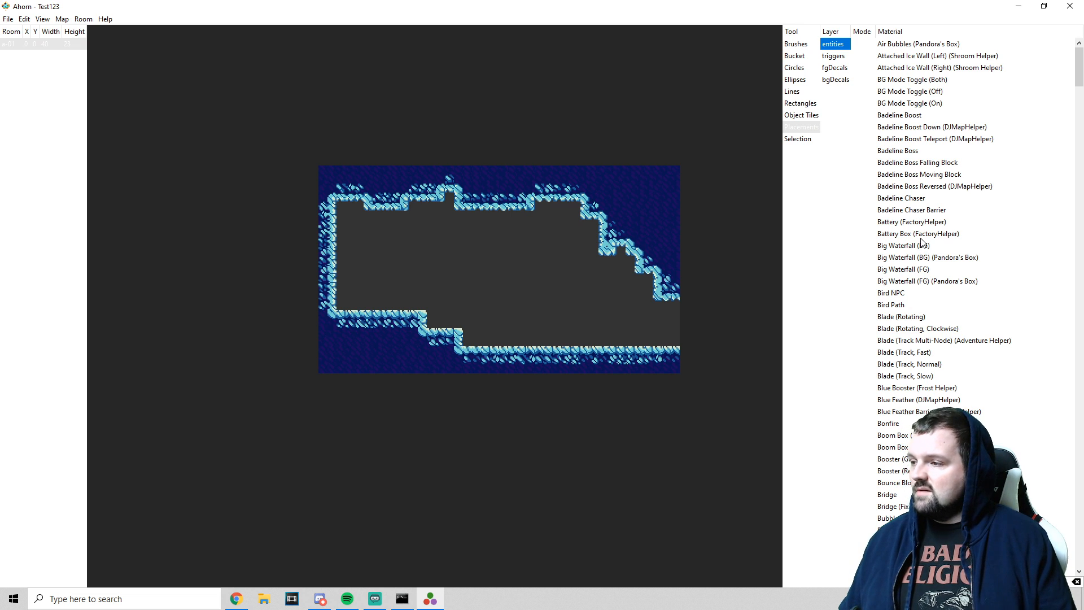
{"action": "left_click", "coordinate": [907, 116]}
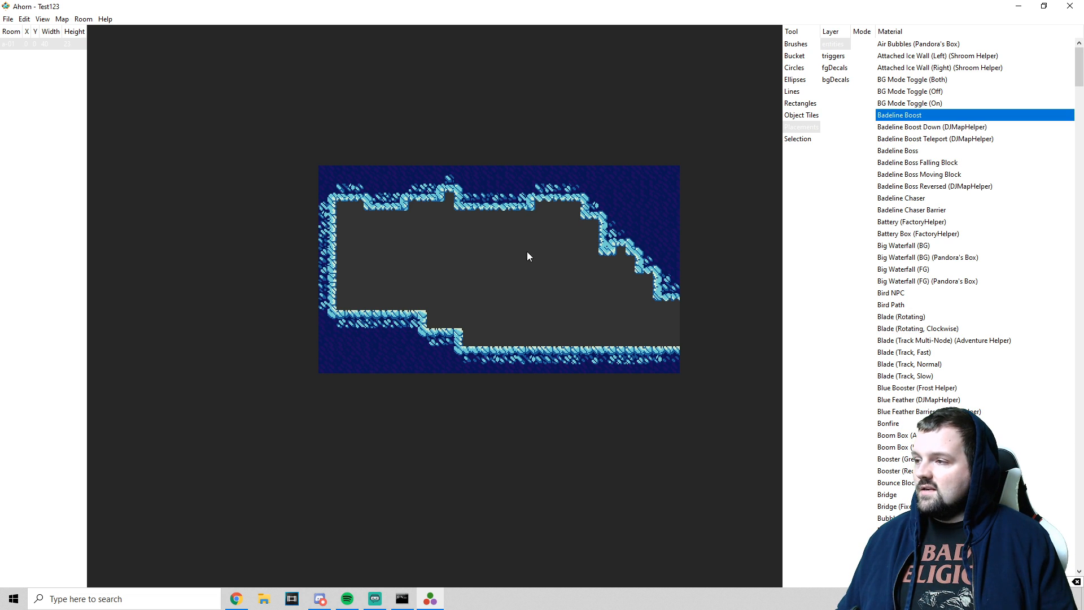
{"action": "scroll", "coordinate": [937, 367], "scroll_direction": "down", "scroll_amount": 5}
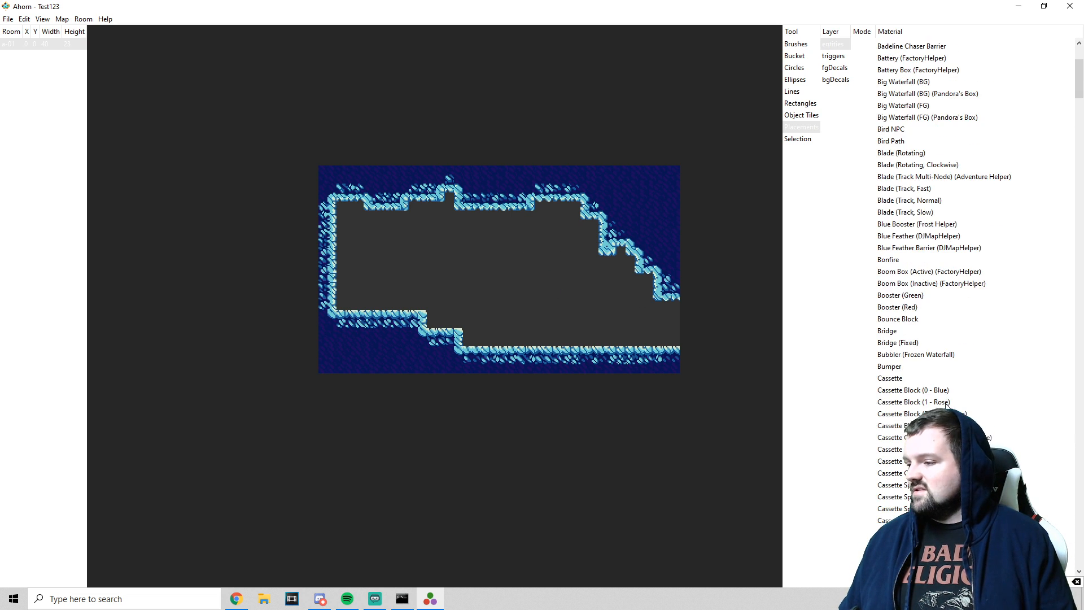
{"action": "scroll", "coordinate": [938, 378], "scroll_direction": "down", "scroll_amount": 15}
{"action": "left_click_drag", "start_coordinate": [1075, 159], "coordinate": [1079, 65]}
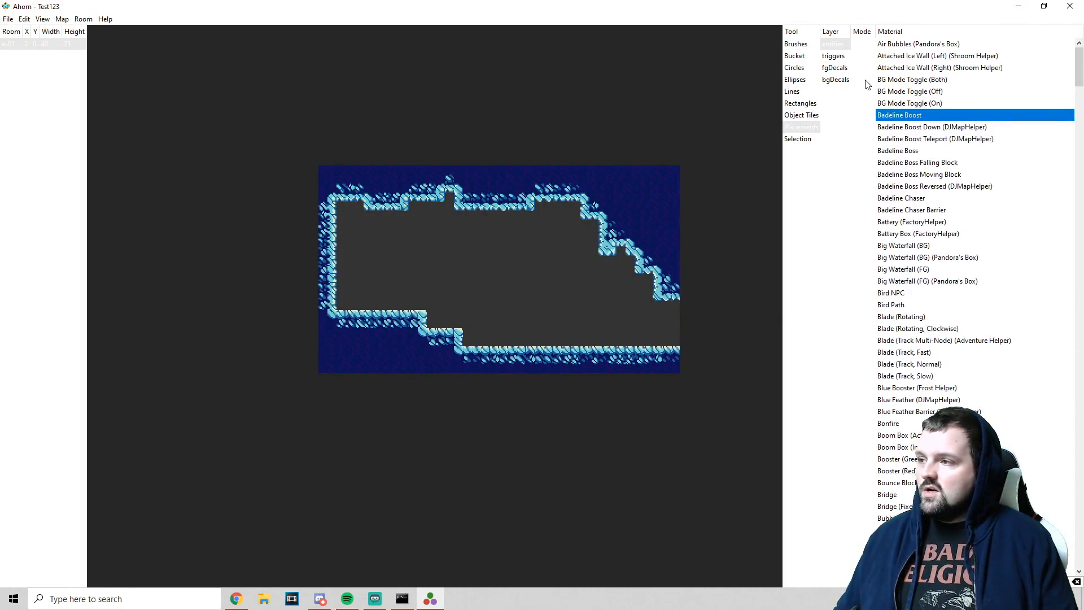
{"action": "left_click", "coordinate": [843, 57]}
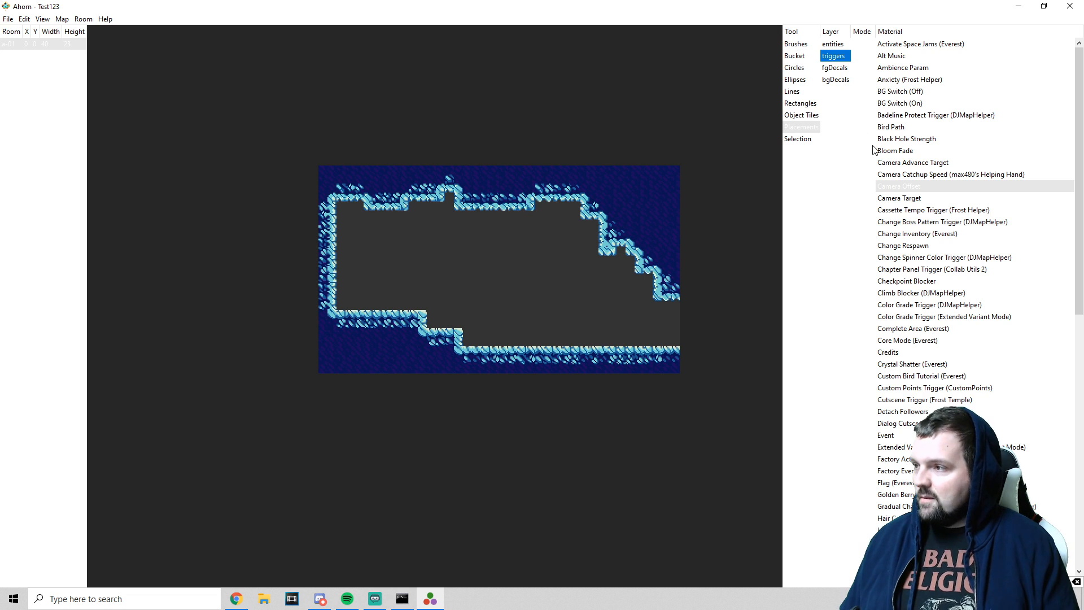
{"action": "left_click", "coordinate": [835, 47]}
{"action": "left_click", "coordinate": [836, 68]}
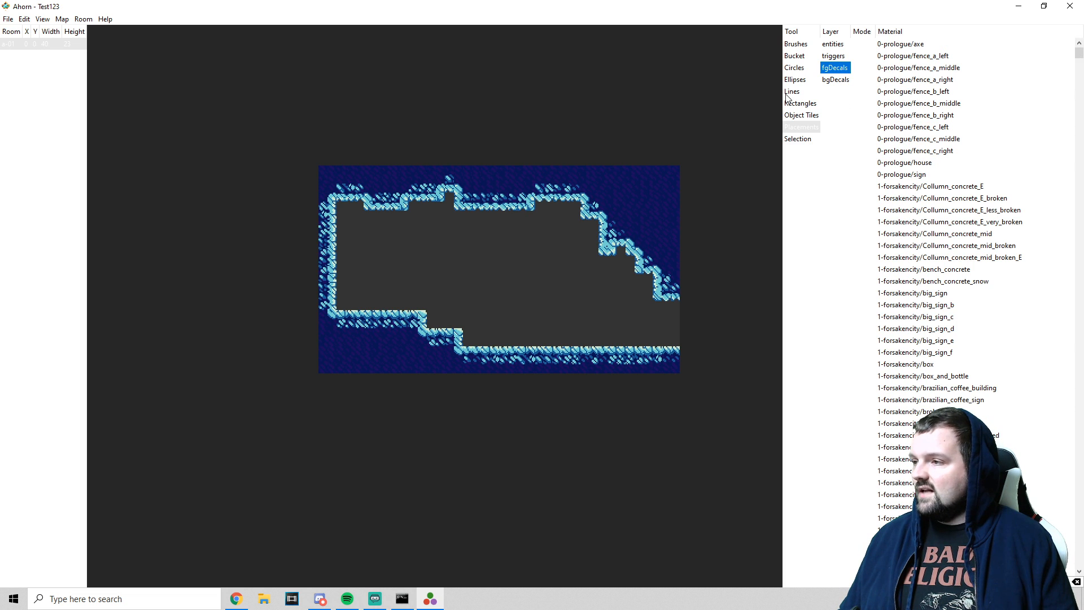
- Place the 1-forsakencity/hanging_sign background decal under the middle of the ceiling and paint_buckets on the right part of the floor
{"action": "left_click", "coordinate": [838, 82]}
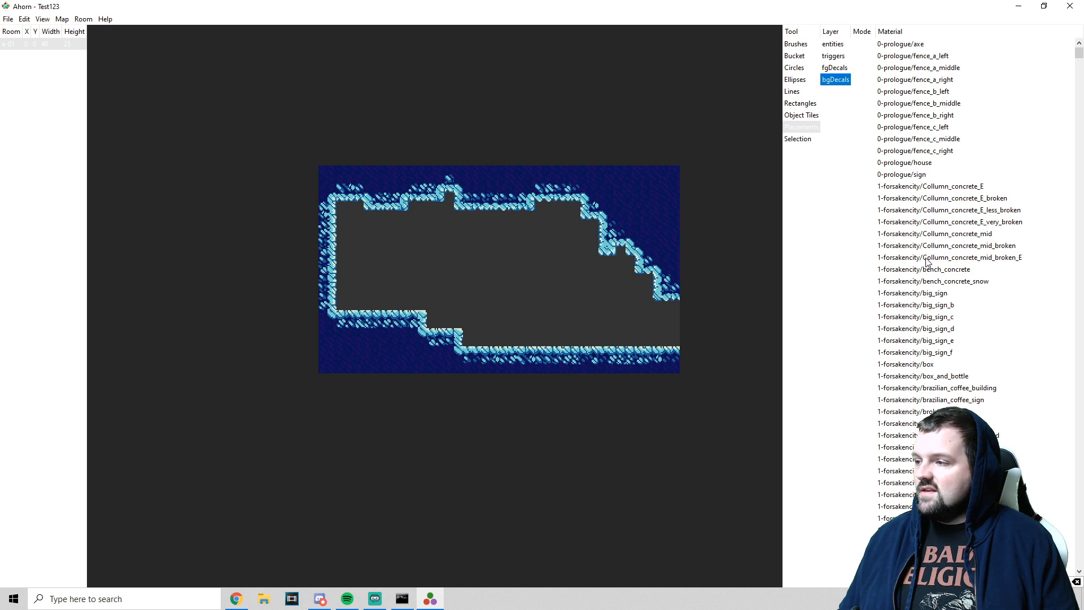
{"action": "left_click", "coordinate": [948, 319]}
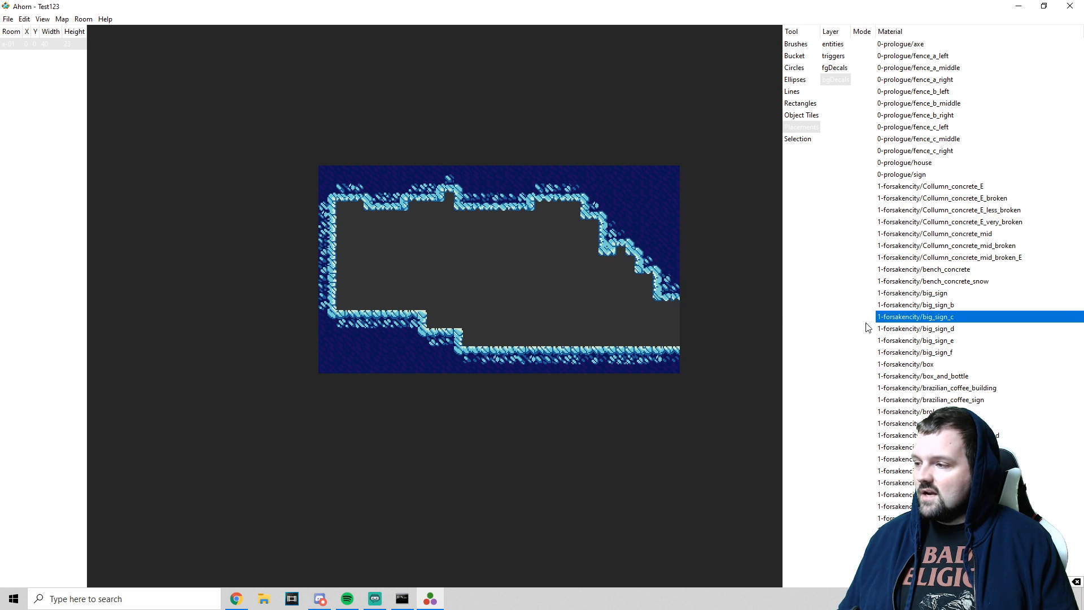
{"action": "left_click", "coordinate": [943, 340]}
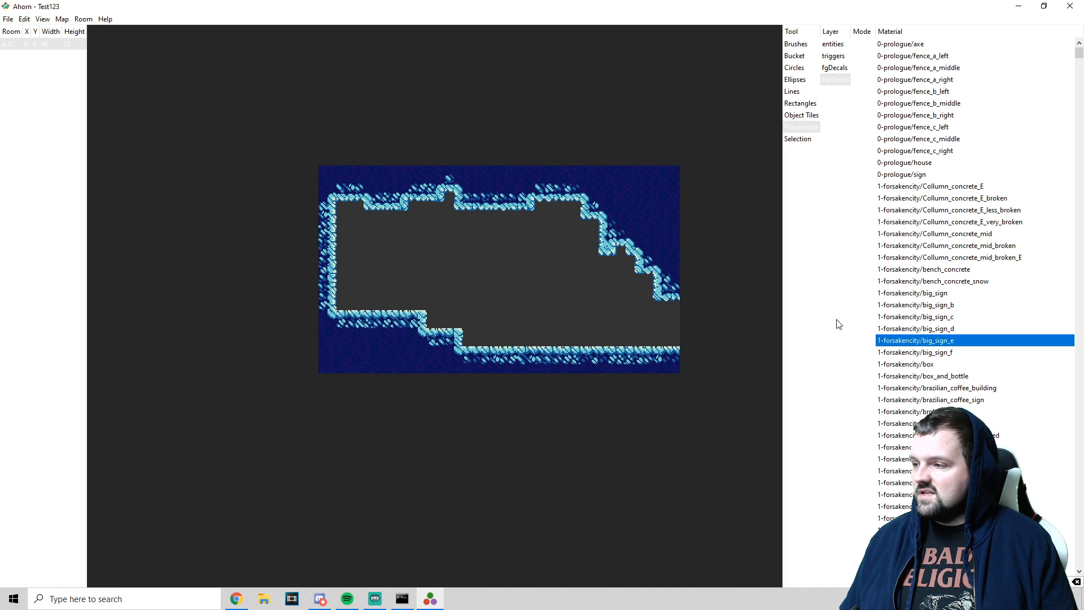
{"action": "left_click", "coordinate": [938, 377]}
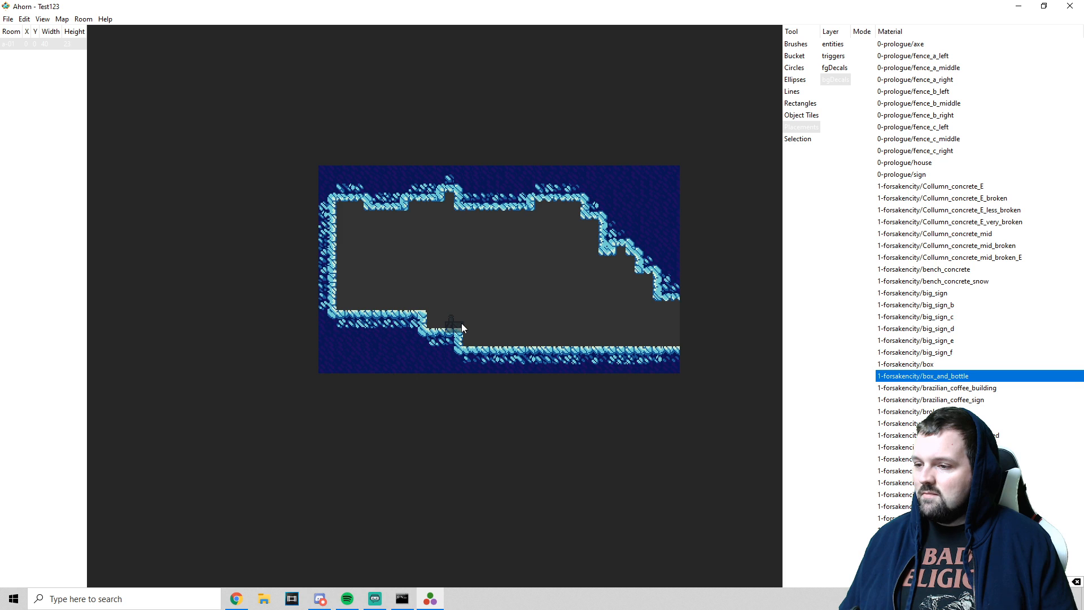
{"action": "scroll", "coordinate": [1011, 251], "scroll_direction": "down", "scroll_amount": 8}
{"action": "left_click", "coordinate": [960, 317]}
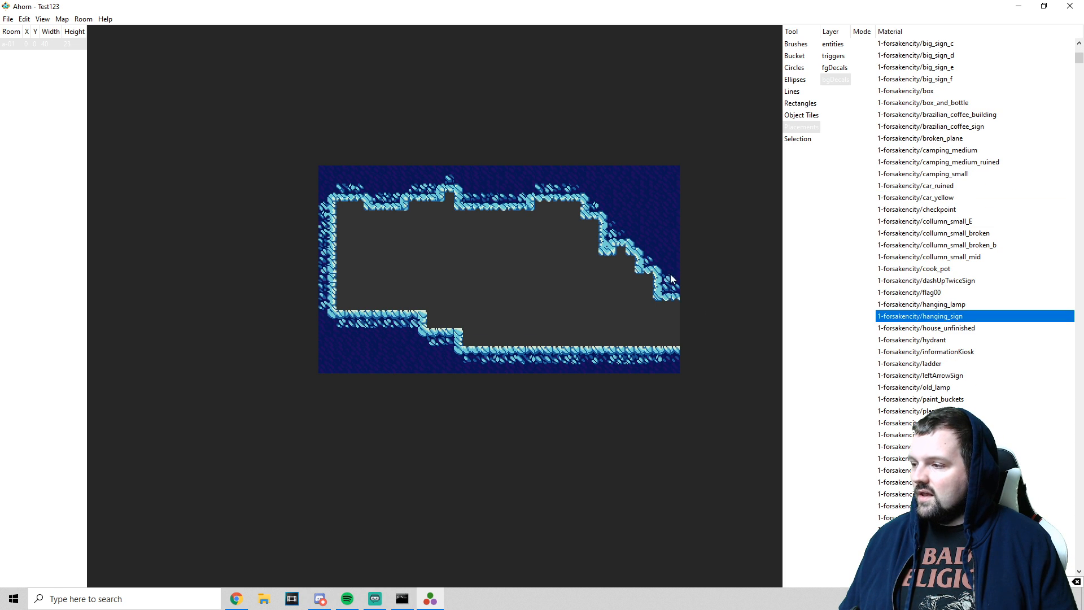
{"action": "left_click", "coordinate": [503, 231]}
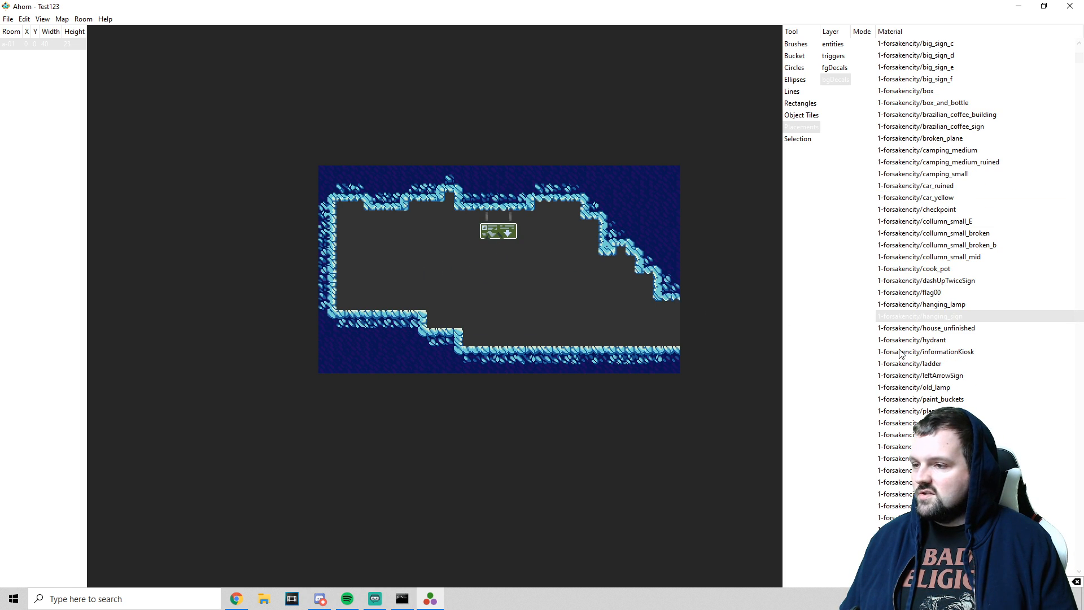
{"action": "left_click", "coordinate": [957, 399]}
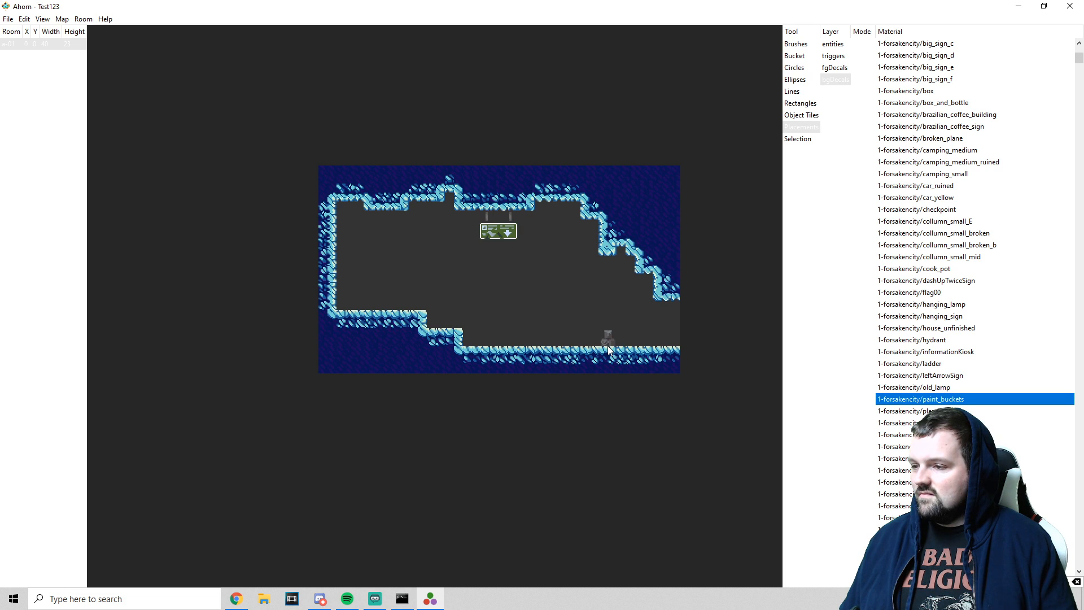
{"action": "left_click", "coordinate": [608, 345]}
{"action": "scroll", "coordinate": [945, 262], "scroll_direction": "up", "scroll_amount": 8}
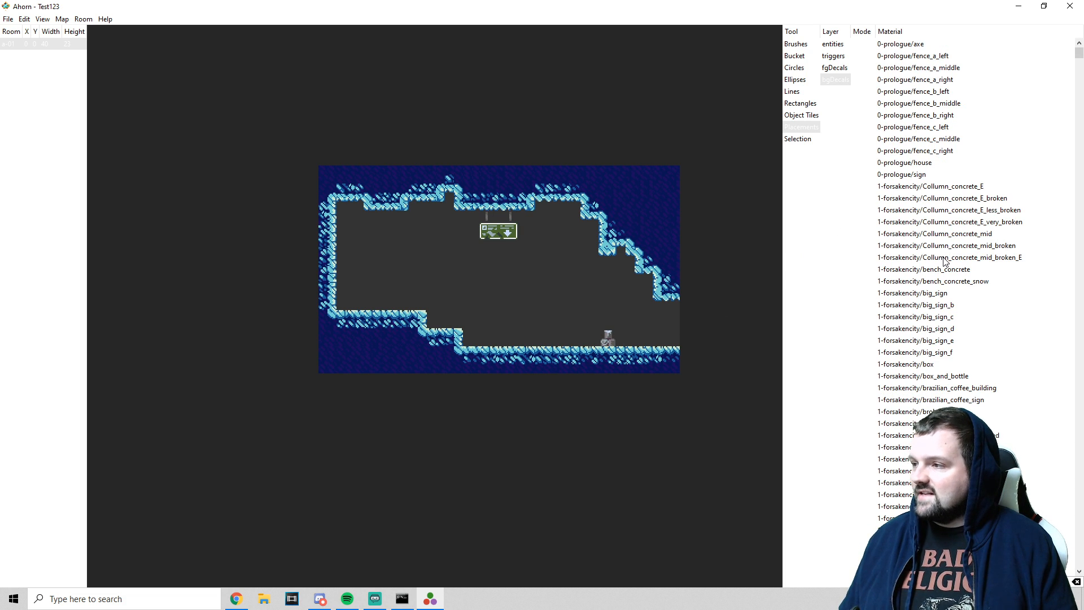
{"action": "scroll", "coordinate": [945, 261], "scroll_direction": "down", "scroll_amount": 8}
{"action": "left_click_drag", "start_coordinate": [1078, 59], "coordinate": [1080, 29]}
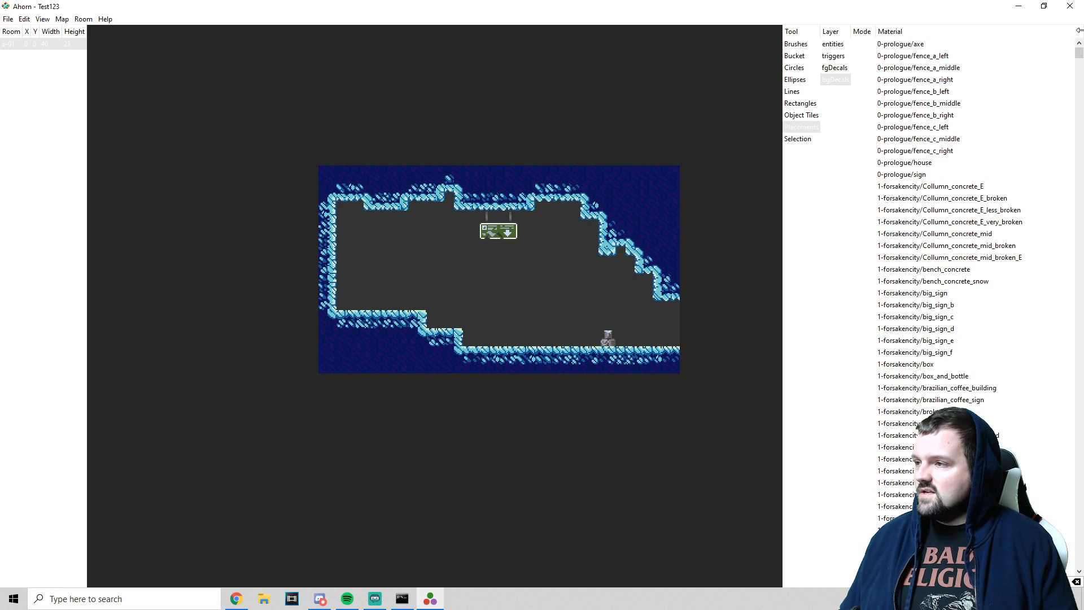
- Place a Player (Spawn Point) entity on the raised ledge at the room's left side
{"action": "left_click", "coordinate": [834, 47]}
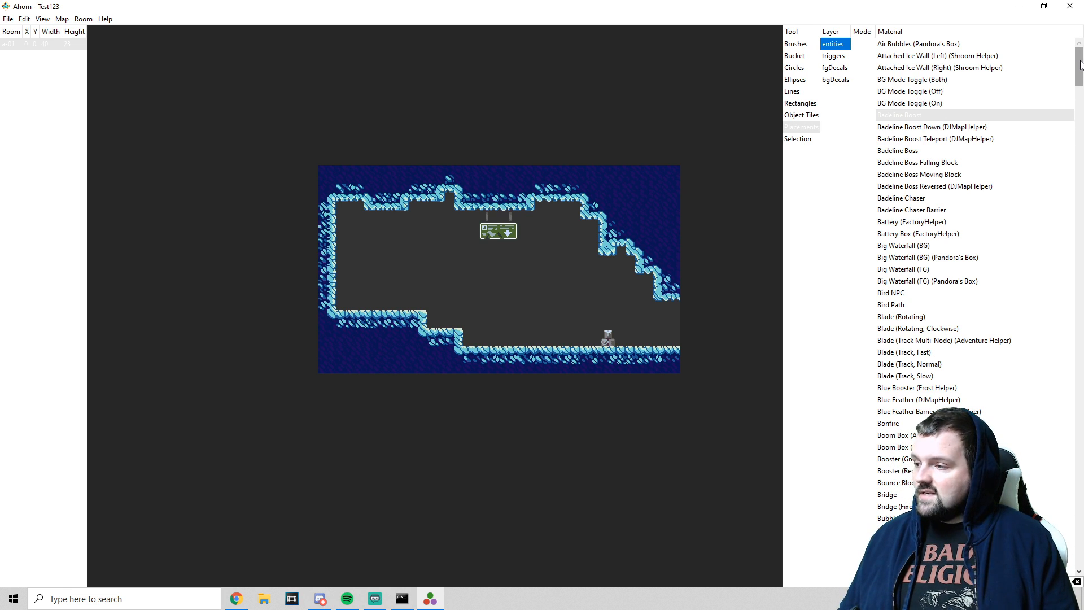
{"action": "left_click_drag", "start_coordinate": [1080, 65], "coordinate": [1080, 361]}
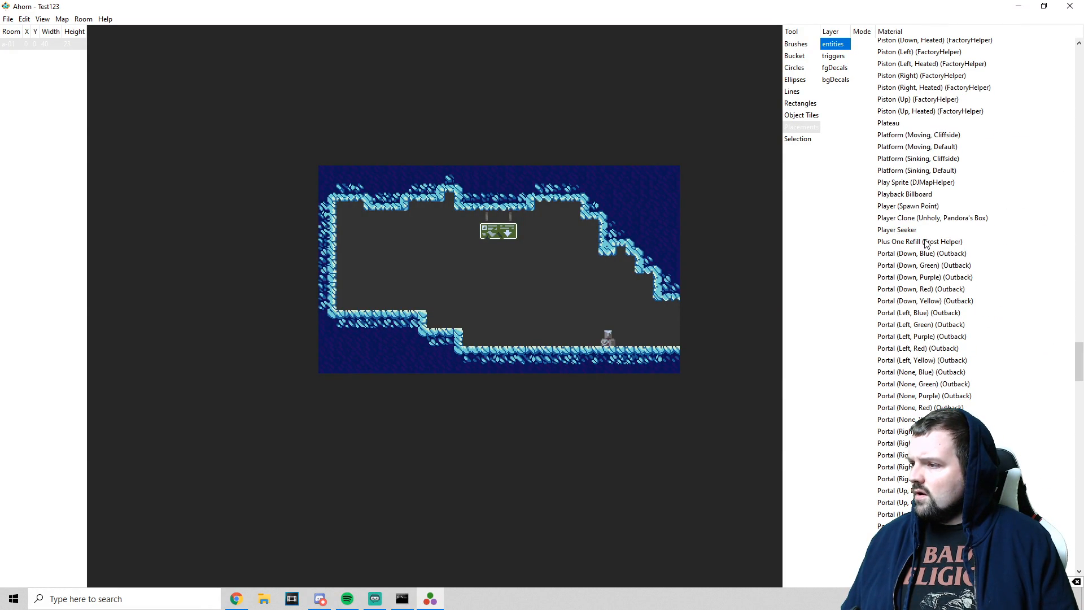
{"action": "left_click", "coordinate": [922, 205]}
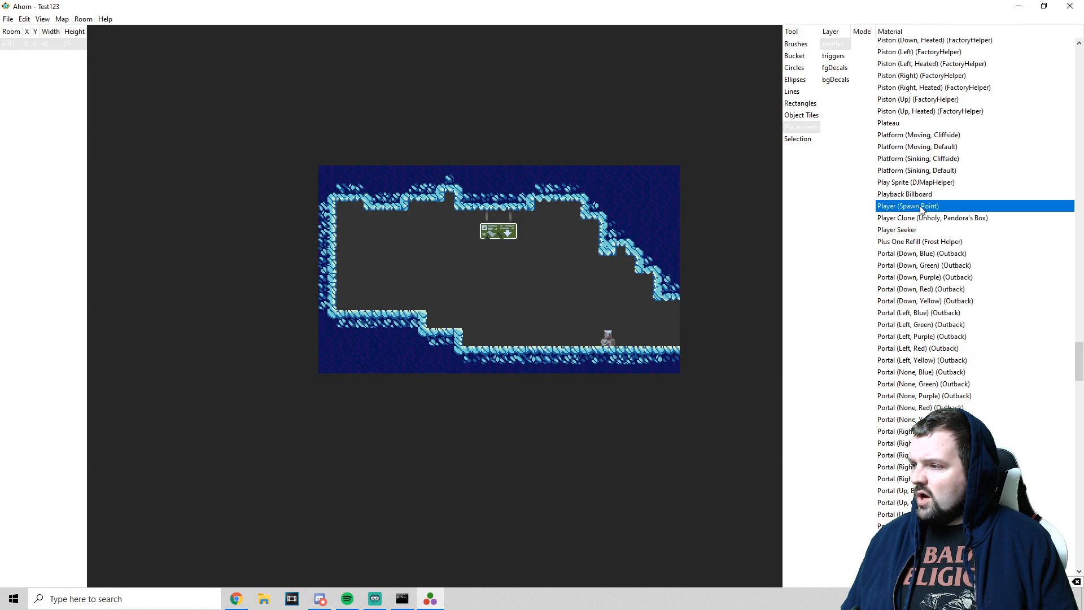
{"action": "left_click", "coordinate": [404, 315]}
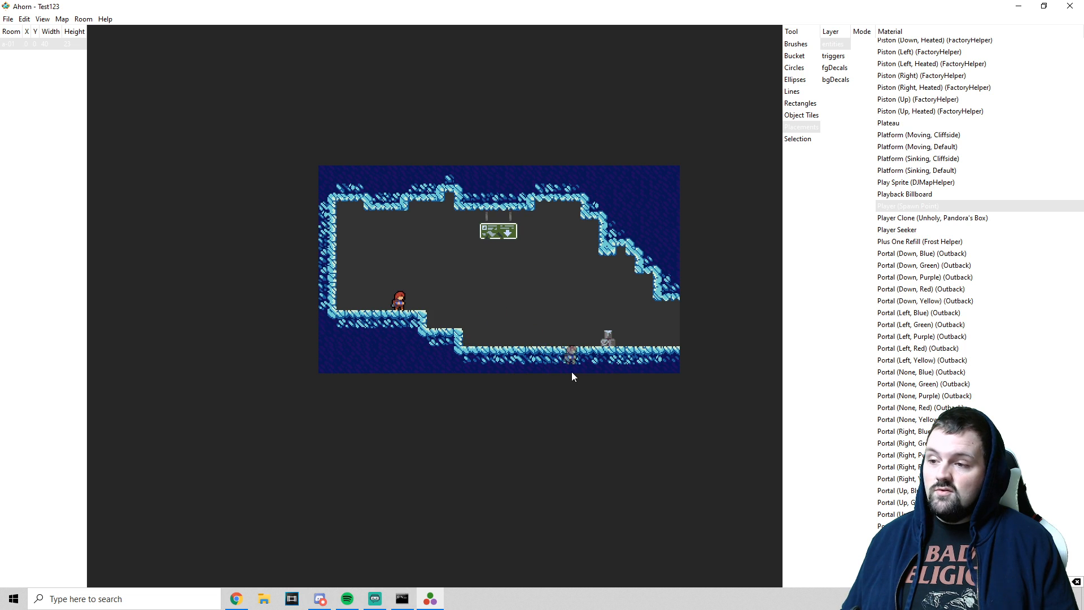
- Start creating another room and name it a-02
{"action": "left_click_drag", "start_coordinate": [573, 375], "coordinate": [430, 360]}
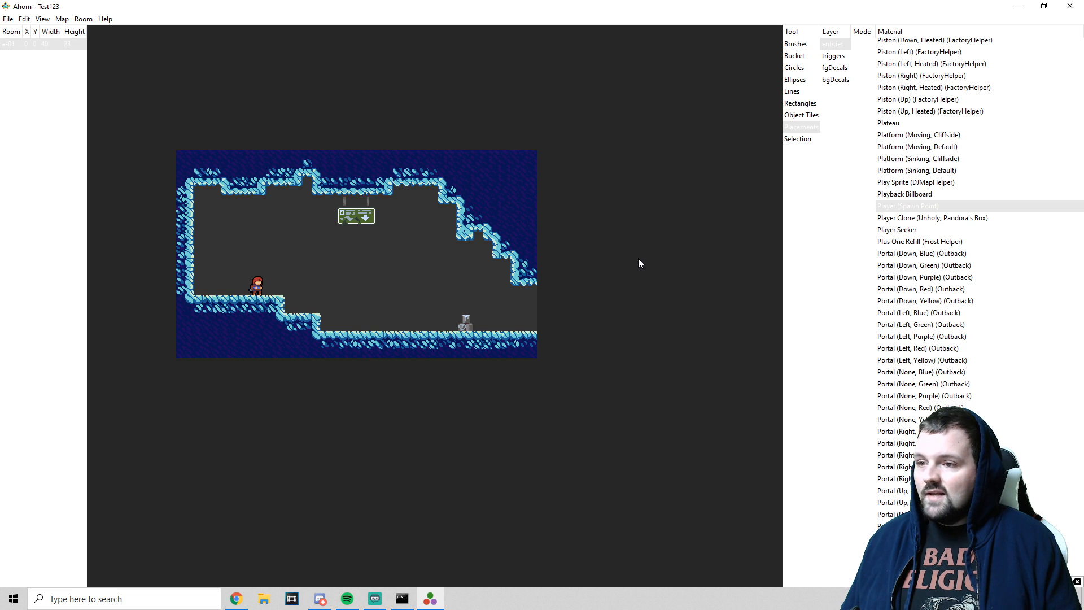
{"action": "left_click_drag", "start_coordinate": [628, 282], "coordinate": [509, 310]}
{"action": "scroll", "coordinate": [588, 355], "scroll_direction": "down", "scroll_amount": 1}
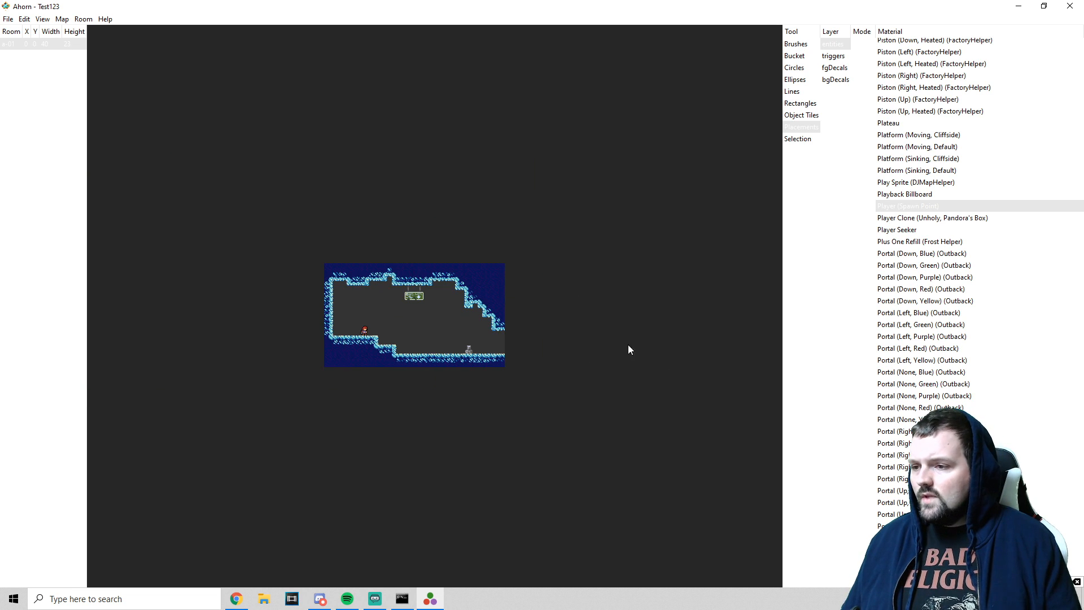
{"action": "left_click_drag", "start_coordinate": [631, 351], "coordinate": [384, 329]}
{"action": "left_click", "coordinate": [89, 18]}
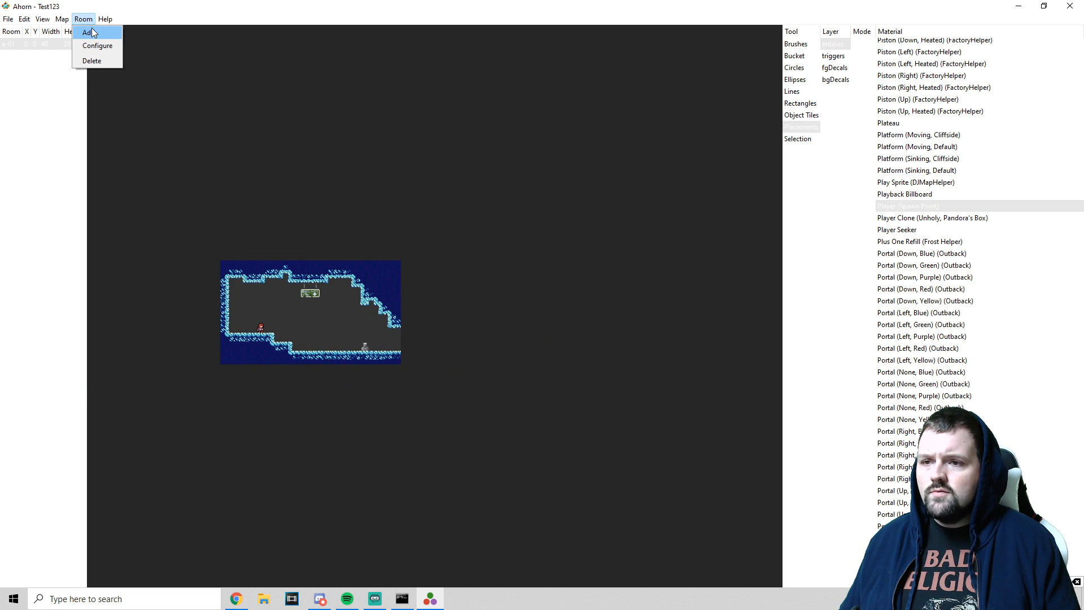
{"action": "left_click", "coordinate": [92, 30]}
{"action": "left_click_drag", "start_coordinate": [236, 155], "coordinate": [230, 155]}
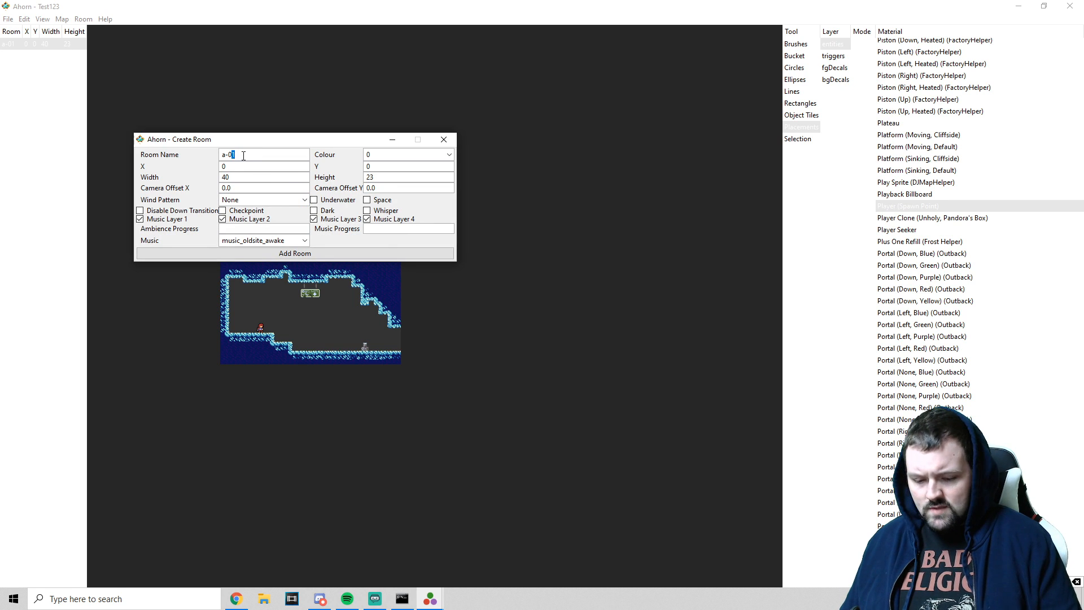
{"action": "left_click", "coordinate": [299, 254]}
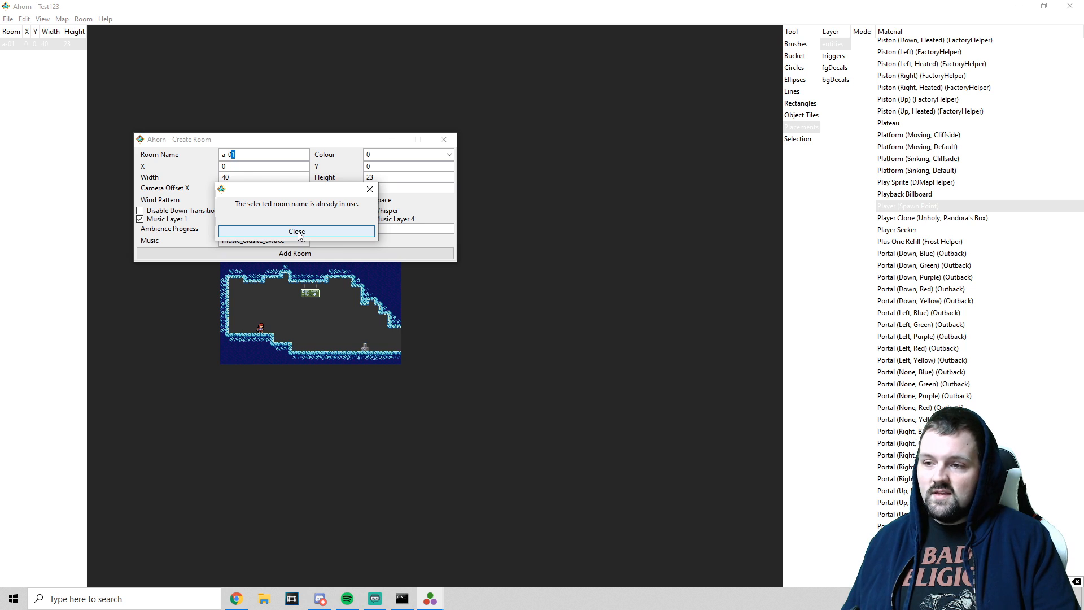
{"action": "left_click", "coordinate": [299, 232]}
{"action": "key", "text": "Right"}
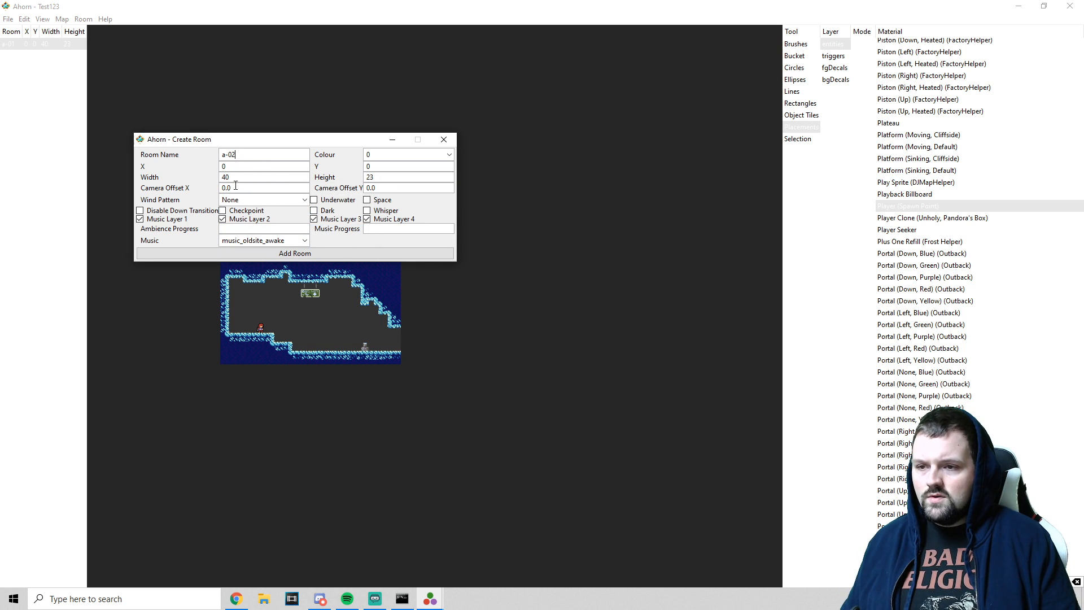
- Set the new room's width to 75 and add it to the map
{"action": "double_click", "coordinate": [225, 177]}
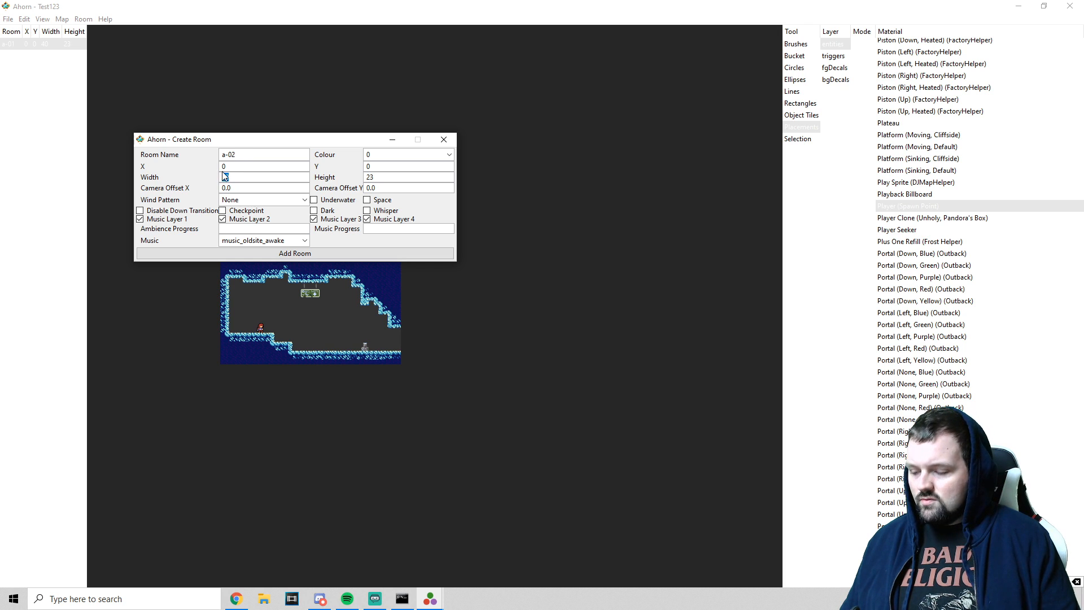
{"action": "key", "text": "BackSpace"}
{"action": "type", "text": "75"}
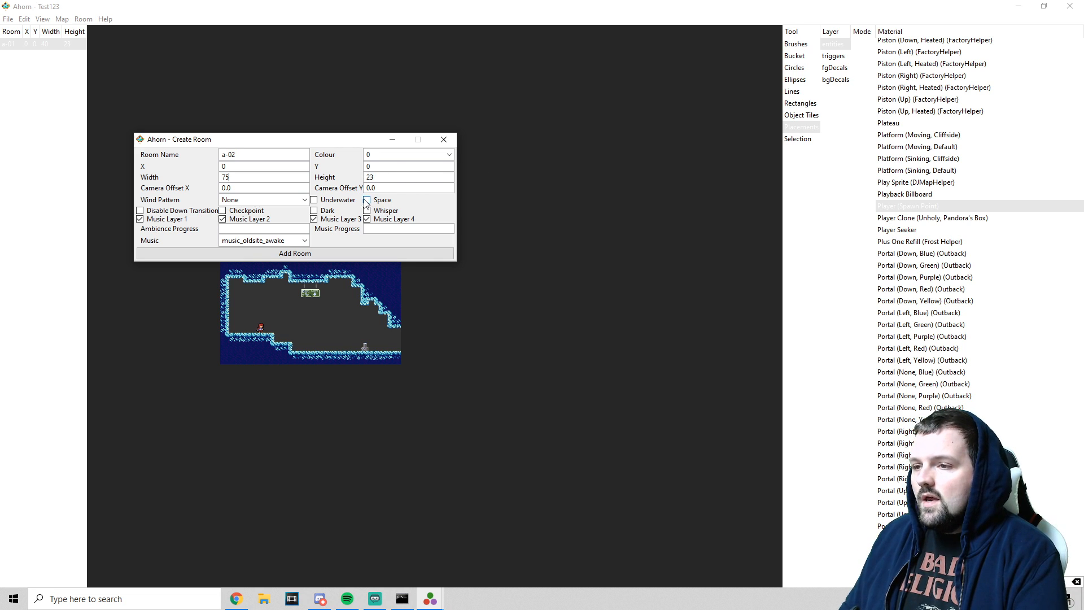
{"action": "left_click", "coordinate": [295, 255]}
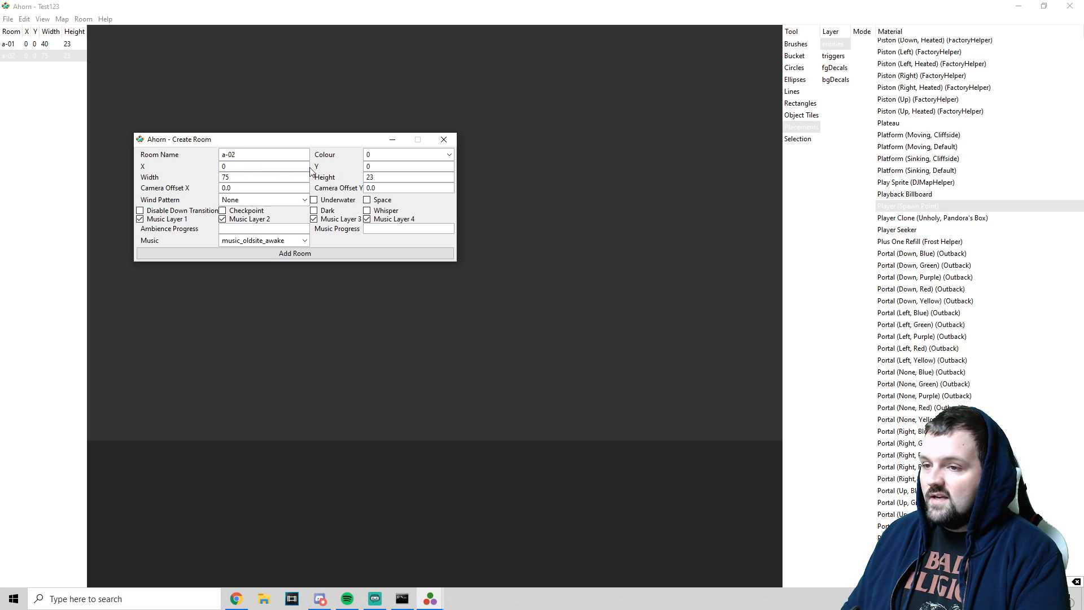
{"action": "left_click", "coordinate": [443, 139]}
- Set room a-02's X position to 40 so it adjoins the right edge of a-01
{"action": "scroll", "coordinate": [399, 257], "scroll_direction": "up", "scroll_amount": 2}
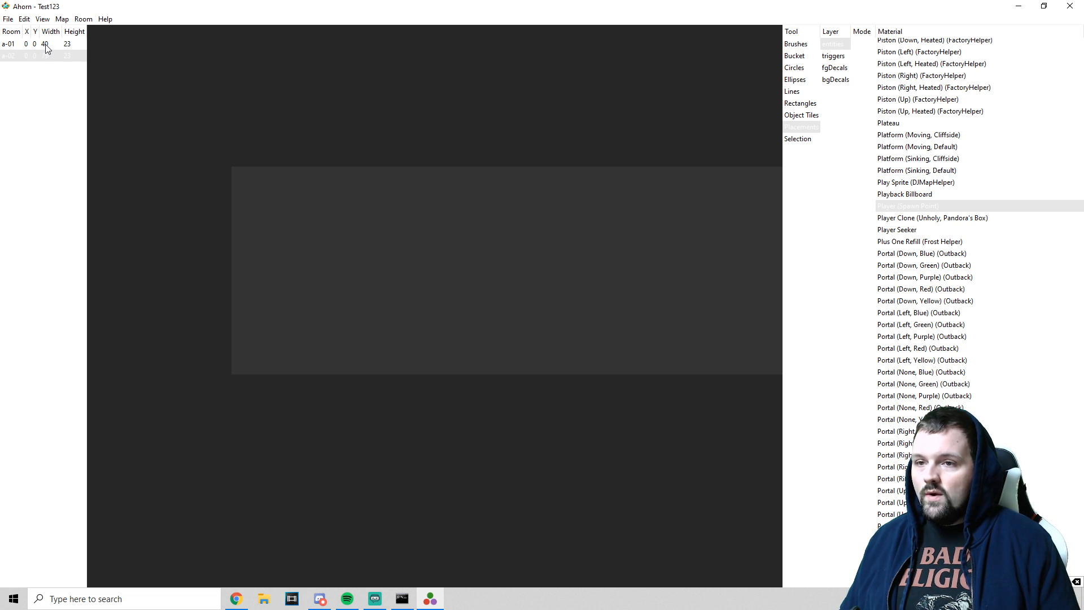
{"action": "left_click", "coordinate": [30, 59]}
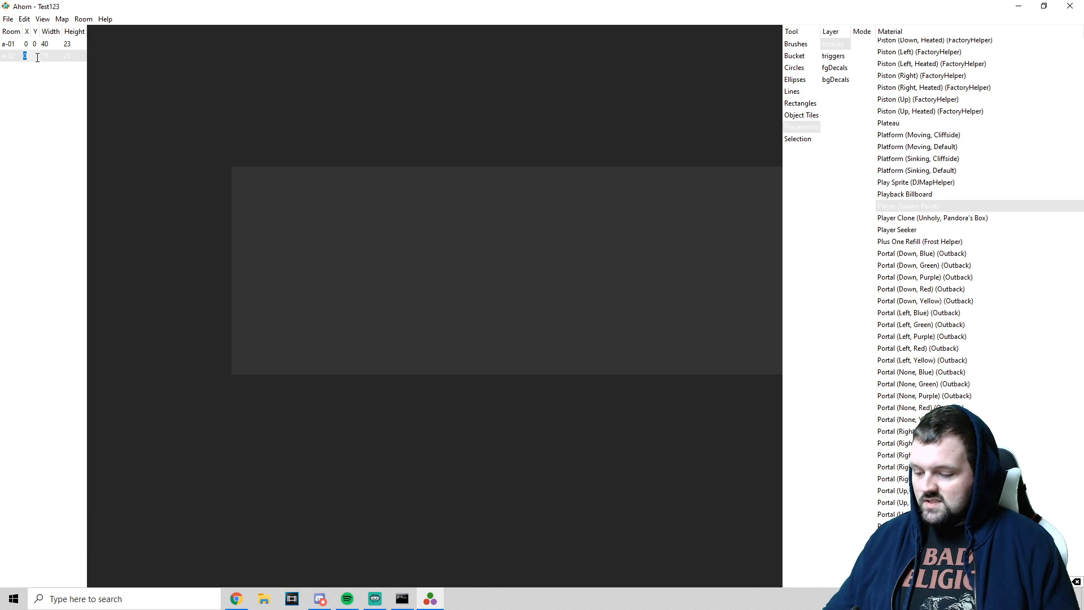
{"action": "type", "text": "40"}
{"action": "key", "text": "Return"}
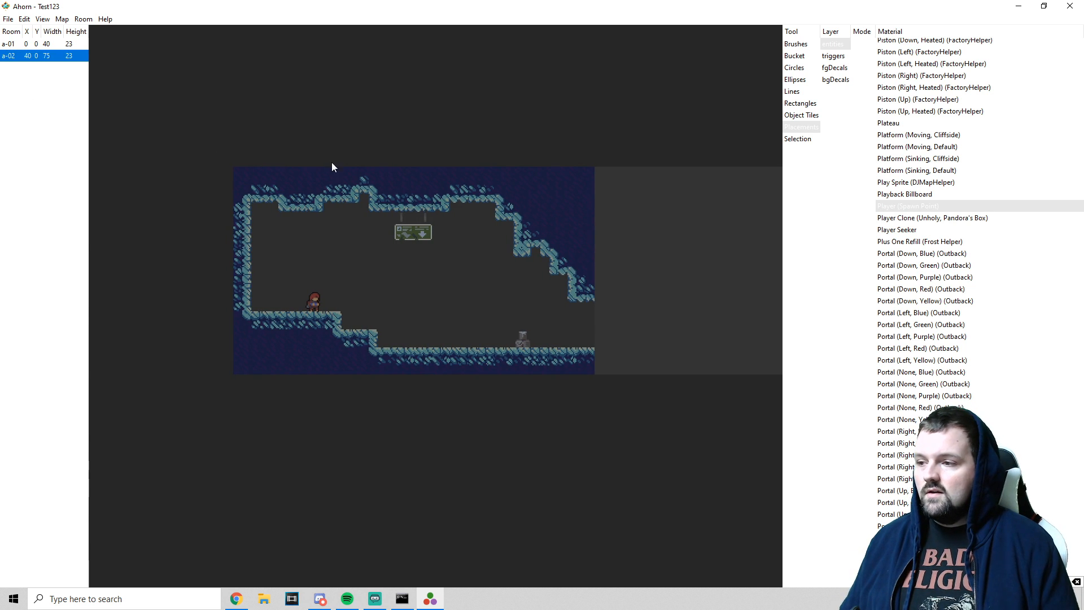
- Nudge room a-02 tile by tile in different directions and bring it back flush against a-01's right edge
{"action": "left_click_drag", "start_coordinate": [566, 286], "coordinate": [349, 256]}
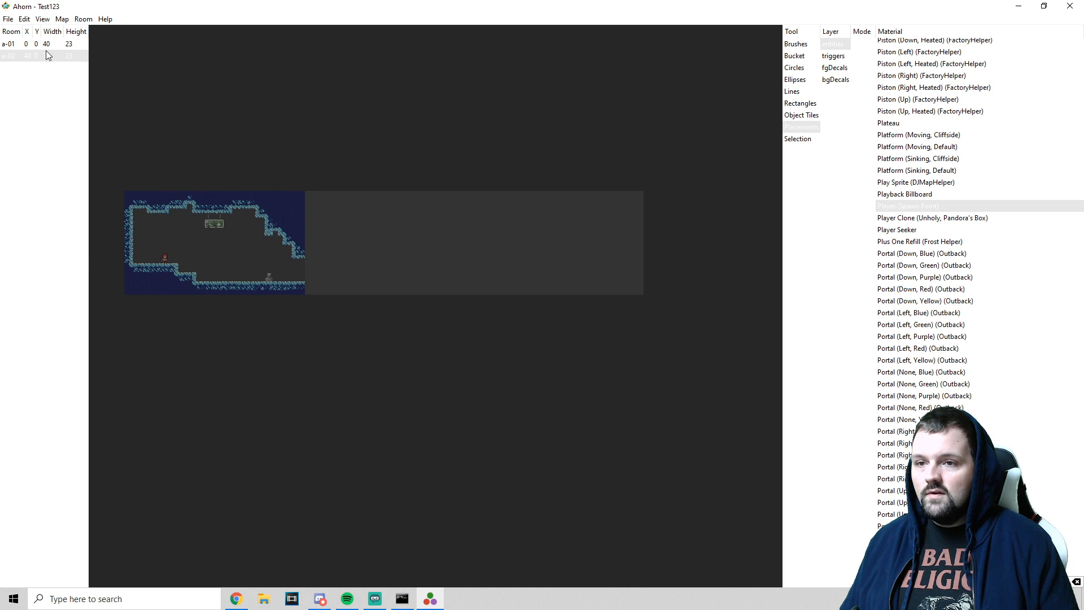
{"action": "key", "text": "alt+Left"}
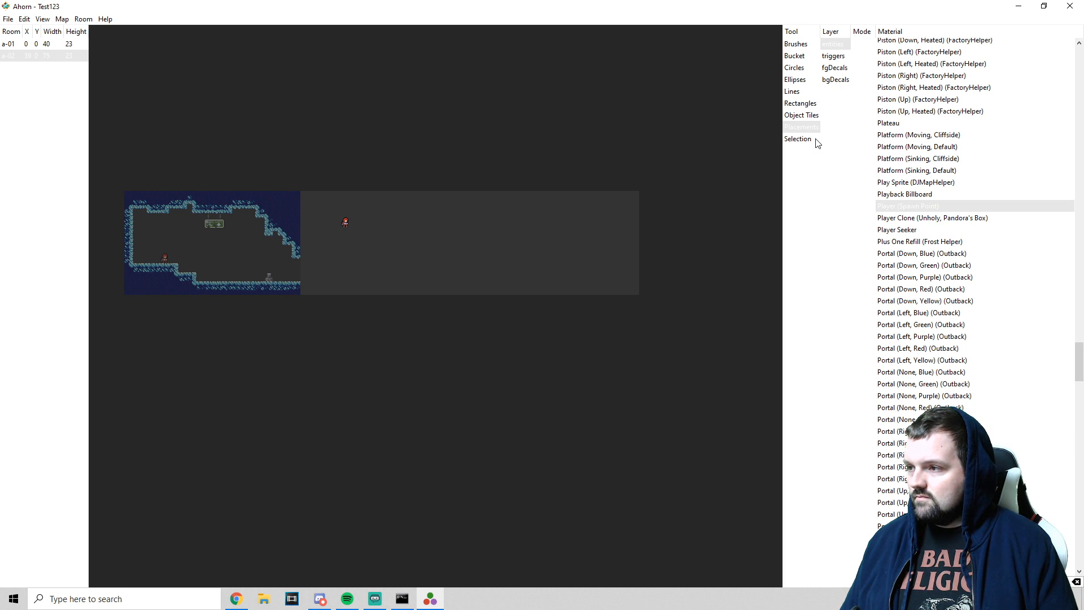
{"action": "left_click", "coordinate": [796, 139]}
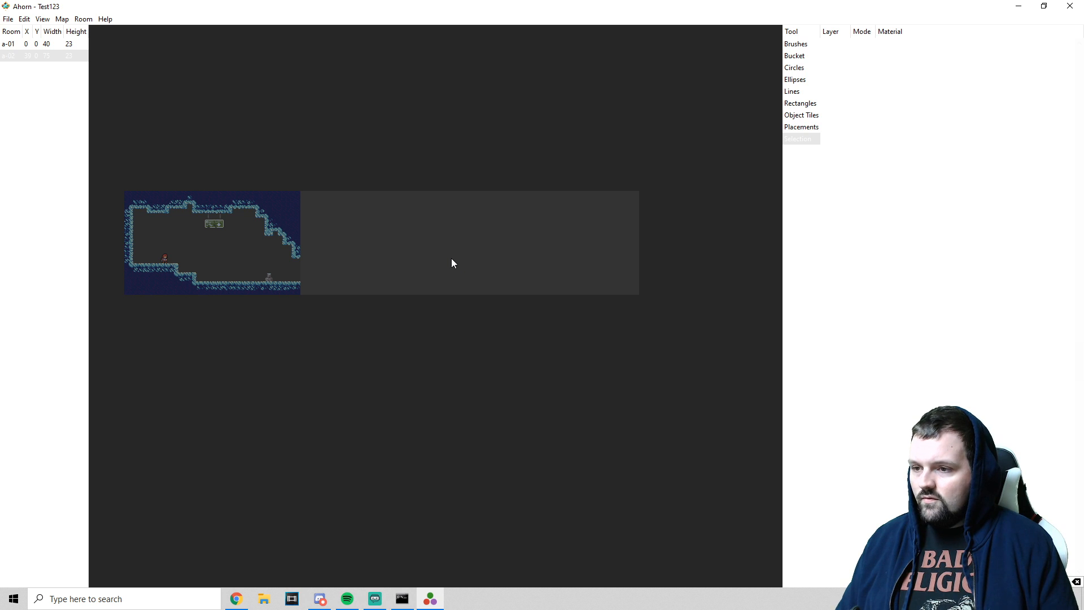
{"action": "key", "text": "alt+Left"}
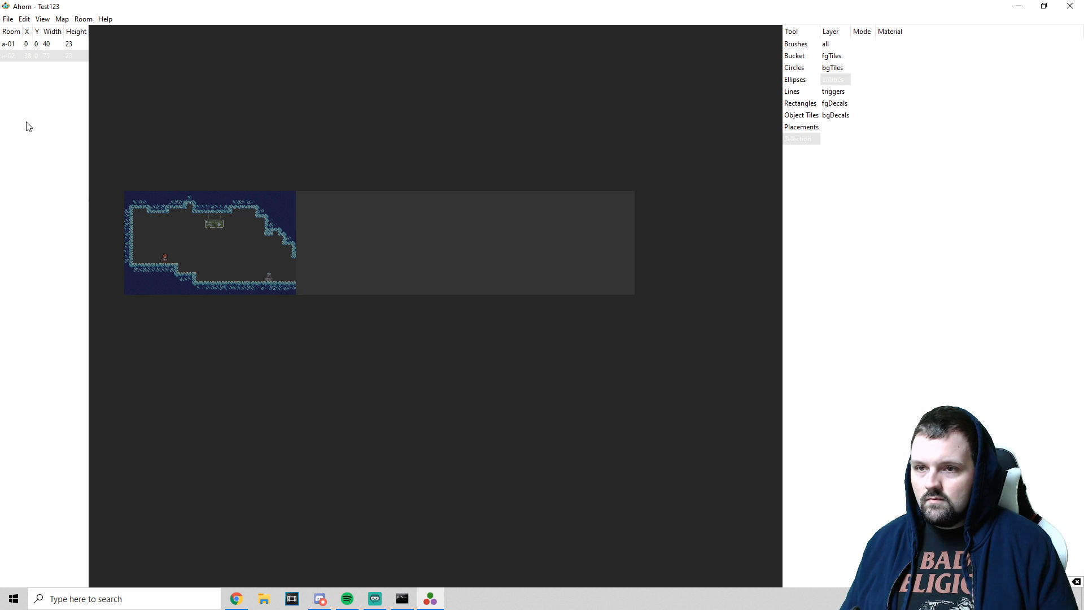
{"action": "key", "text": "alt+Right"}
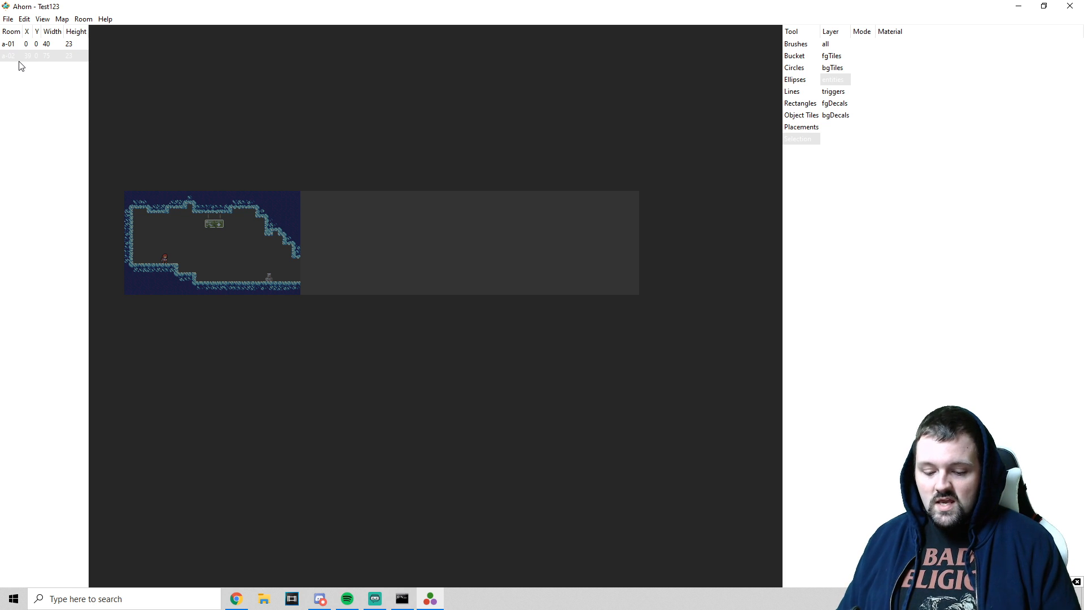
{"action": "key", "text": "alt+Right"}
{"action": "key", "text": "alt+Right"}
{"action": "key", "text": "alt+Up"}
{"action": "key", "text": "alt+Up"}
{"action": "key", "text": "alt+Left"}
{"action": "key", "text": "alt+Down"}
{"action": "key", "text": "alt+Up"}
{"action": "key", "text": "alt+Down"}
{"action": "key", "text": "alt+Right"}
{"action": "key", "text": "alt+Down"}
{"action": "key", "text": "alt+Left"}
{"action": "key", "text": "alt+Down"}
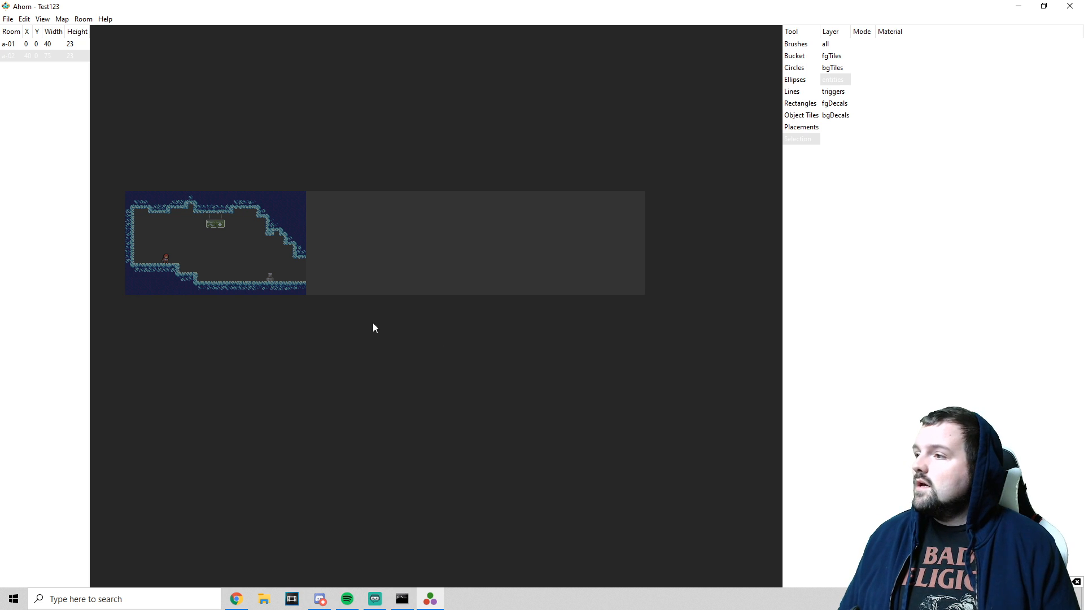
{"action": "left_click", "coordinate": [279, 253]}
{"action": "left_click", "coordinate": [373, 256]}
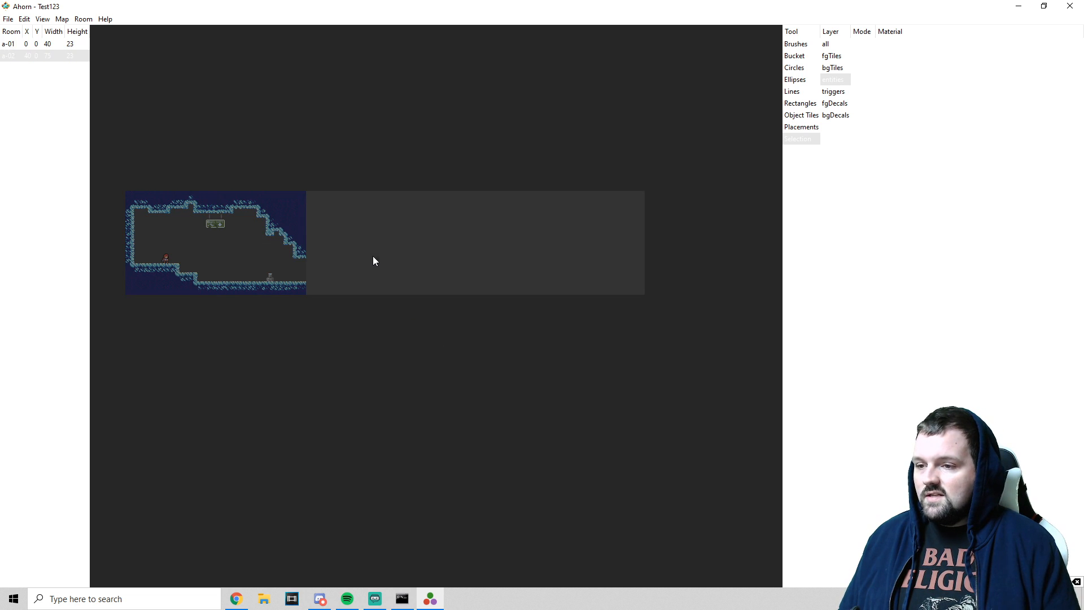
{"action": "left_click", "coordinate": [276, 254]}
{"action": "left_click", "coordinate": [371, 255]}
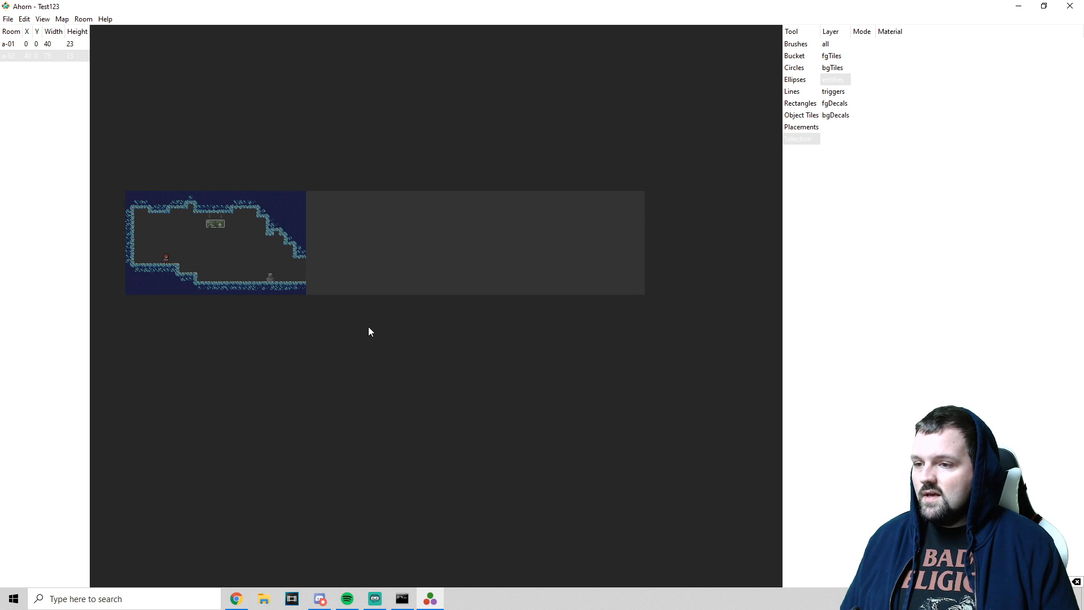
- Draw filled Reflection foreground rectangles at a-02's left end, forming a floor block and a stepped ceiling that continue a-01's passage
{"action": "scroll", "coordinate": [368, 331], "scroll_direction": "up", "scroll_amount": 1}
{"action": "scroll", "coordinate": [760, 160], "scroll_direction": "down", "scroll_amount": 1}
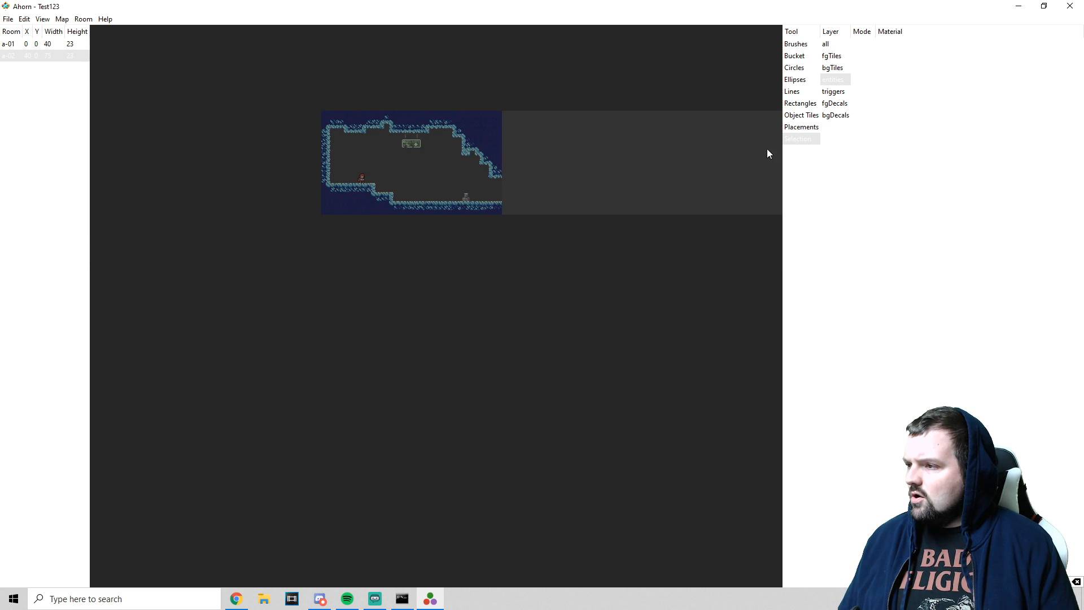
{"action": "left_click", "coordinate": [800, 103]}
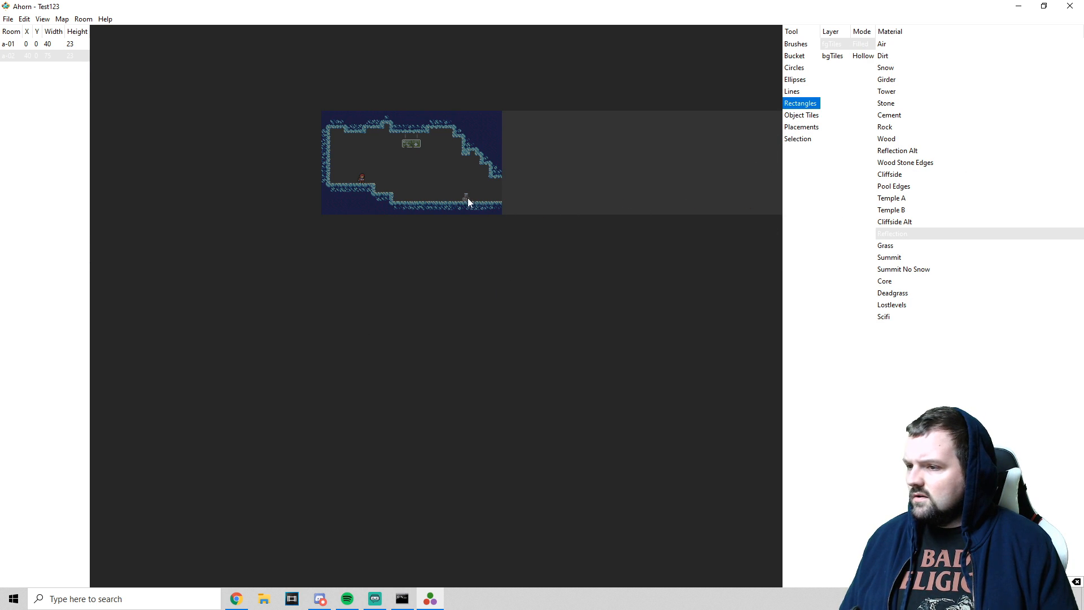
{"action": "left_click_drag", "start_coordinate": [504, 202], "coordinate": [541, 212]}
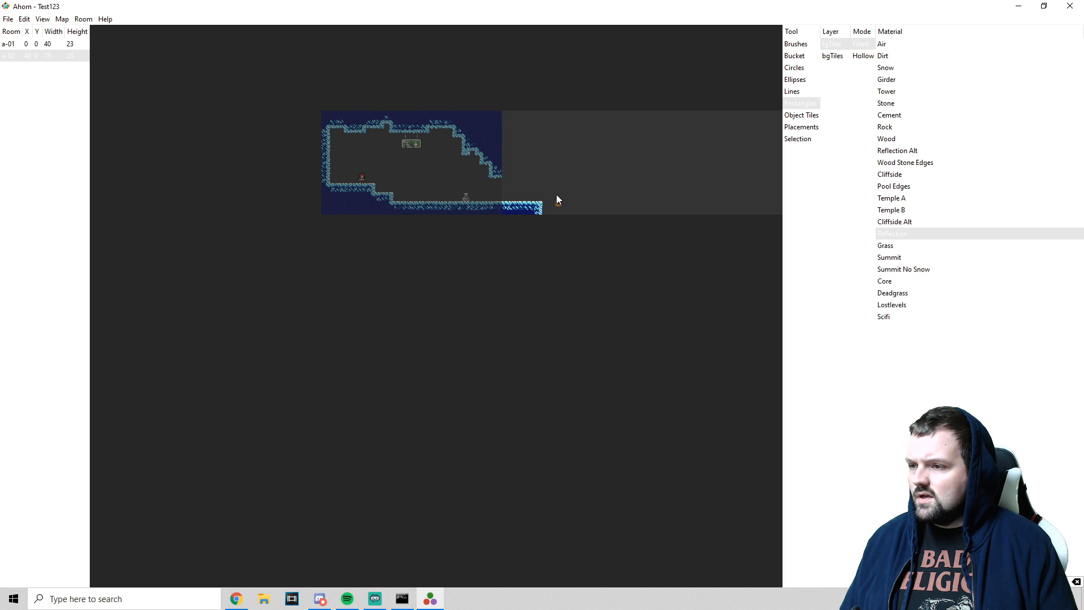
{"action": "left_click_drag", "start_coordinate": [504, 175], "coordinate": [521, 113]}
{"action": "mouse_move", "coordinate": [528, 153]}
{"action": "left_mouse_down"}
{"action": "mouse_move", "coordinate": [557, 111]}
{"action": "mouse_move", "coordinate": [541, 109]}
{"action": "left_mouse_up"}
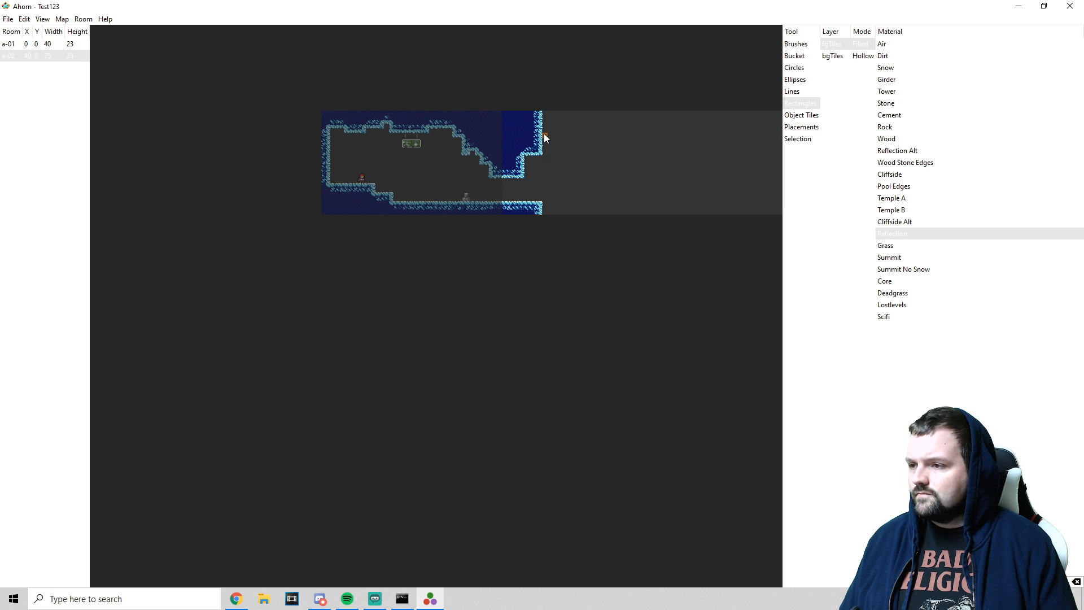
- Place a Player (Spawn Point) on the floor block at a-02's left end
{"action": "left_click_drag", "start_coordinate": [525, 165], "coordinate": [370, 187]}
{"action": "left_click", "coordinate": [797, 131]}
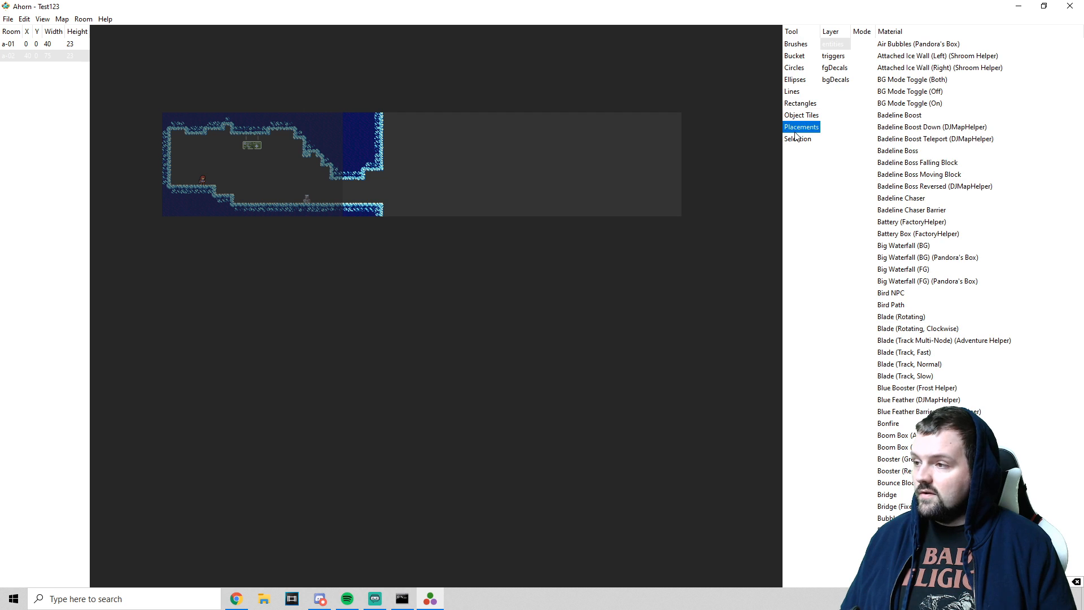
{"action": "left_click", "coordinate": [369, 209]}
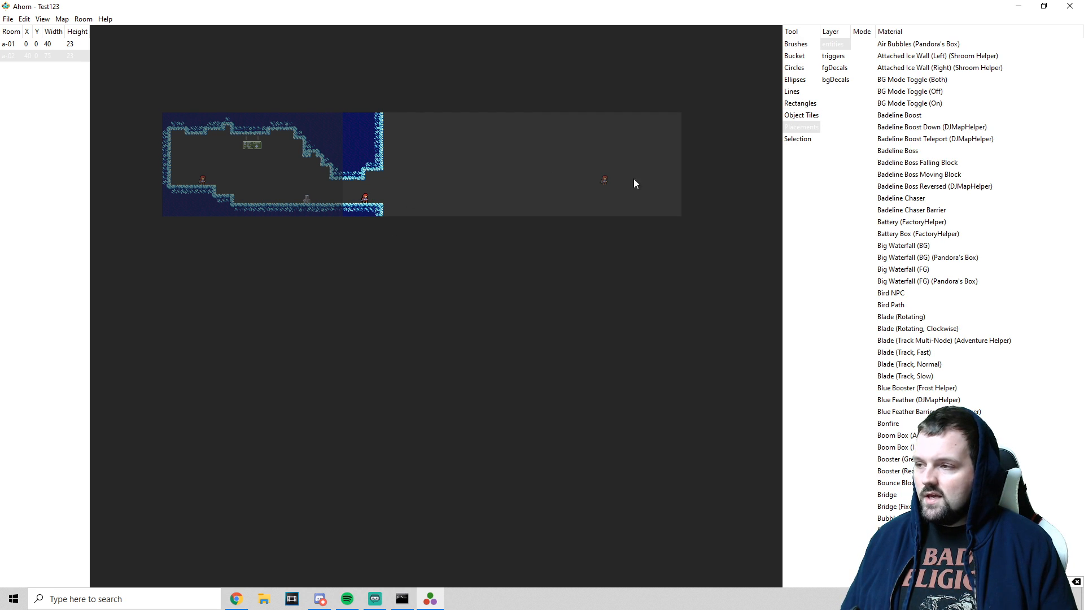
- Draw a Reflection floor block in a-02's lower right corner and place a Player (Spawn Point) on it
{"action": "left_click", "coordinate": [808, 105]}
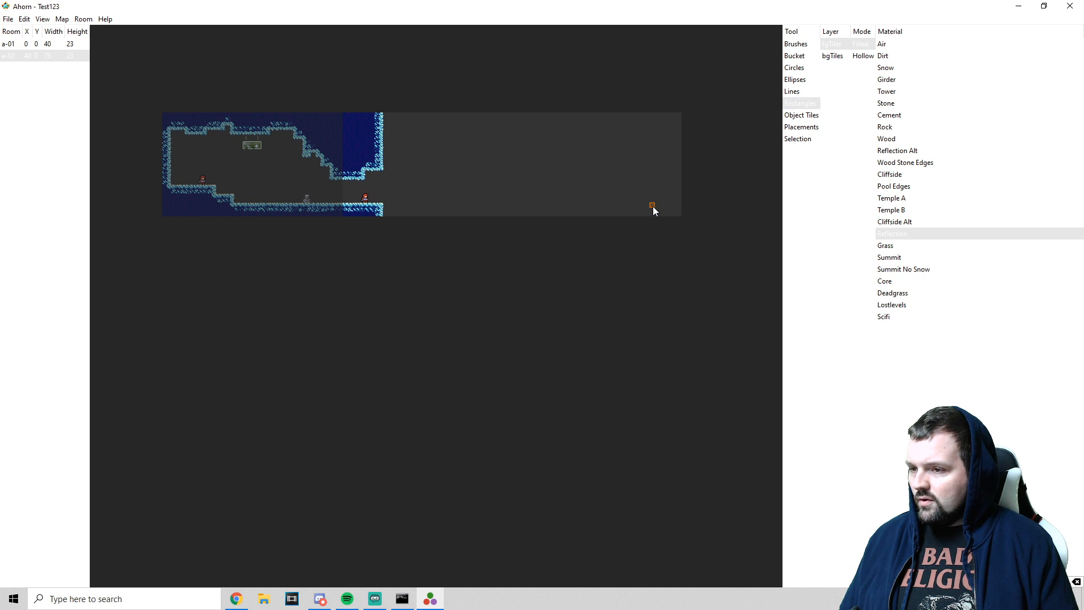
{"action": "left_click_drag", "start_coordinate": [652, 206], "coordinate": [693, 218]}
{"action": "left_click", "coordinate": [801, 127]}
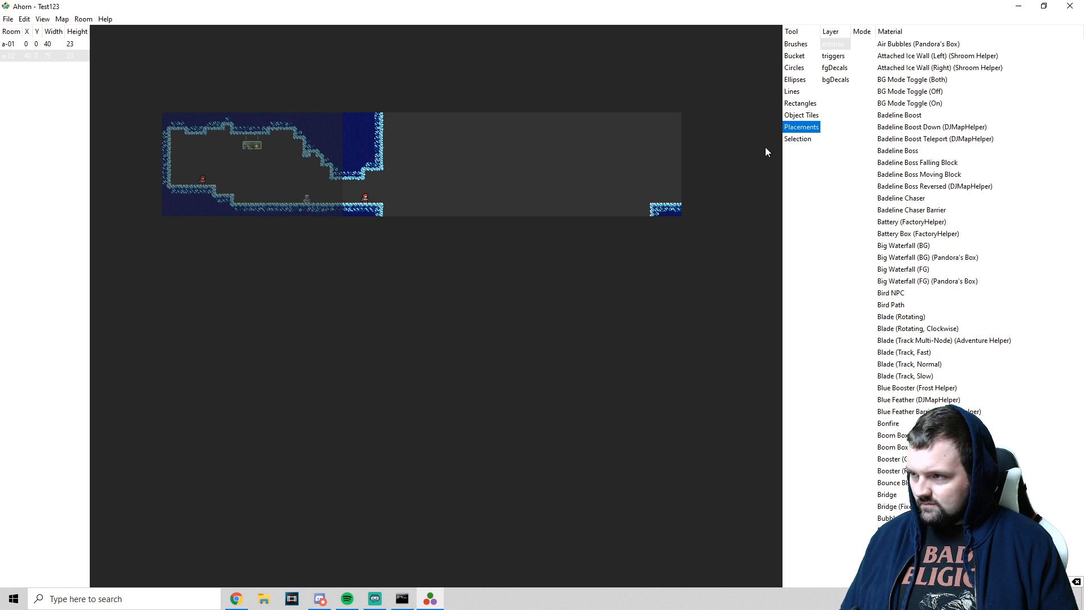
{"action": "left_click", "coordinate": [669, 209]}
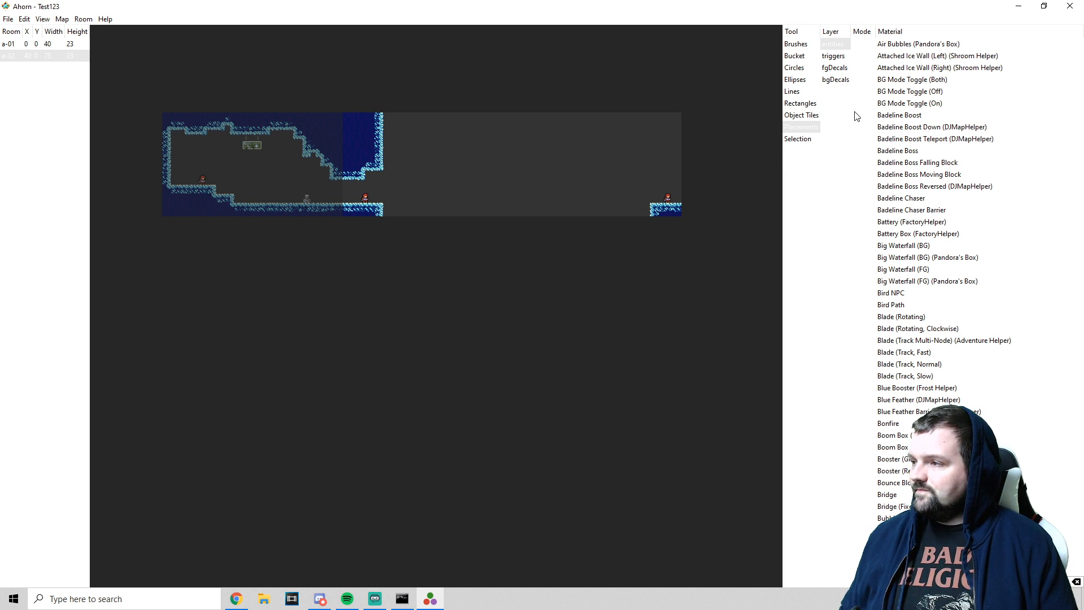
- Place Crystal Spinner (Red, Attached) entities in a-02, one against the left floor block's edge and one in mid-air
{"action": "scroll", "coordinate": [368, 174], "scroll_direction": "up", "scroll_amount": 1}
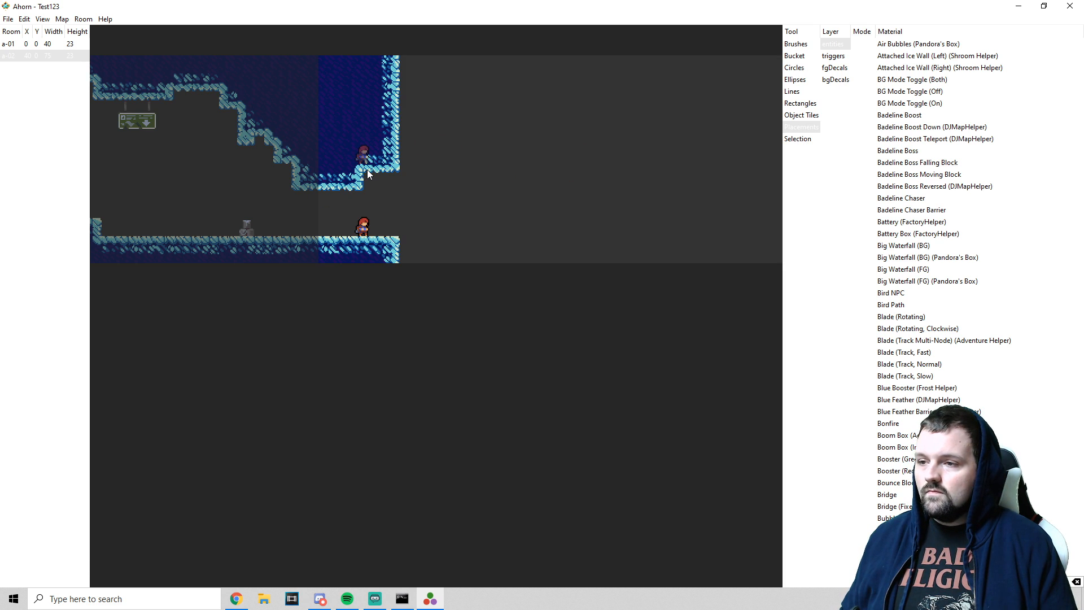
{"action": "left_click_drag", "start_coordinate": [425, 185], "coordinate": [237, 234]}
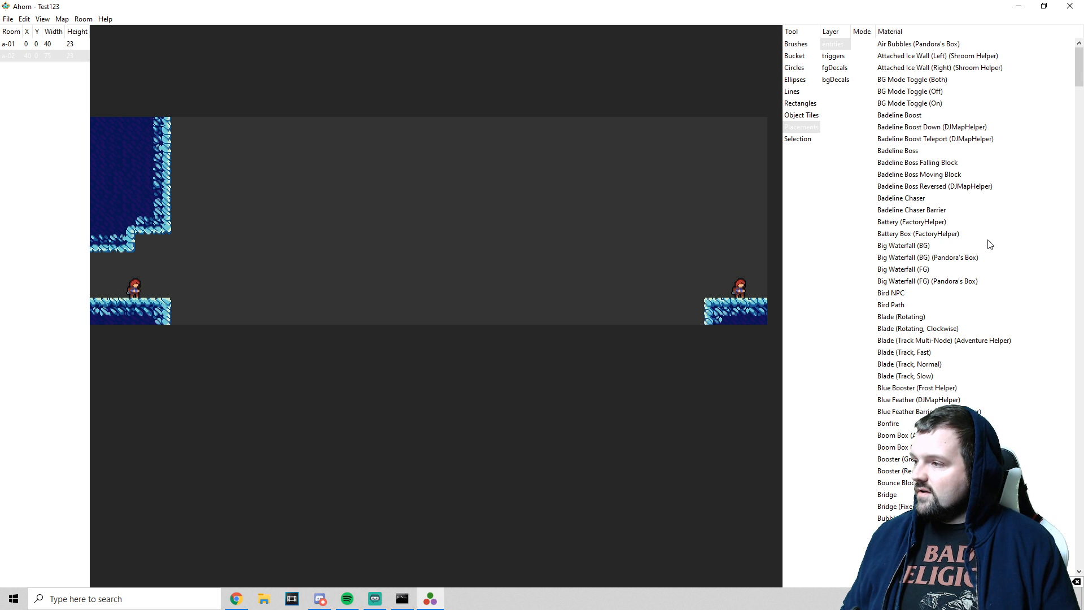
{"action": "scroll", "coordinate": [980, 227], "scroll_direction": "down", "scroll_amount": 12}
{"action": "scroll", "coordinate": [980, 227], "scroll_direction": "down", "scroll_amount": 8}
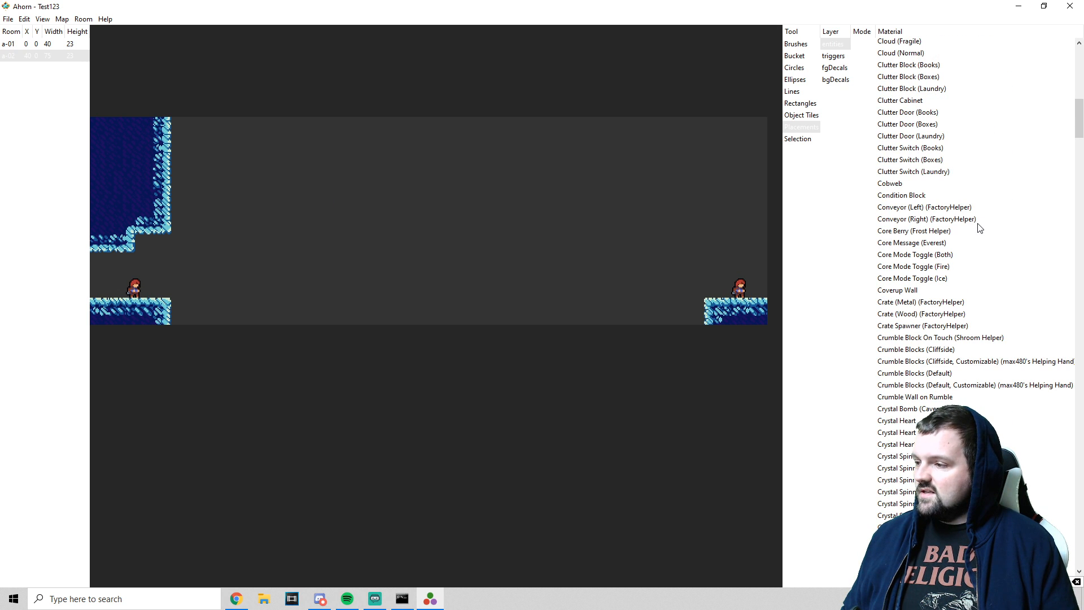
{"action": "scroll", "coordinate": [980, 227], "scroll_direction": "down", "scroll_amount": 6}
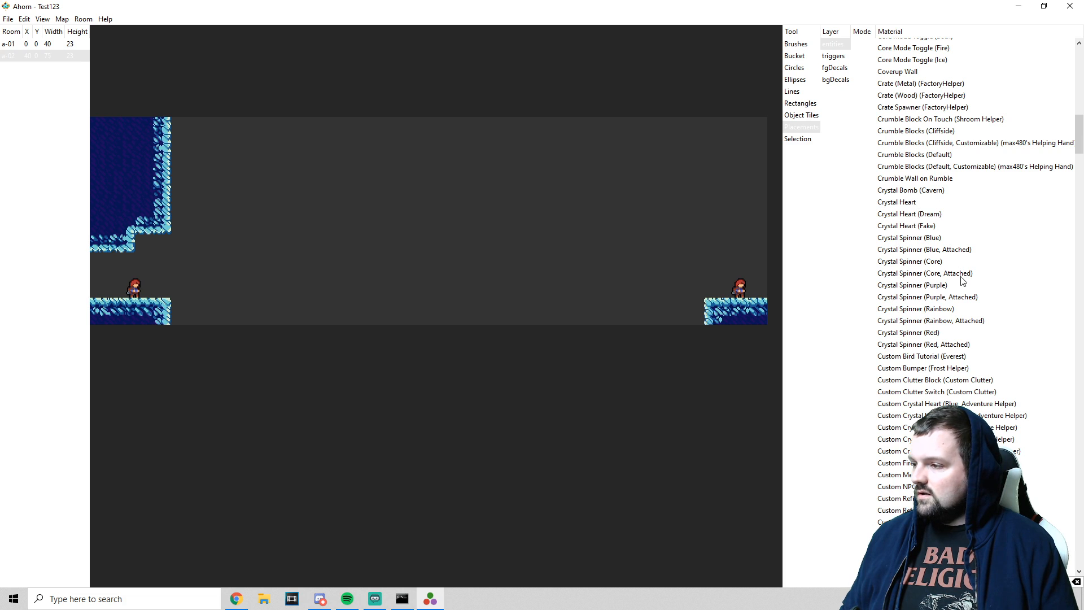
{"action": "left_click", "coordinate": [920, 344]}
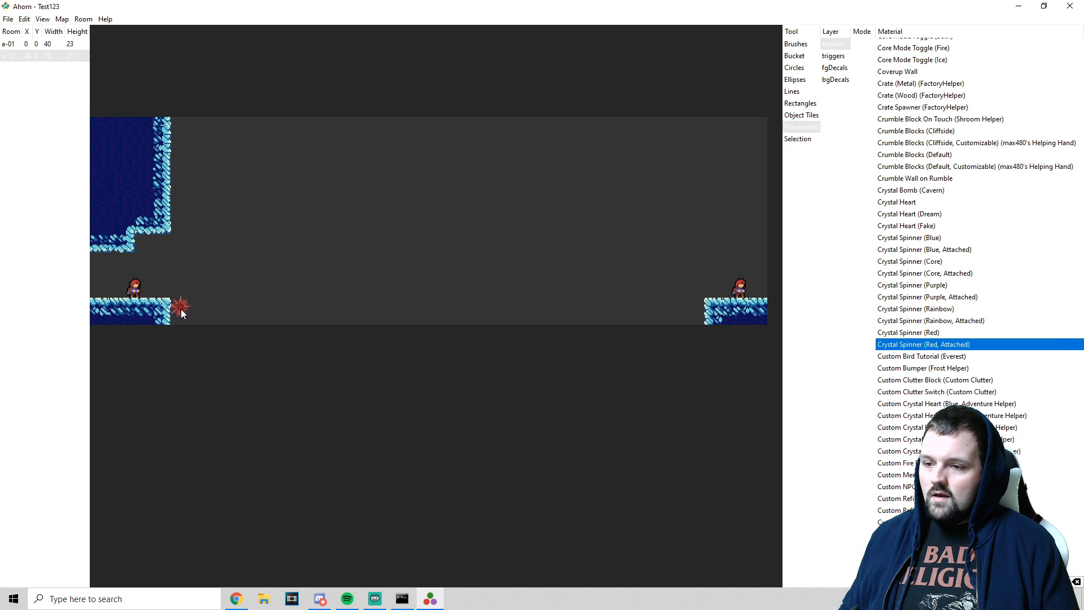
{"action": "left_click", "coordinate": [179, 310]}
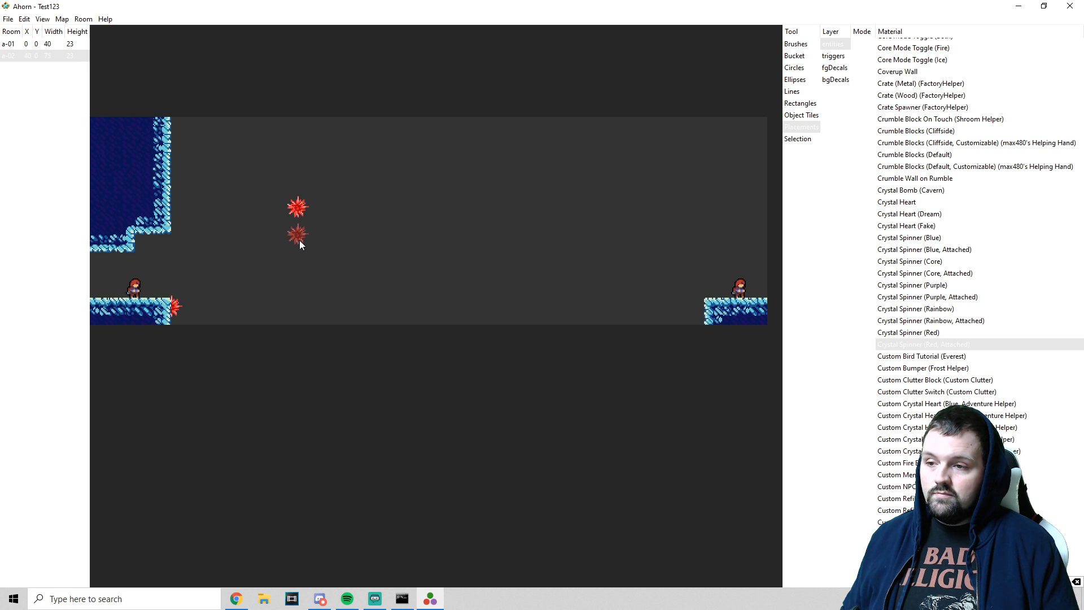
- Try packing more red attached spinners tightly around the mid-air one, and undo that cluster
{"action": "left_click", "coordinate": [298, 198]}
{"action": "left_click", "coordinate": [289, 208]}
{"action": "left_click", "coordinate": [308, 208]}
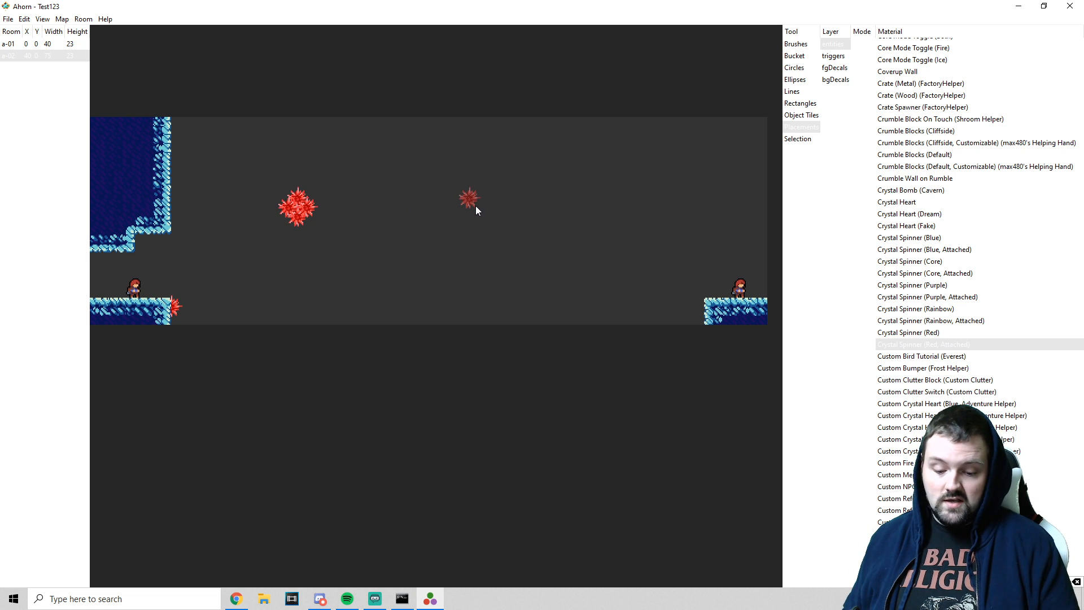
{"action": "key", "text": "ctrl+z"}
{"action": "key", "text": "ctrl+z"}
{"action": "key", "text": "ctrl+z"}
{"action": "key", "text": "ctrl+z"}
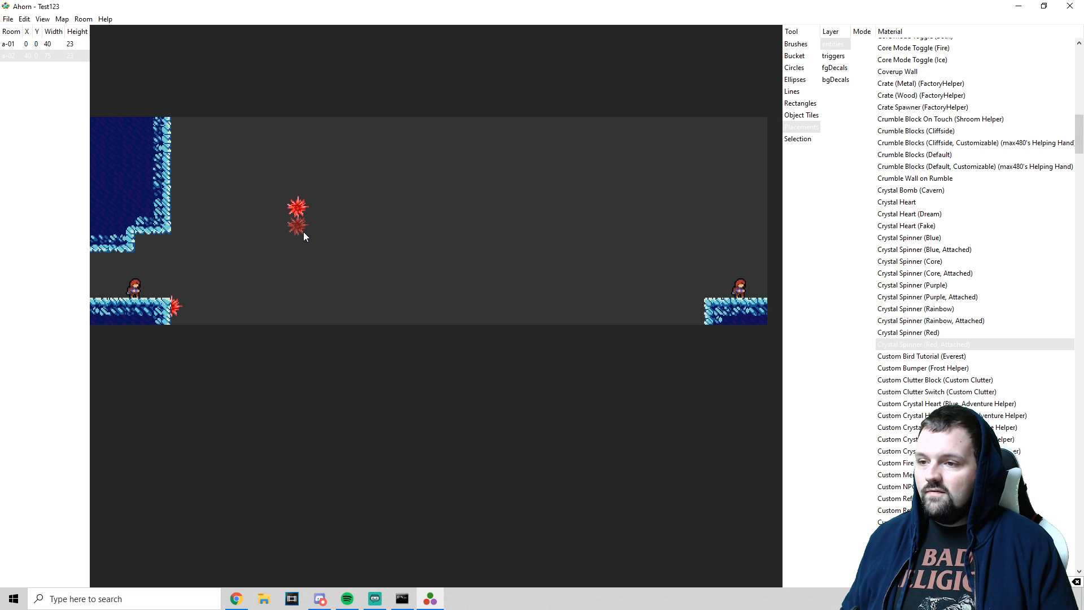
- Place further red attached crystal spinners around the mid-air one, spaced apart diagonally so they form a loose group
{"action": "left_click", "coordinate": [303, 232]}
{"action": "left_click", "coordinate": [324, 222]}
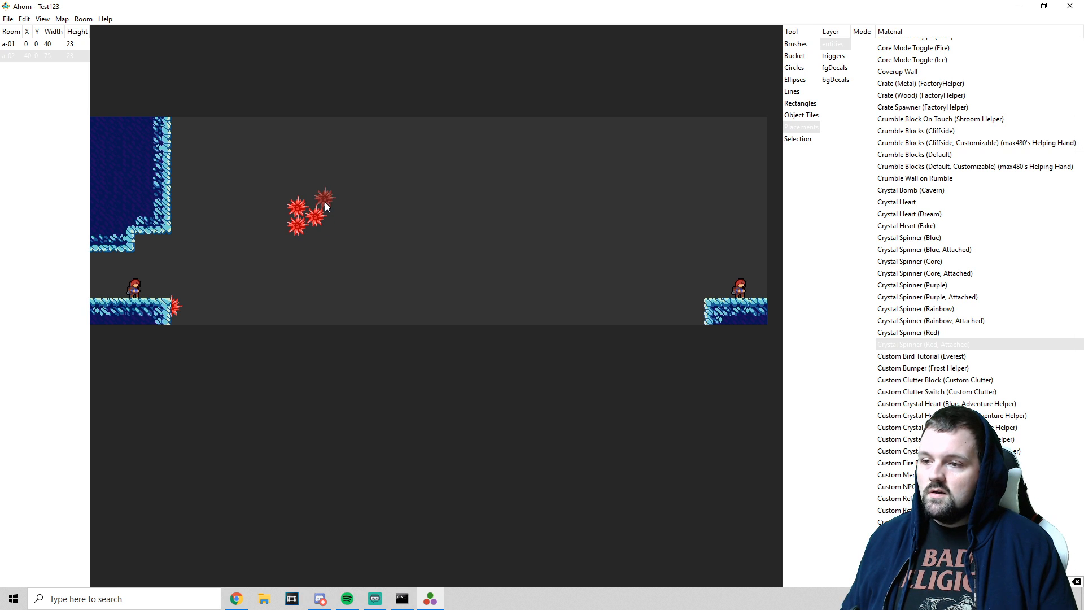
{"action": "left_click", "coordinate": [313, 197]}
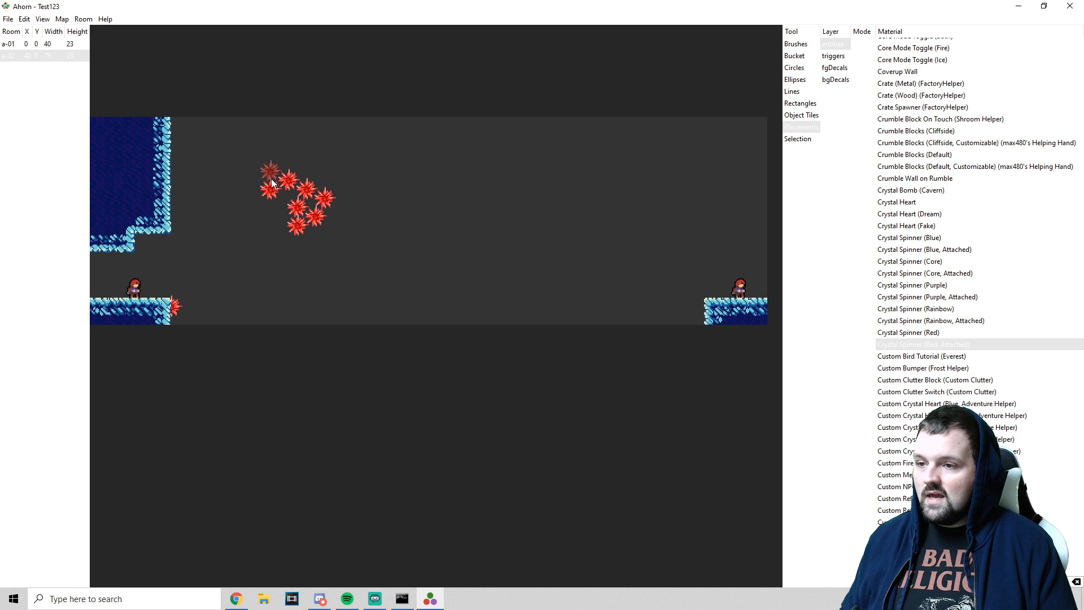
{"action": "left_click", "coordinate": [272, 180]}
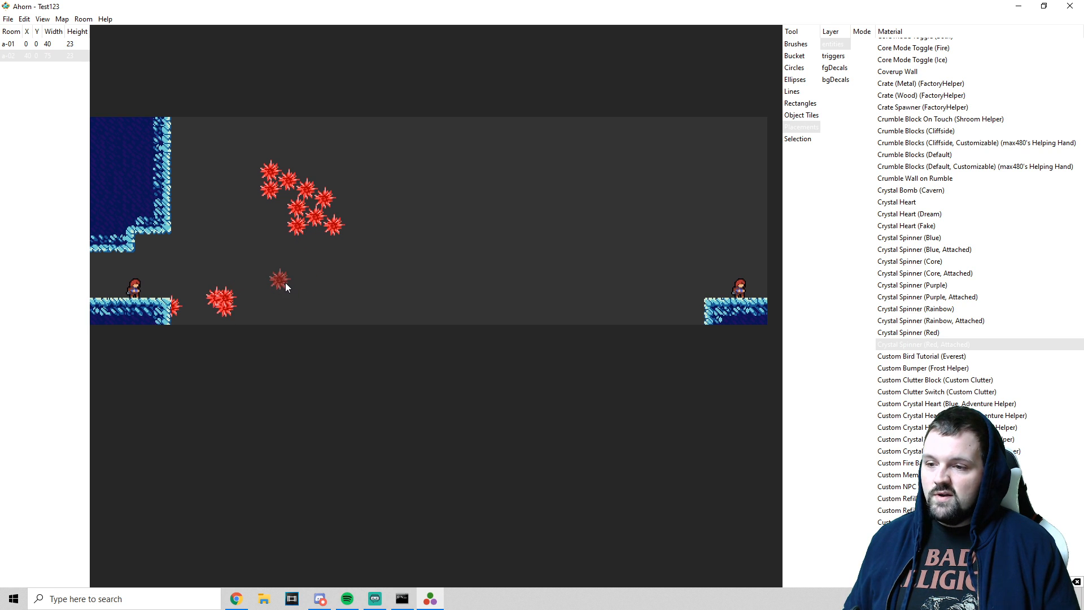
- Undo the tight spinner cluster placed in the gap just right of a-02's left floor block
{"action": "key", "text": "ctrl+z"}
{"action": "key", "text": "ctrl+z"}
{"action": "key", "text": "ctrl+z"}
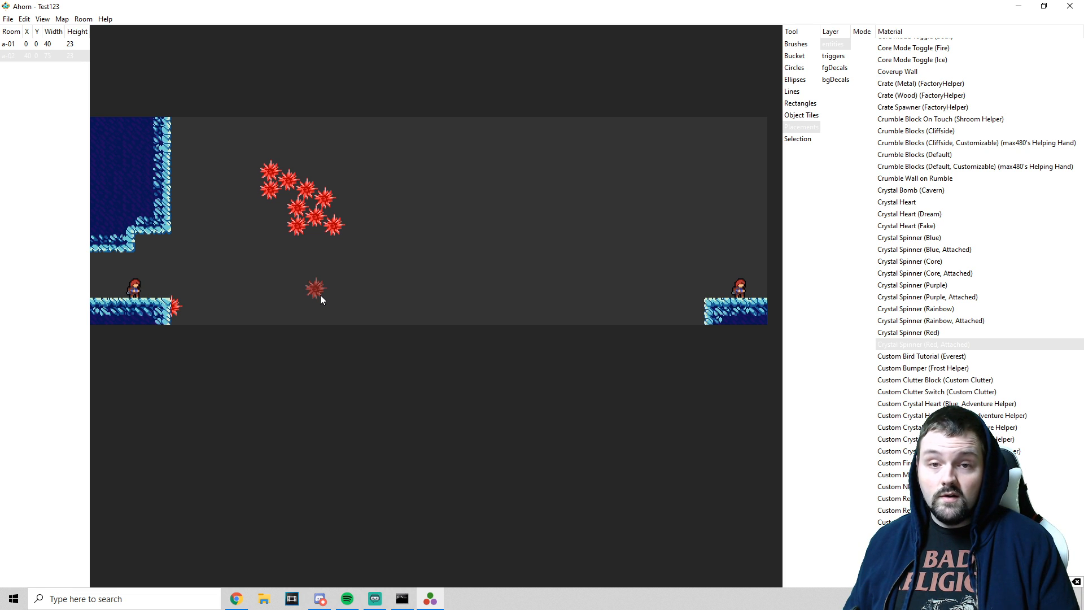
- Save the map as test123 in the Celeste Mods folder
{"action": "key", "text": "ctrl+s"}
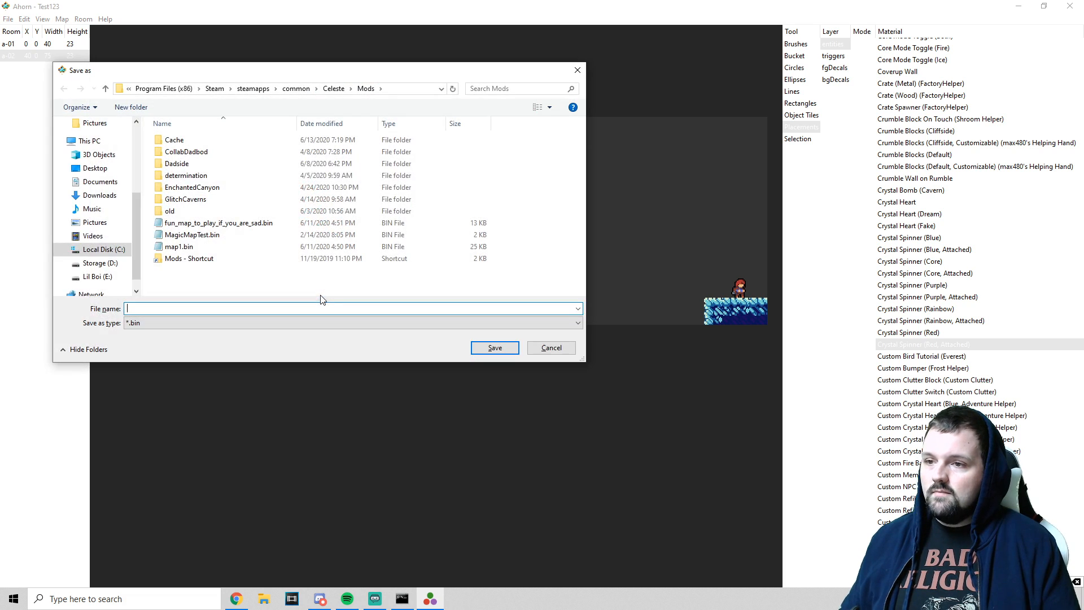
{"action": "left_click_drag", "start_coordinate": [327, 77], "coordinate": [417, 80]}
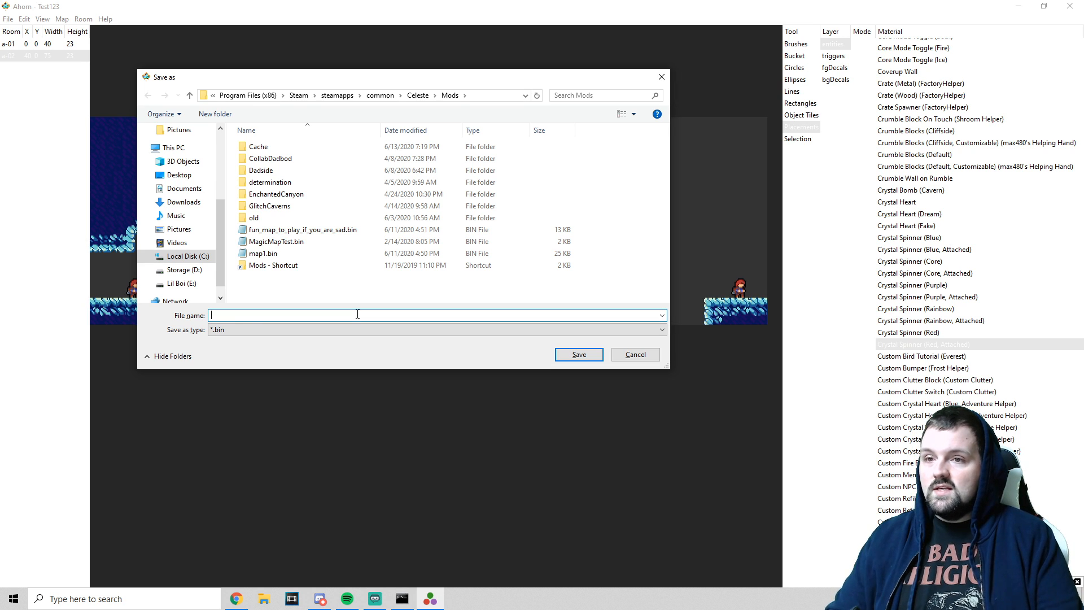
{"action": "type", "text": "test123"}
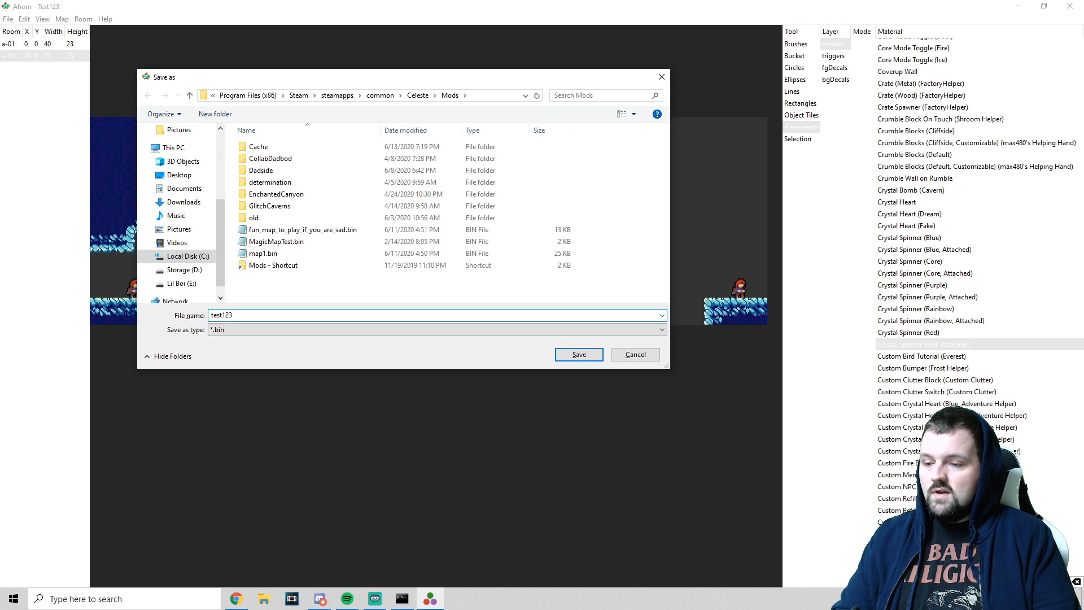
{"action": "left_click", "coordinate": [586, 355]}
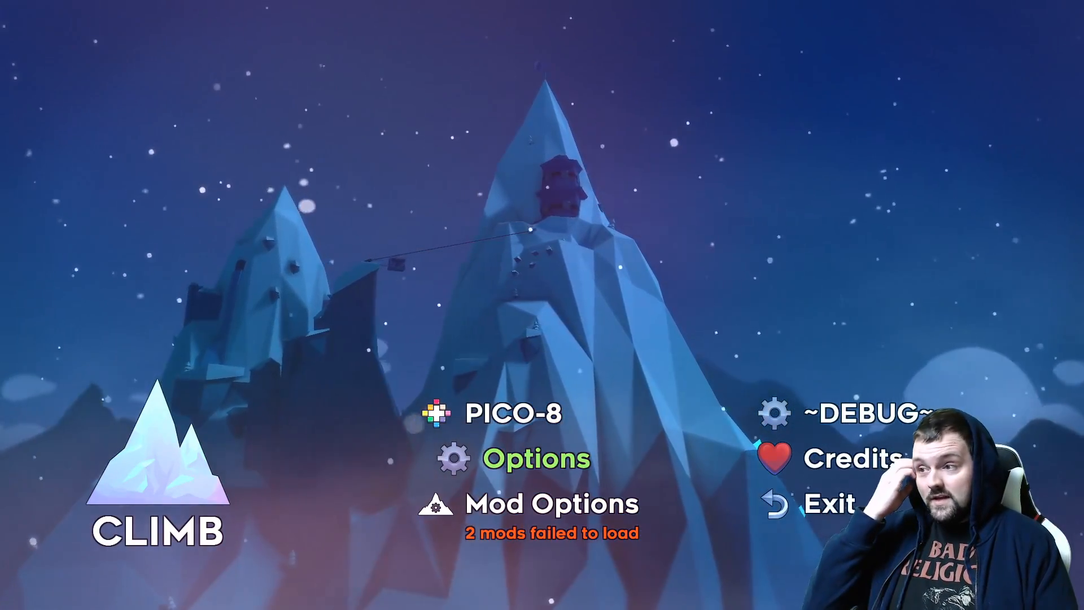
- Switch to Celeste and set Fullscreen to OFF in the game's video options
{"action": "key", "text": "Return"}
{"action": "key", "text": "Down"}
{"action": "key", "text": "Down"}
{"action": "key", "text": "Down"}
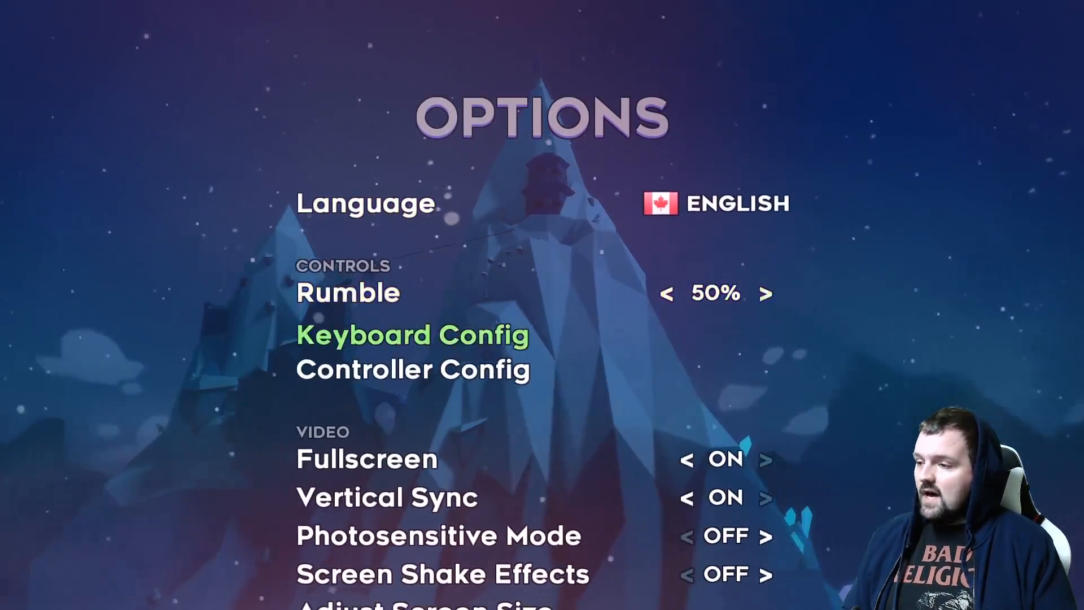
{"action": "key", "text": "Down"}
{"action": "key", "text": "Left"}
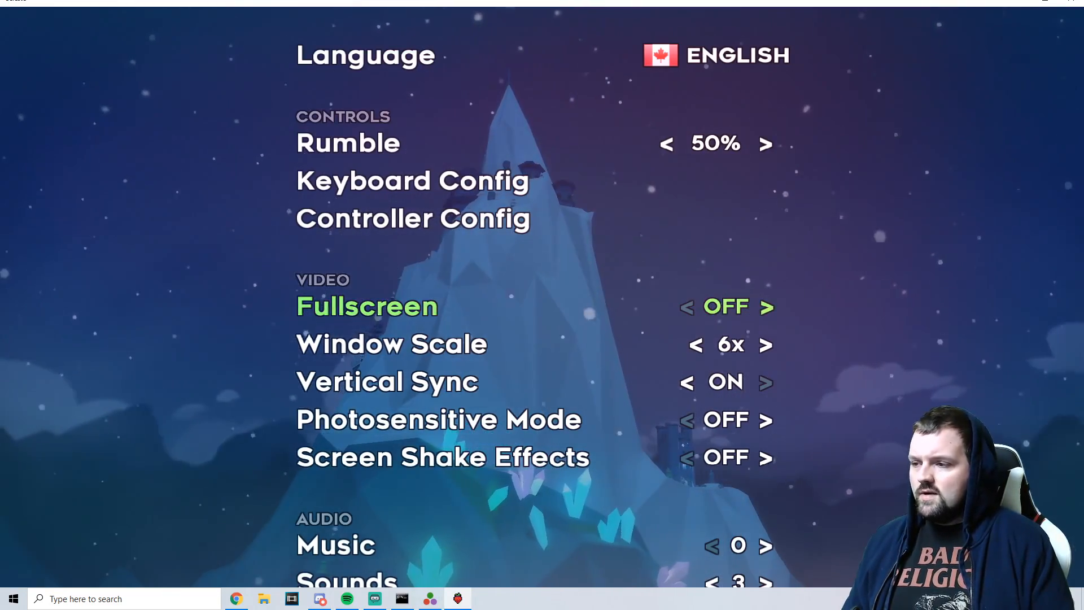
- Leave the game options and enter Climb from the Celeste main menu
{"action": "key", "text": "Escape"}
{"action": "key", "text": "Right"}
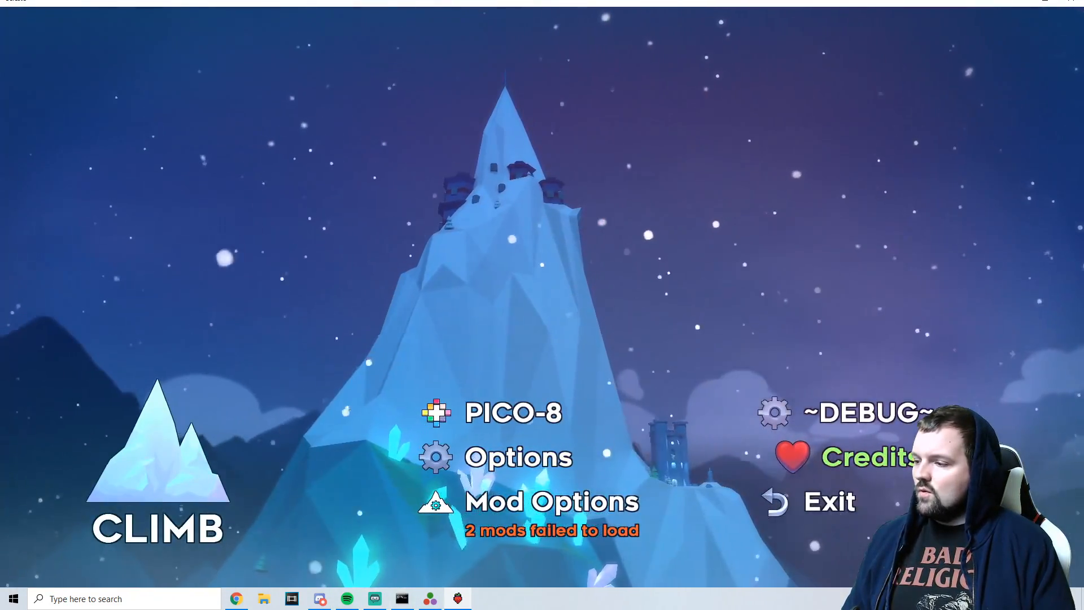
{"action": "key", "text": "Up"}
{"action": "key", "text": "Return"}
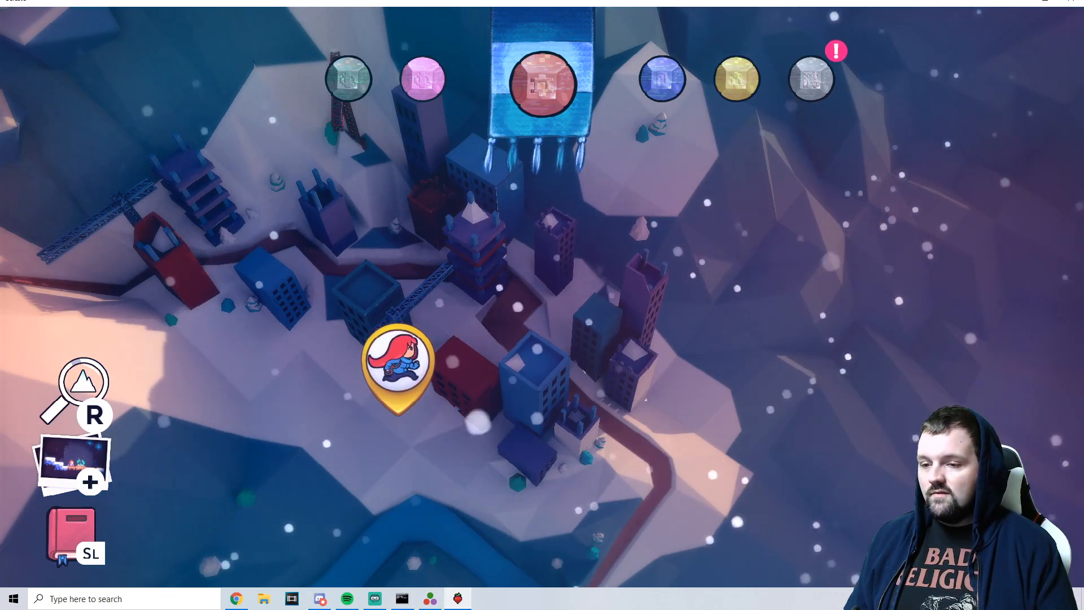
- Open the map list, choose test123 under Uncategorized and start climbing it
{"action": "key", "text": "r"}
{"action": "key", "text": "Down"}
{"action": "key", "text": "Down"}
{"action": "key", "text": "Down"}
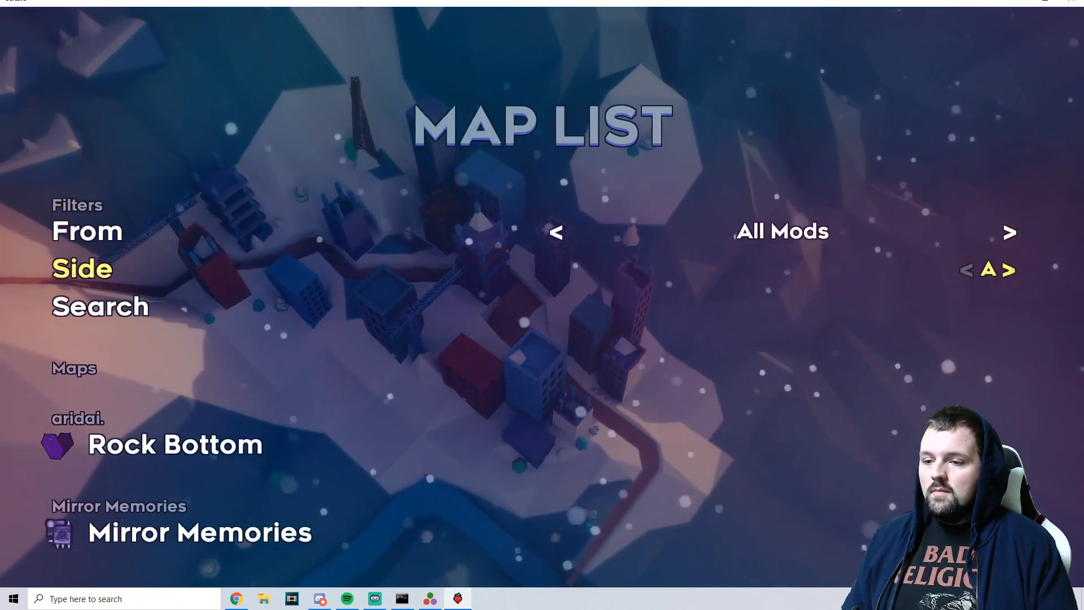
{"action": "key", "text": "Down"}
{"action": "key", "text": "Down"}
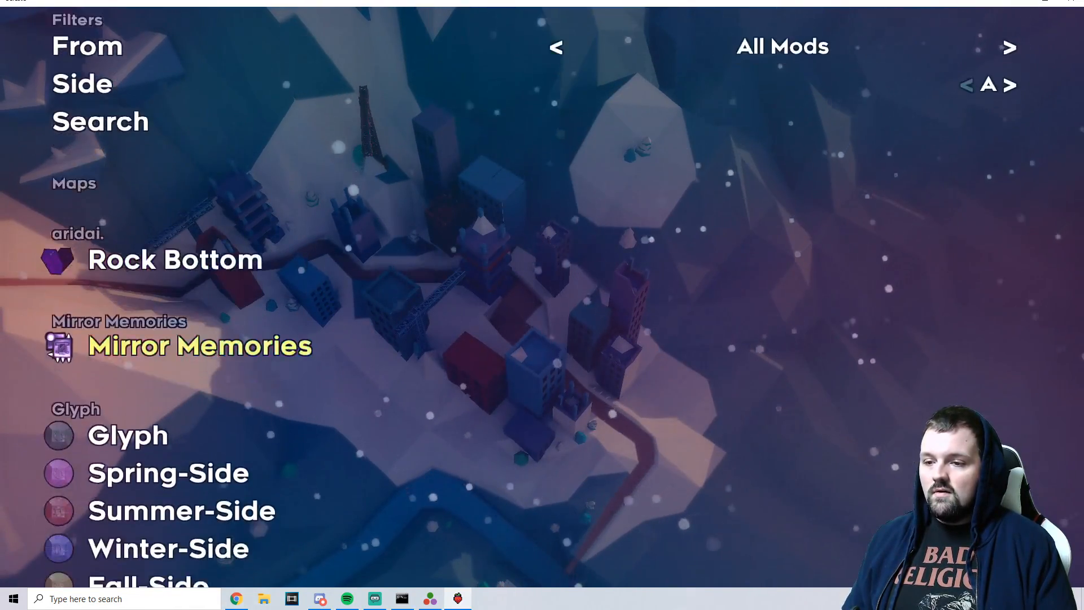
{"action": "key", "text": "Up"}
{"action": "key", "text": "Up"}
{"action": "key", "text": "Up"}
{"action": "key", "text": "Up"}
{"action": "key", "text": "Up"}
{"action": "key", "text": "Up"}
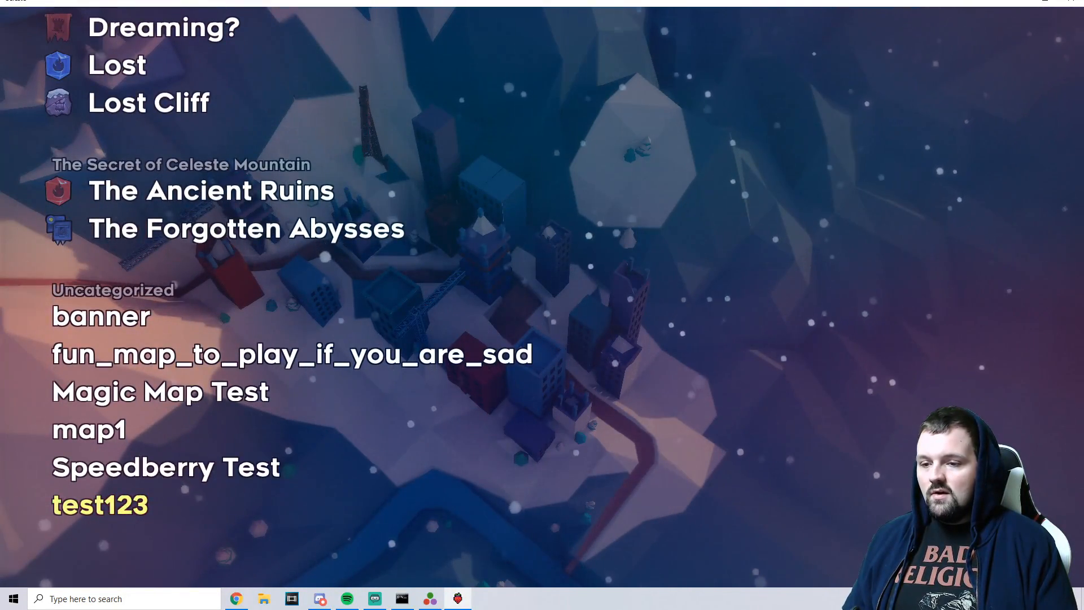
{"action": "key", "text": "Up"}
{"action": "key", "text": "Down"}
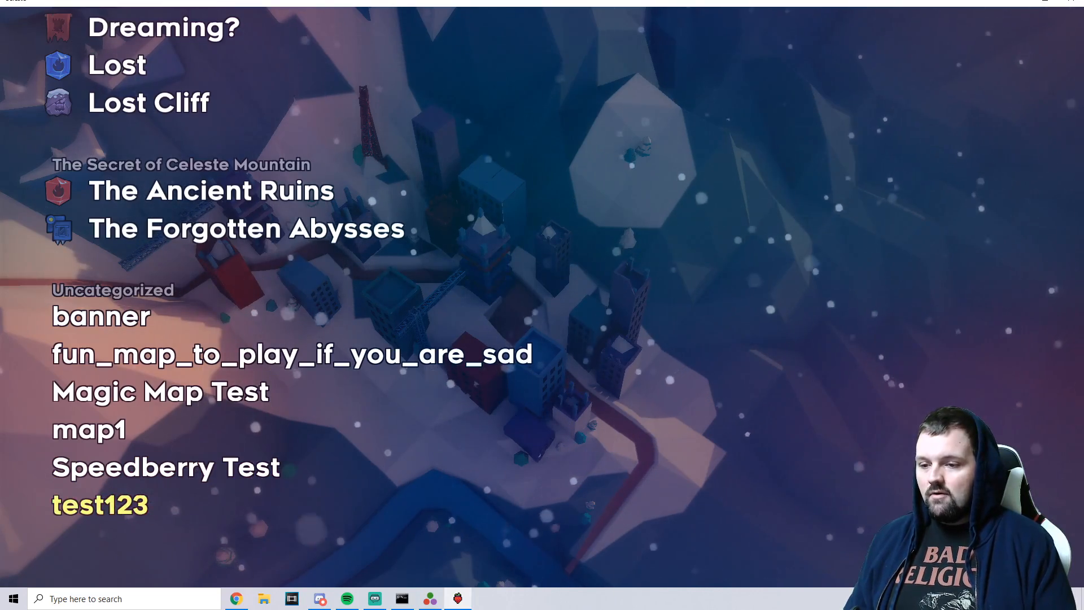
{"action": "key", "text": "Return"}
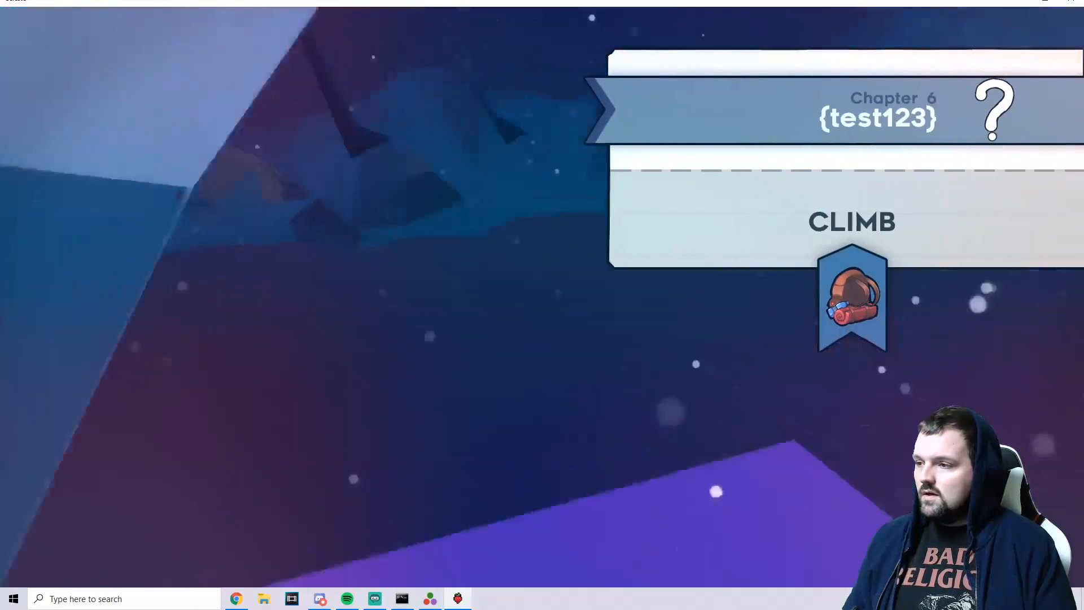
{"action": "key", "text": "Return"}
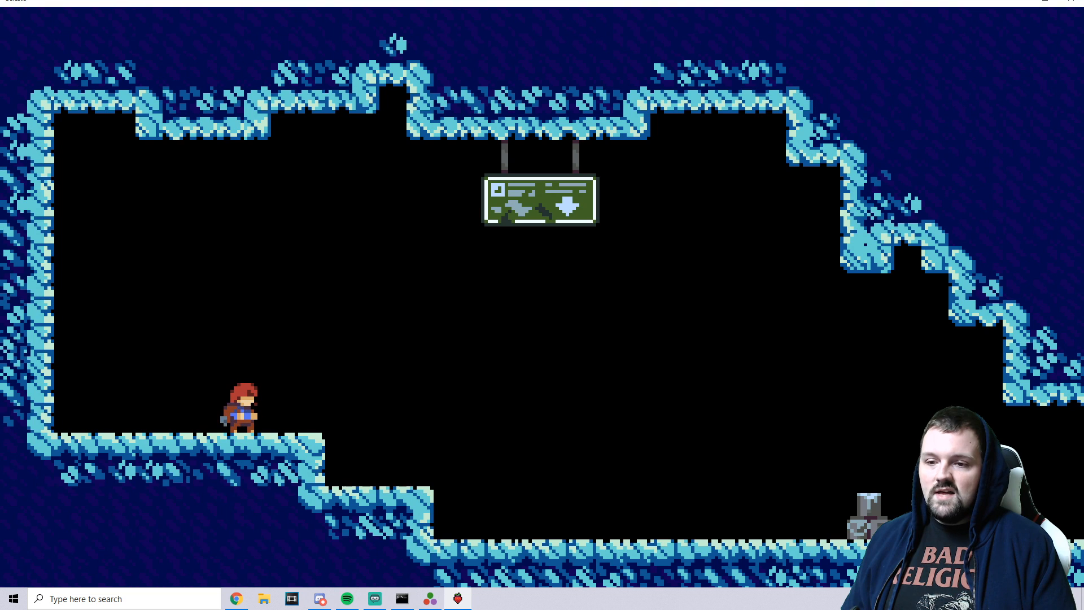
- Playtest the map from the start of a-01 into a-02 to check the crystal spinners in the game
{"action": "key", "text": "r"}
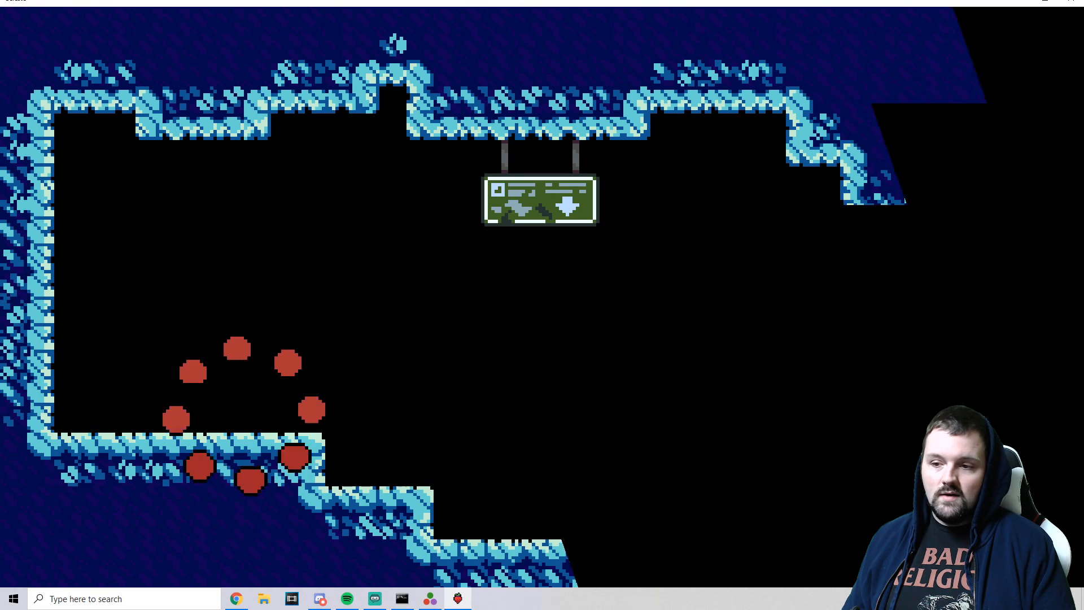
{"action": "key", "text": "Right"}
{"action": "key", "text": "x"}
{"action": "key", "text": "x"}
{"action": "key", "text": "Right"}
{"action": "key", "text": "Left"}
{"action": "key", "text": "Right"}
{"action": "key", "text": "Right"}
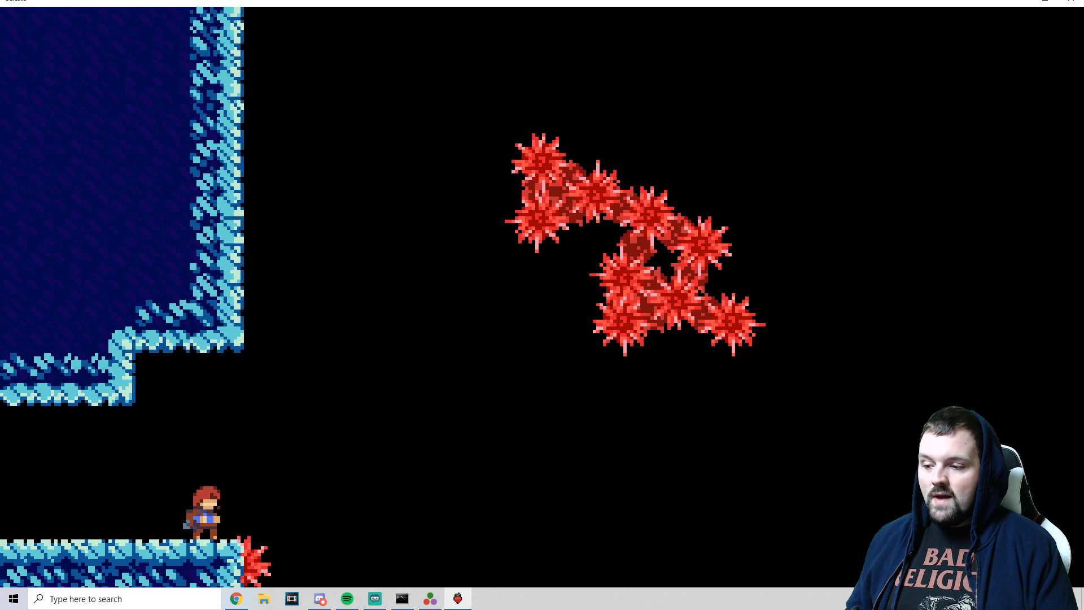
- Switch to Ahorn and set the Selection tool to work on all layers
{"action": "key", "text": "alt+Tab"}
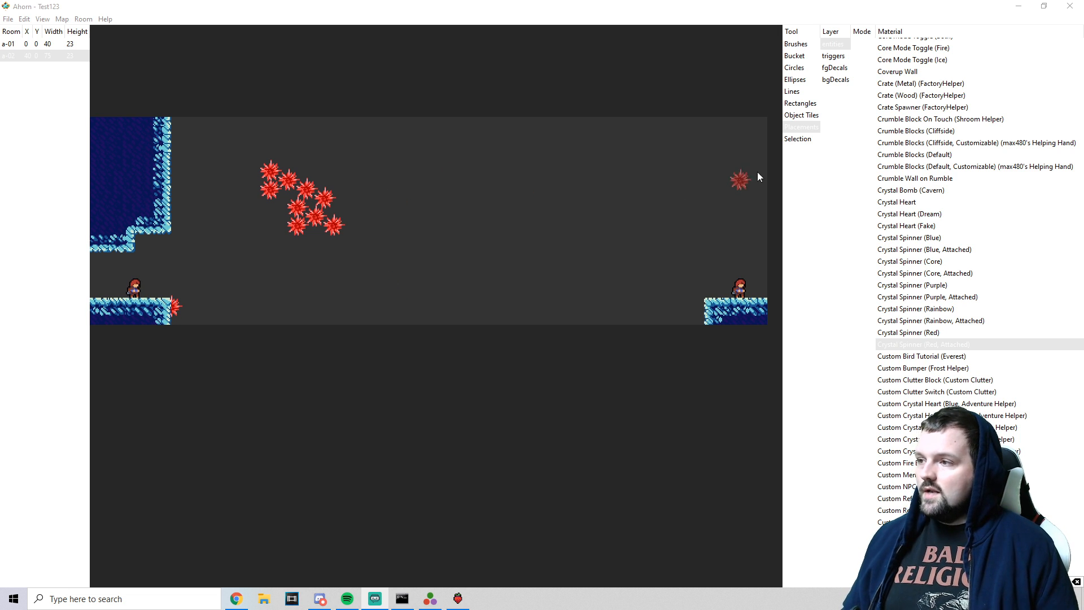
{"action": "left_click", "coordinate": [799, 141]}
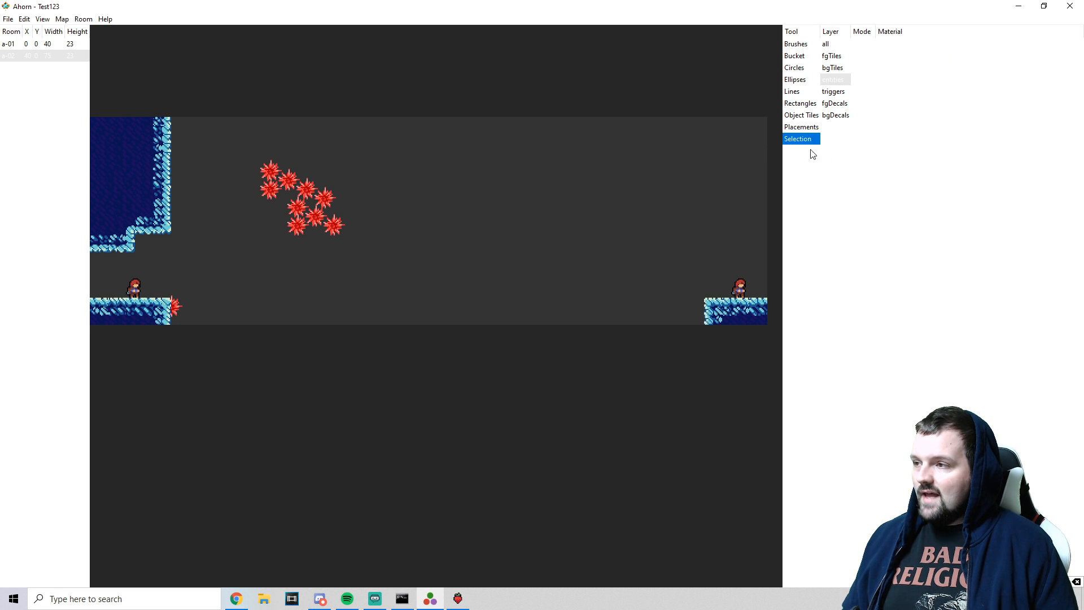
{"action": "left_click", "coordinate": [827, 44]}
- Try shifting the wall section, player spawn and mid-air spinner group together to the right in a-02, then undo the move
{"action": "left_click_drag", "start_coordinate": [443, 289], "coordinate": [107, 117]}
{"action": "left_click_drag", "start_coordinate": [148, 201], "coordinate": [274, 210]}
{"action": "left_click", "coordinate": [549, 205]}
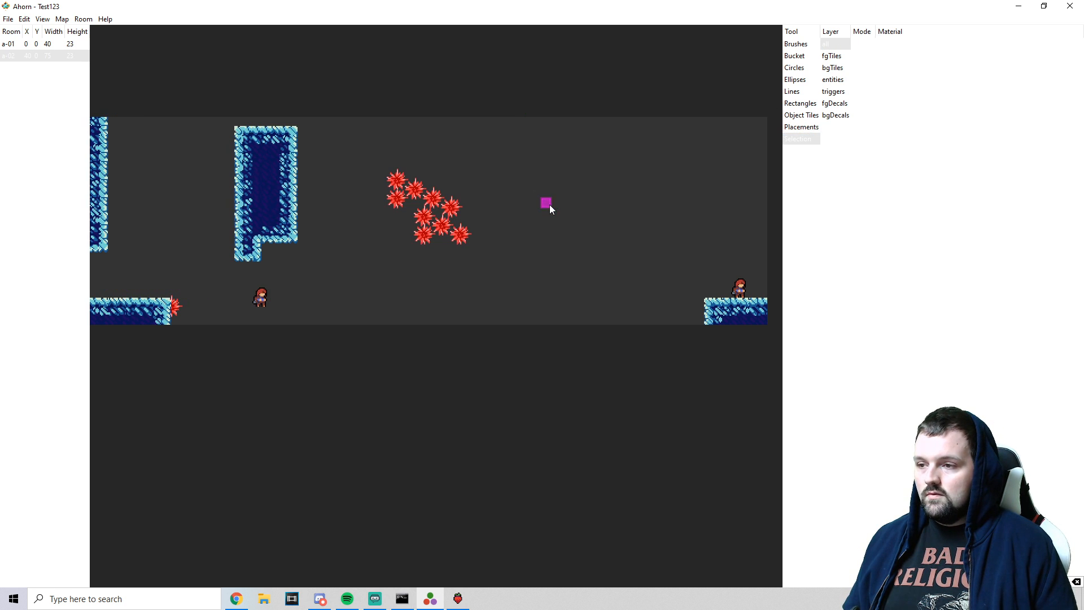
{"action": "key", "text": "ctrl+z"}
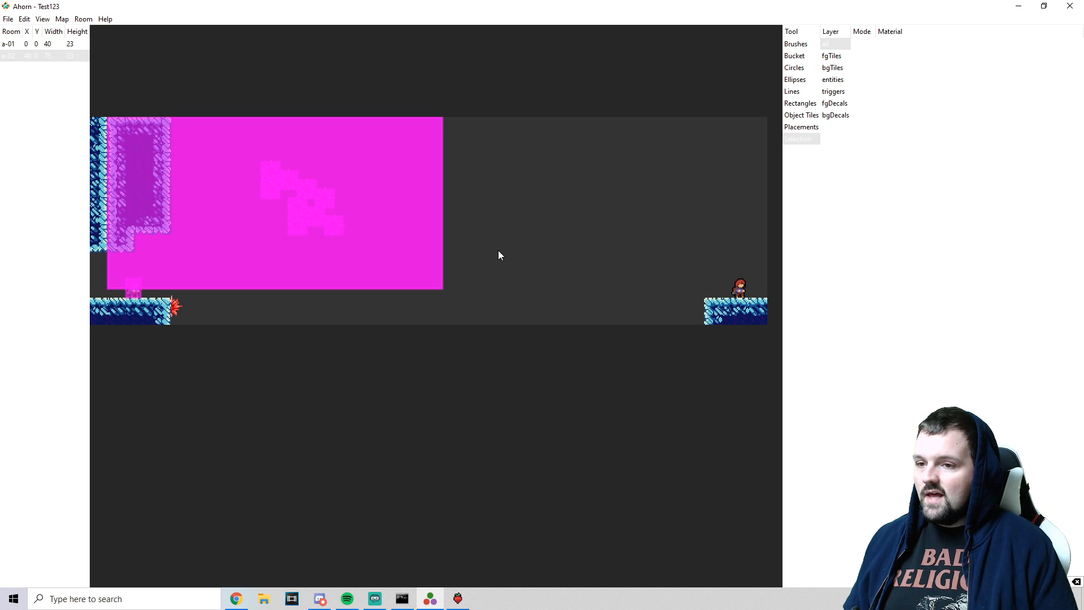
{"action": "left_click", "coordinate": [514, 213]}
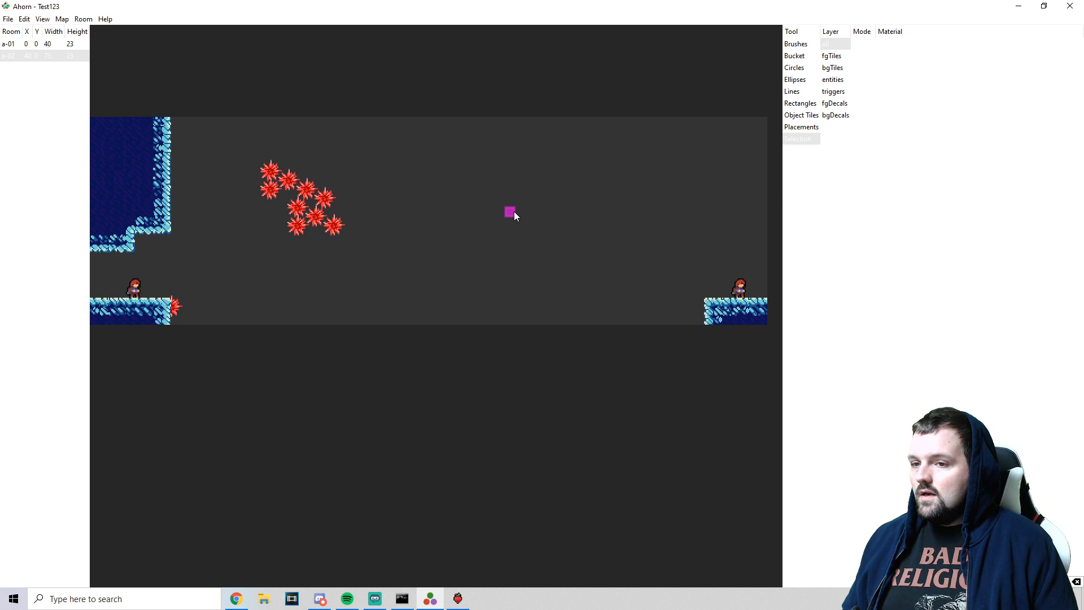
- Restrict the selection to entities and move the whole mid-air spinner group down and to the right in a-02
{"action": "left_click", "coordinate": [844, 83]}
{"action": "left_click_drag", "start_coordinate": [239, 152], "coordinate": [422, 249]}
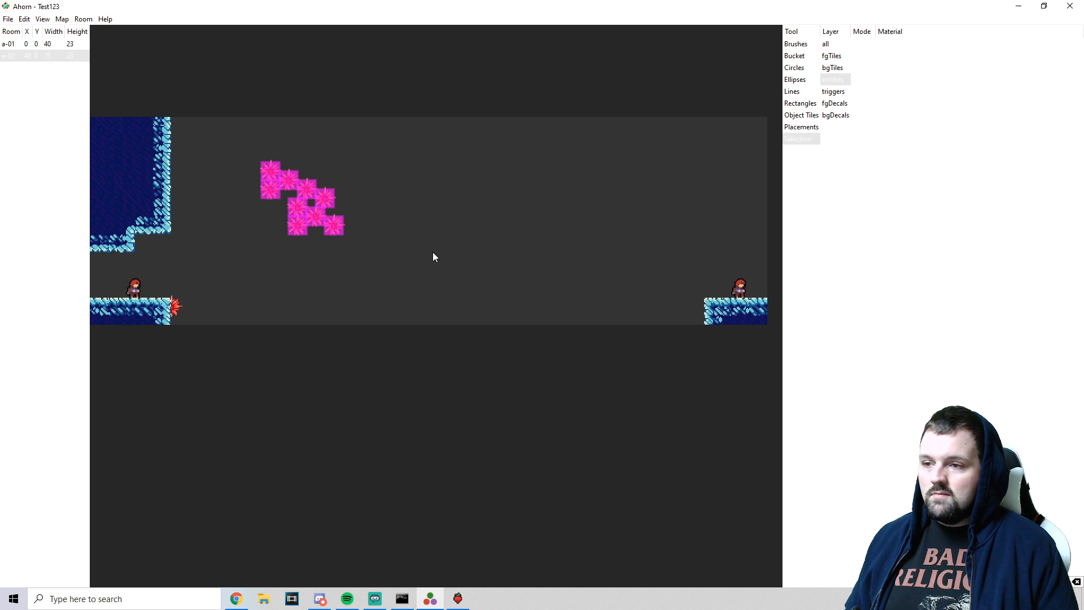
{"action": "left_click_drag", "start_coordinate": [320, 197], "coordinate": [357, 227]}
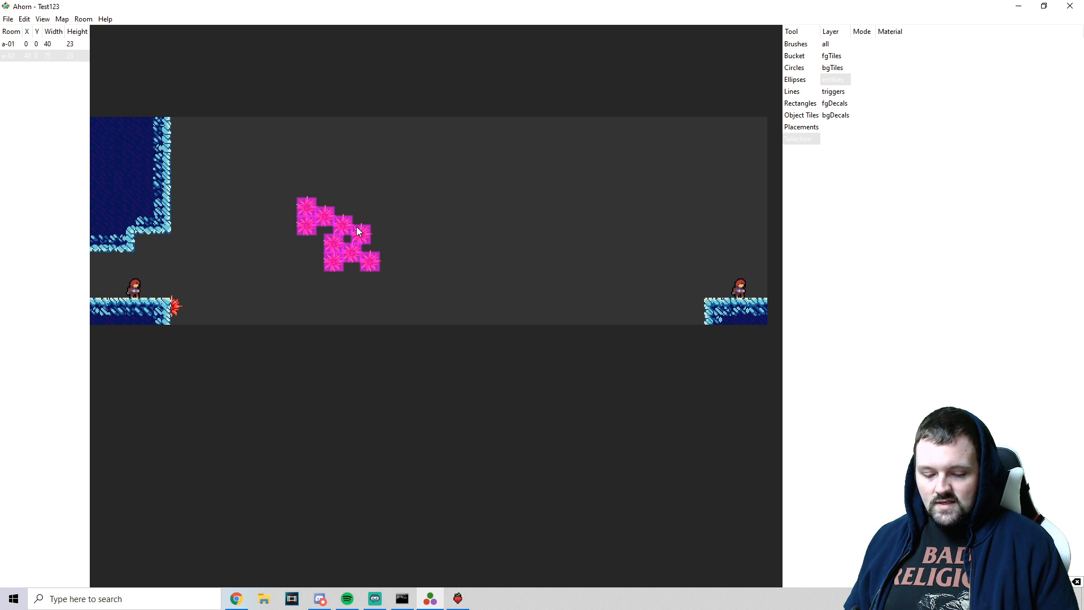
- Fine-tune the spinner group's position with small nudges left and down, then slightly back right, and deselect it
{"action": "key", "text": "Left"}
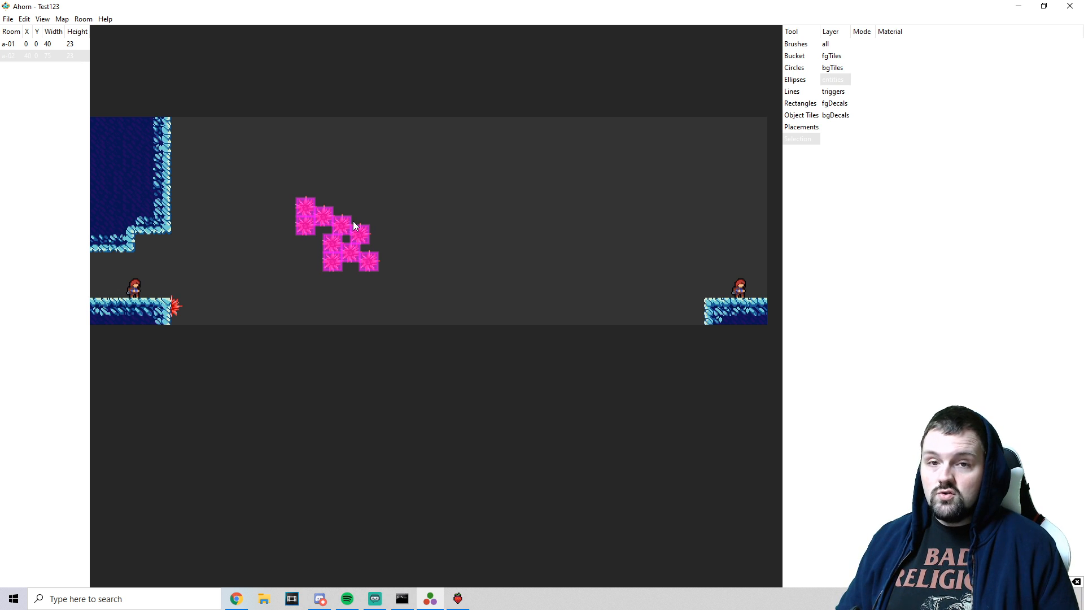
{"action": "key", "text": "Left"}
{"action": "key", "text": "Left"}
{"action": "key", "text": "Left"}
{"action": "key", "text": "Left"}
{"action": "key", "text": "Left"}
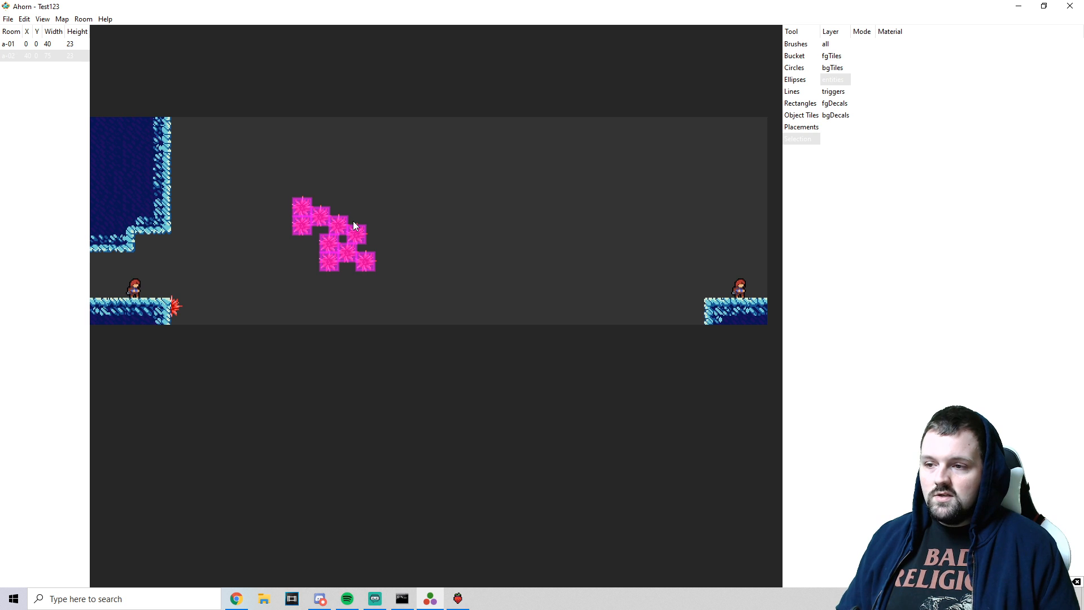
{"action": "key", "text": "Down"}
{"action": "key", "text": "Down"}
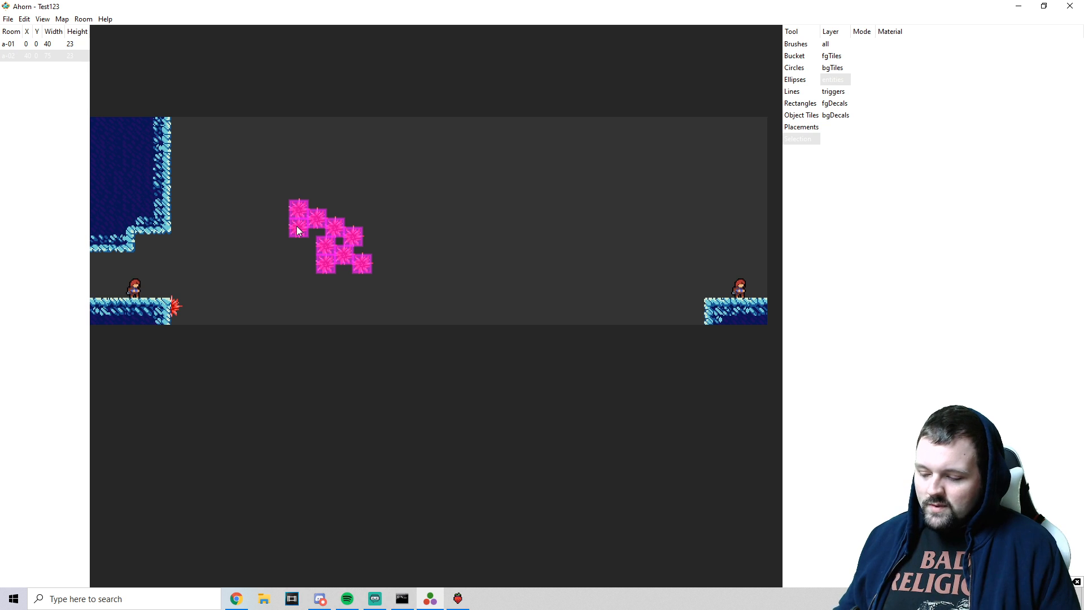
{"action": "key", "text": "Right"}
{"action": "key", "text": "Right"}
{"action": "key", "text": "Down"}
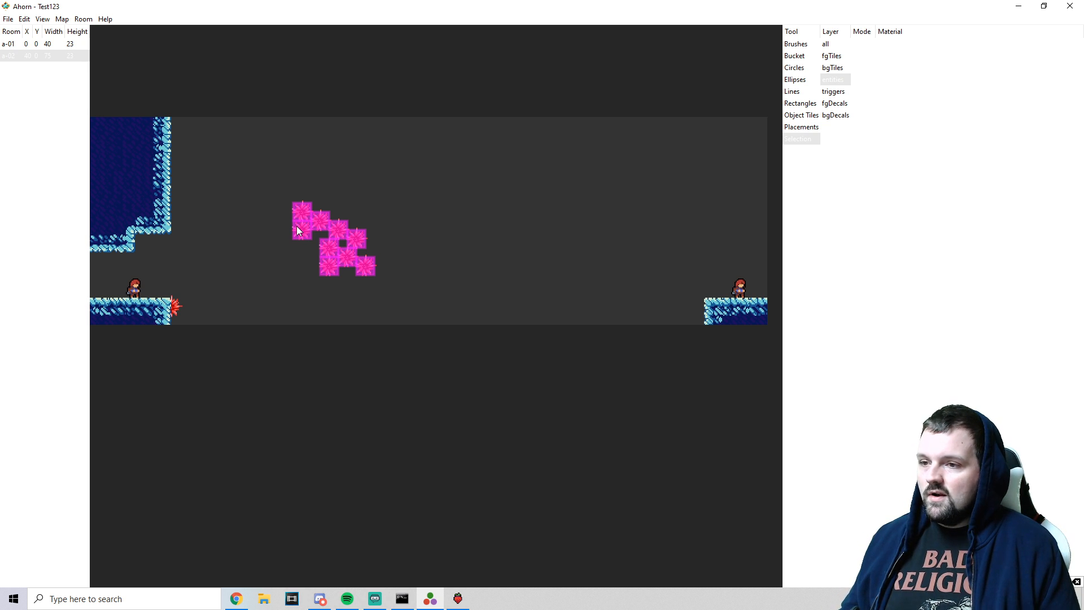
{"action": "left_click", "coordinate": [392, 231]}
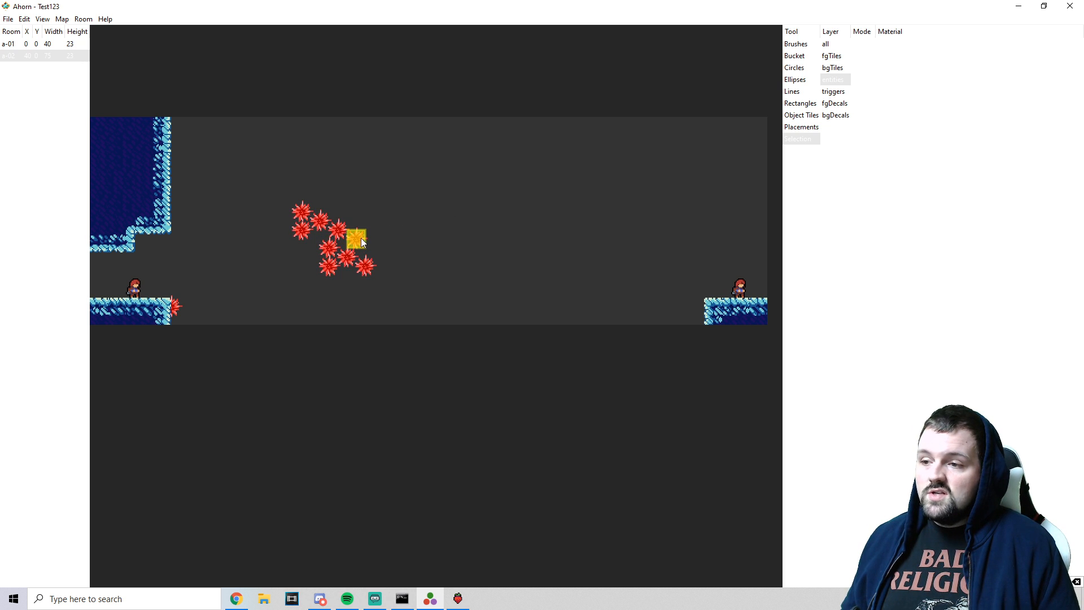
- Select all attached red crystal spinners in a-02 at once and change their color to Purple
{"action": "key", "text": "ctrl+a"}
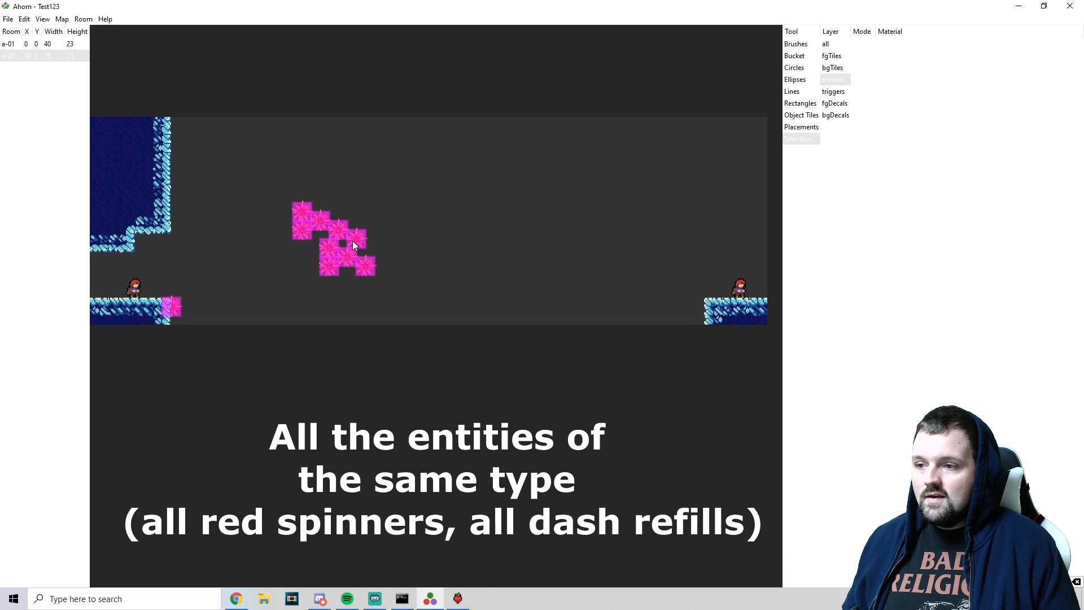
{"action": "right_click", "coordinate": [353, 241]}
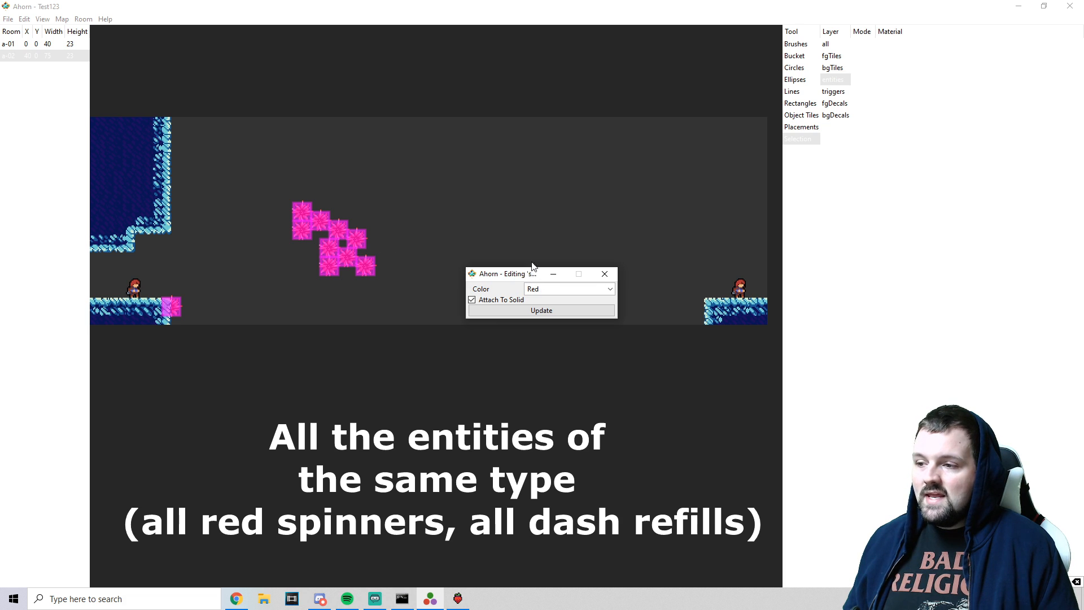
{"action": "left_click_drag", "start_coordinate": [528, 274], "coordinate": [504, 152]}
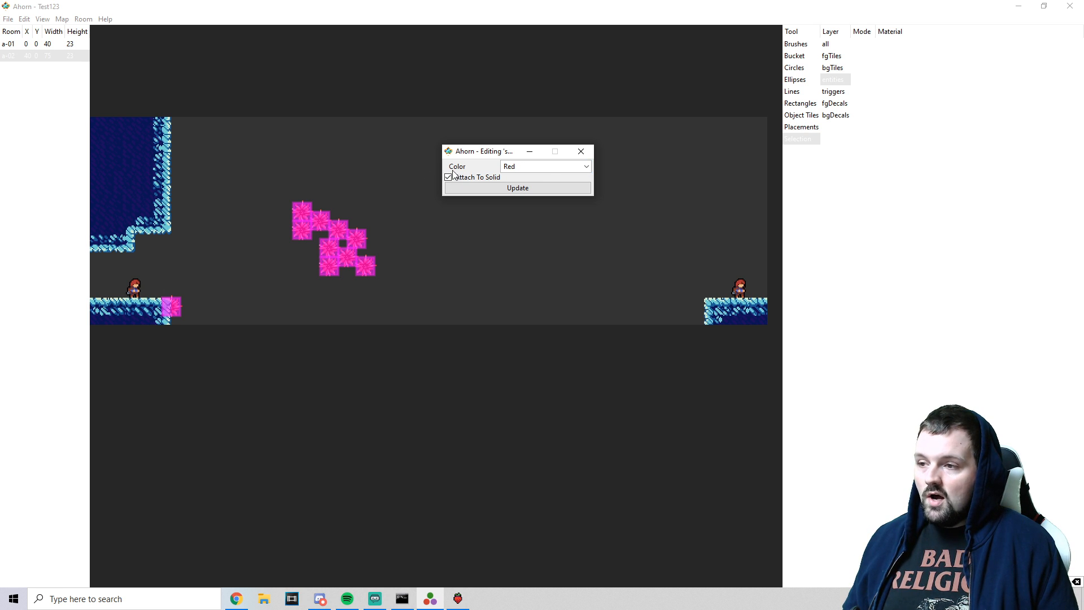
{"action": "left_click", "coordinate": [586, 166]}
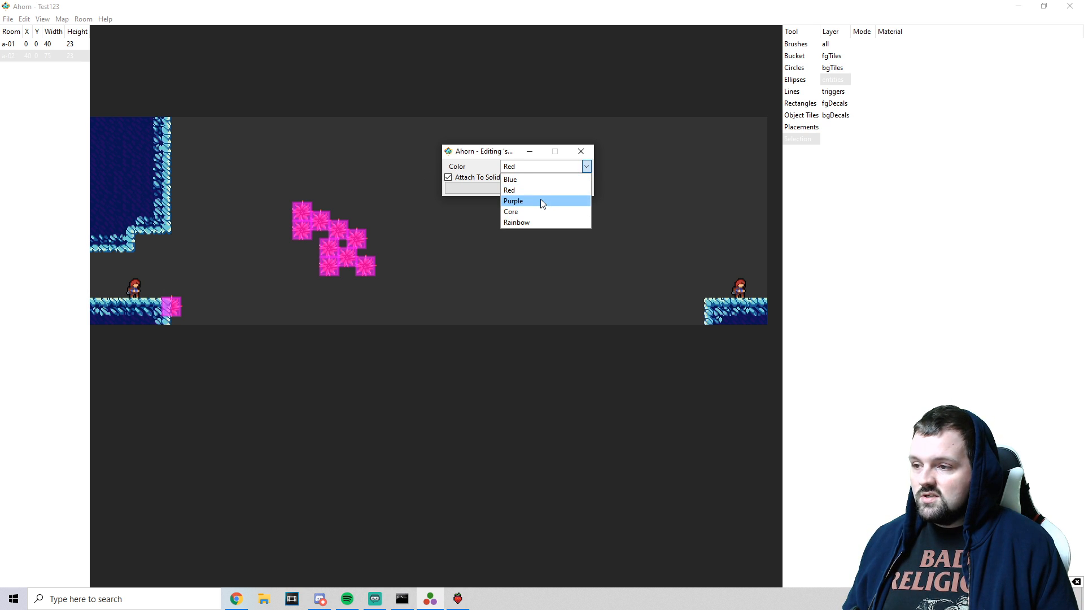
{"action": "left_click", "coordinate": [541, 201]}
{"action": "left_click", "coordinate": [494, 186]}
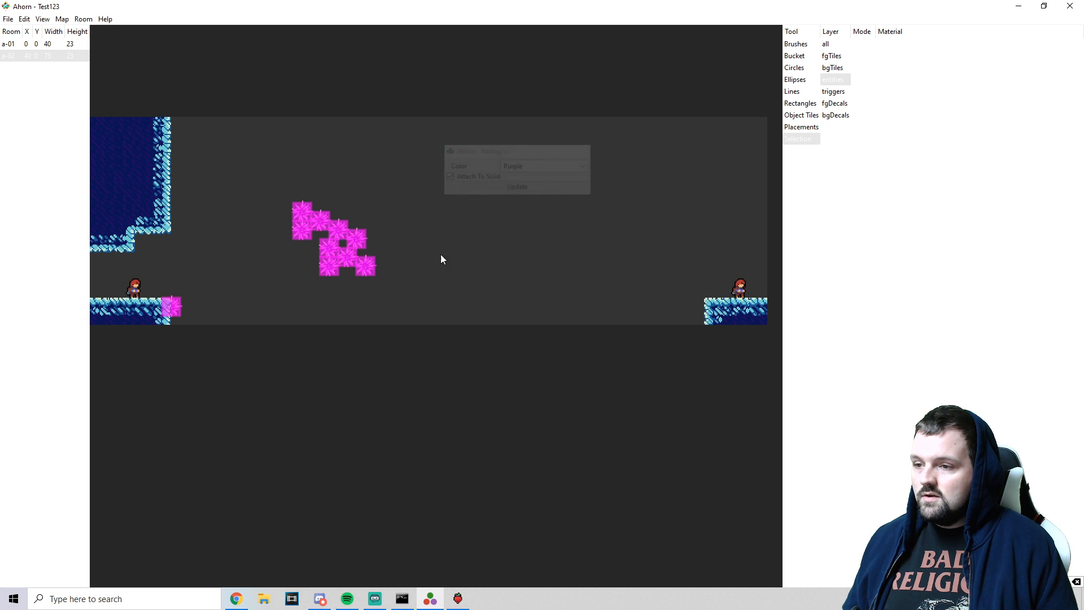
- Select all the purple spinners in a-02 and change their color to Blue
{"action": "left_click", "coordinate": [366, 266]}
{"action": "key", "text": "ctrl+a"}
{"action": "right_click", "coordinate": [367, 267]}
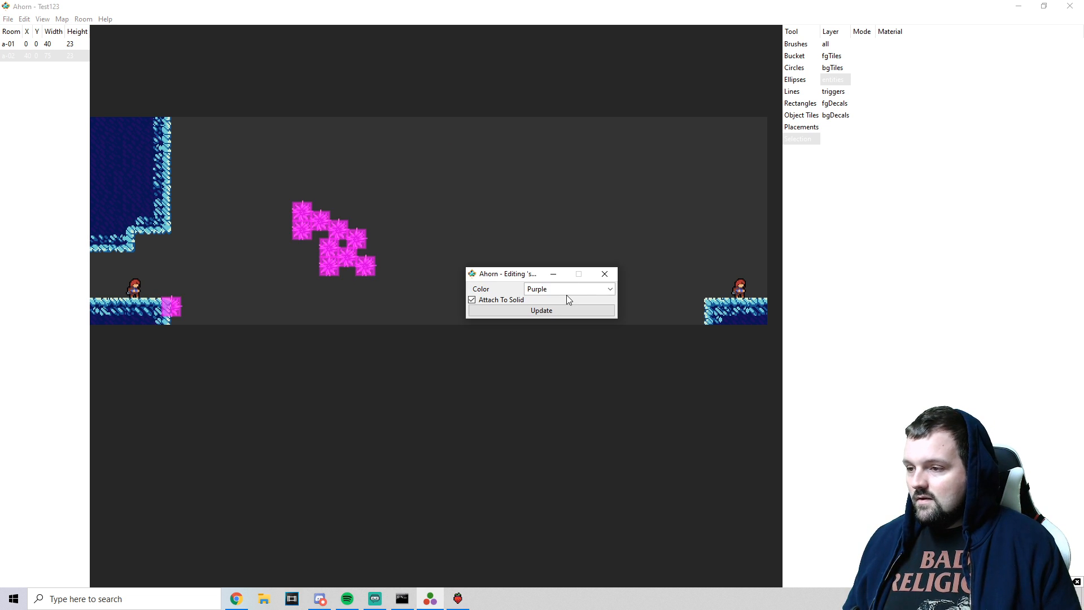
{"action": "left_click", "coordinate": [568, 289]}
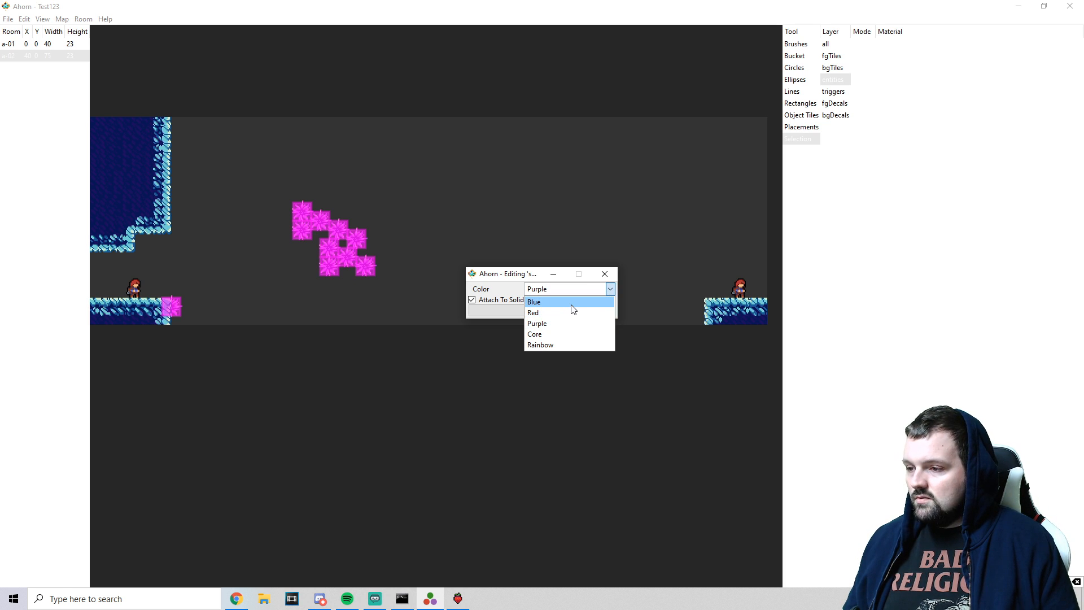
{"action": "left_click", "coordinate": [572, 304]}
{"action": "left_click", "coordinate": [569, 310]}
{"action": "left_click", "coordinate": [608, 276]}
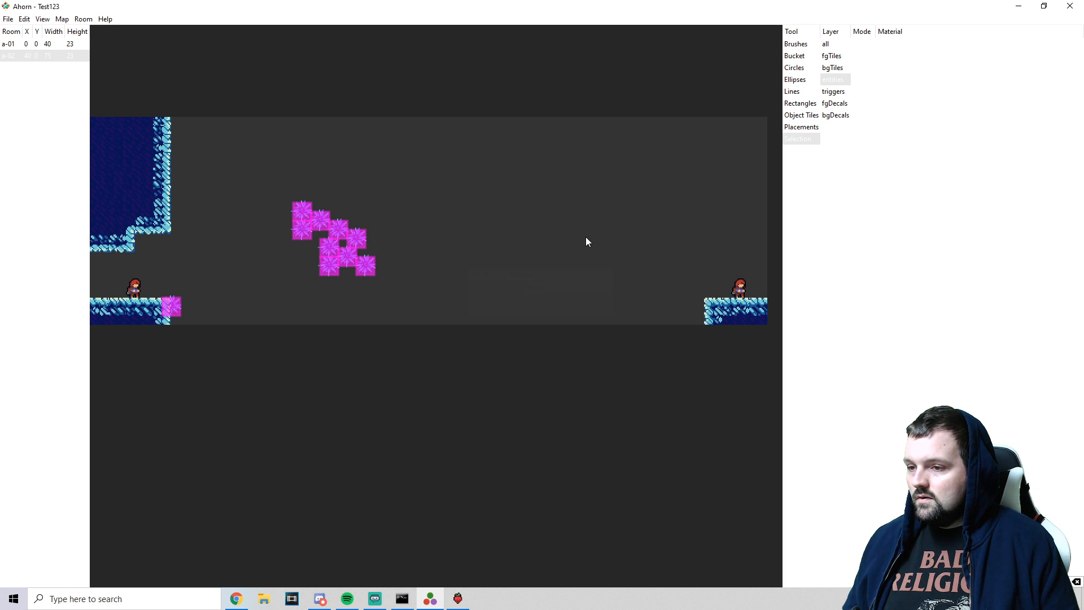
- Set the color of all spinners in a-02 back to Red and clear the selection
{"action": "key", "text": "ctrl+a"}
{"action": "right_click", "coordinate": [363, 266]}
{"action": "left_click", "coordinate": [610, 289]}
{"action": "left_click", "coordinate": [572, 313]}
{"action": "left_click", "coordinate": [569, 315]}
{"action": "left_click", "coordinate": [605, 274]}
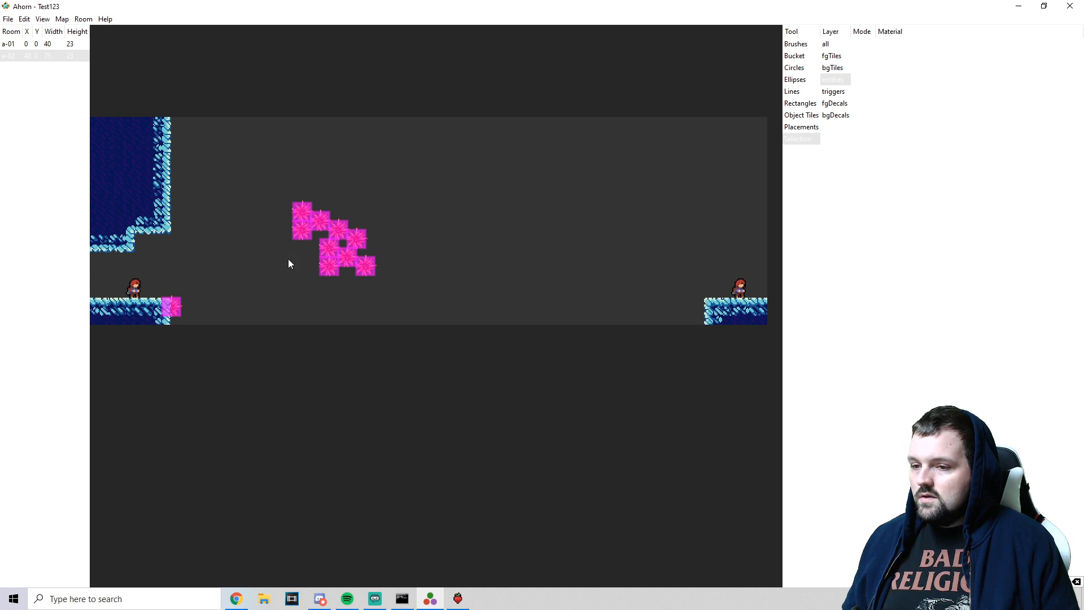
{"action": "left_click", "coordinate": [225, 295]}
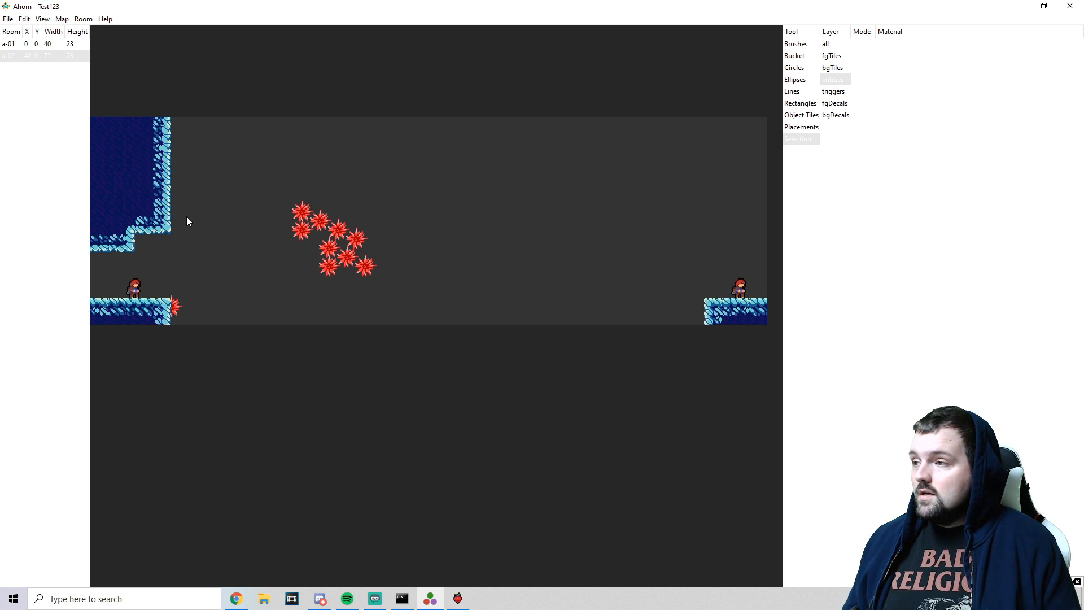
- Place a green booster in a-02 just below the two leftmost spinners of the red spinner group
{"action": "left_click", "coordinate": [802, 128]}
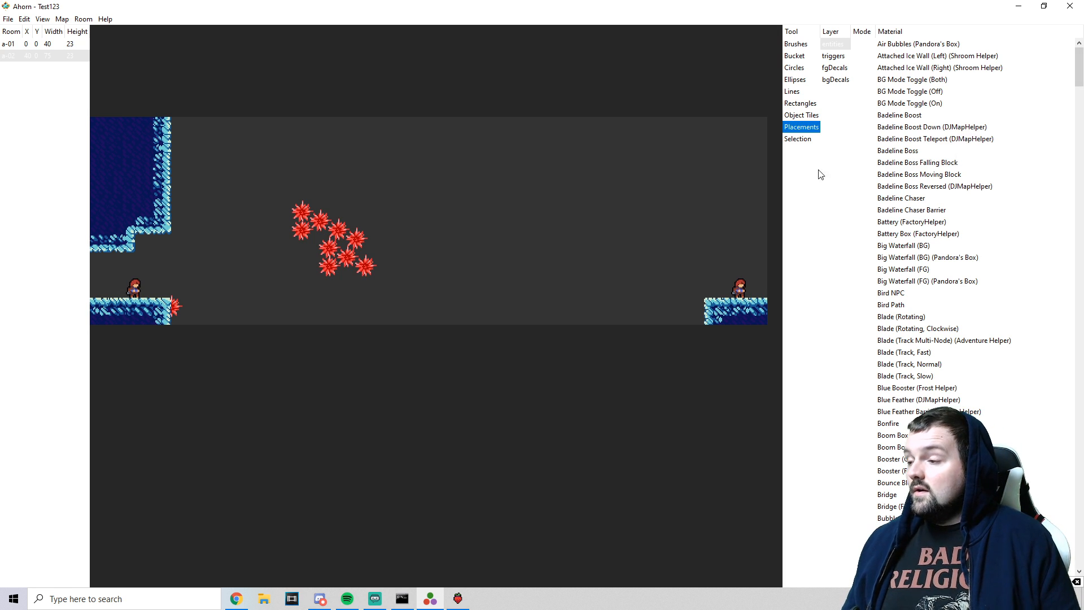
{"action": "scroll", "coordinate": [972, 246], "scroll_direction": "down", "scroll_amount": 2}
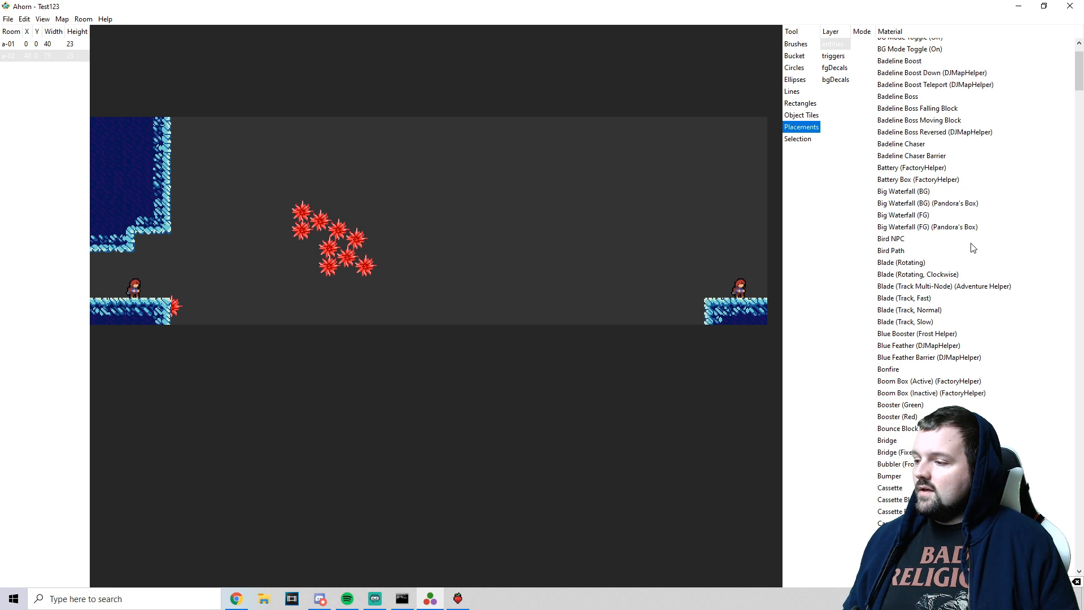
{"action": "left_click", "coordinate": [911, 406]}
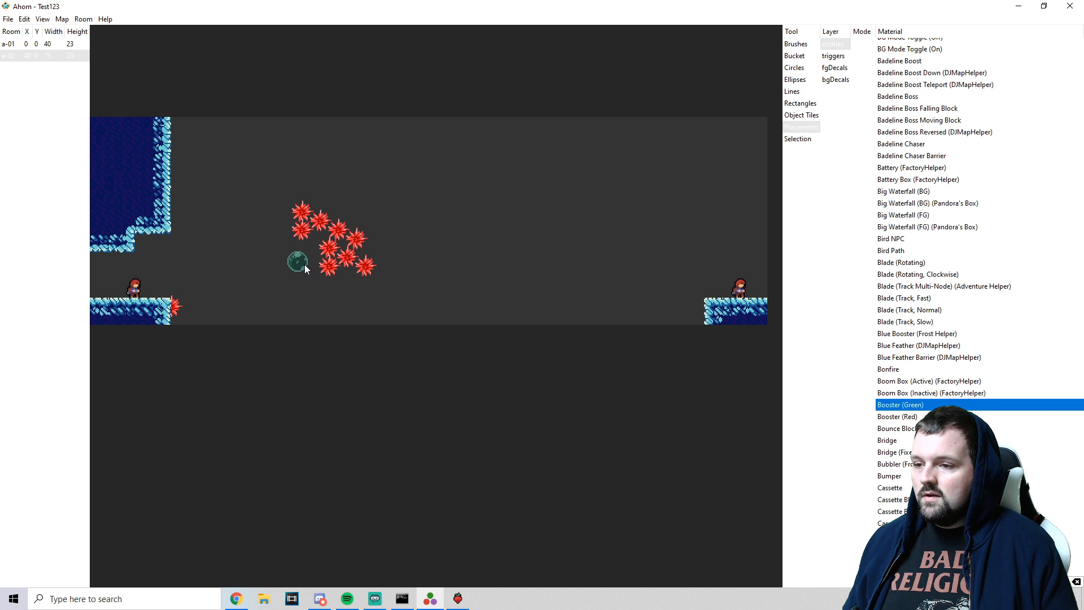
{"action": "left_click", "coordinate": [687, 218]}
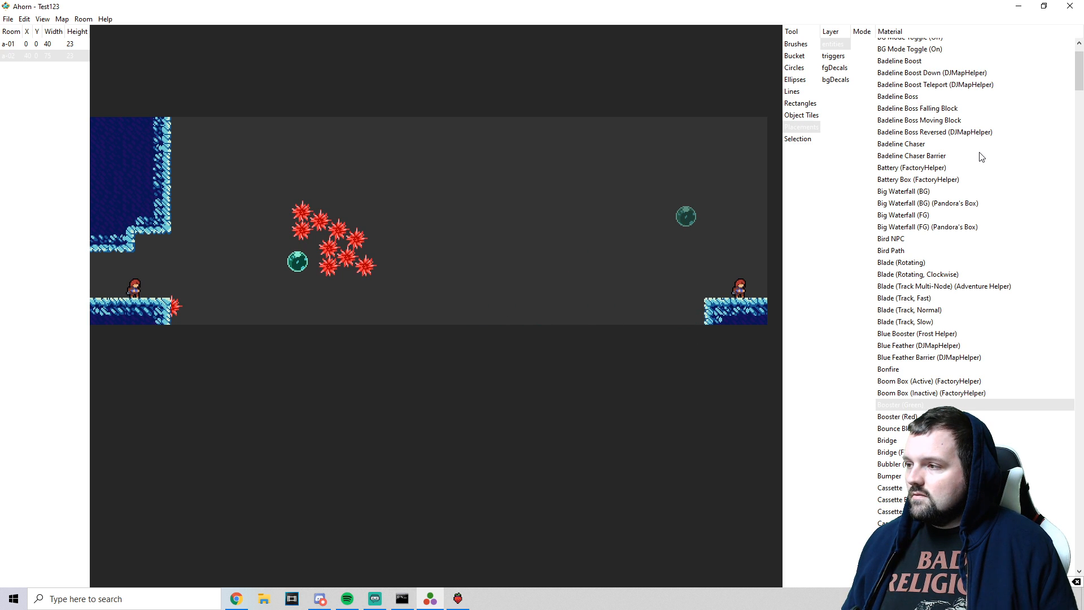
- Duplicate the green booster into the open space up and right of the spinner group, and clear the selection
{"action": "left_click", "coordinate": [805, 141]}
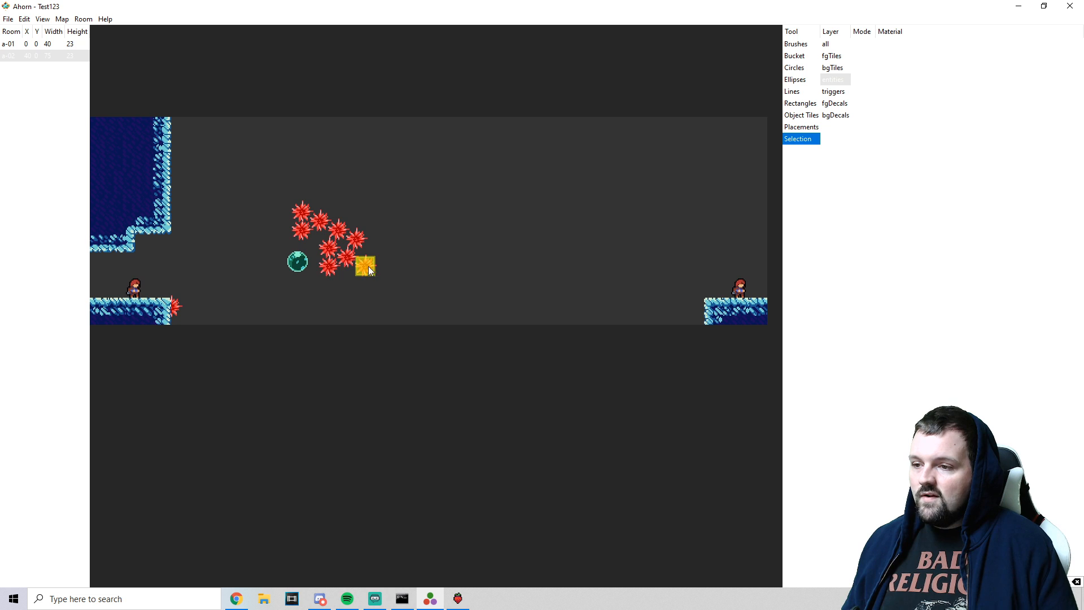
{"action": "left_click", "coordinate": [296, 263]}
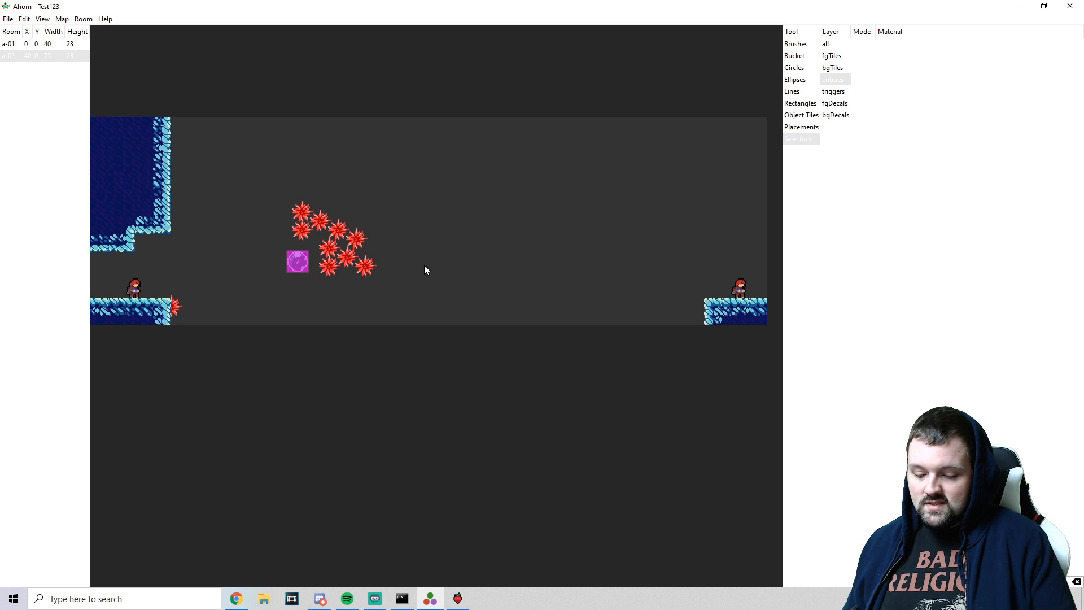
{"action": "left_click", "coordinate": [529, 199]}
{"action": "left_click", "coordinate": [610, 218]}
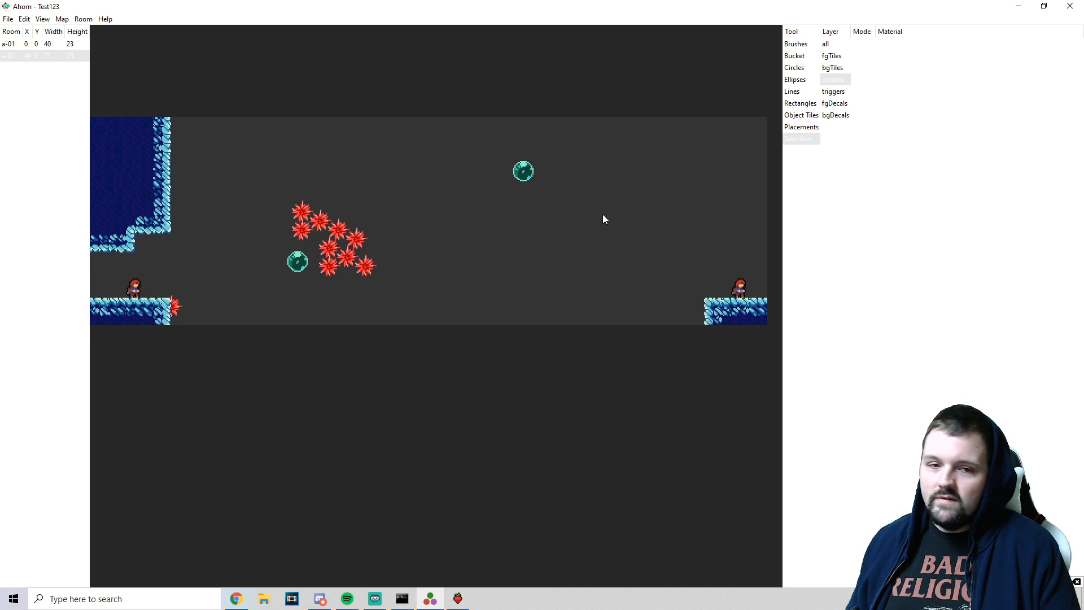
- Place Crystal Spinner (Red, Attached) entities below and left of the first green booster and at the upper-left end of the spinner group
{"action": "left_click", "coordinate": [801, 127]}
{"action": "left_click_drag", "start_coordinate": [1081, 79], "coordinate": [1082, 149]}
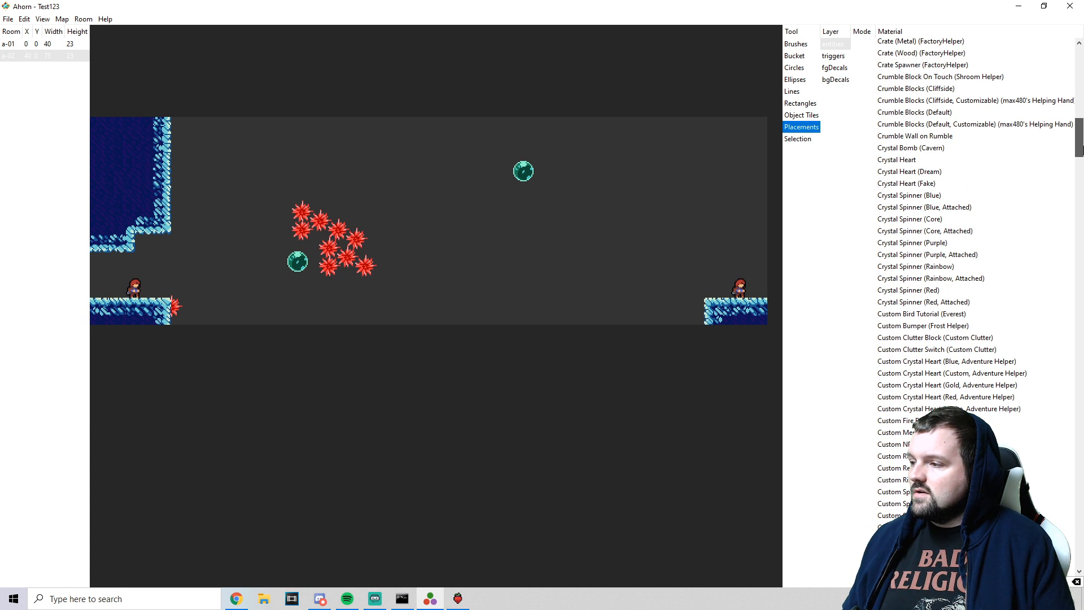
{"action": "left_click", "coordinate": [931, 304]}
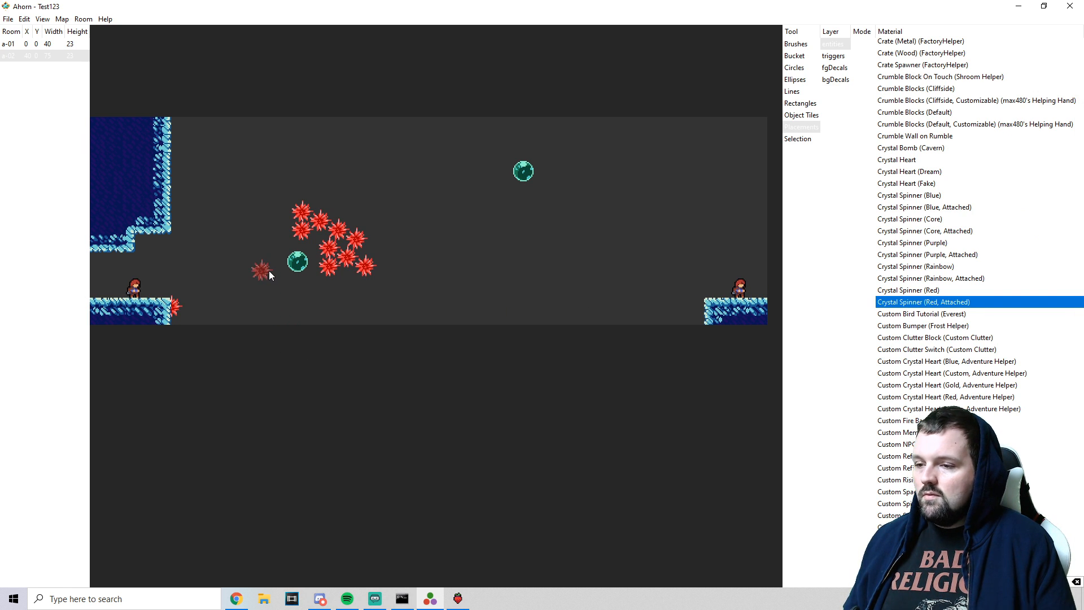
{"action": "left_click", "coordinate": [269, 269]}
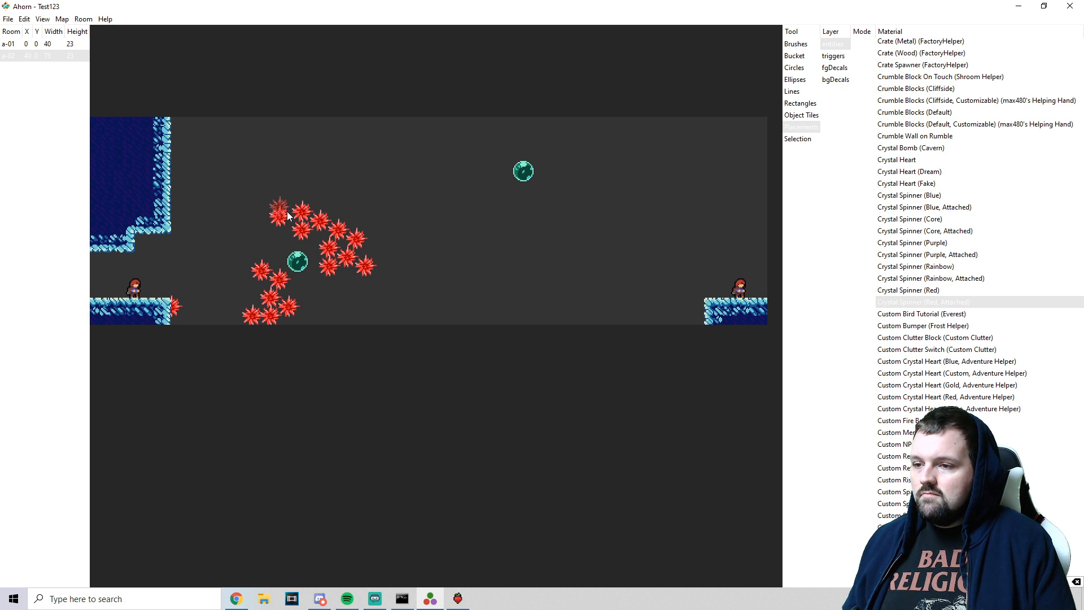
{"action": "left_click", "coordinate": [289, 202]}
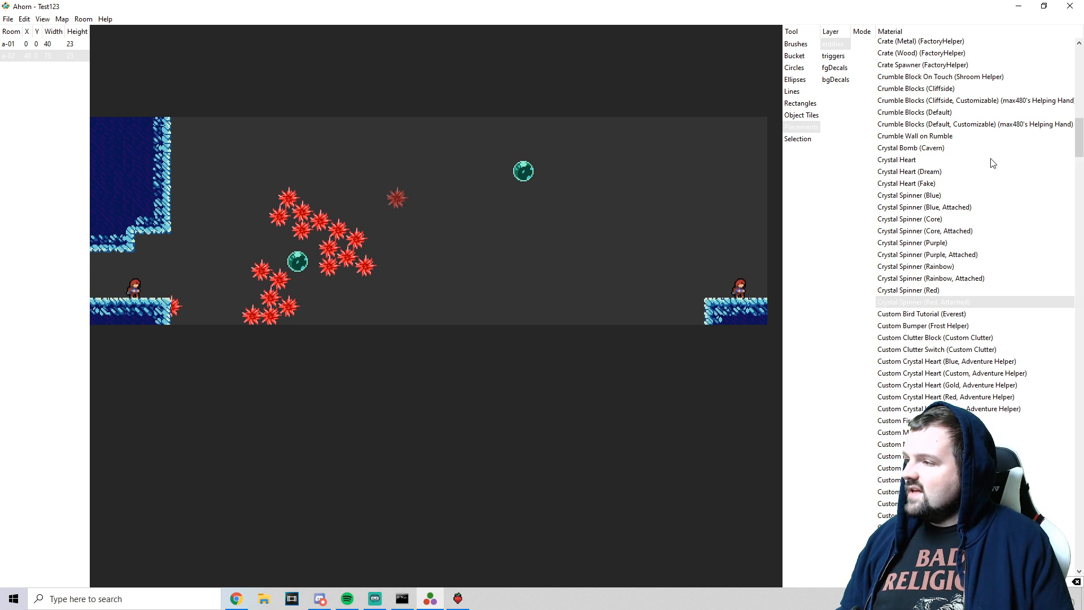
- Place a 16 by 24 falling block between the left ledge and the lower spinner cluster
{"action": "scroll", "coordinate": [920, 236], "scroll_direction": "down", "scroll_amount": 5}
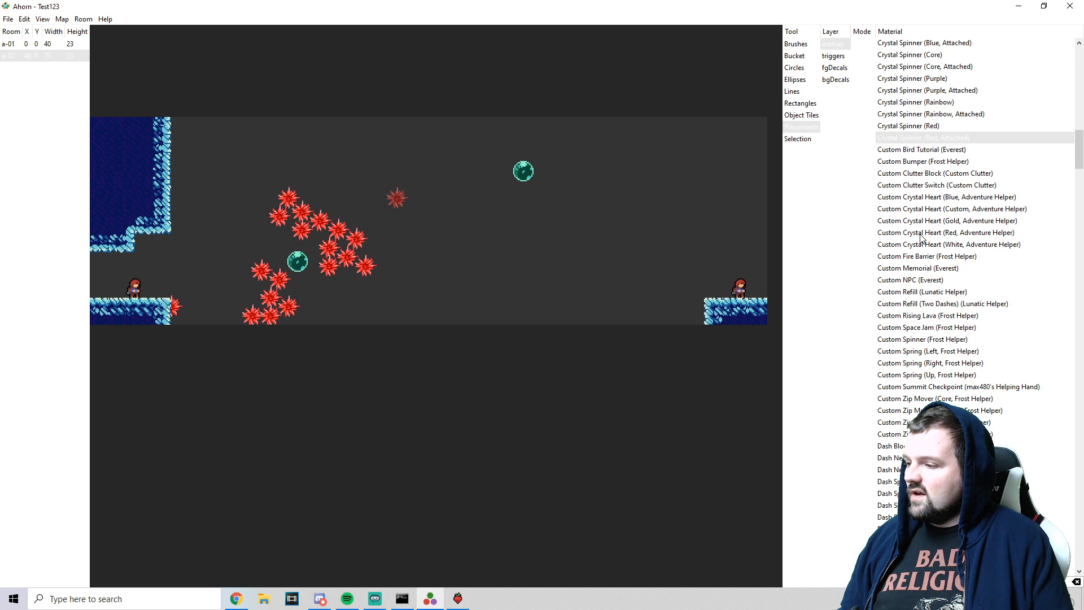
{"action": "scroll", "coordinate": [921, 237], "scroll_direction": "down", "scroll_amount": 16}
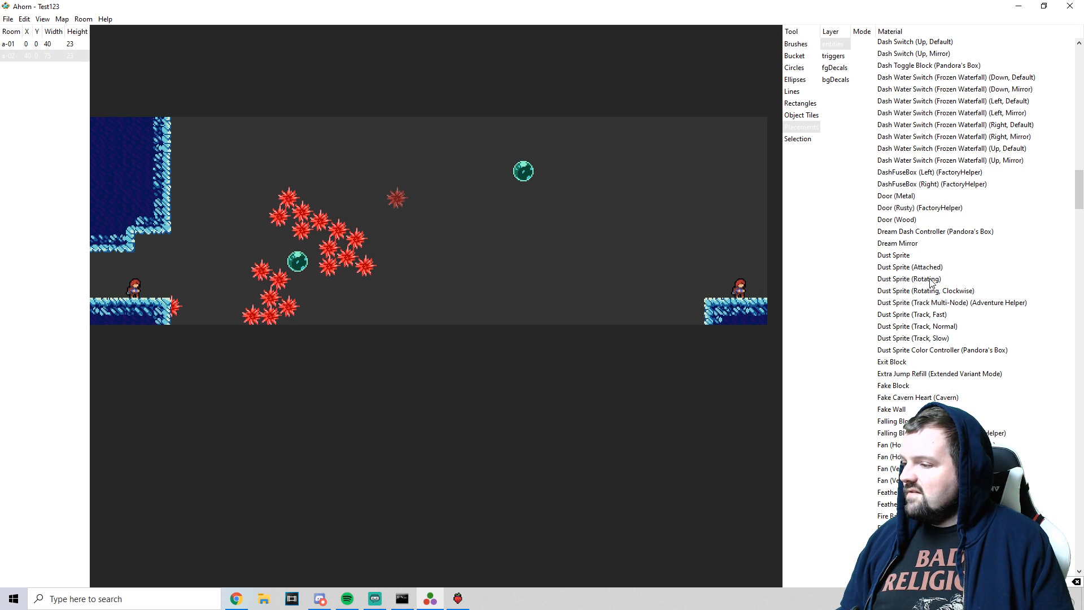
{"action": "left_click", "coordinate": [898, 421]}
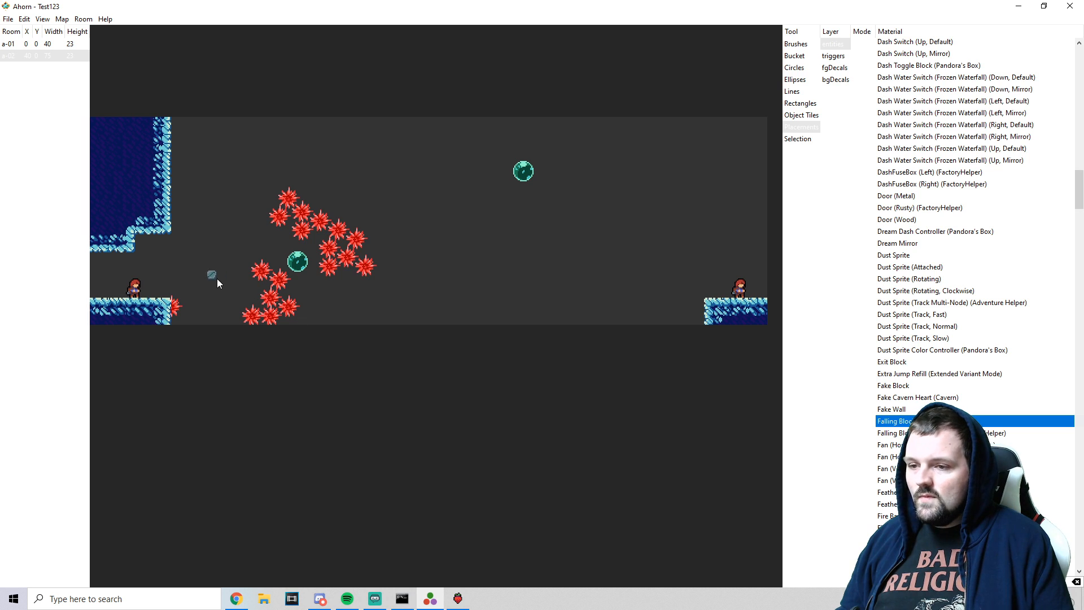
{"action": "left_click_drag", "start_coordinate": [219, 287], "coordinate": [226, 301]}
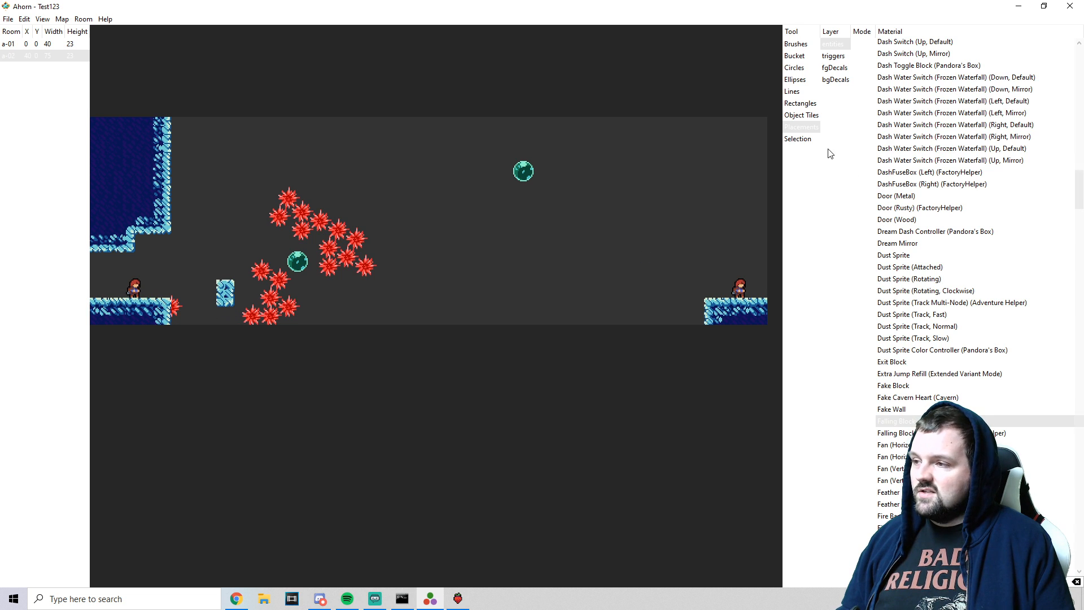
- Examine the falling block's size, tile type, Behind and Climb Fall properties, and compare its tile type with the foreground brush's Reflection material
{"action": "left_click", "coordinate": [796, 140]}
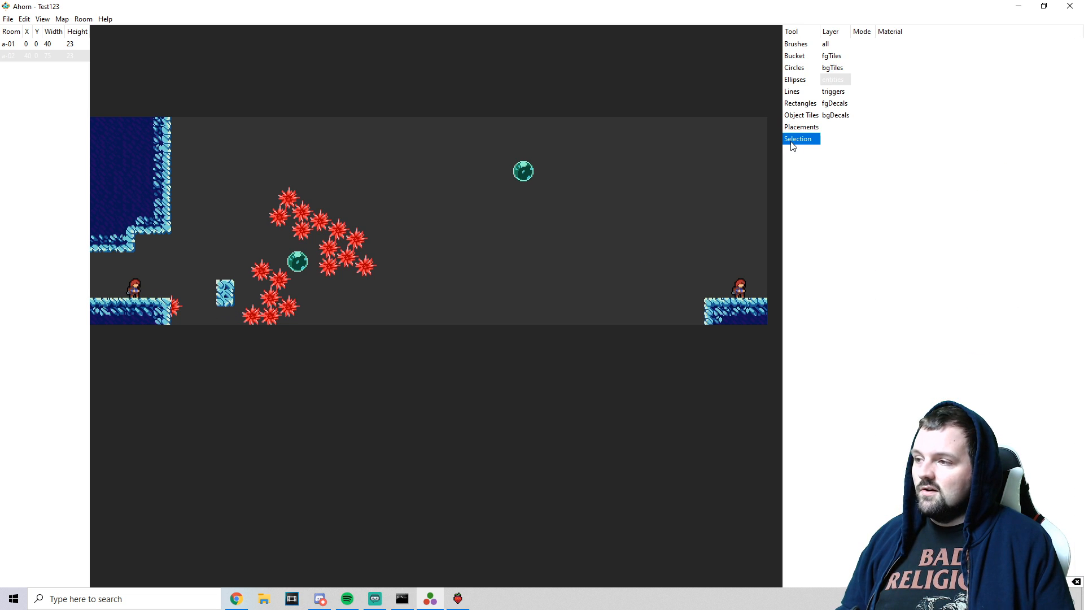
{"action": "right_click", "coordinate": [224, 290]}
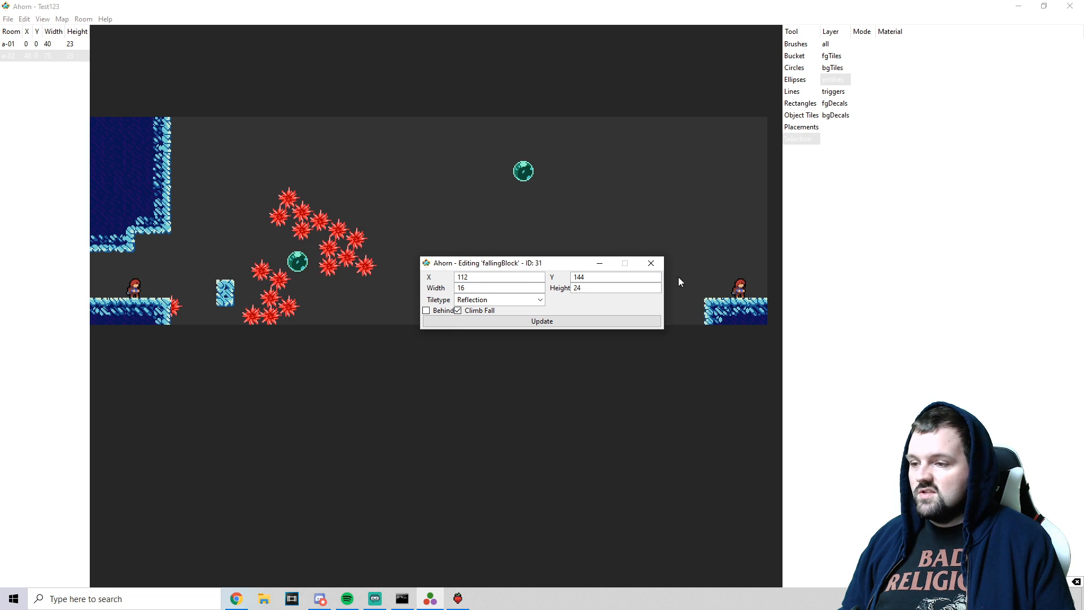
{"action": "left_click", "coordinate": [661, 264]}
{"action": "left_click", "coordinate": [796, 44]}
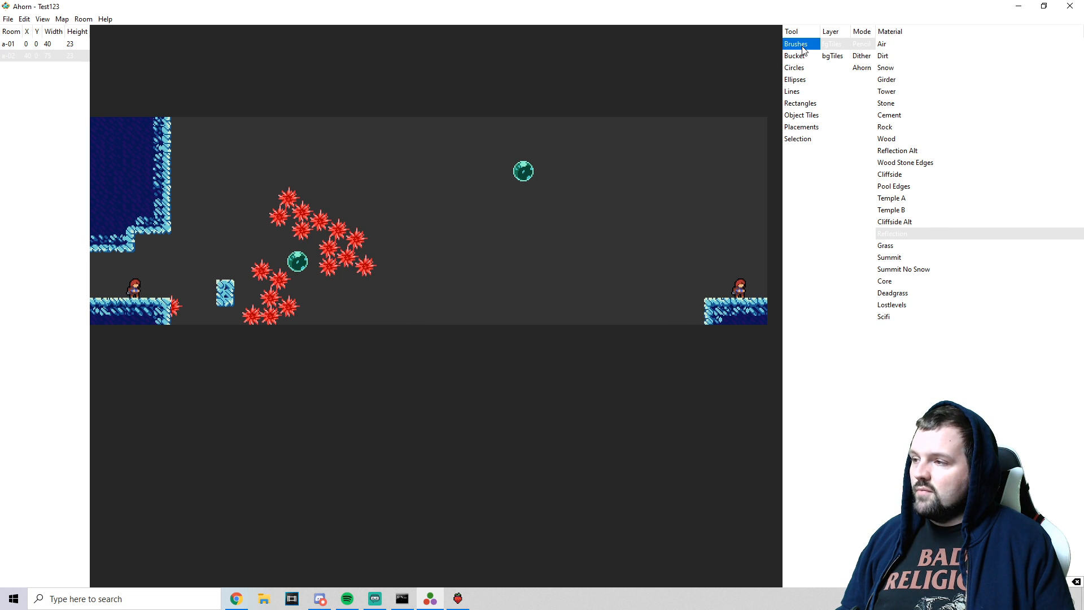
{"action": "left_click", "coordinate": [894, 237]}
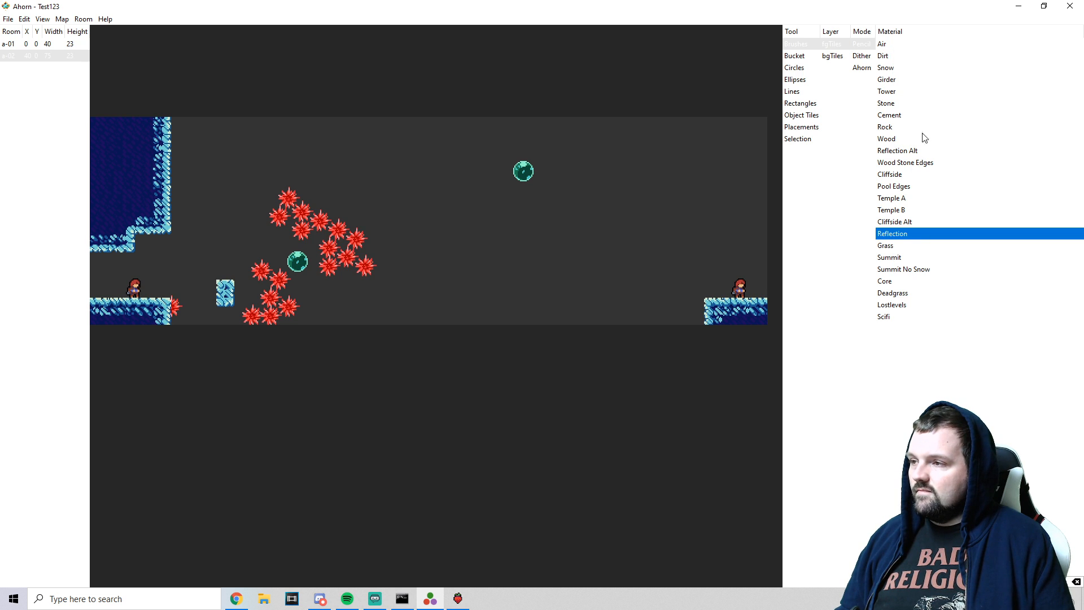
{"action": "left_click", "coordinate": [798, 138]}
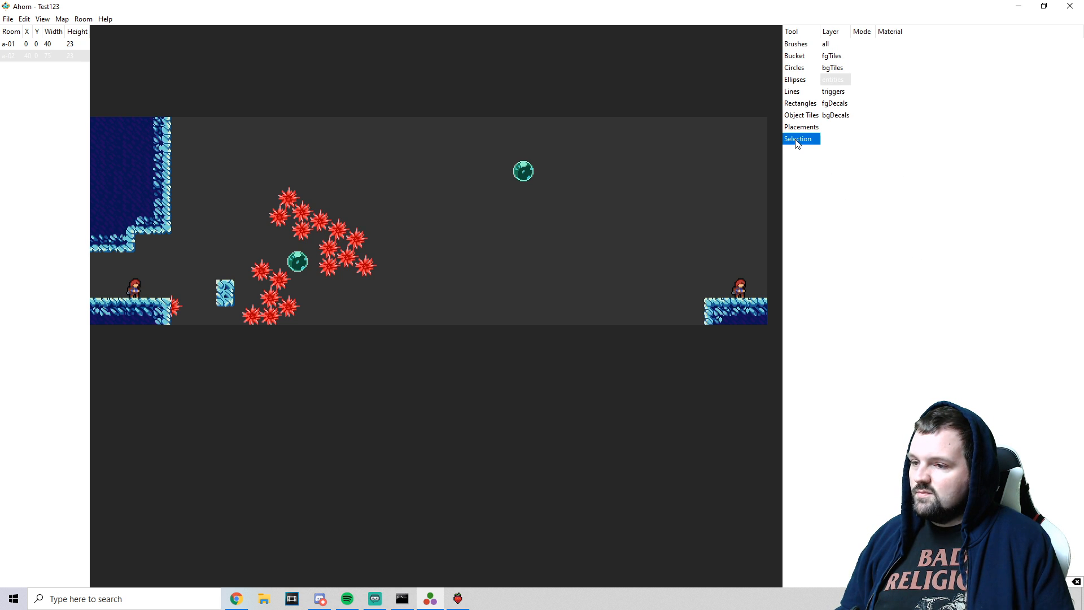
{"action": "left_click", "coordinate": [224, 290]}
{"action": "right_click", "coordinate": [223, 290]}
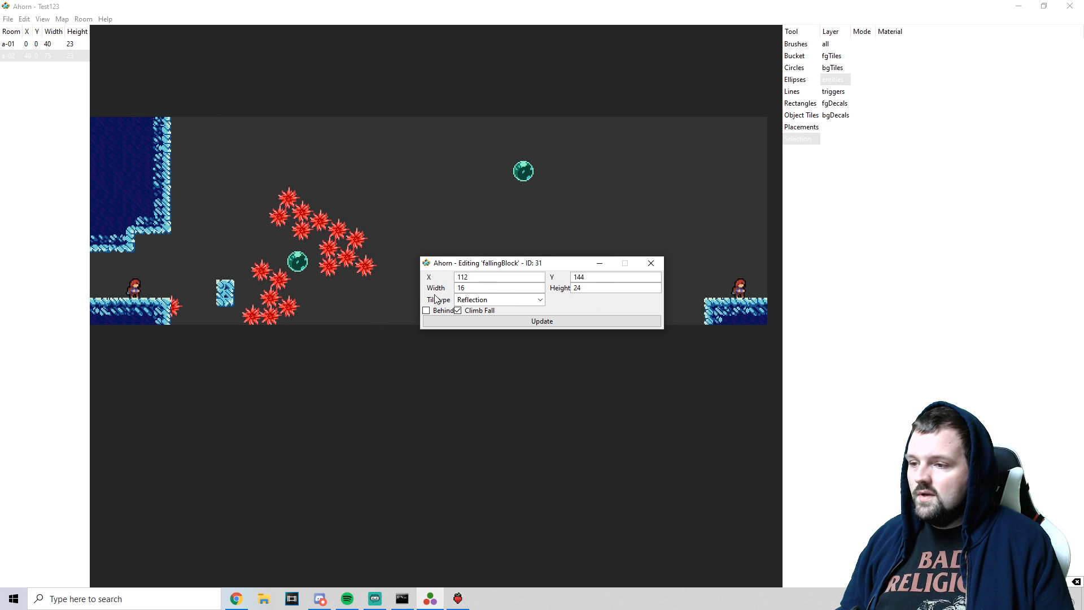
{"action": "left_click", "coordinate": [539, 300]}
{"action": "left_click", "coordinate": [542, 301]}
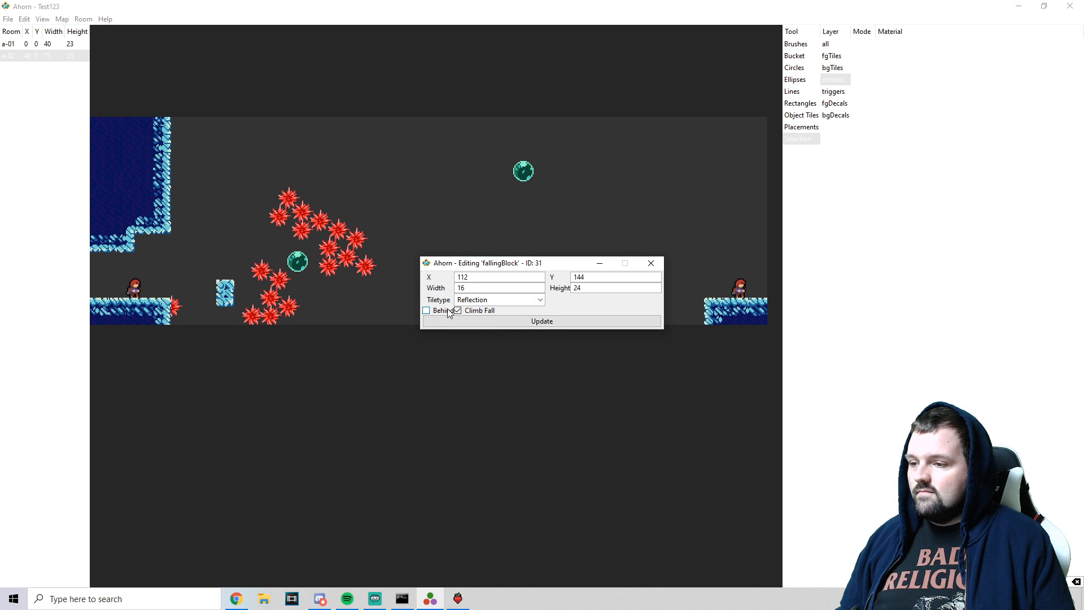
{"action": "left_click", "coordinate": [651, 263]}
- Place a Spring (Up) on top of the falling block
{"action": "left_click", "coordinate": [801, 127]}
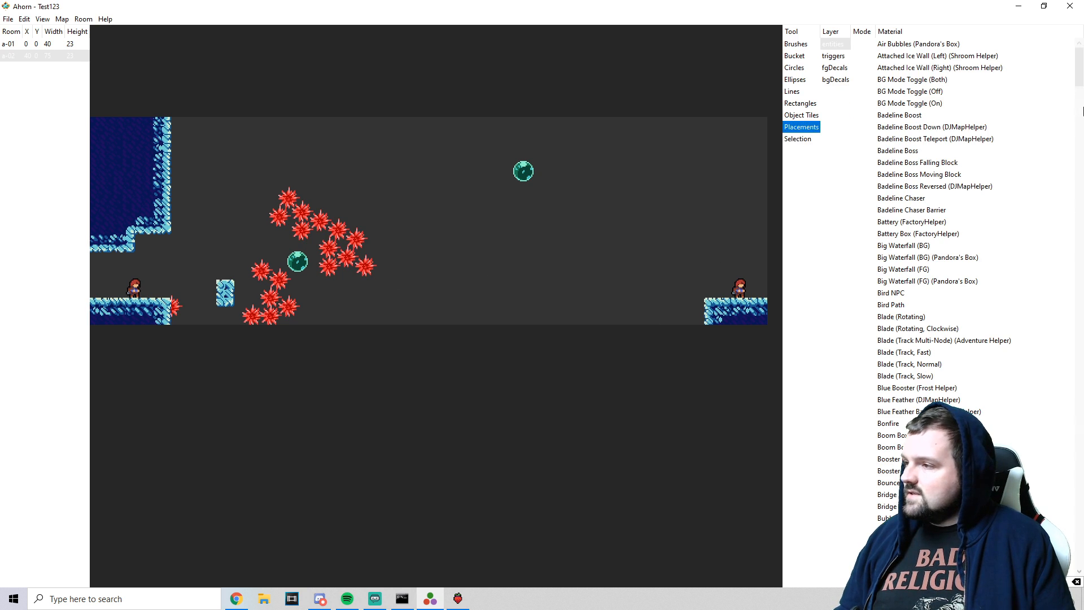
{"action": "left_click_drag", "start_coordinate": [1079, 68], "coordinate": [1079, 472]}
{"action": "left_click", "coordinate": [904, 284]}
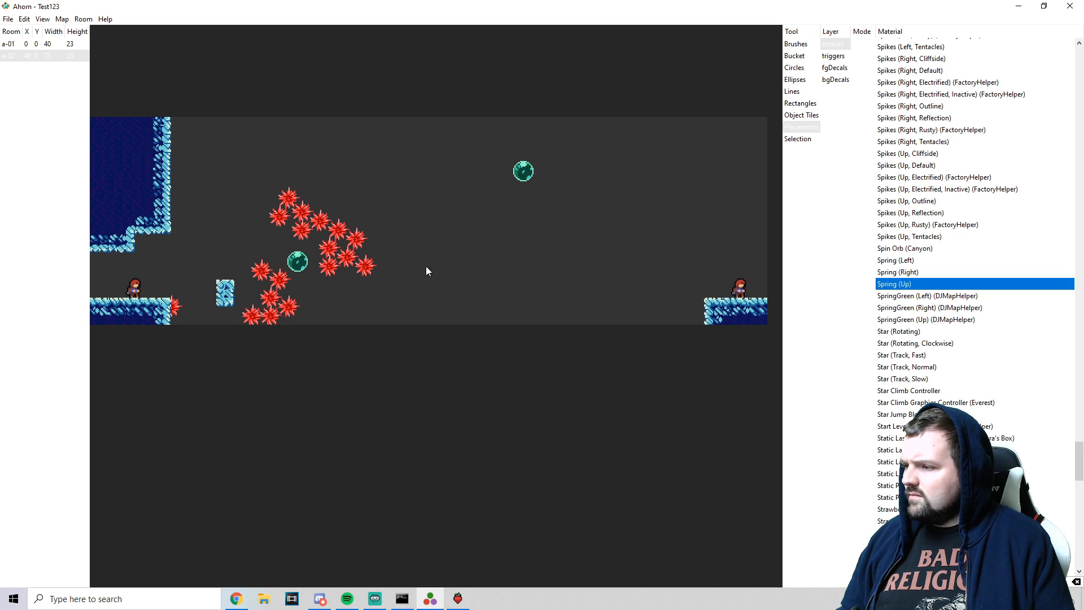
{"action": "left_click", "coordinate": [230, 286]}
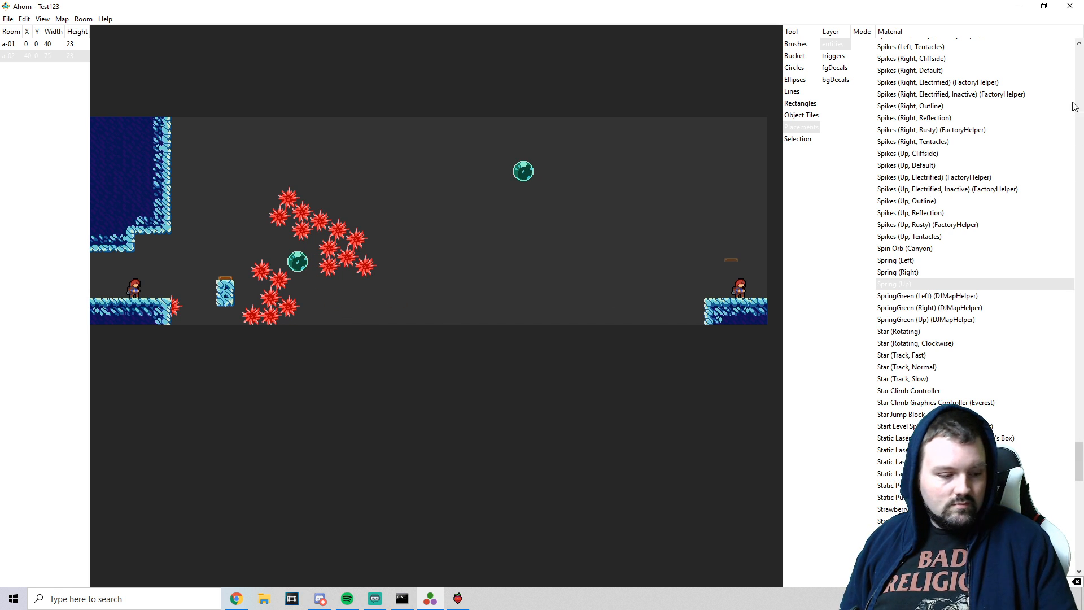
- Place a row of Crumble Blocks (Cliffside) about six tiles wide near the room's floor, below the right end of the spinner group
{"action": "left_click", "coordinate": [1079, 123]}
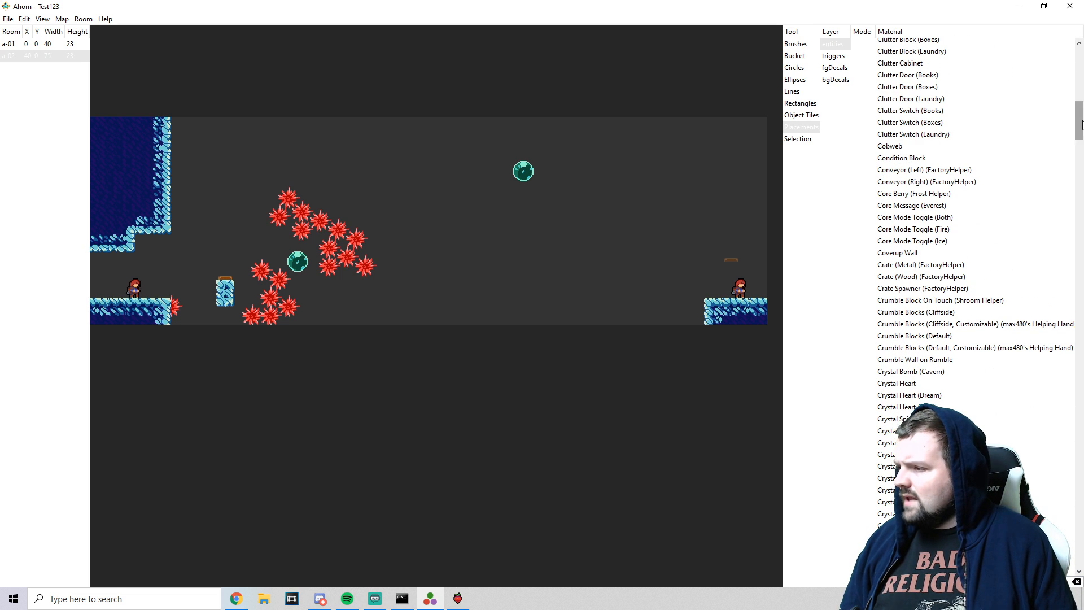
{"action": "left_click", "coordinate": [947, 313]}
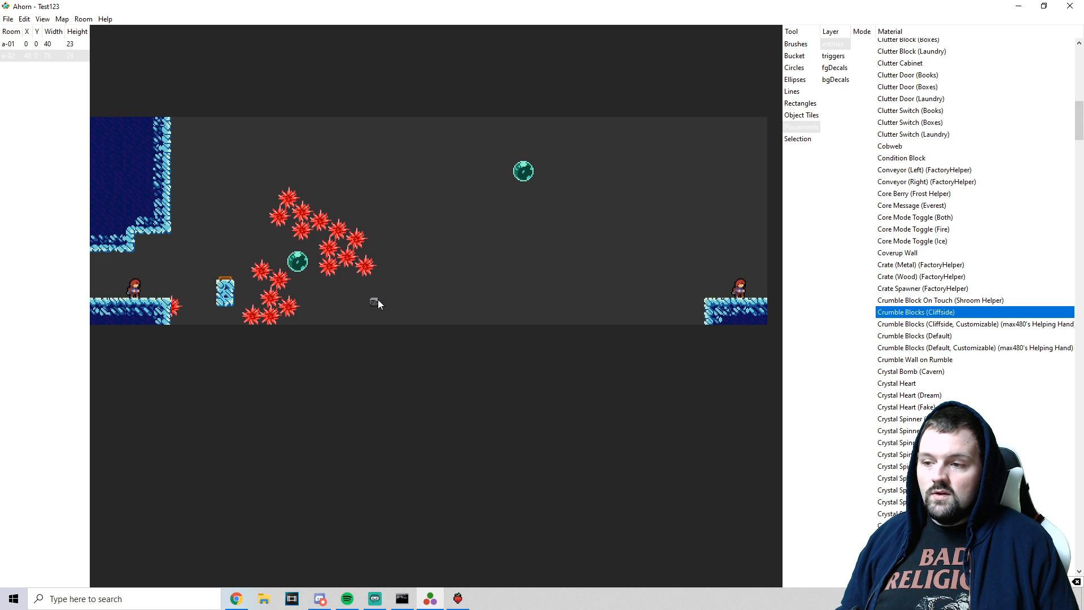
{"action": "left_click_drag", "start_coordinate": [377, 313], "coordinate": [430, 312]}
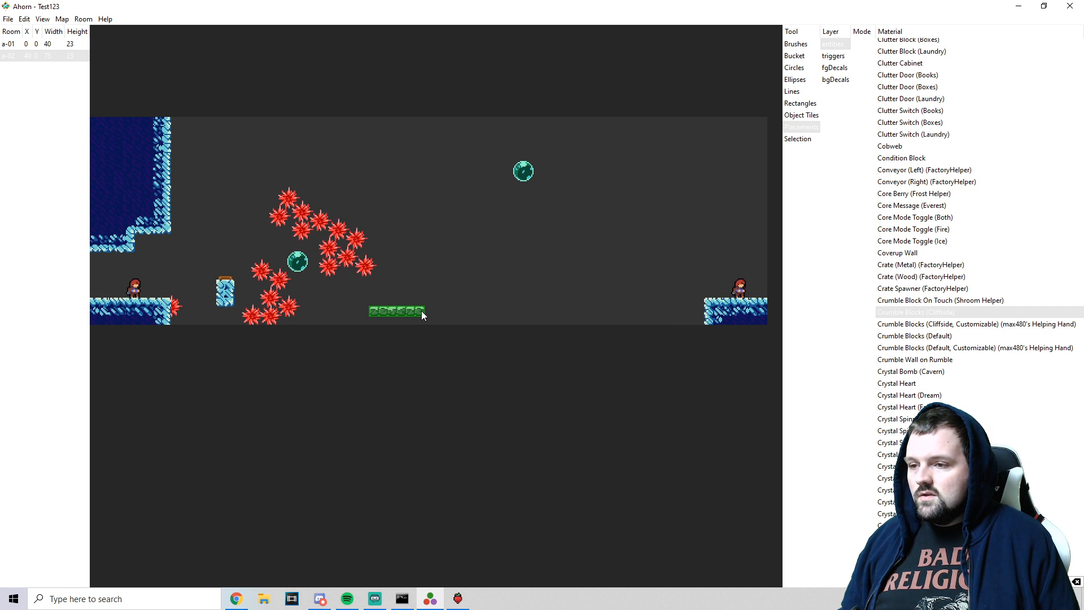
{"action": "left_click_drag", "start_coordinate": [421, 315], "coordinate": [421, 314]}
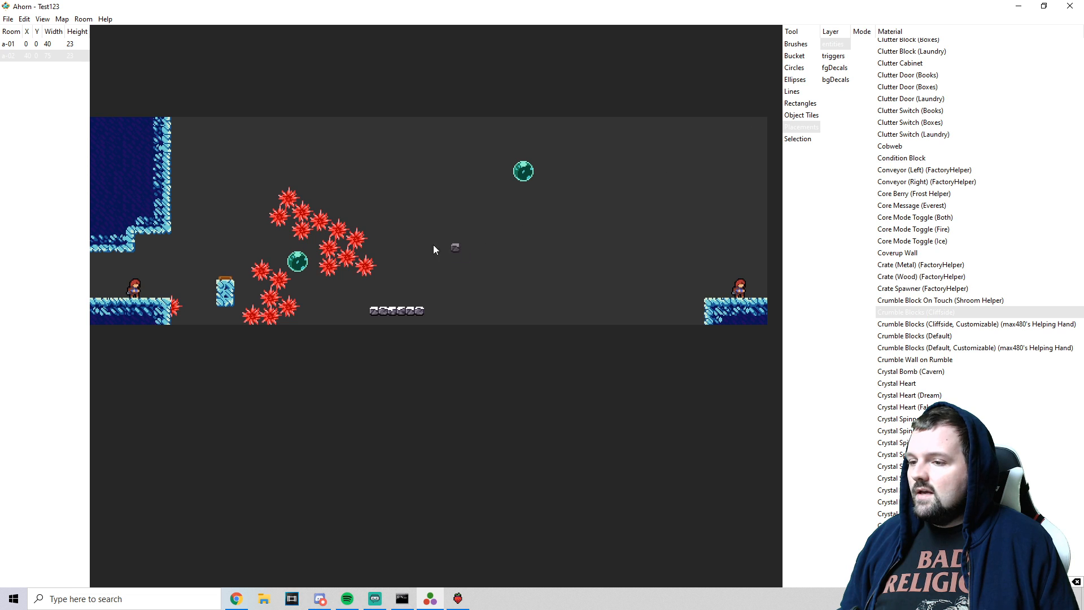
- Extend the spinner group to the right above the crumble blocks with more Crystal Spinner (Red, Attached) entities
{"action": "left_click_drag", "start_coordinate": [1082, 102], "coordinate": [1082, 158]}
{"action": "scroll", "coordinate": [1003, 244], "scroll_direction": "up", "scroll_amount": 6}
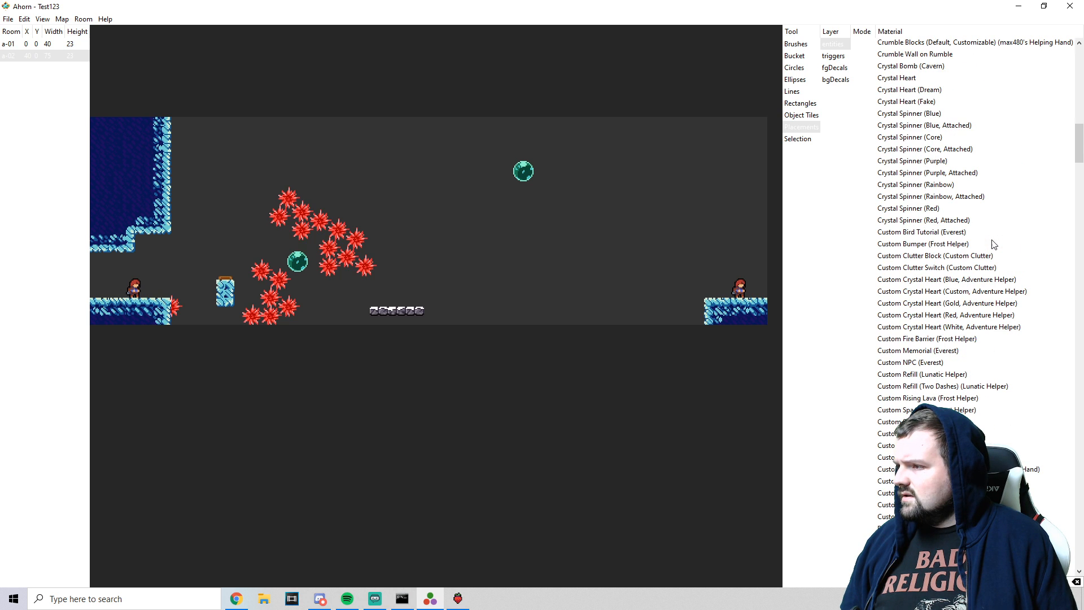
{"action": "left_click", "coordinate": [935, 224]}
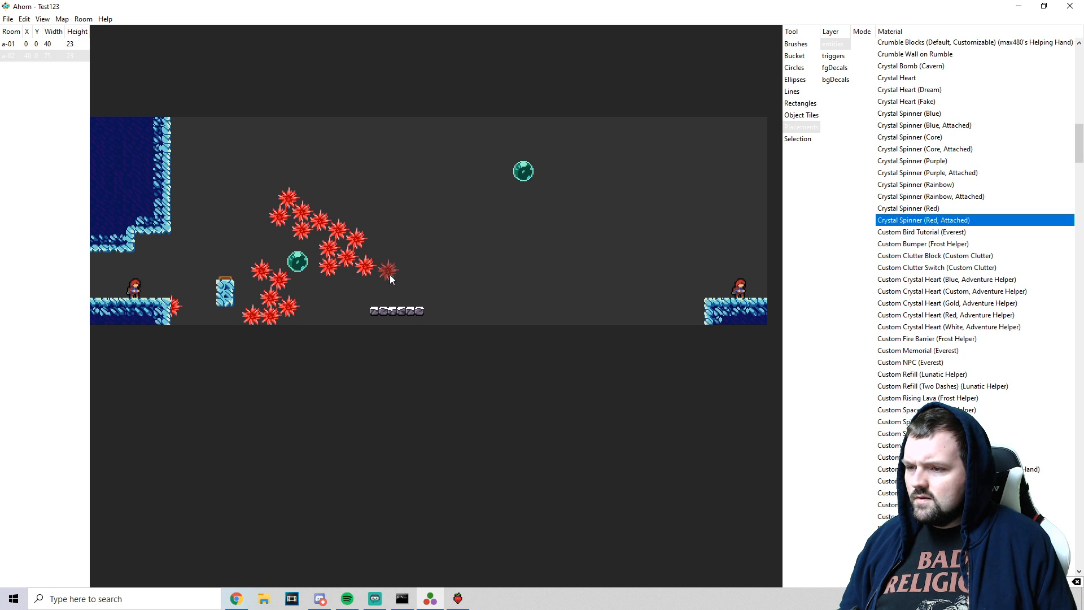
{"action": "left_click", "coordinate": [393, 279]}
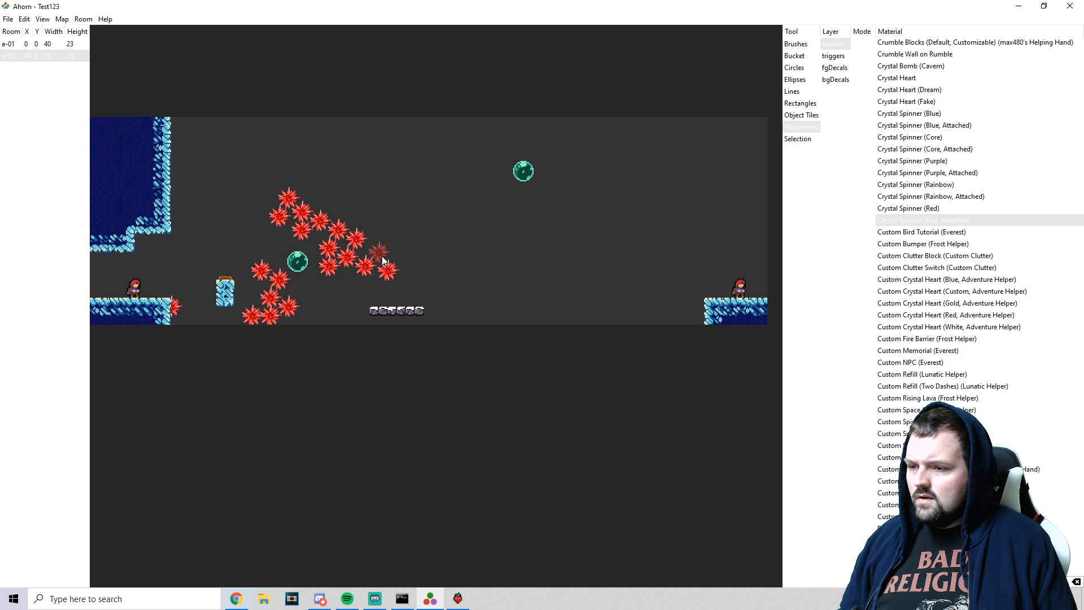
{"action": "left_click", "coordinate": [383, 241]}
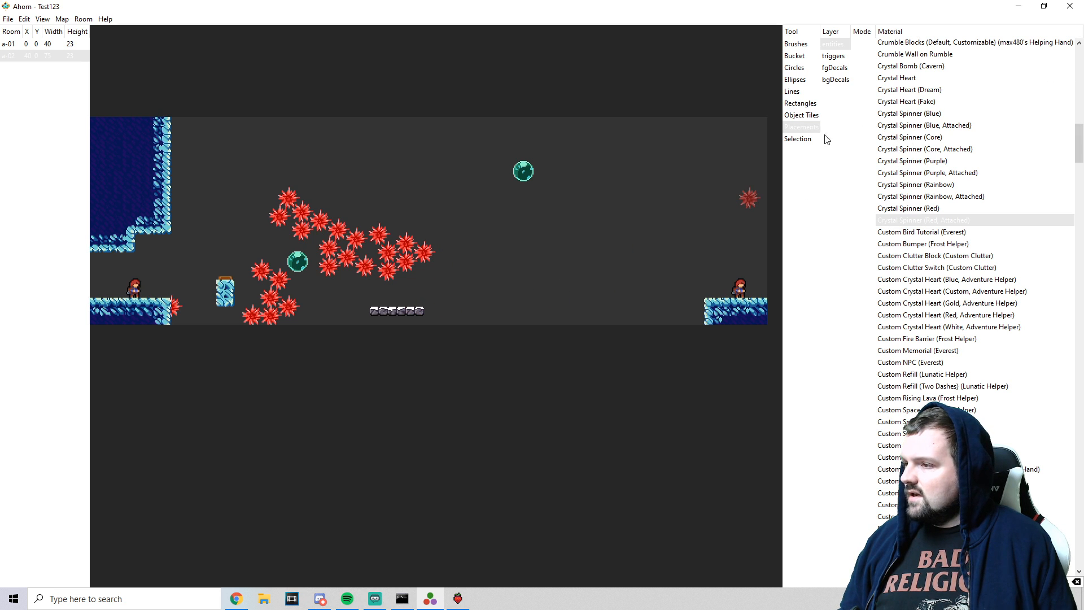
- Place a Falling Block about two tiles wide and six tiles tall on the room's bottom edge, between the crumble blocks and the right-hand ledge
{"action": "left_click_drag", "start_coordinate": [1074, 144], "coordinate": [1075, 195]}
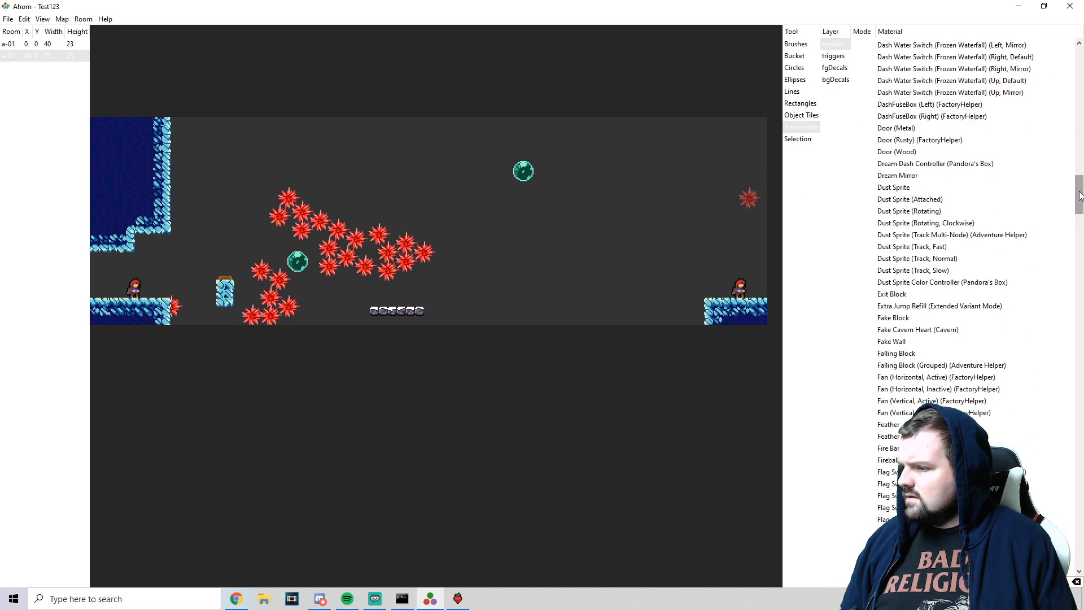
{"action": "left_click", "coordinate": [895, 355]}
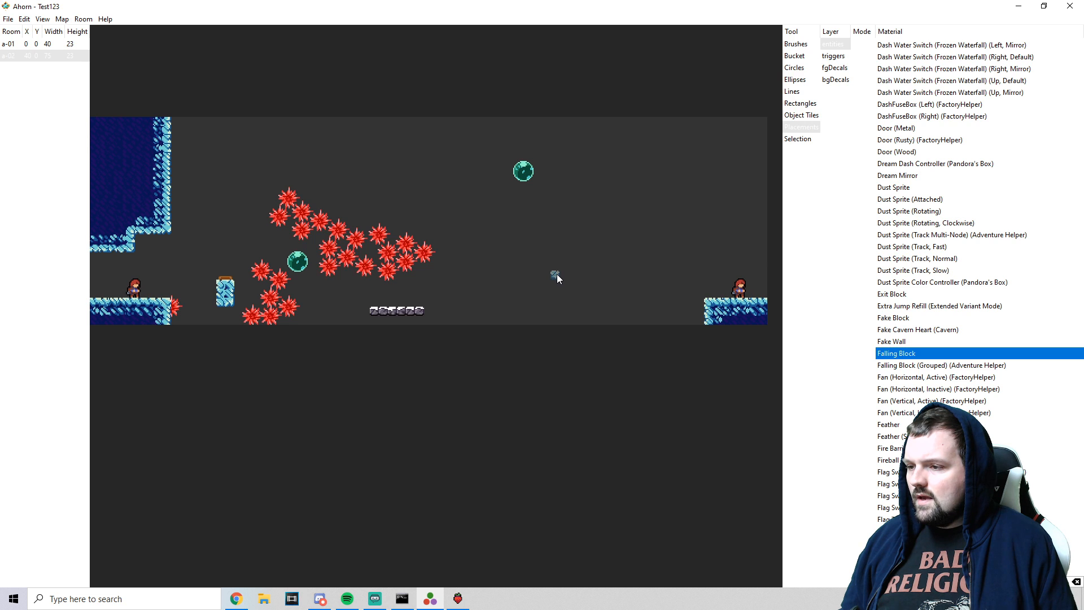
{"action": "left_click_drag", "start_coordinate": [556, 271], "coordinate": [567, 322]}
- Attach a Spring (Left) to the left side of the tall falling block, near its upper end
{"action": "left_click", "coordinate": [1080, 242]}
{"action": "left_click_drag", "start_coordinate": [1080, 241], "coordinate": [1079, 446]}
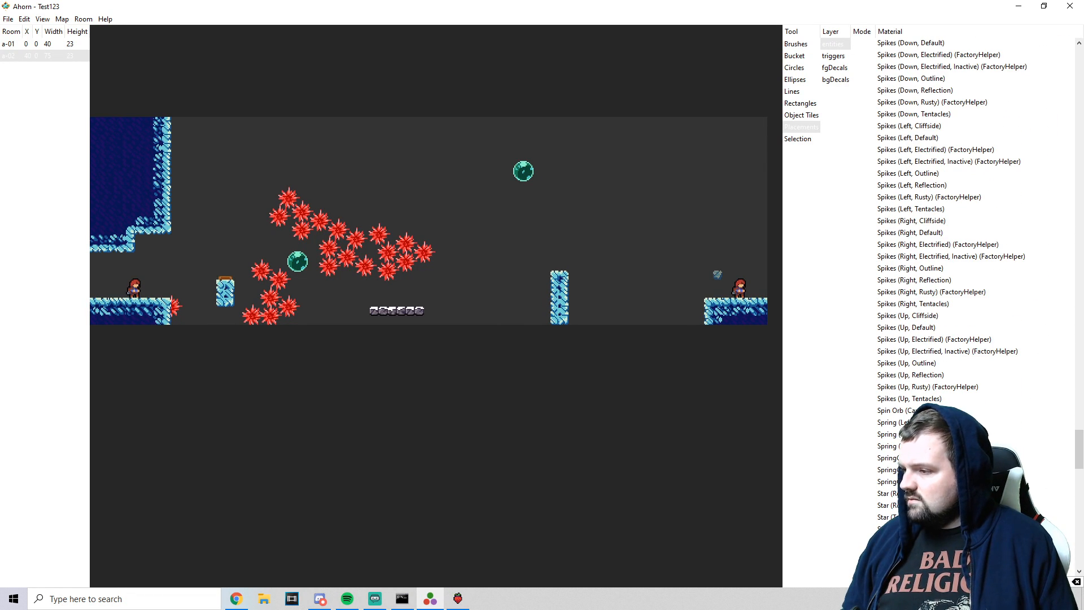
{"action": "left_click", "coordinate": [893, 428]}
{"action": "left_click", "coordinate": [550, 282]}
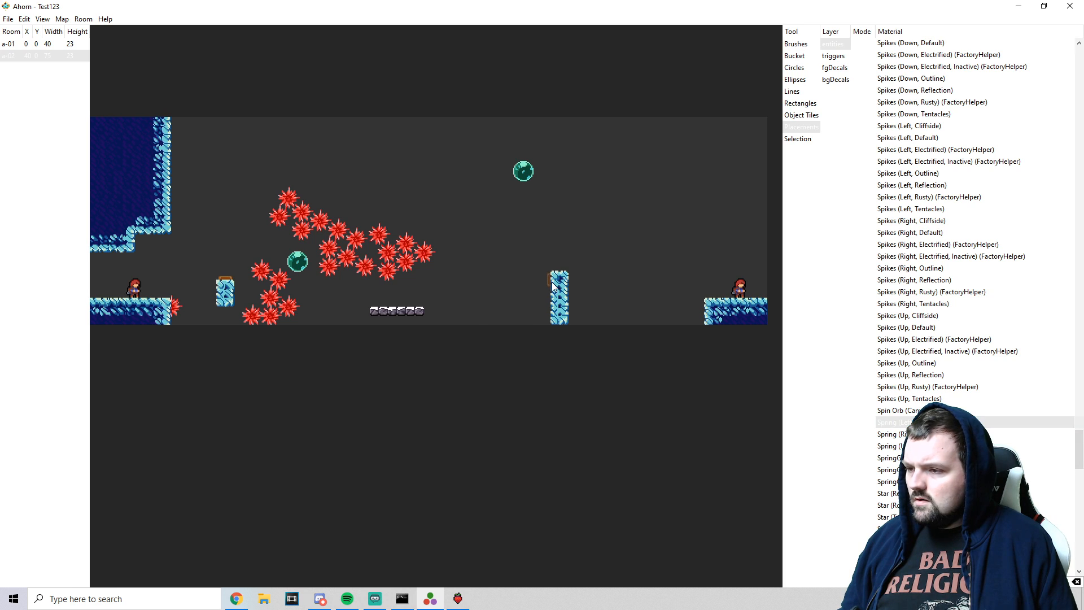
- Place Crystal Spinner (Red, Attached) entities on top of the tall falling block and diagonally up to its right
{"action": "left_click_drag", "start_coordinate": [1079, 449], "coordinate": [1081, 234]}
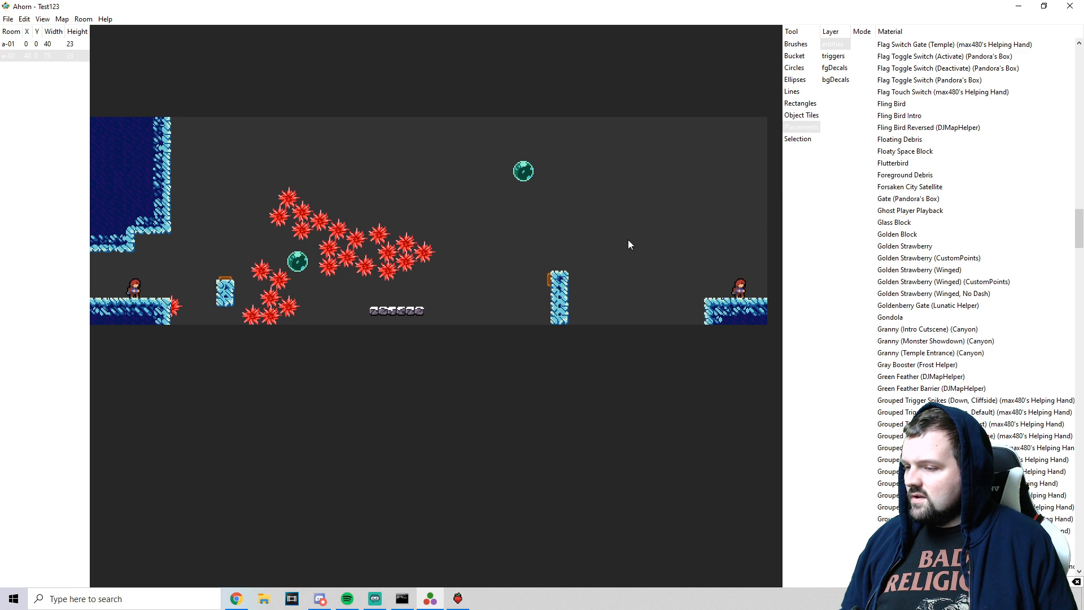
{"action": "scroll", "coordinate": [991, 348], "scroll_direction": "up", "scroll_amount": 20}
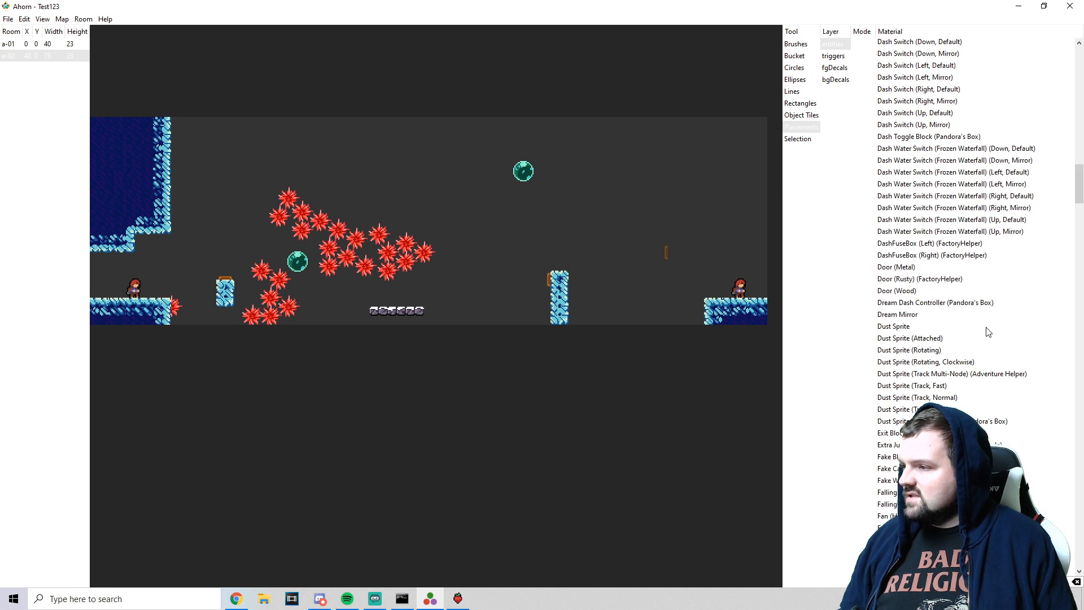
{"action": "scroll", "coordinate": [984, 348], "scroll_direction": "up", "scroll_amount": 2}
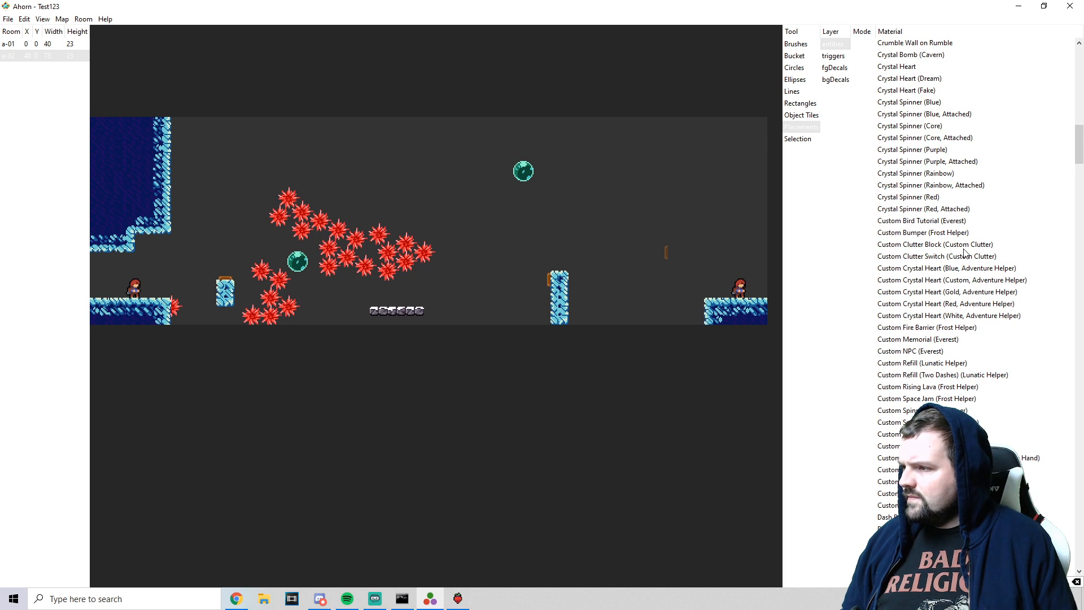
{"action": "left_click", "coordinate": [942, 209]}
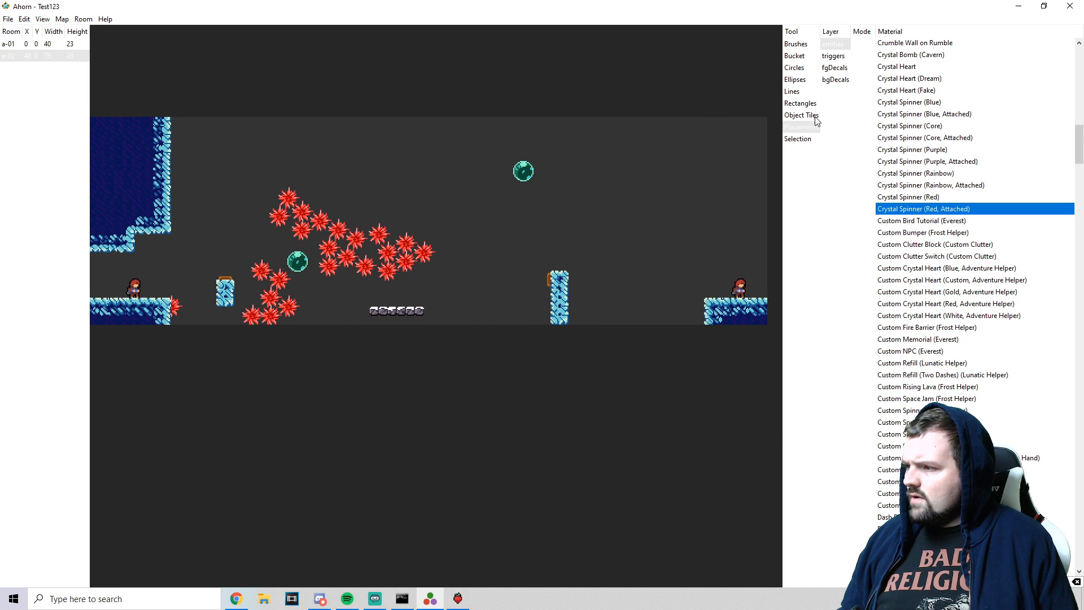
{"action": "left_click", "coordinate": [563, 277]}
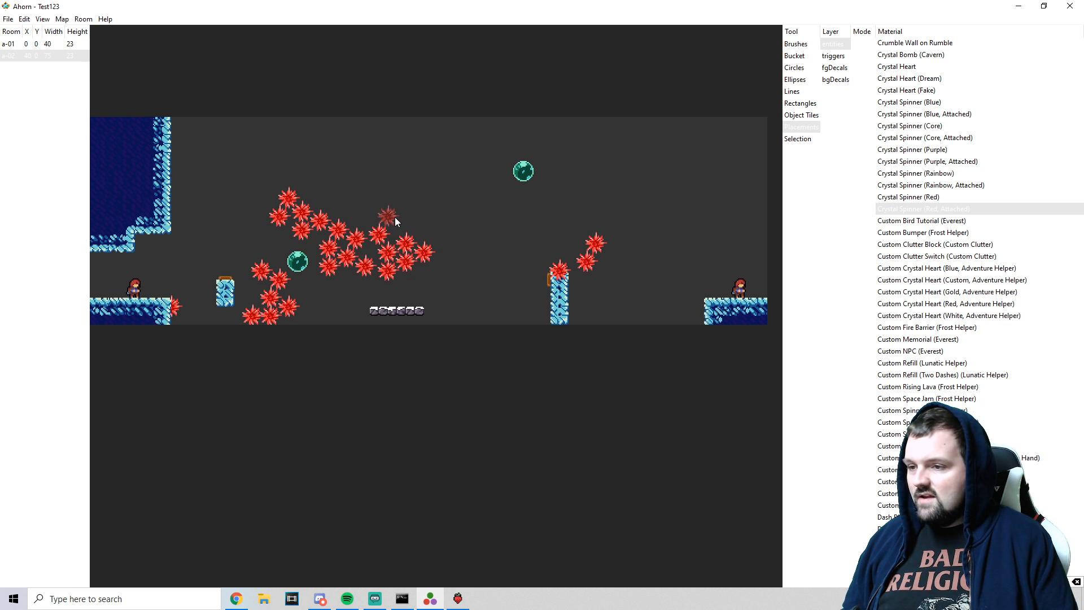
- Switch to Celeste, load room a-02 from the debug map and playtest the route past the first booster to the tall falling block
{"action": "left_click", "coordinate": [458, 600]}
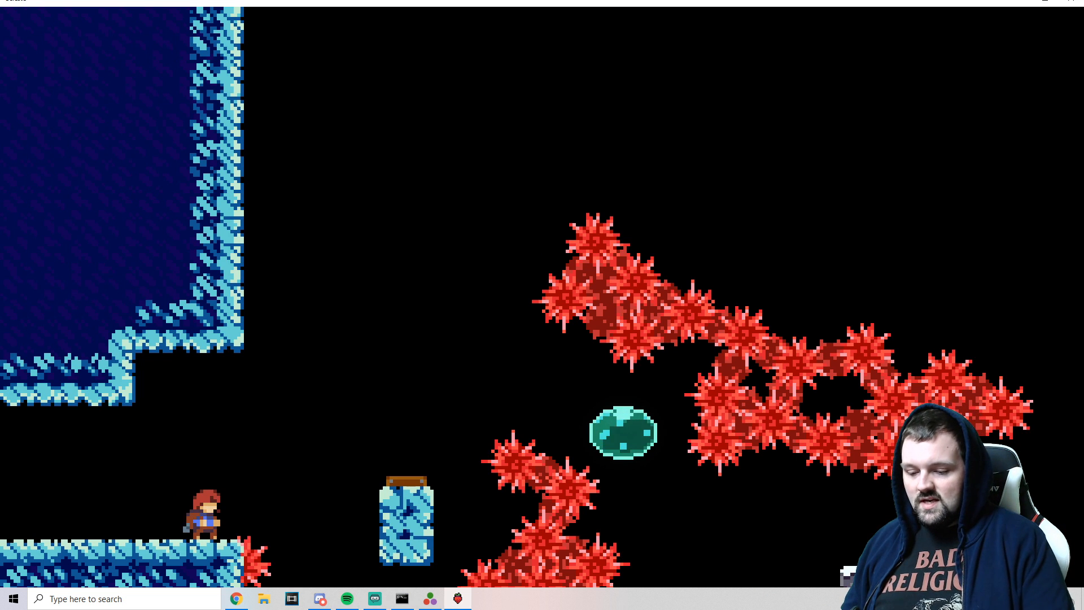
{"action": "key", "text": "F6"}
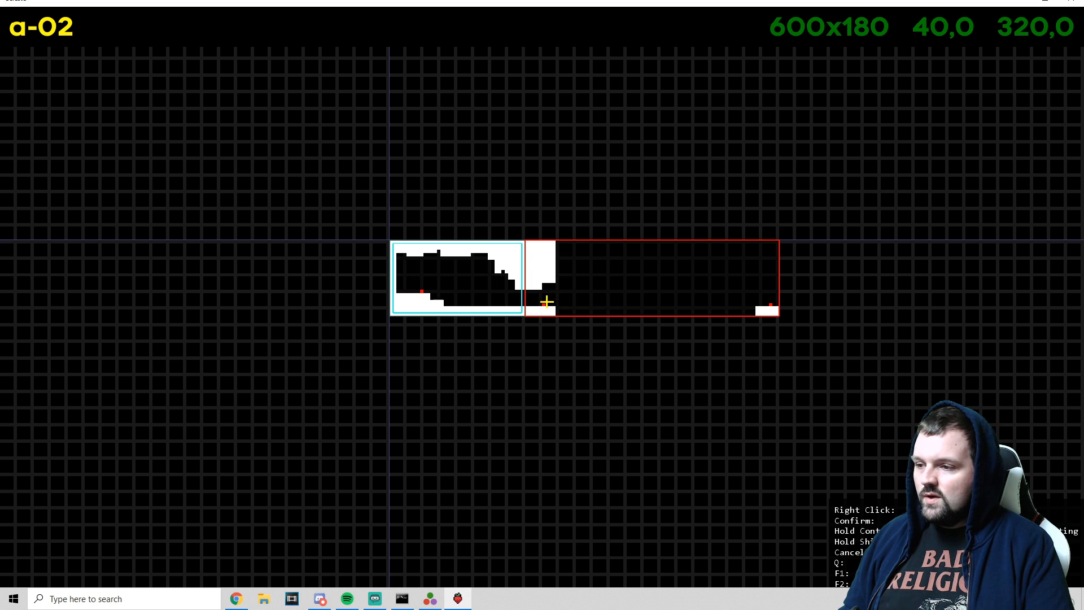
{"action": "right_click", "coordinate": [565, 304]}
{"action": "key", "text": "Right"}
{"action": "key", "text": "c"}
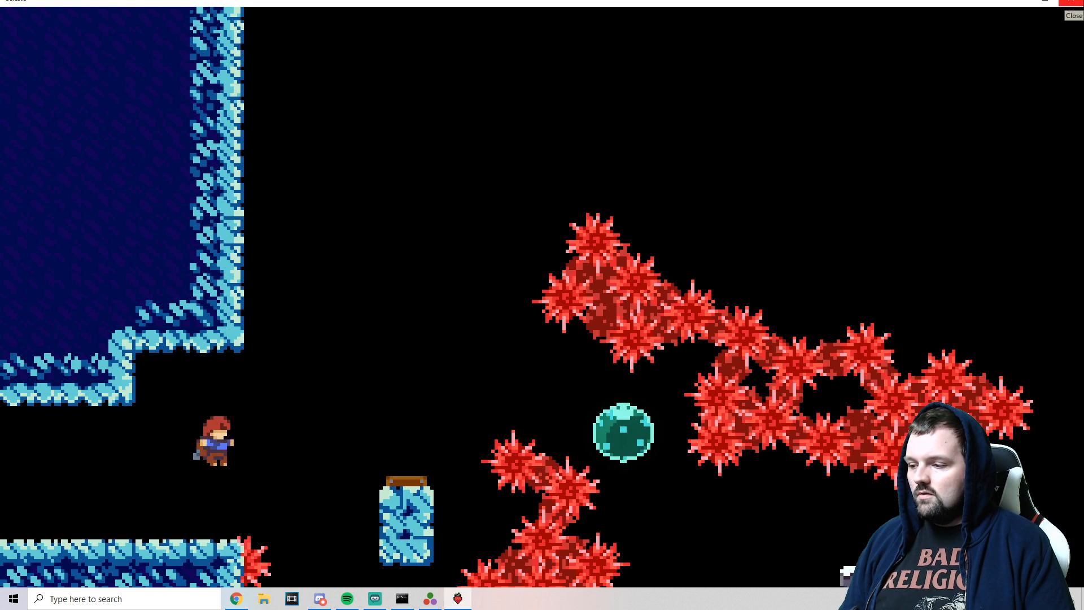
{"action": "key", "text": "c"}
{"action": "key", "text": "Right"}
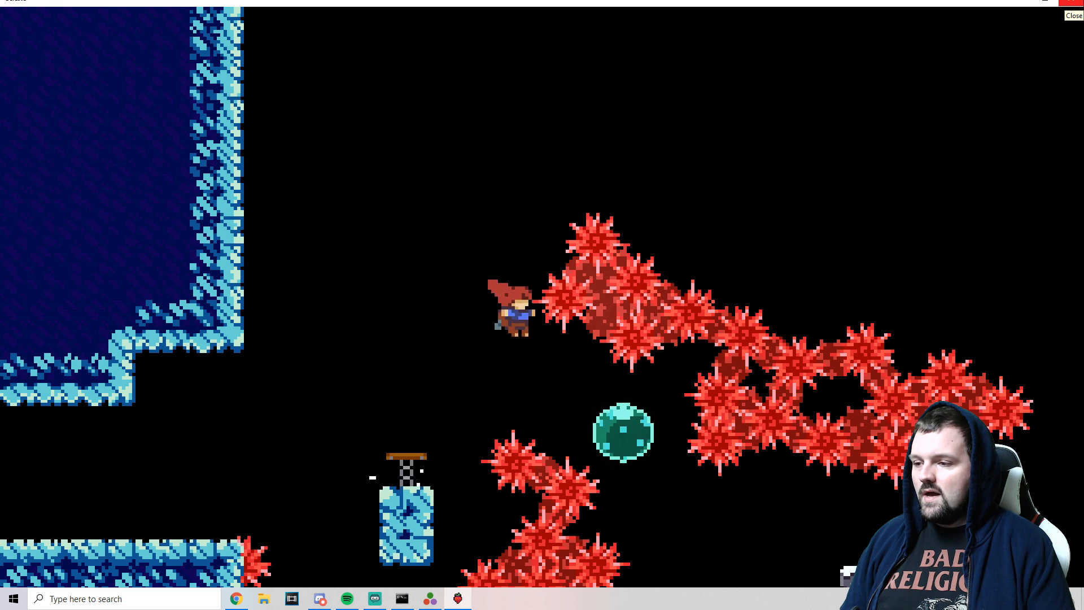
{"action": "key", "text": "x"}
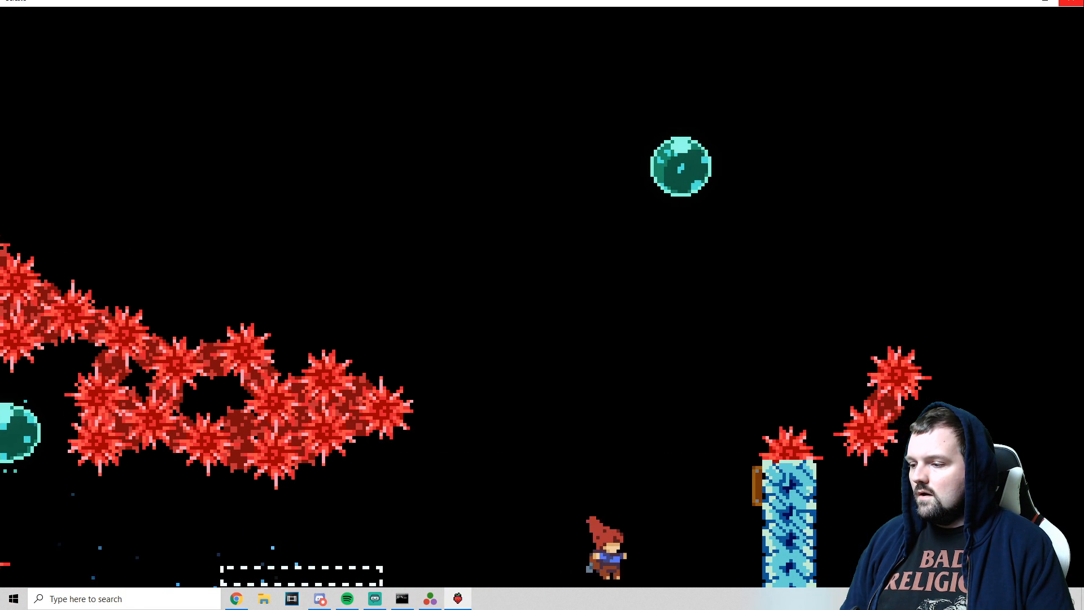
{"action": "key", "text": "x"}
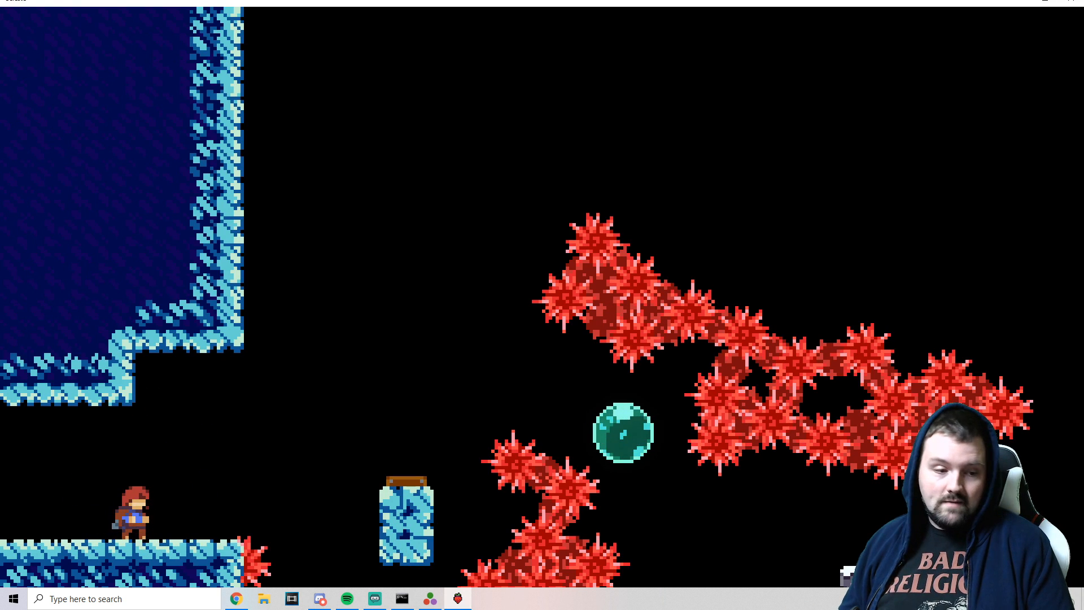
- Switch back to Ahorn and move the upper green booster down and left, just above the right end of the central spinner group
{"action": "key", "text": "alt+Tab"}
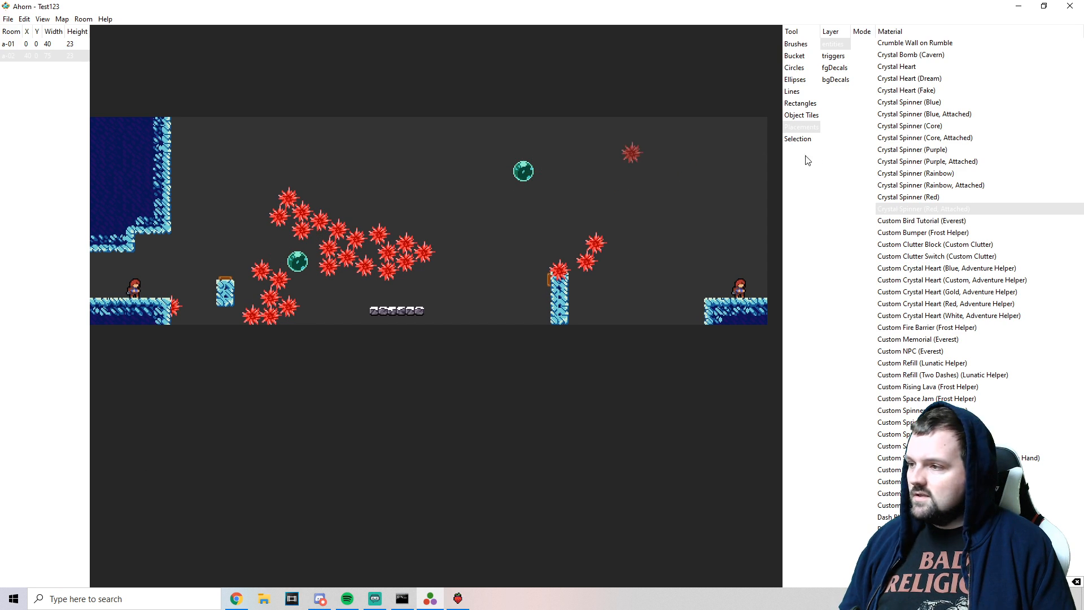
{"action": "left_click", "coordinate": [797, 138]}
{"action": "left_click", "coordinate": [520, 172]}
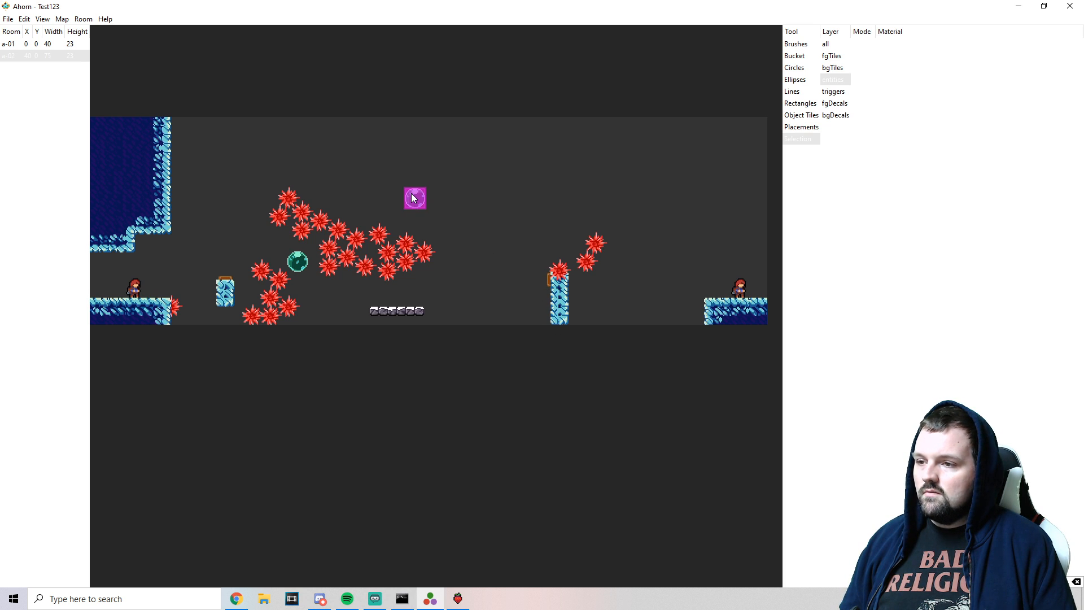
{"action": "left_click_drag", "start_coordinate": [442, 216], "coordinate": [447, 230]}
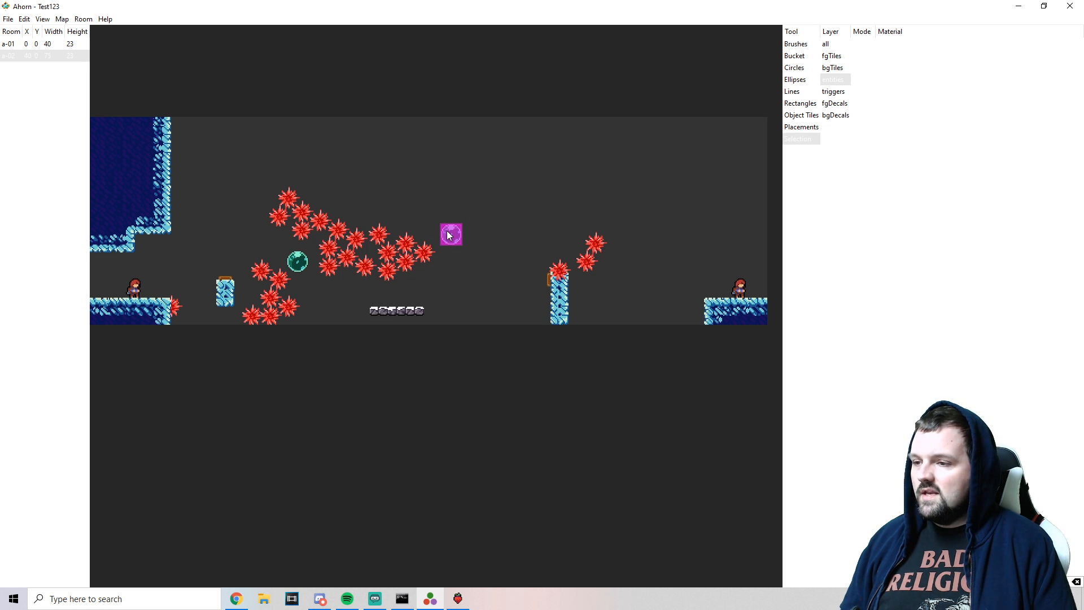
{"action": "left_click_drag", "start_coordinate": [449, 236], "coordinate": [451, 226]}
- Add red attached crystal spinners below and to the left of the moved booster, extending the central spinner group
{"action": "left_click", "coordinate": [801, 127]}
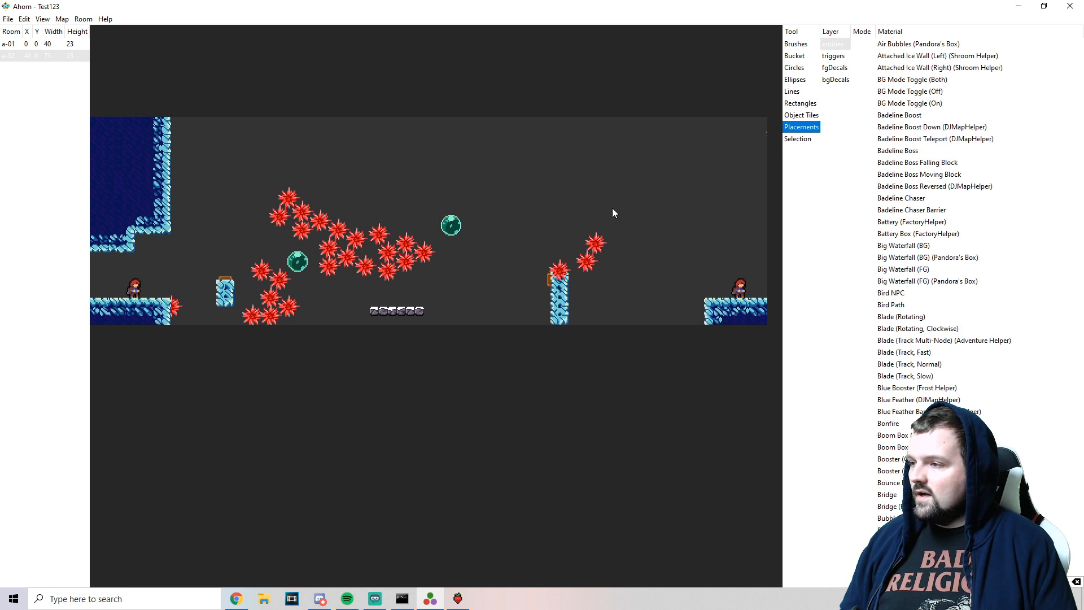
{"action": "left_click", "coordinate": [444, 270]}
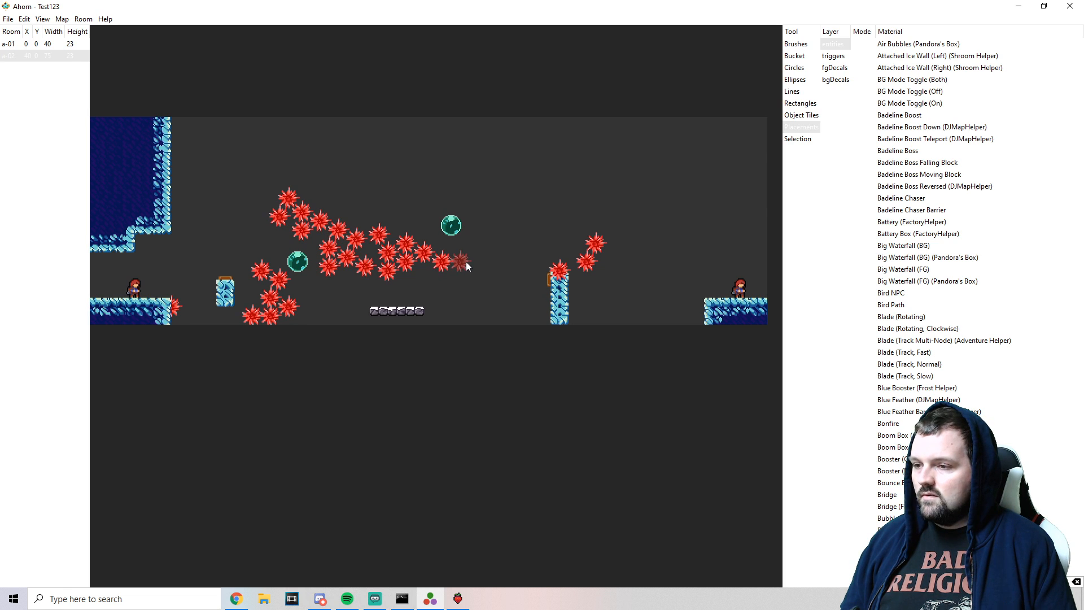
{"action": "left_click", "coordinate": [427, 241]}
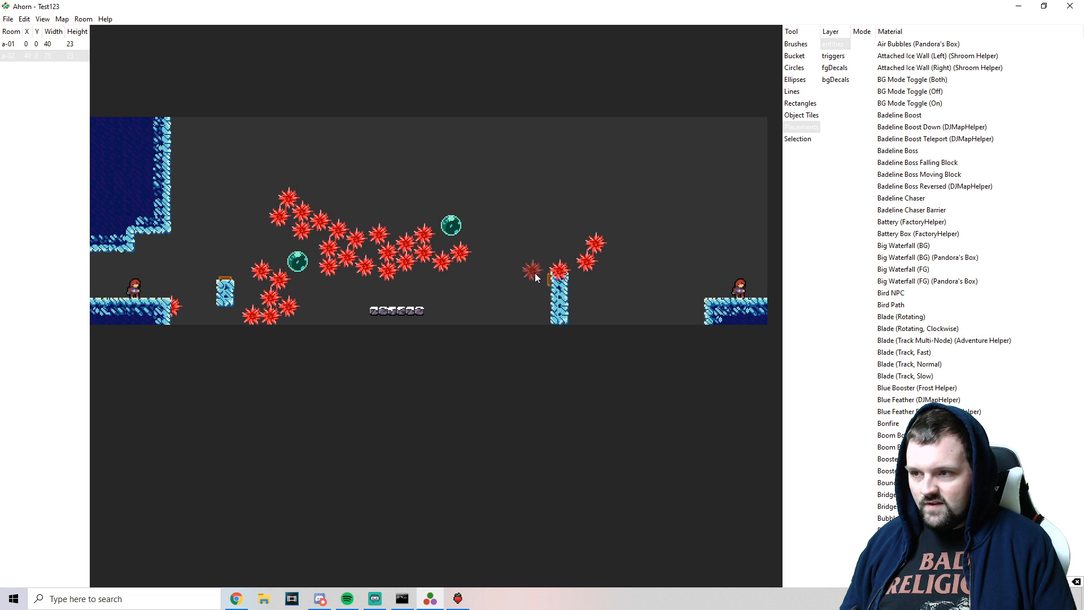
- Switch to Celeste and playtest room a-02 again, using the side spring and the repositioned second booster
{"action": "key", "text": "alt+Tab"}
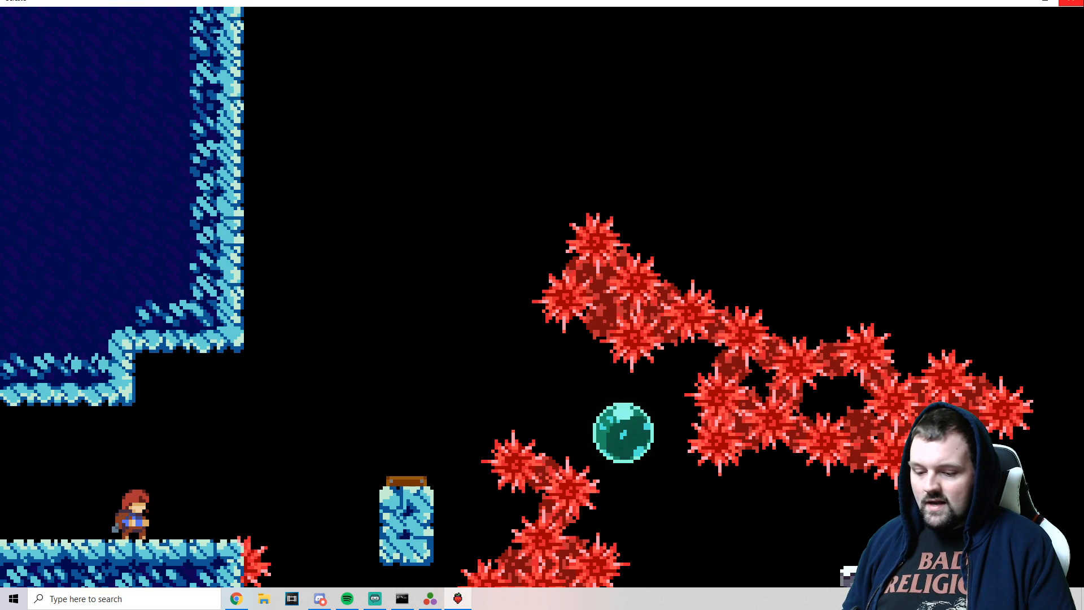
{"action": "key", "text": "Right"}
{"action": "key", "text": "c"}
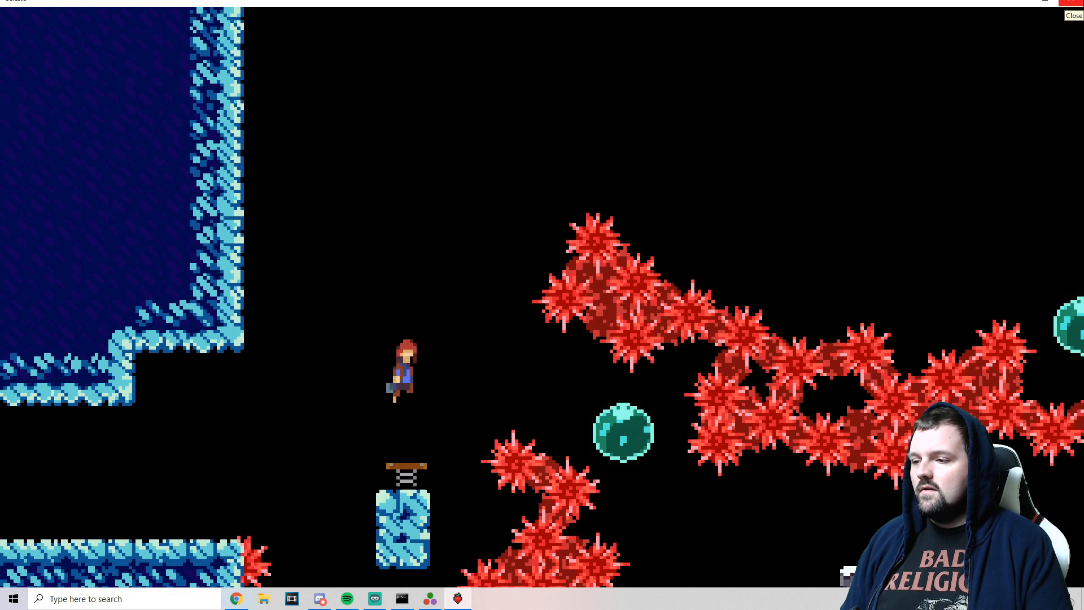
{"action": "key", "text": "x"}
{"action": "key", "text": "c"}
{"action": "key", "text": "x"}
{"action": "key", "text": "x"}
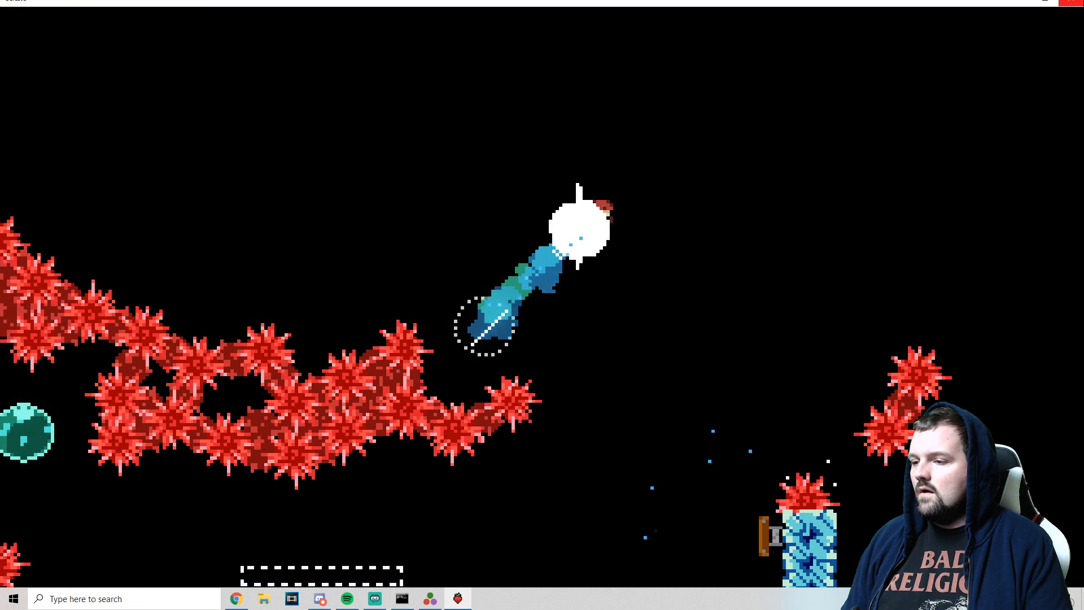
{"action": "key", "text": "x"}
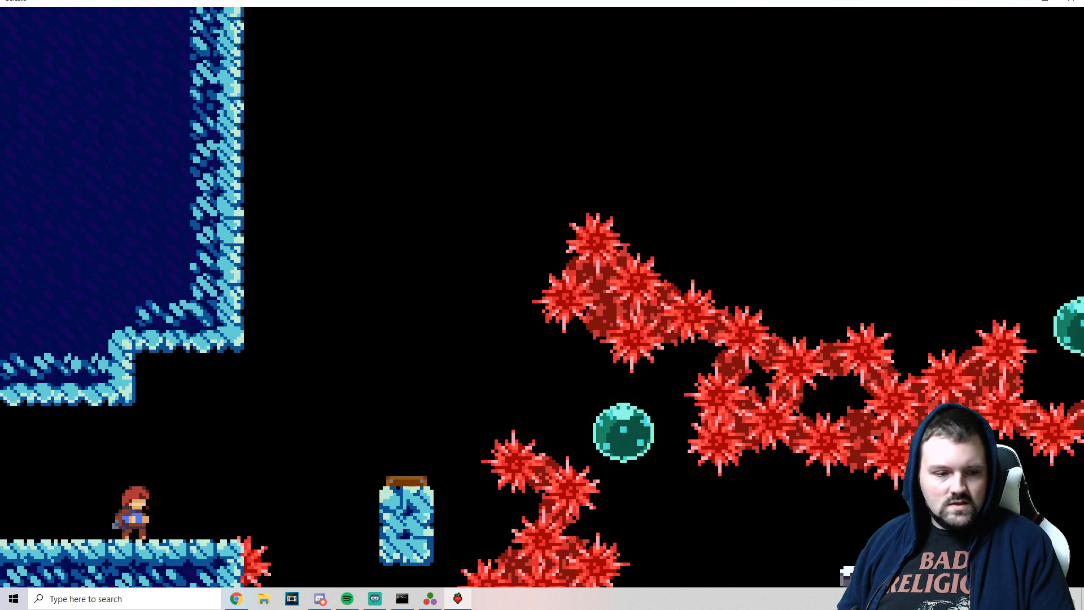
- Switch back to Ahorn and paste a copy of the second green booster to the right of the tall falling block
{"action": "key", "text": "alt+Tab"}
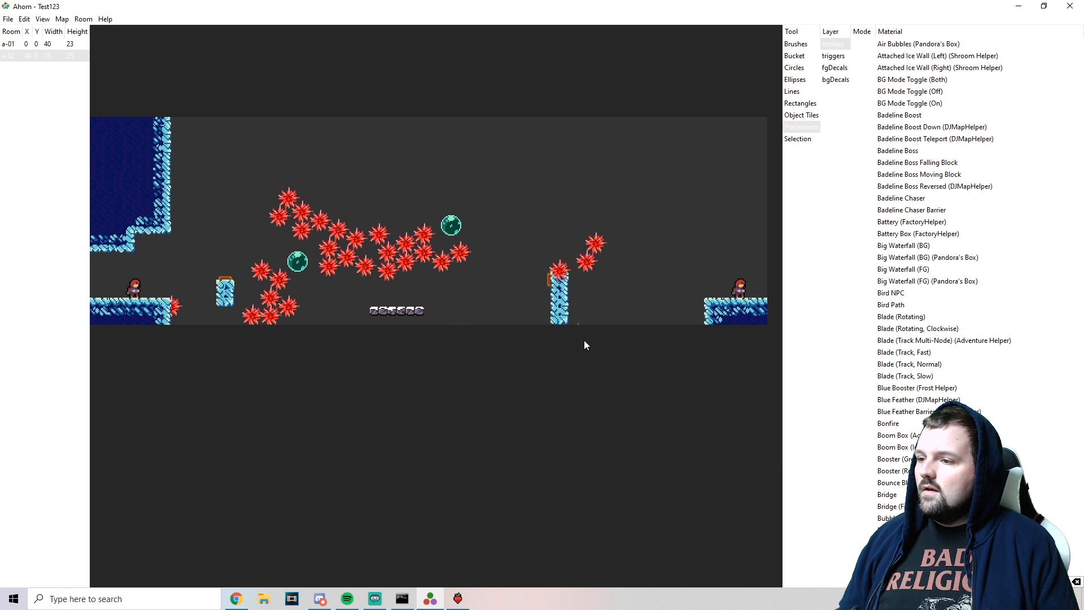
{"action": "left_click", "coordinate": [801, 140]}
{"action": "left_click", "coordinate": [455, 232]}
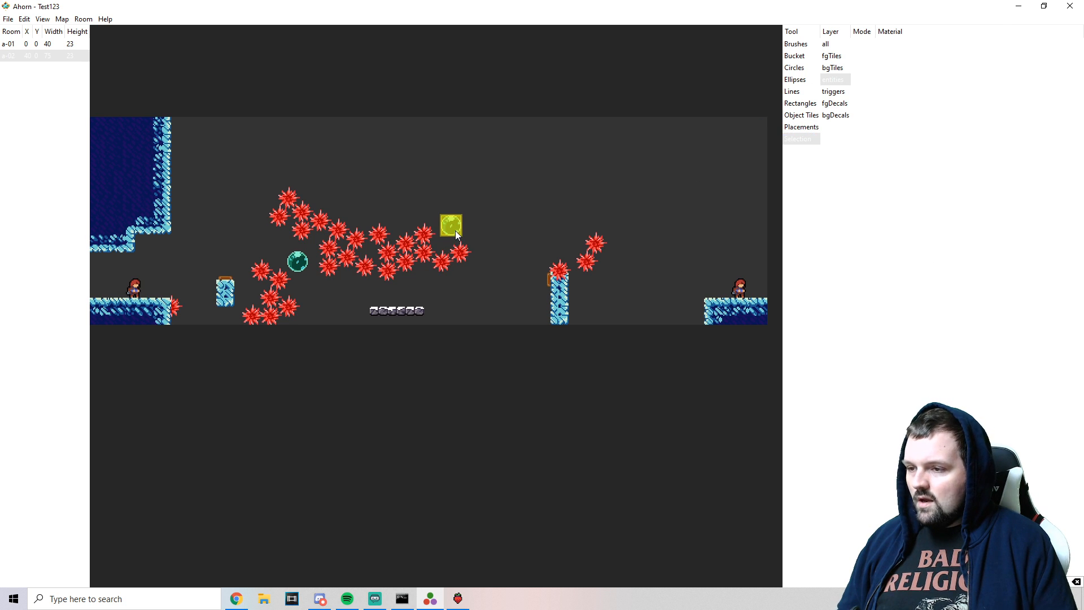
{"action": "key", "text": "ctrl+v"}
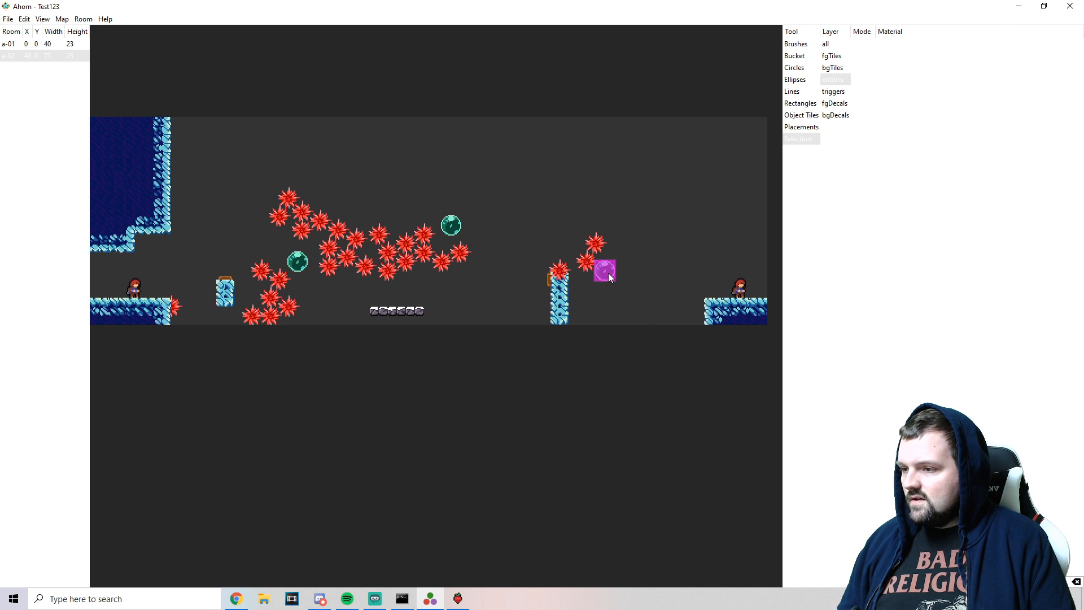
- Place red attached crystal spinners in a column below the new booster and in a diagonal line up and left above the tall falling block
{"action": "left_click", "coordinate": [801, 127]}
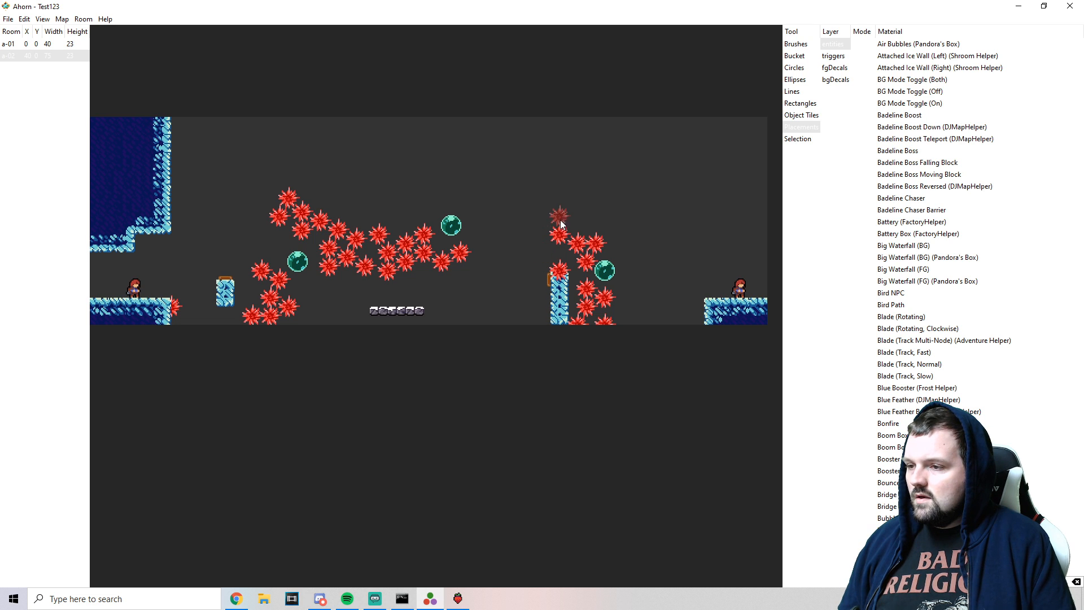
{"action": "left_click", "coordinate": [557, 227]}
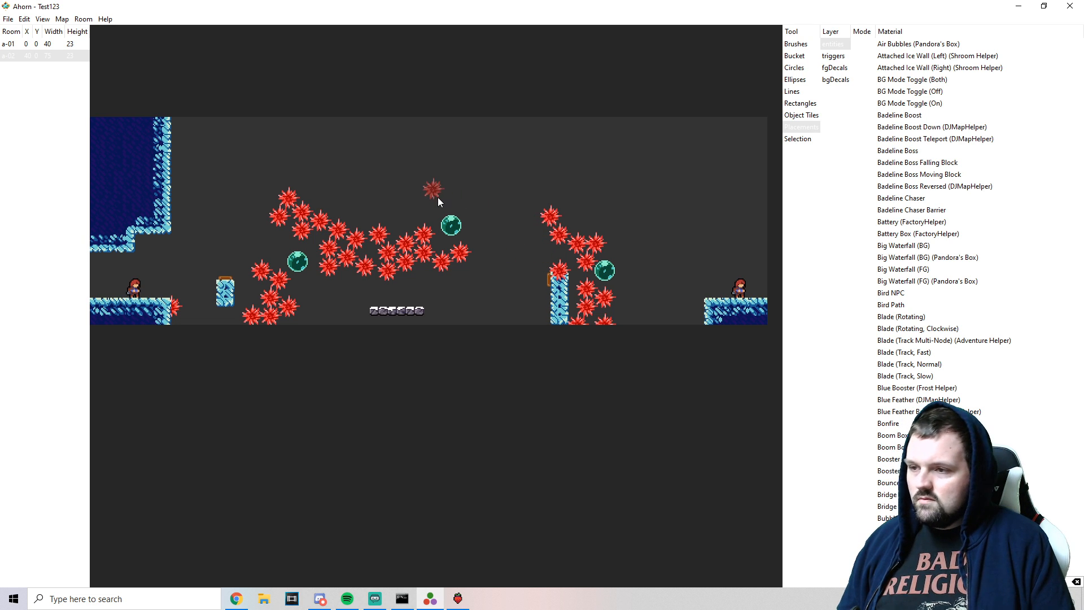
- Fill the upper part of room a-02 with Reflection foreground rectangles to form a stepped ceiling across to the right edge
{"action": "left_click", "coordinate": [797, 104]}
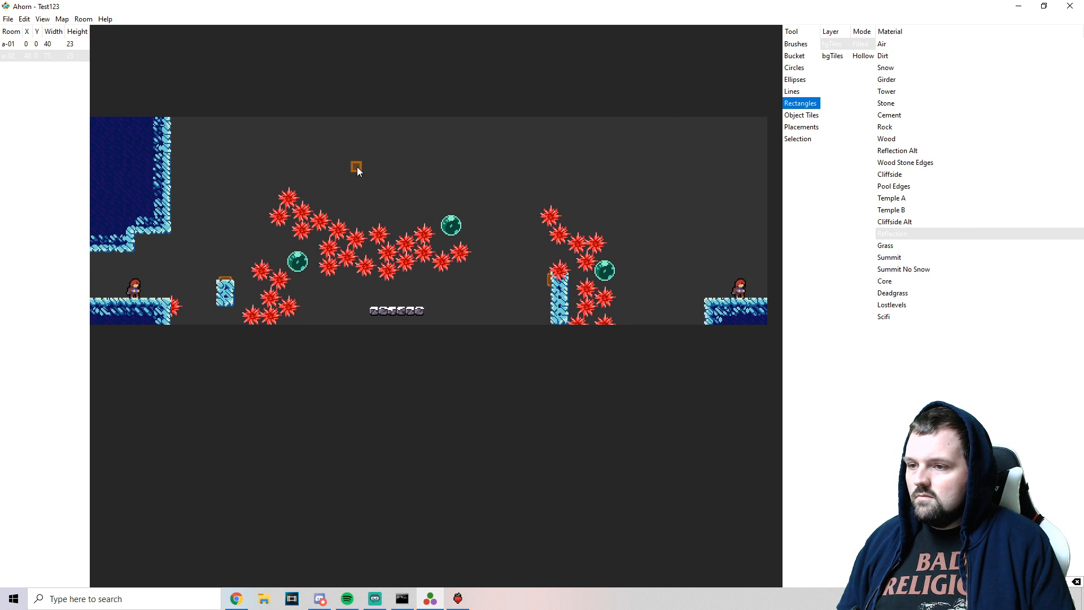
{"action": "mouse_move", "coordinate": [171, 188]}
{"action": "left_mouse_down"}
{"action": "mouse_move", "coordinate": [380, 107]}
{"action": "mouse_move", "coordinate": [368, 113]}
{"action": "left_mouse_up"}
{"action": "mouse_move", "coordinate": [372, 159]}
{"action": "left_mouse_down"}
{"action": "mouse_move", "coordinate": [664, 109]}
{"action": "mouse_move", "coordinate": [765, 148]}
{"action": "mouse_move", "coordinate": [724, 169]}
{"action": "left_mouse_up"}
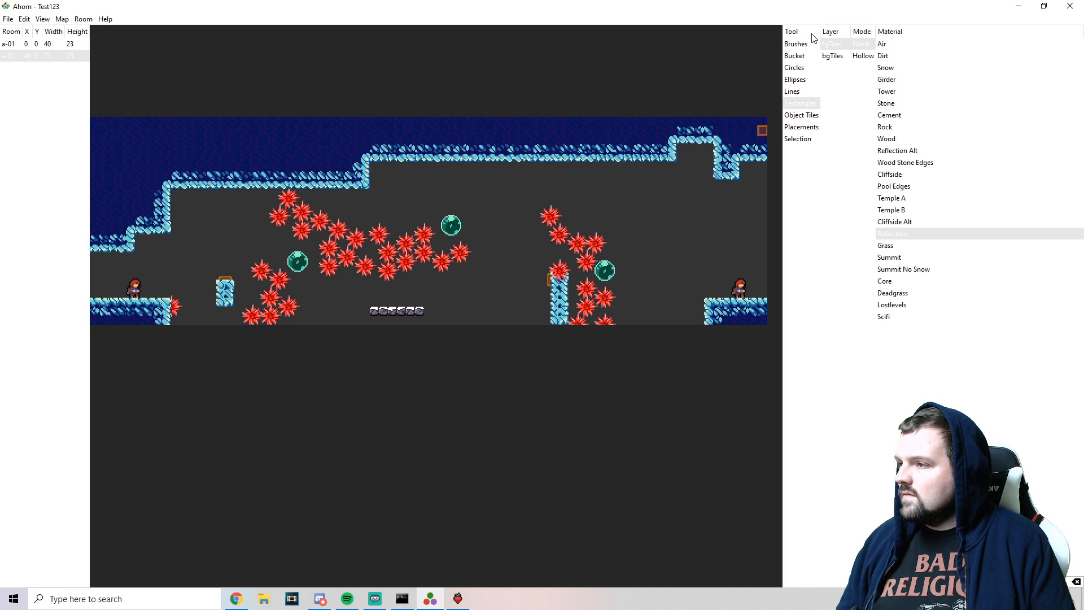
- Roughen the ceiling's lower edge with irregular Reflection foreground brush strokes
{"action": "left_click", "coordinate": [796, 44]}
{"action": "left_click", "coordinate": [554, 159]}
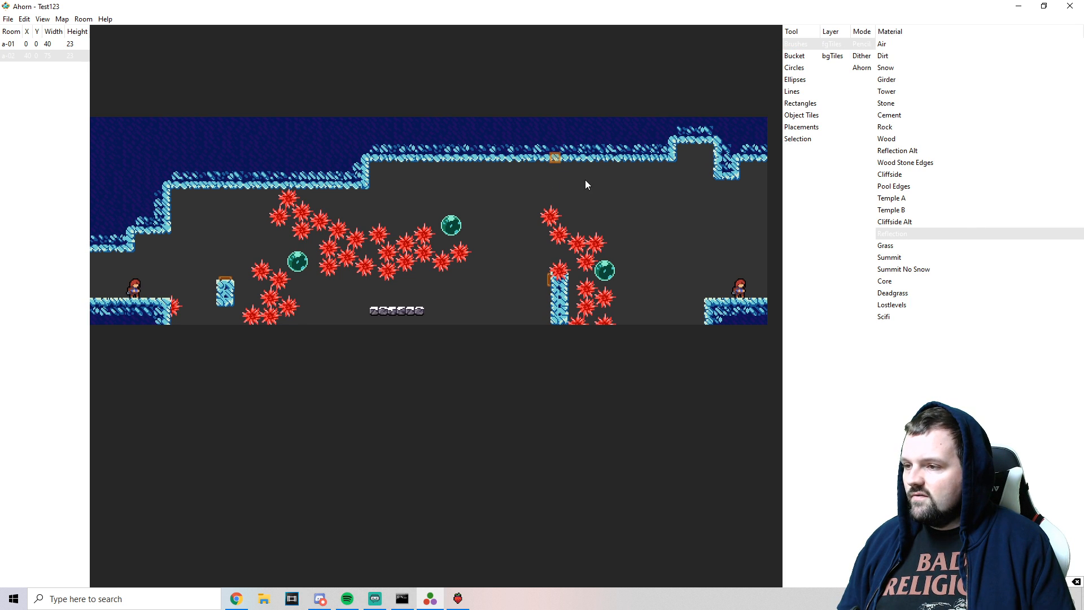
{"action": "mouse_move", "coordinate": [602, 179]}
{"action": "left_mouse_down"}
{"action": "mouse_move", "coordinate": [591, 162]}
{"action": "mouse_move", "coordinate": [664, 159]}
{"action": "mouse_move", "coordinate": [678, 173]}
{"action": "left_mouse_up"}
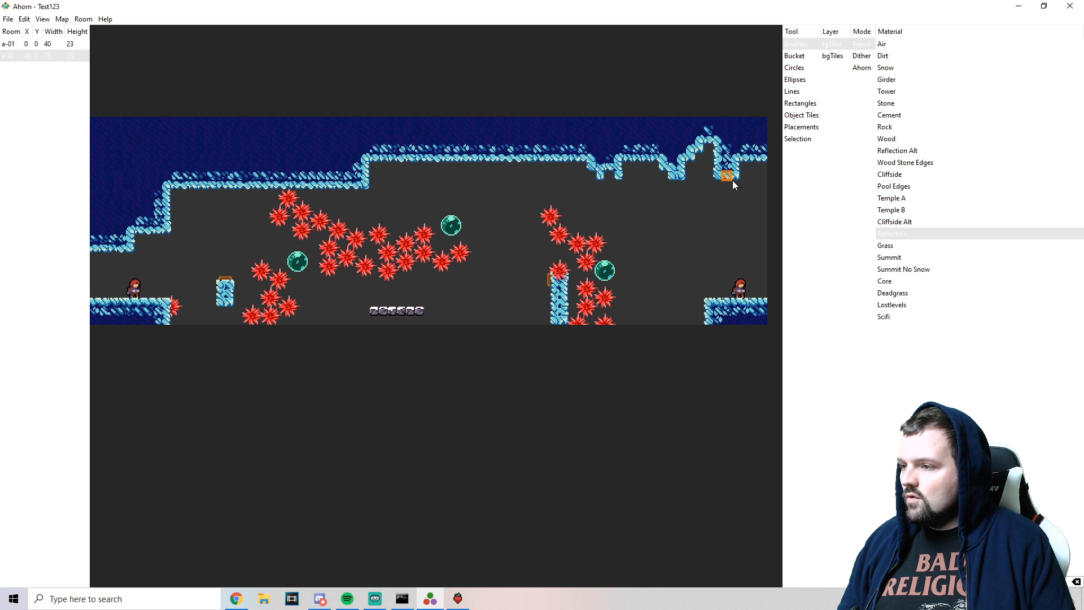
- Place red spinners along the left and middle ceiling edge of room a-02 and in a chain above the second green booster
{"action": "left_click", "coordinate": [801, 126]}
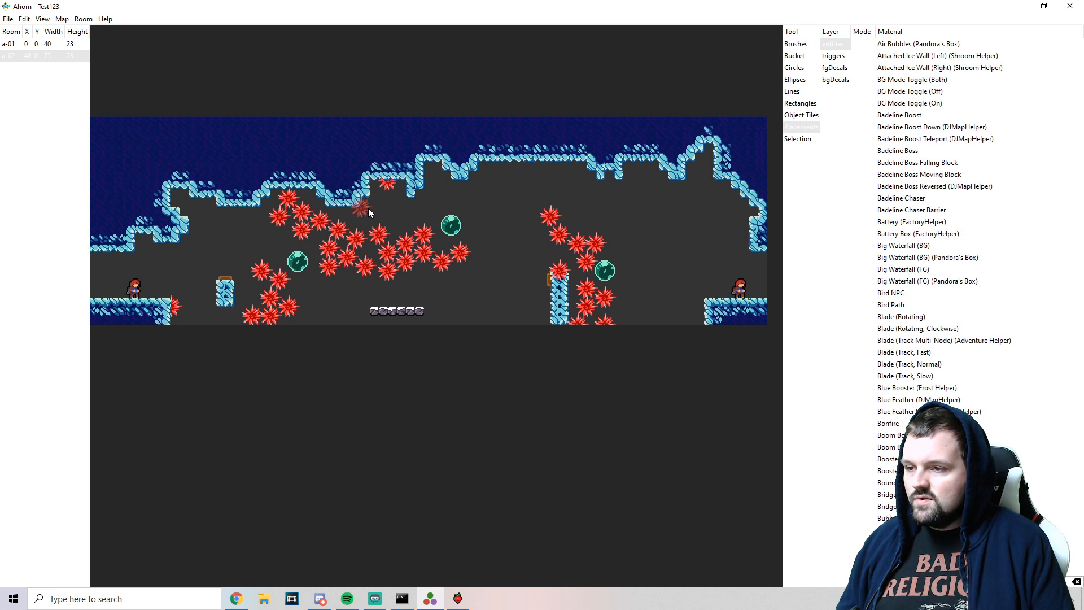
{"action": "left_click", "coordinate": [307, 191]}
{"action": "left_click", "coordinate": [274, 193]}
{"action": "left_click", "coordinate": [347, 213]}
{"action": "left_click", "coordinate": [456, 182]}
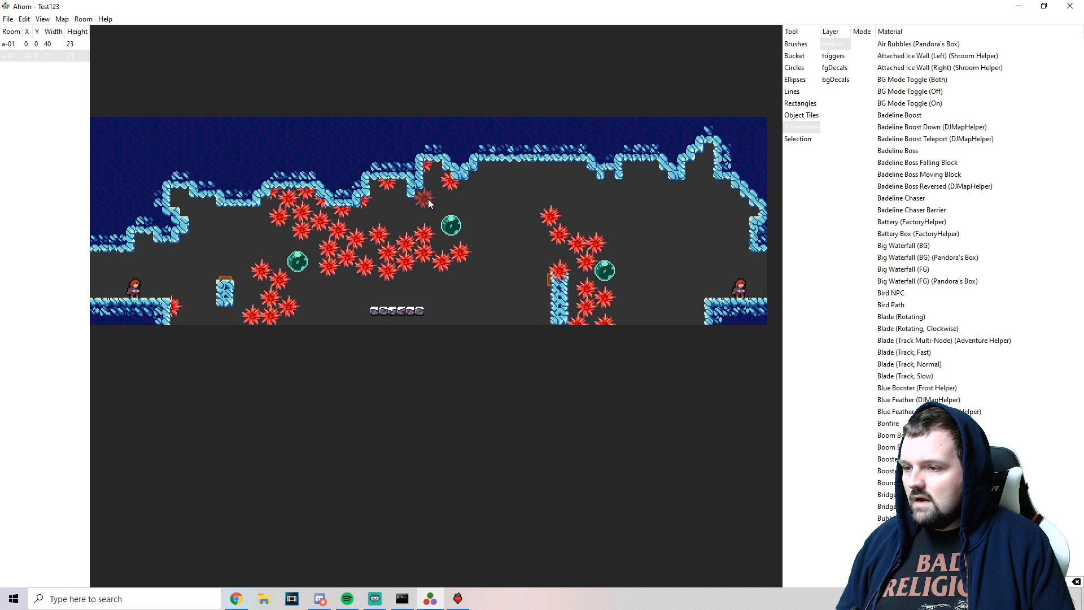
{"action": "left_click", "coordinate": [405, 218]}
{"action": "left_click", "coordinate": [433, 207]}
{"action": "left_click", "coordinate": [487, 164]}
- Place red spinners hanging from the right part of the ceiling and two more diagonally below the third green booster
{"action": "left_click", "coordinate": [667, 197]}
{"action": "left_click", "coordinate": [728, 192]}
{"action": "left_click", "coordinate": [649, 234]}
{"action": "left_click", "coordinate": [622, 307]}
{"action": "left_click", "coordinate": [640, 314]}
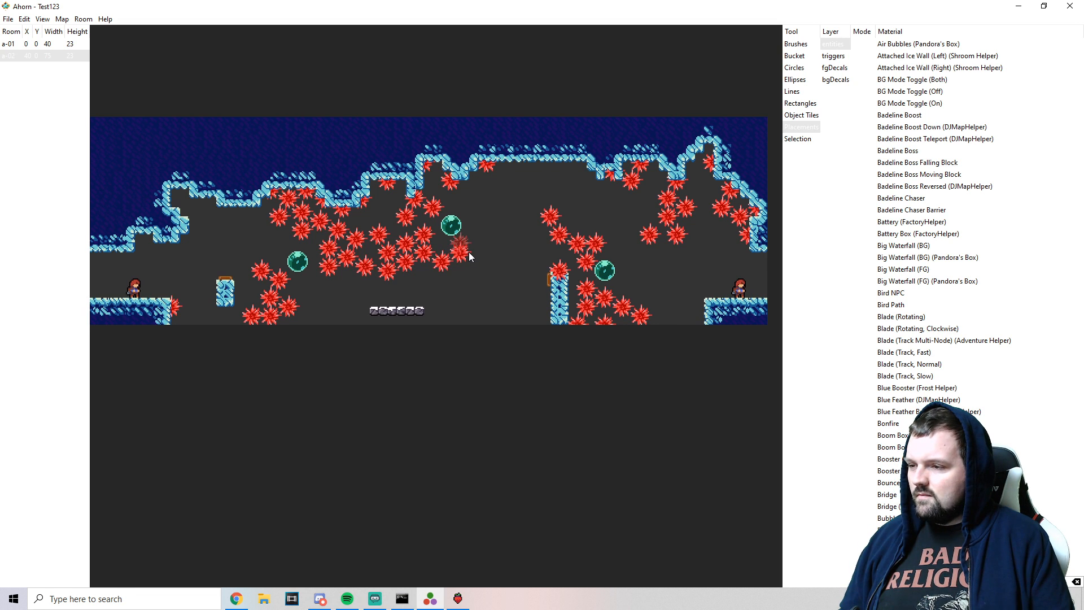
- Switch to Celeste and playtest the opening spring jump of room a-02 beneath the new ceiling
{"action": "left_click", "coordinate": [459, 598]}
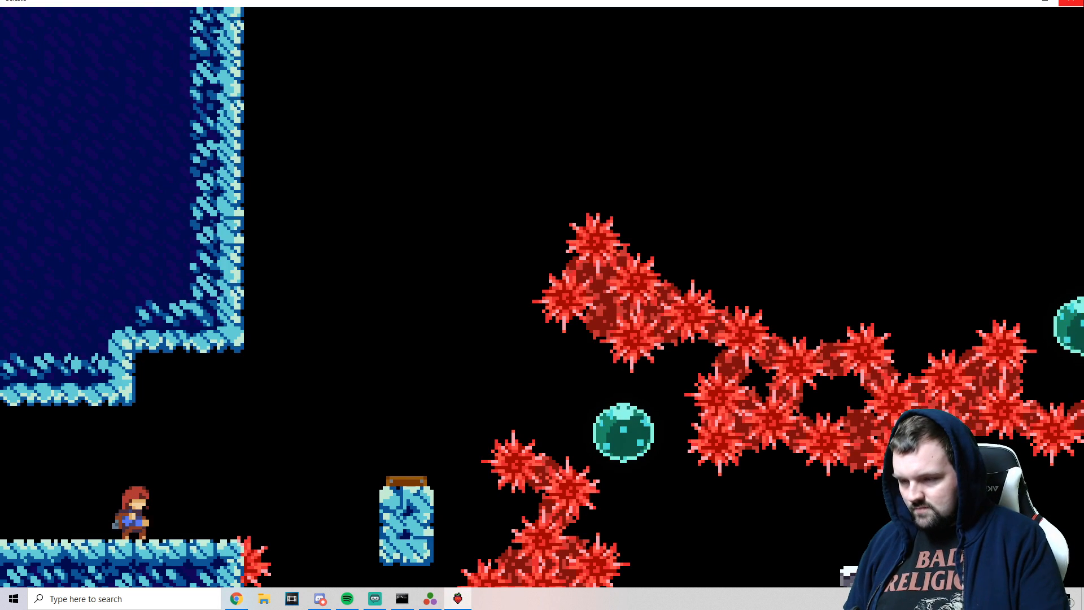
{"action": "key", "text": "Right"}
{"action": "key", "text": "c"}
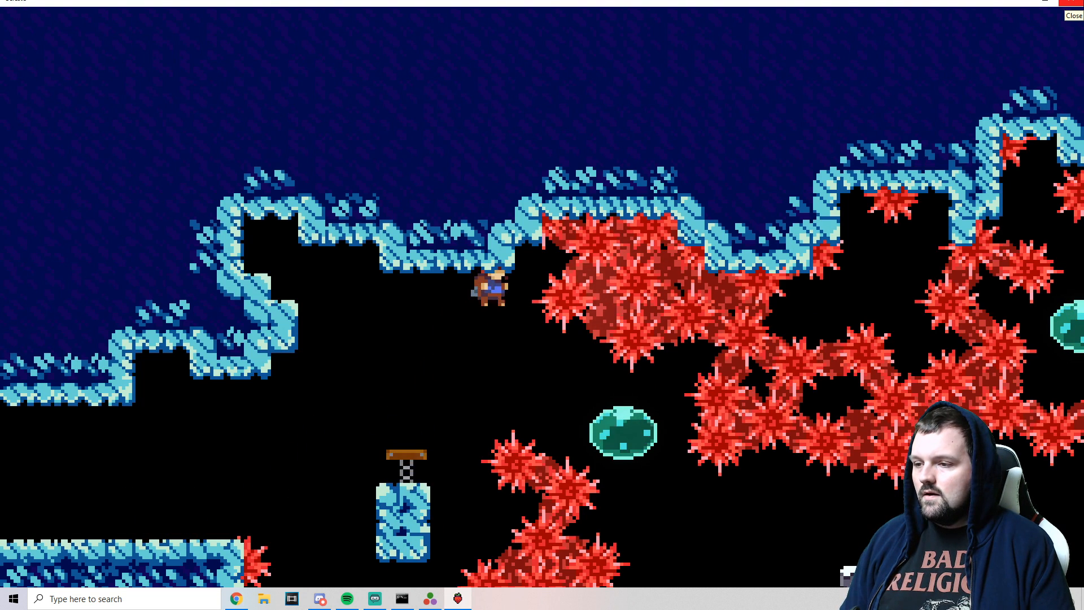
{"action": "key", "text": "Right"}
{"action": "key", "text": "x"}
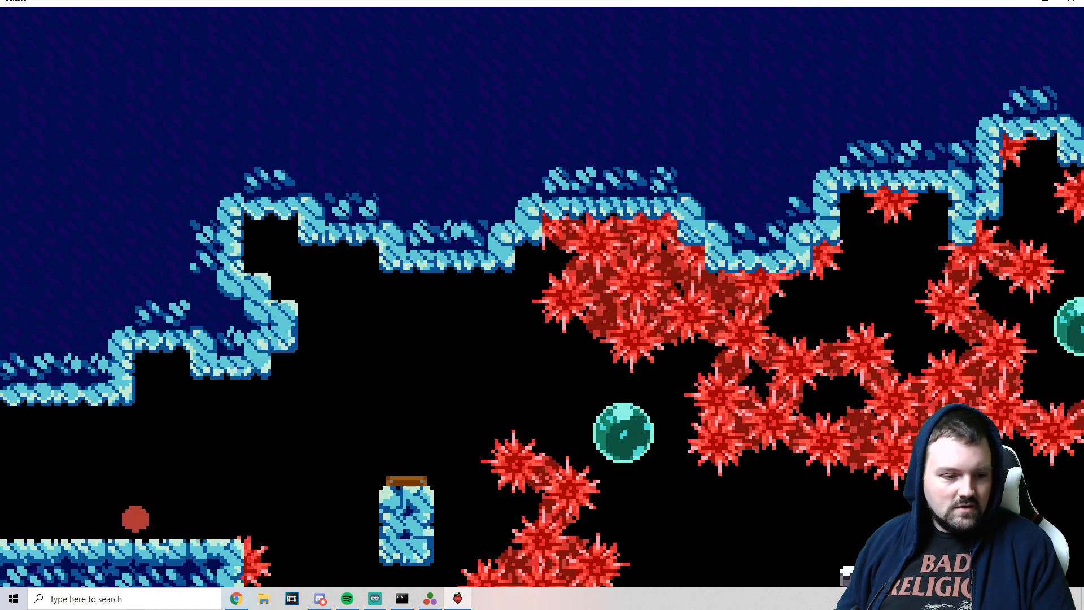
- Switch back to Ahorn and carve ceiling peaks with the Air foreground brush above the small and the tall falling blocks
{"action": "key", "text": "alt+Tab"}
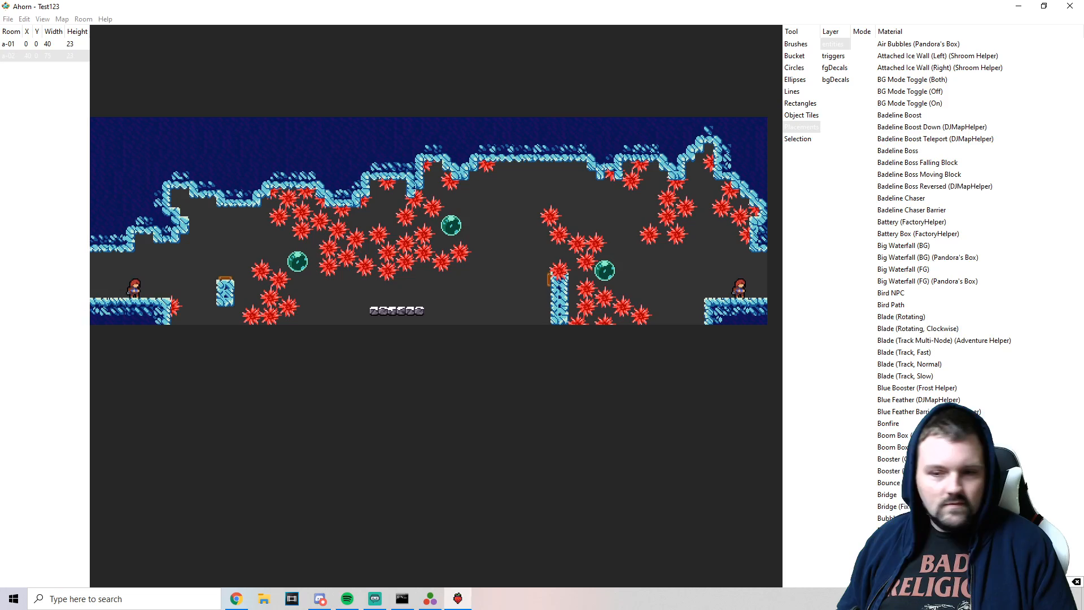
{"action": "left_click", "coordinate": [796, 44]}
{"action": "left_click", "coordinate": [888, 45]}
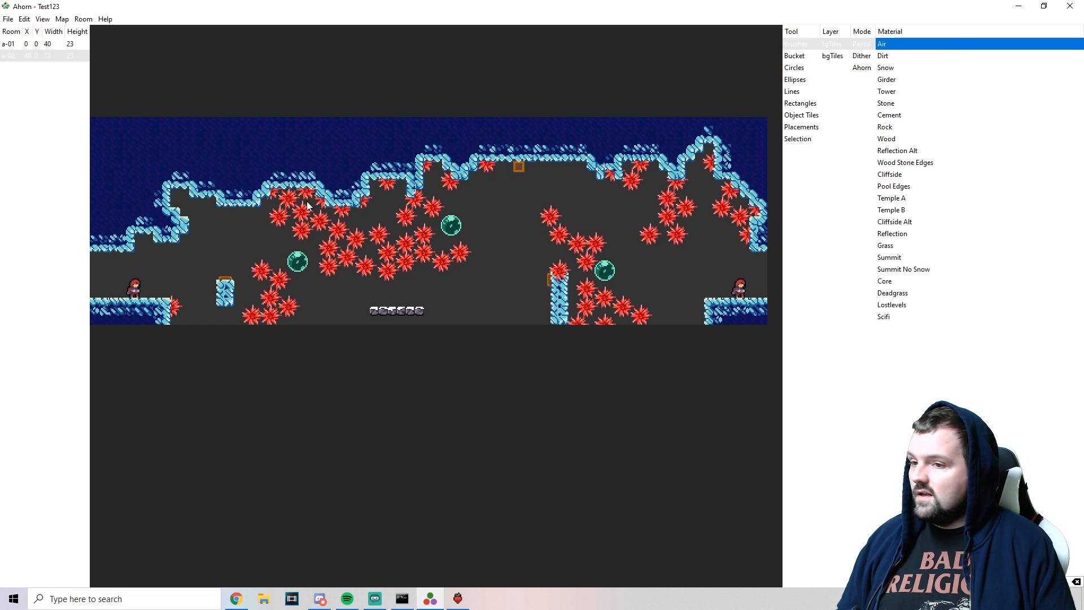
{"action": "left_click", "coordinate": [256, 205]}
{"action": "mouse_move", "coordinate": [263, 201]}
{"action": "left_mouse_down"}
{"action": "mouse_move", "coordinate": [220, 179]}
{"action": "mouse_move", "coordinate": [255, 206]}
{"action": "left_mouse_up"}
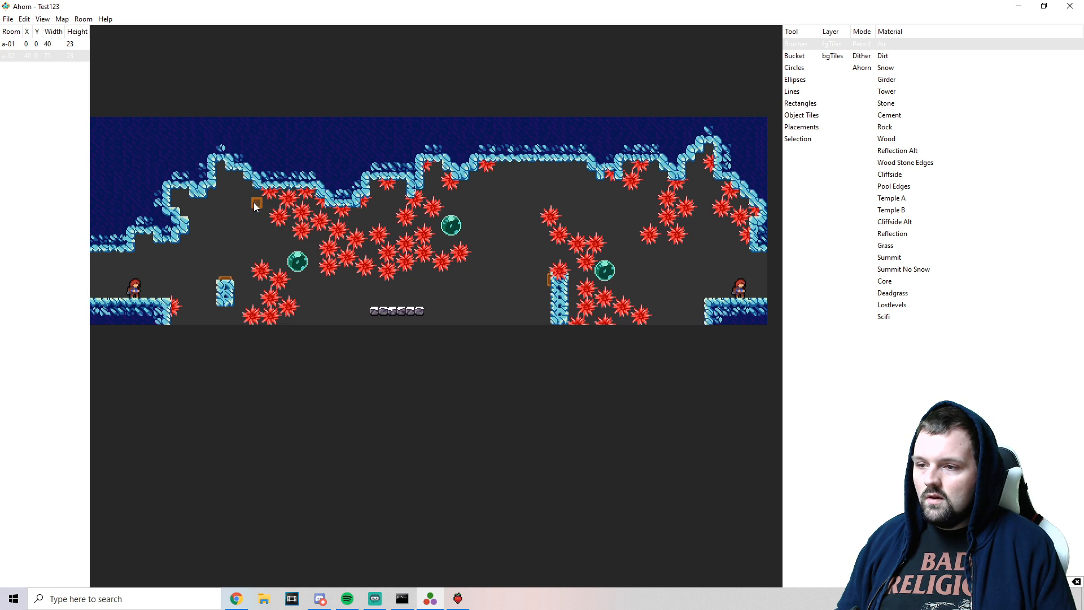
{"action": "left_click_drag", "start_coordinate": [529, 154], "coordinate": [594, 167]}
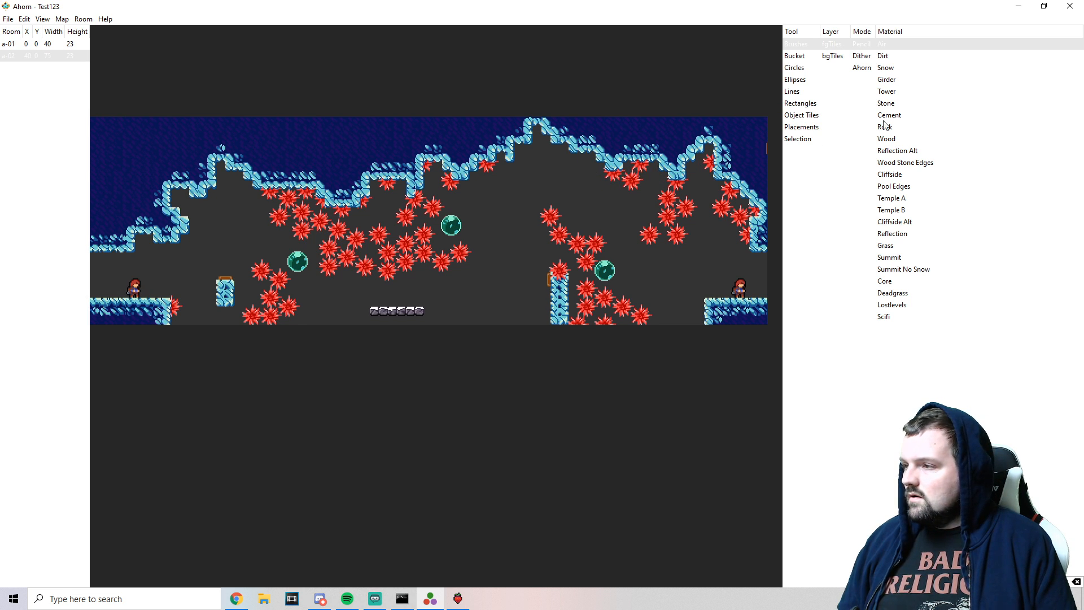
- Place red spinners along both slopes of the newly carved central ceiling peak
{"action": "left_click", "coordinate": [807, 127]}
{"action": "left_click", "coordinate": [524, 146]}
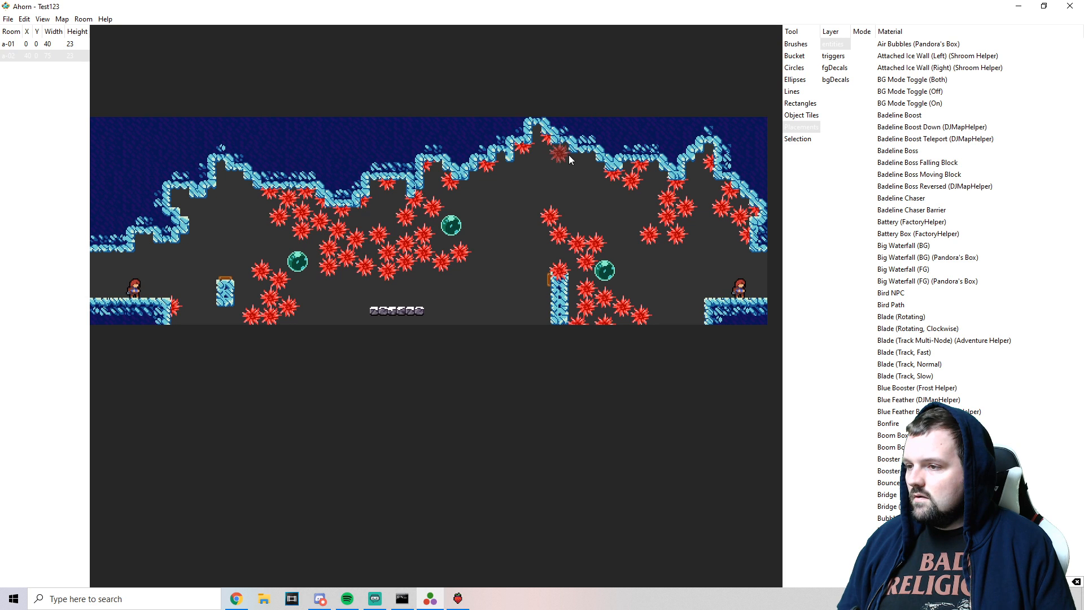
{"action": "left_click", "coordinate": [592, 160]}
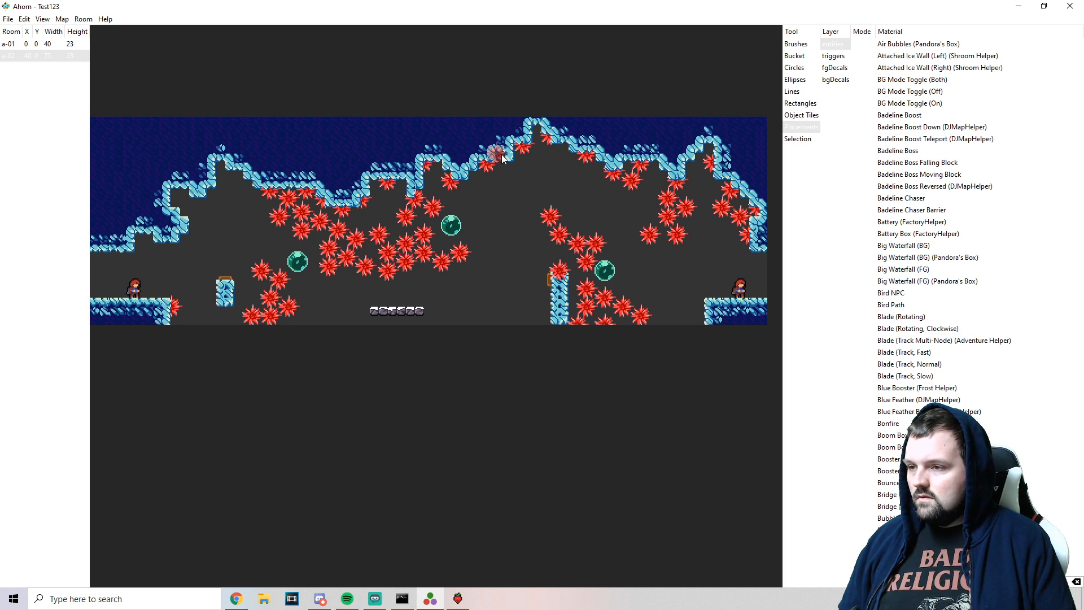
{"action": "left_click", "coordinate": [568, 151]}
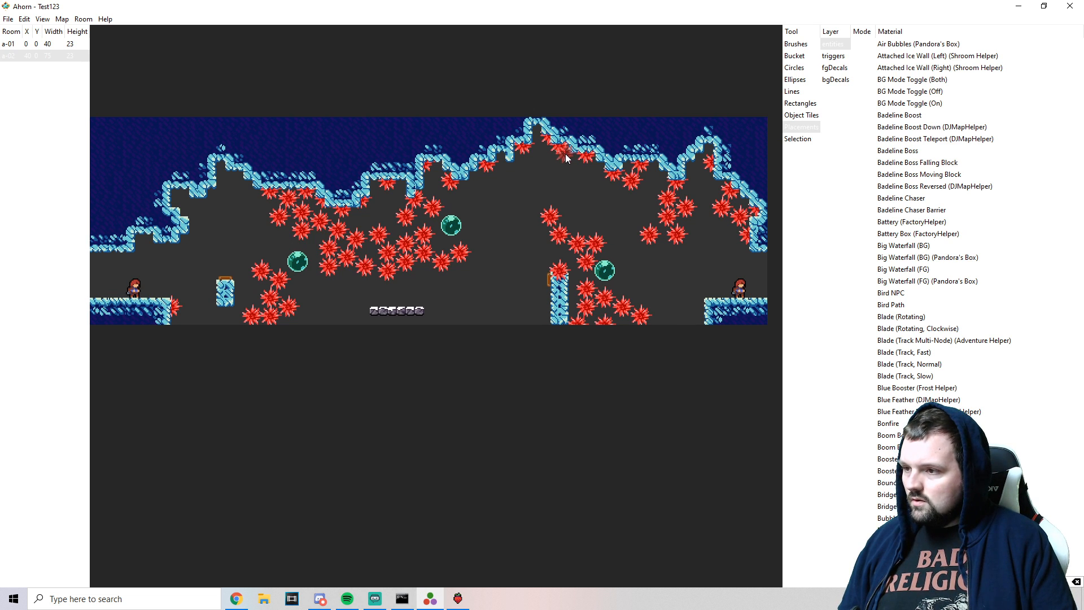
- Switch to Celeste and playtest room a-02 from the spawn point through the three green boosters to the far ledge
{"action": "left_click", "coordinate": [457, 599]}
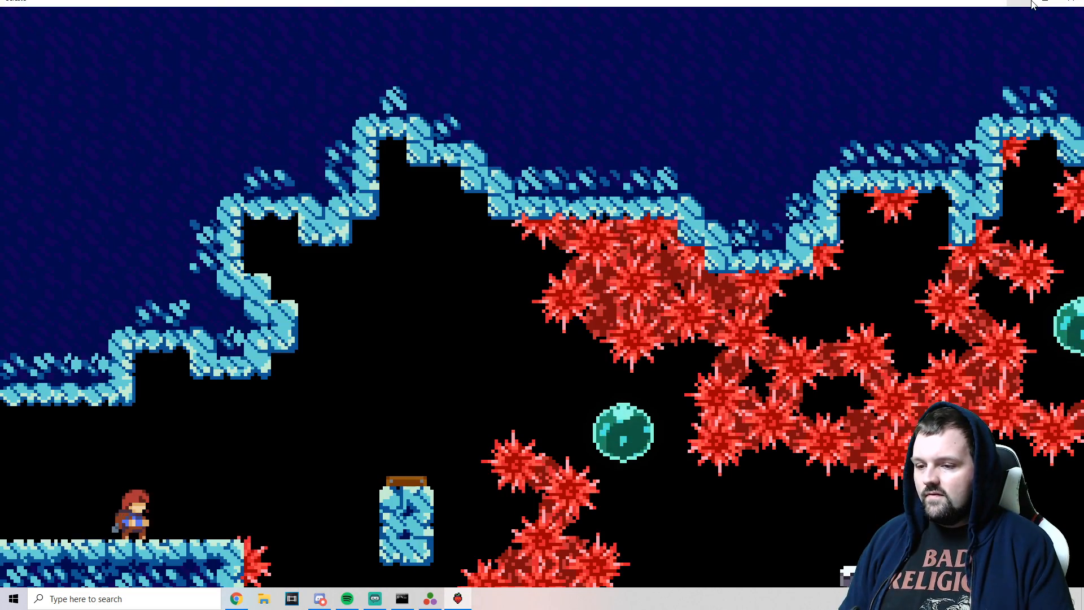
{"action": "key", "text": "Right"}
{"action": "key", "text": "c"}
{"action": "key", "text": "Right"}
{"action": "key", "text": "x"}
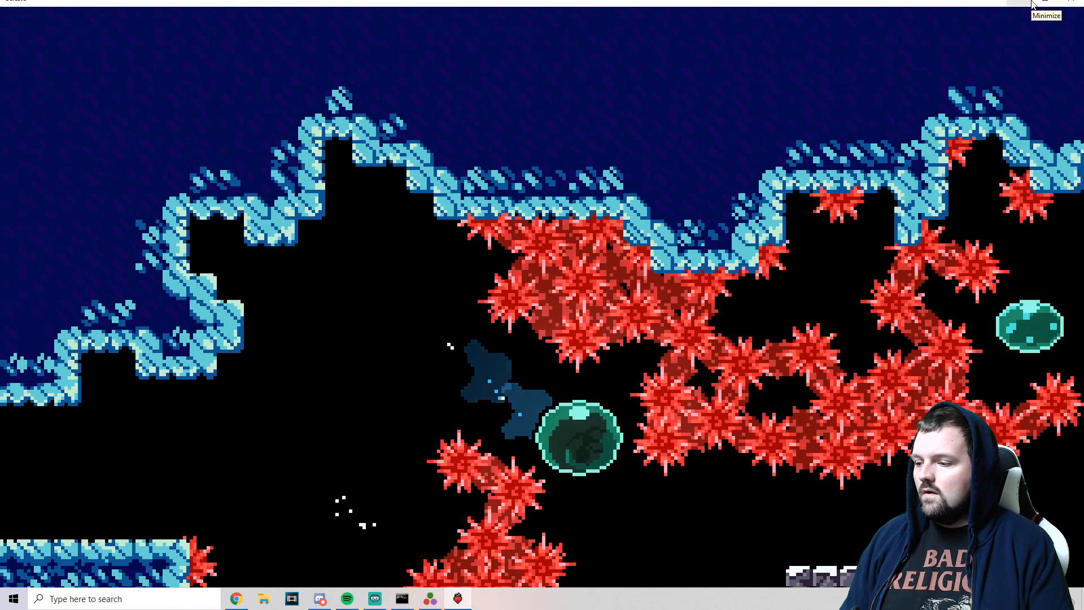
{"action": "key", "text": "x"}
{"action": "key", "text": "c"}
{"action": "key", "text": "Left"}
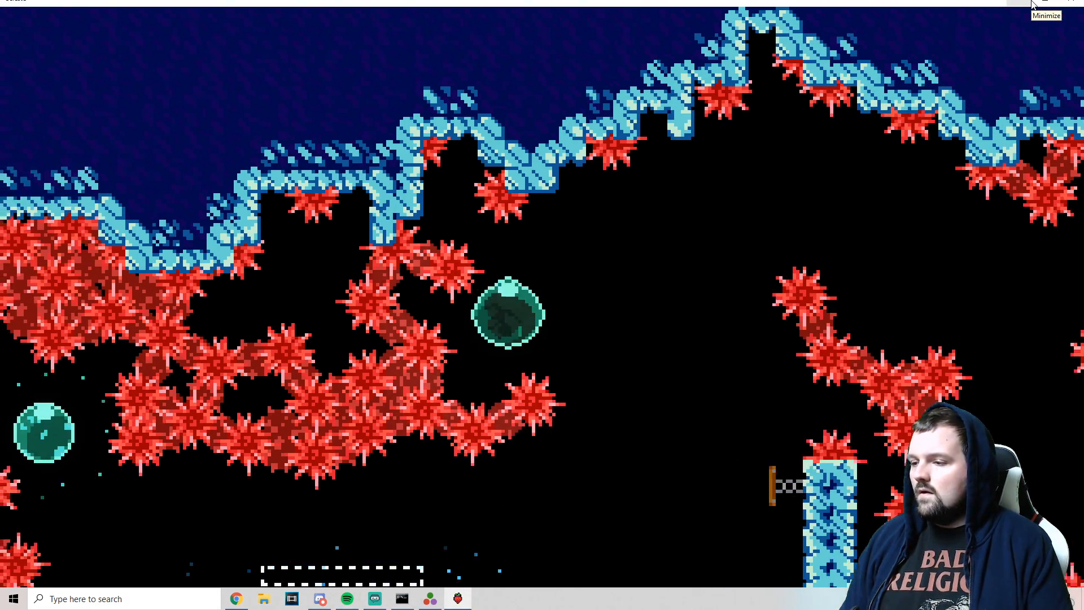
{"action": "key", "text": "Up+Right"}
{"action": "key", "text": "x"}
{"action": "key", "text": "Left"}
{"action": "key", "text": "Right"}
{"action": "key", "text": "x"}
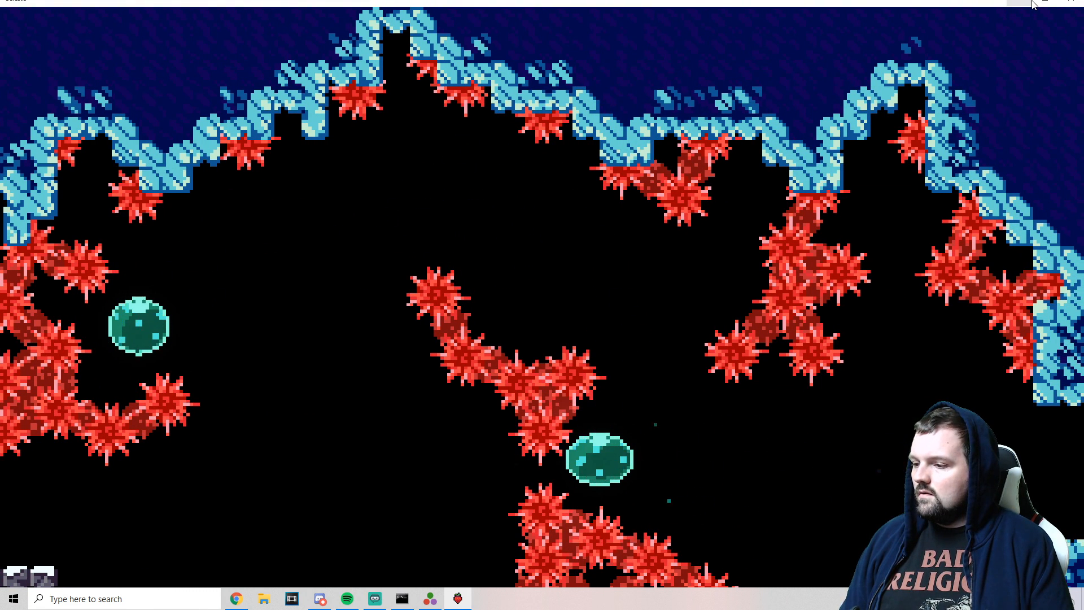
{"action": "key", "text": "Left"}
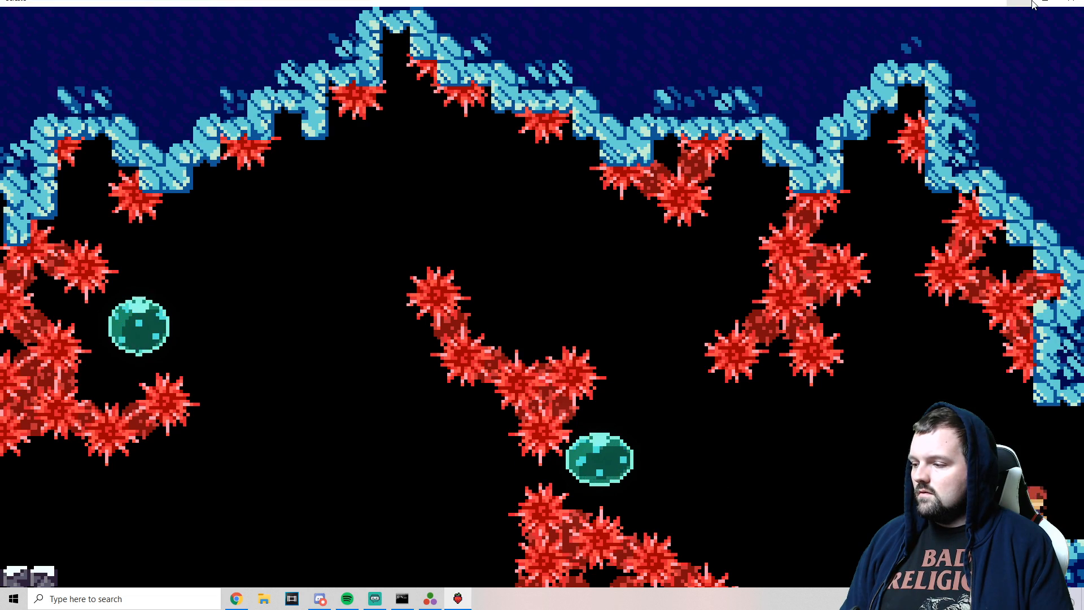
{"action": "key", "text": "x"}
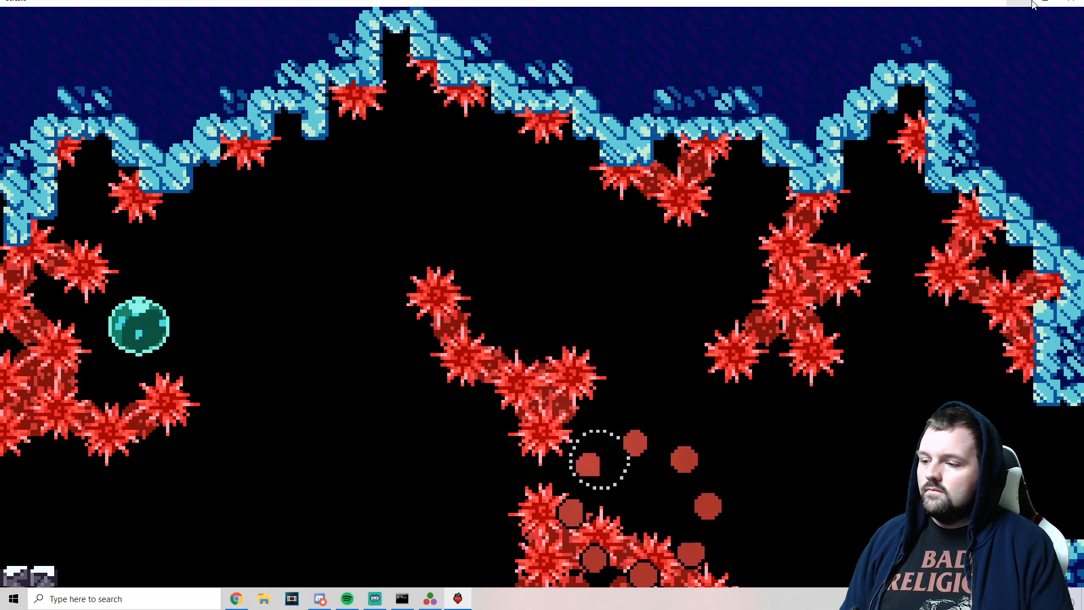
- Replay room a-02 from the spawn point past the second green booster
{"action": "key", "text": "Right"}
{"action": "key", "text": "x"}
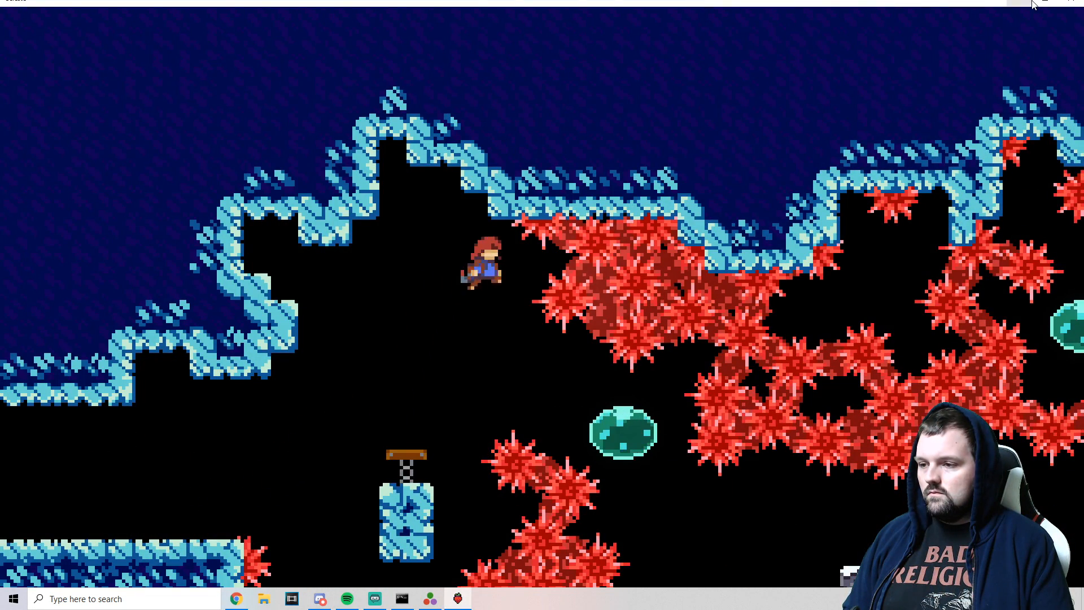
{"action": "key", "text": "x"}
{"action": "key", "text": "Down"}
{"action": "key", "text": "Right"}
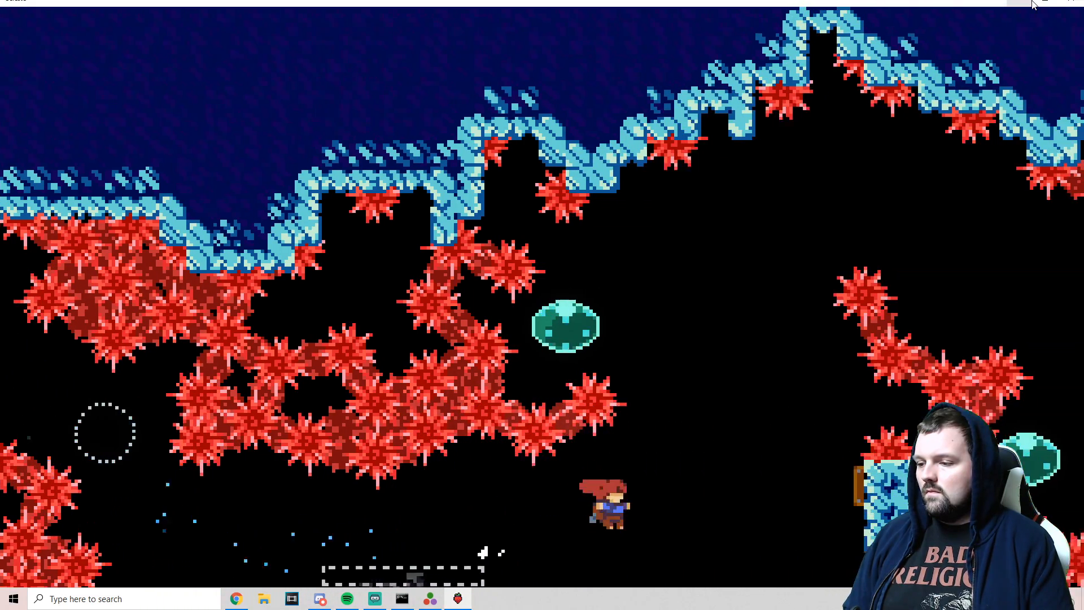
{"action": "key", "text": "x"}
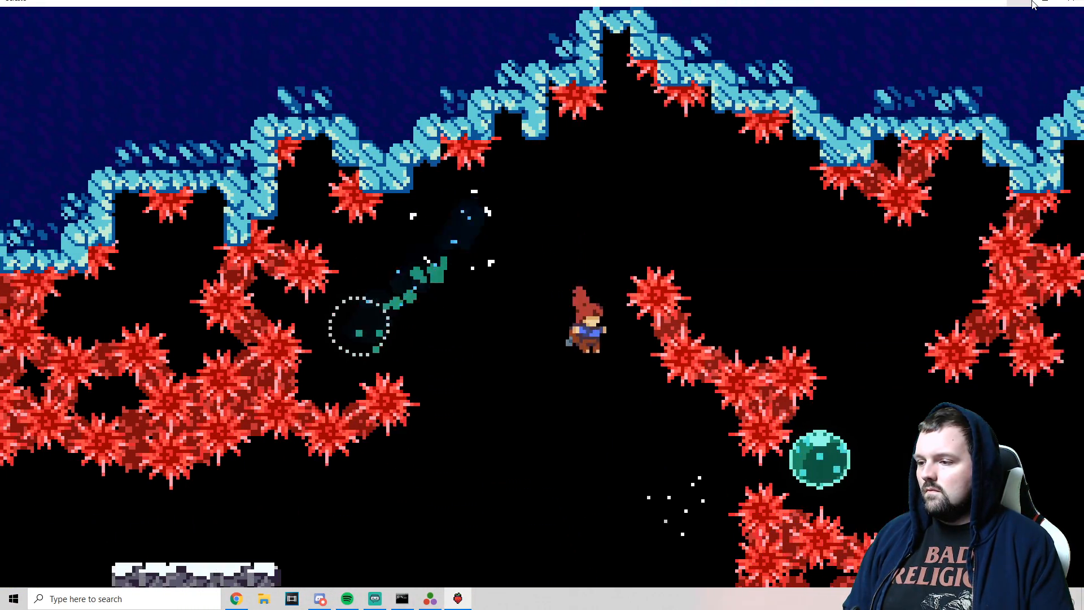
{"action": "key", "text": "x"}
{"action": "key", "text": "Right"}
- Switch back to Ahorn and create room a-03 with a width of 40 and a height of 75
{"action": "left_click", "coordinate": [1033, 3]}
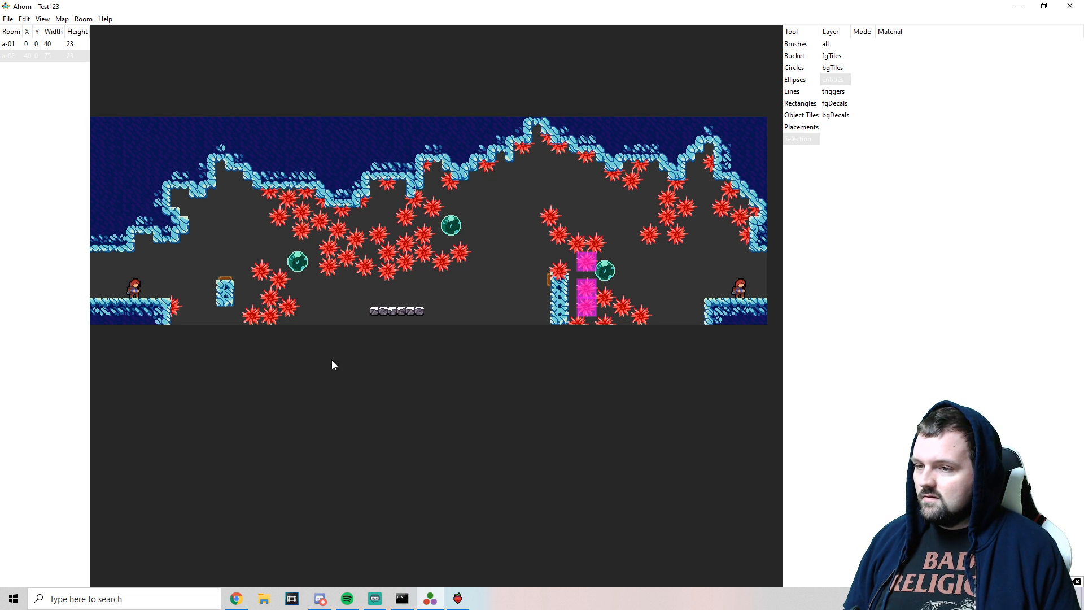
{"action": "left_click_drag", "start_coordinate": [463, 336], "coordinate": [386, 364]}
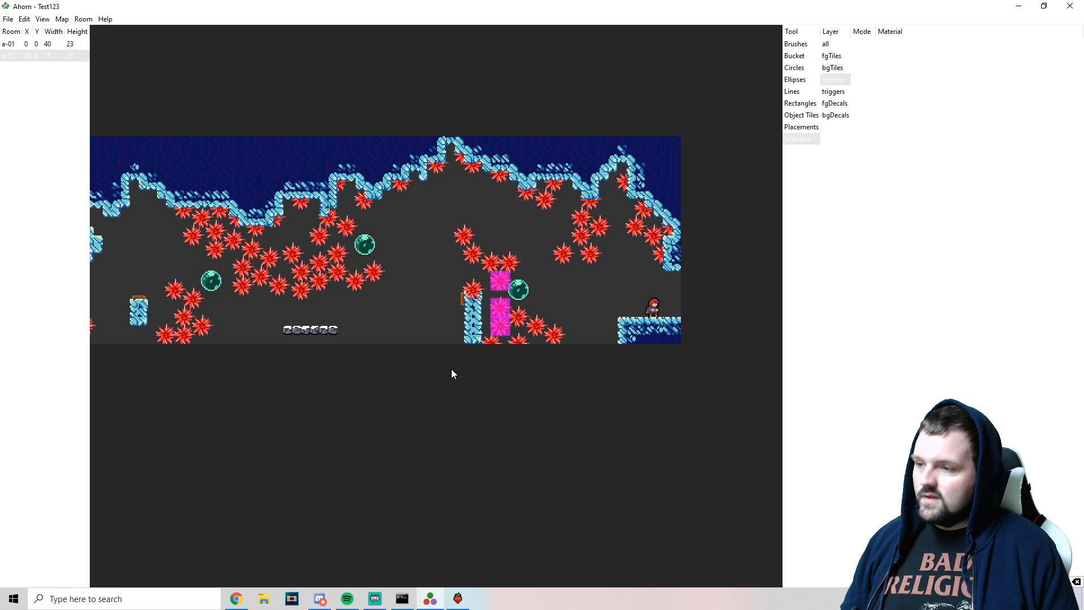
{"action": "left_click_drag", "start_coordinate": [550, 361], "coordinate": [235, 389]}
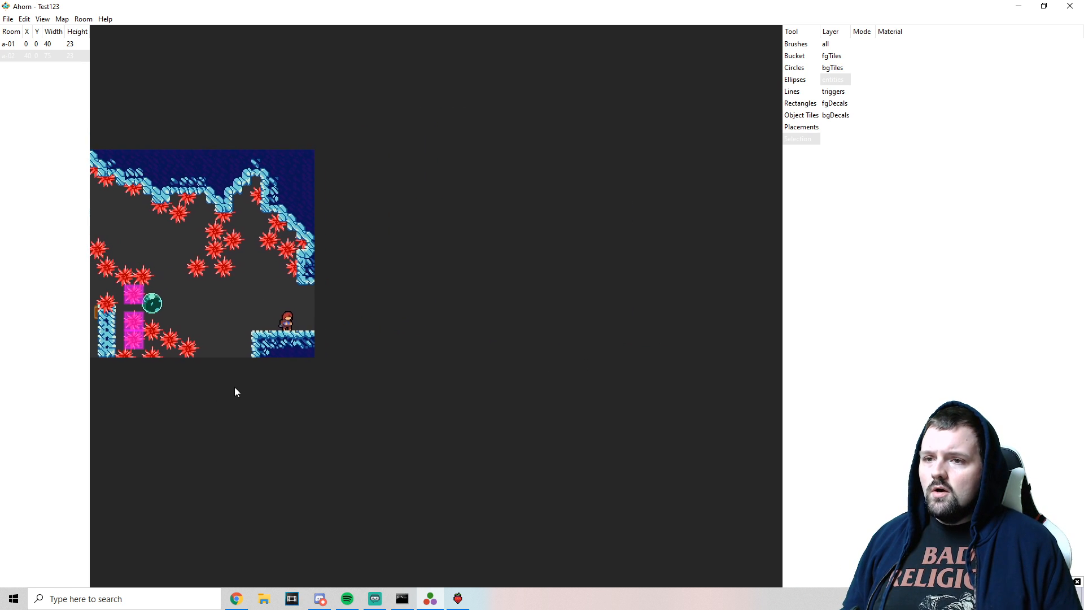
{"action": "left_click", "coordinate": [81, 20]}
{"action": "left_click", "coordinate": [90, 32]}
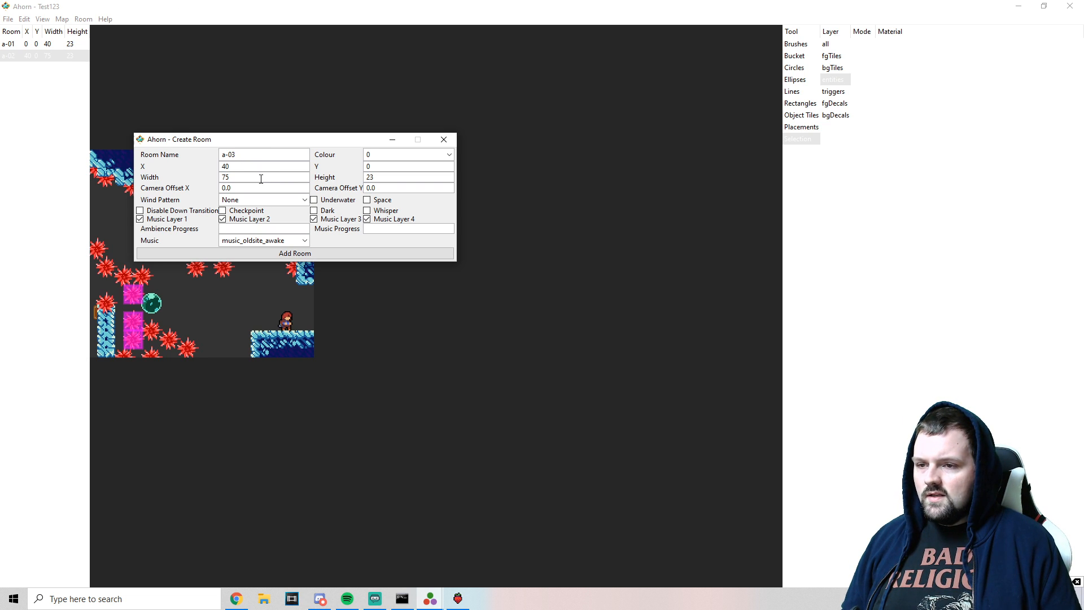
{"action": "left_click_drag", "start_coordinate": [258, 178], "coordinate": [212, 176]}
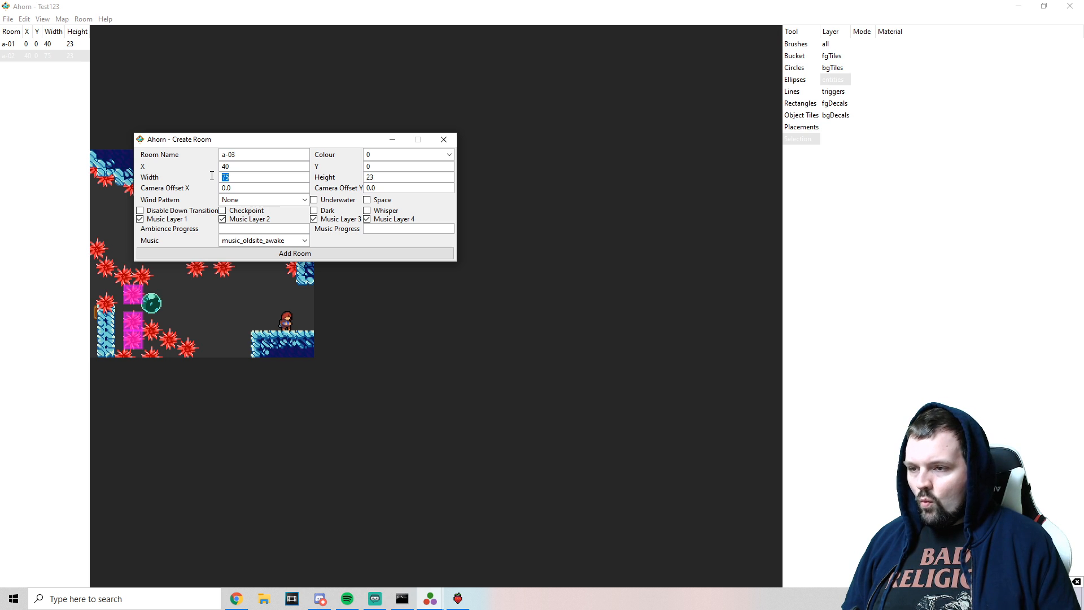
{"action": "type", "text": "40"}
{"action": "left_click_drag", "start_coordinate": [374, 177], "coordinate": [350, 174]}
{"action": "type", "text": "75"}
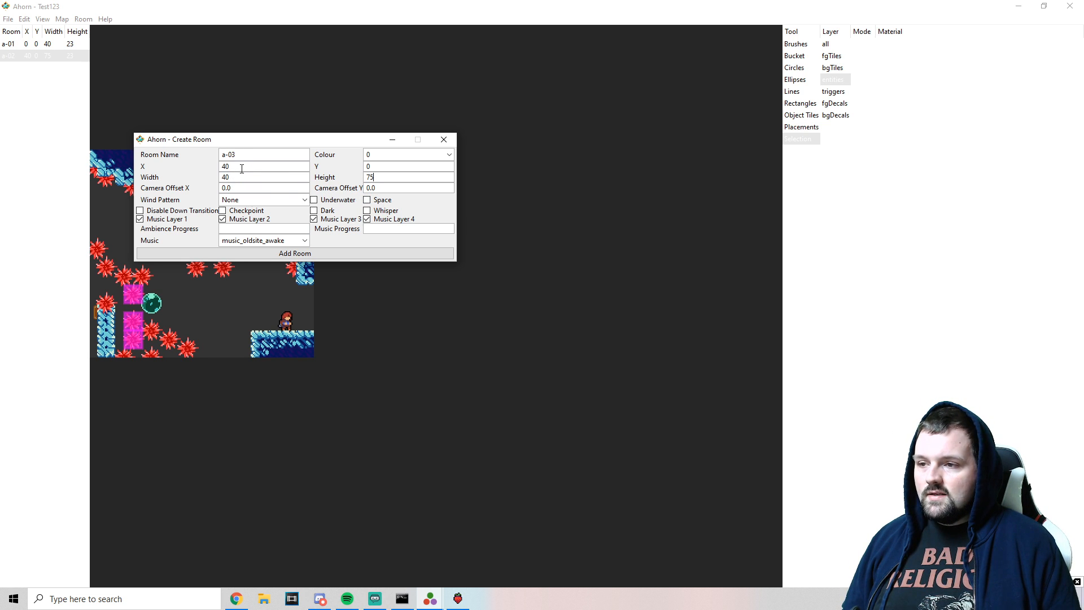
{"action": "left_click", "coordinate": [275, 256]}
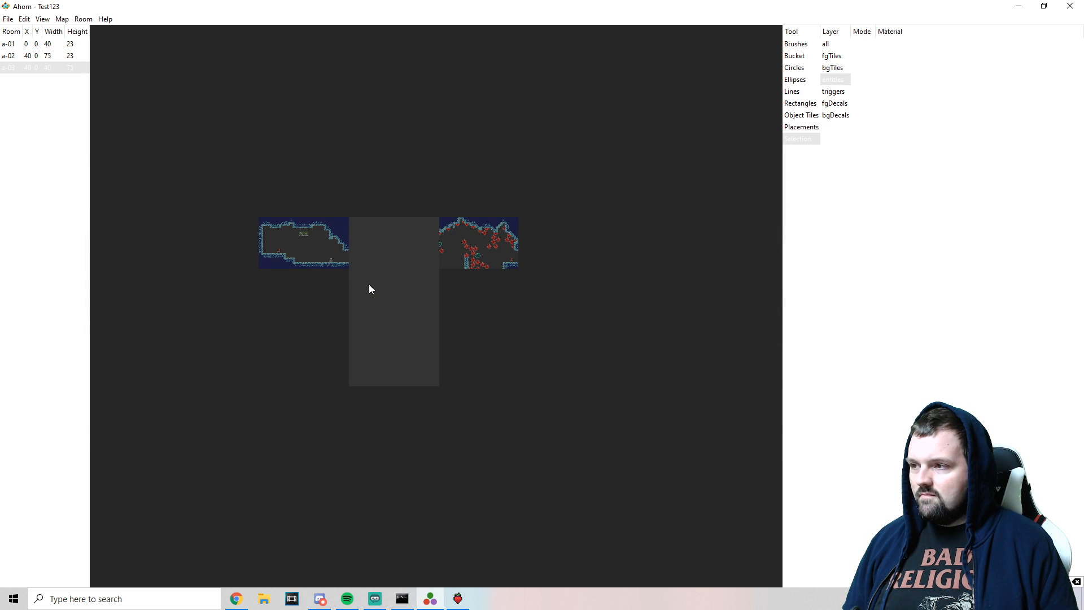
- Move room a-03 right until it sits flush against the right edge of room a-02
{"action": "key", "text": "Right"}
{"action": "key", "text": "Right"}
{"action": "key", "text": "Right"}
{"action": "key", "text": "Right"}
{"action": "key", "text": "Right"}
{"action": "key", "text": "Right"}
{"action": "key", "text": "Right"}
{"action": "key", "text": "Right"}
{"action": "key", "text": "Right"}
{"action": "key", "text": "Right"}
{"action": "key", "text": "Right"}
{"action": "key", "text": "Right"}
{"action": "key", "text": "Right"}
{"action": "key", "text": "Right"}
{"action": "key", "text": "Right"}
{"action": "key", "text": "Right"}
{"action": "key", "text": "Right"}
{"action": "key", "text": "Right"}
{"action": "key", "text": "Right"}
{"action": "key", "text": "Right"}
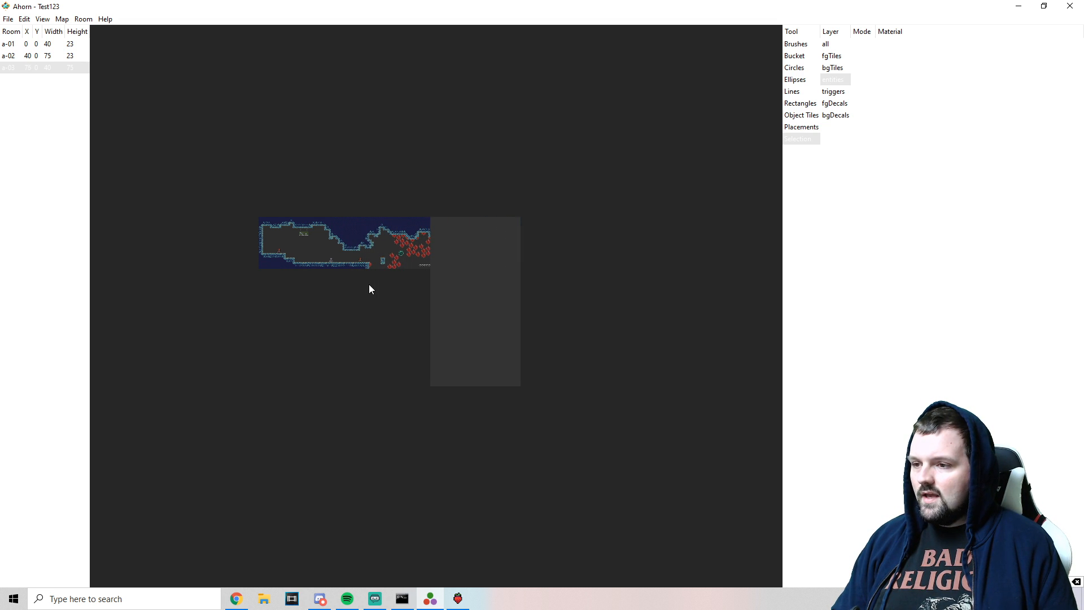
{"action": "key", "text": "Right"}
{"action": "key", "text": "Right"}
{"action": "key", "text": "Right"}
{"action": "key", "text": "Right"}
{"action": "key", "text": "Right"}
{"action": "key", "text": "Right"}
{"action": "key", "text": "Right"}
{"action": "key", "text": "Right"}
{"action": "key", "text": "Right"}
{"action": "key", "text": "Right"}
{"action": "key", "text": "Right"}
{"action": "key", "text": "Right"}
{"action": "key", "text": "Right"}
{"action": "key", "text": "Right"}
{"action": "key", "text": "Right"}
{"action": "key", "text": "Right"}
{"action": "key", "text": "Right"}
{"action": "key", "text": "Right"}
{"action": "key", "text": "Right"}
{"action": "key", "text": "Right"}
{"action": "key", "text": "Right"}
{"action": "key", "text": "Up"}
{"action": "key", "text": "Left"}
{"action": "key", "text": "Left"}
{"action": "key", "text": "Up"}
{"action": "key", "text": "Up"}
{"action": "key", "text": "Up"}
{"action": "key", "text": "Up"}
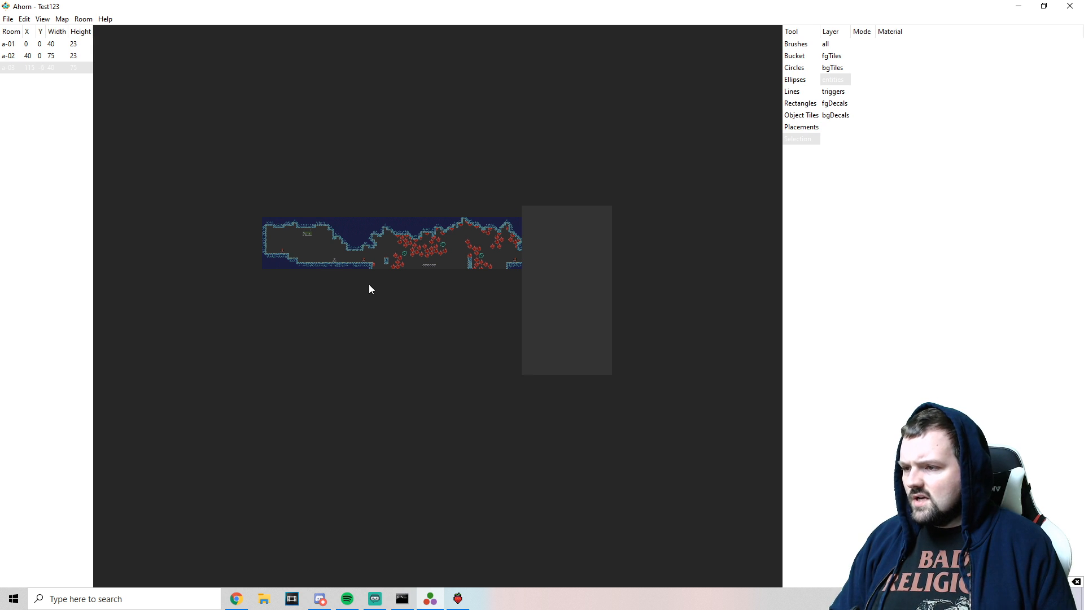
{"action": "key", "text": "Up"}
{"action": "key", "text": "Up"}
{"action": "key", "text": "Up"}
{"action": "key", "text": "Up"}
{"action": "key", "text": "Up"}
{"action": "key", "text": "Up"}
{"action": "key", "text": "Up"}
{"action": "key", "text": "Up"}
{"action": "key", "text": "Up"}
{"action": "key", "text": "Up"}
{"action": "key", "text": "Down"}
{"action": "key", "text": "Down"}
{"action": "key", "text": "Down"}
{"action": "key", "text": "Down"}
{"action": "key", "text": "Down"}
{"action": "key", "text": "Down"}
{"action": "key", "text": "Down"}
{"action": "key", "text": "Down"}
{"action": "key", "text": "Down"}
{"action": "key", "text": "Down"}
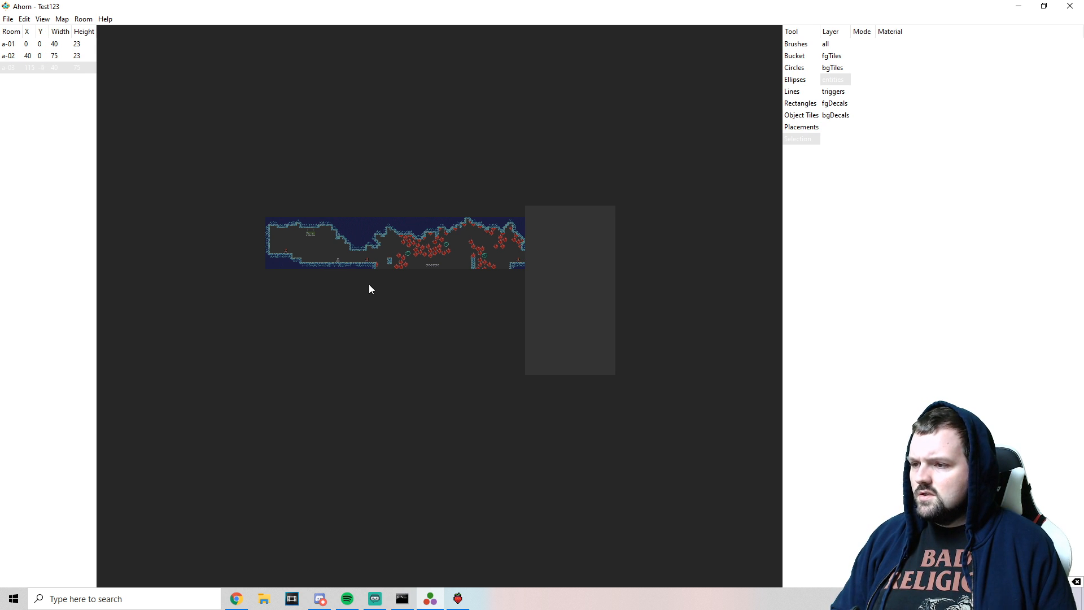
{"action": "key", "text": "Down"}
{"action": "key", "text": "Down"}
{"action": "key", "text": "Down"}
{"action": "key", "text": "Down"}
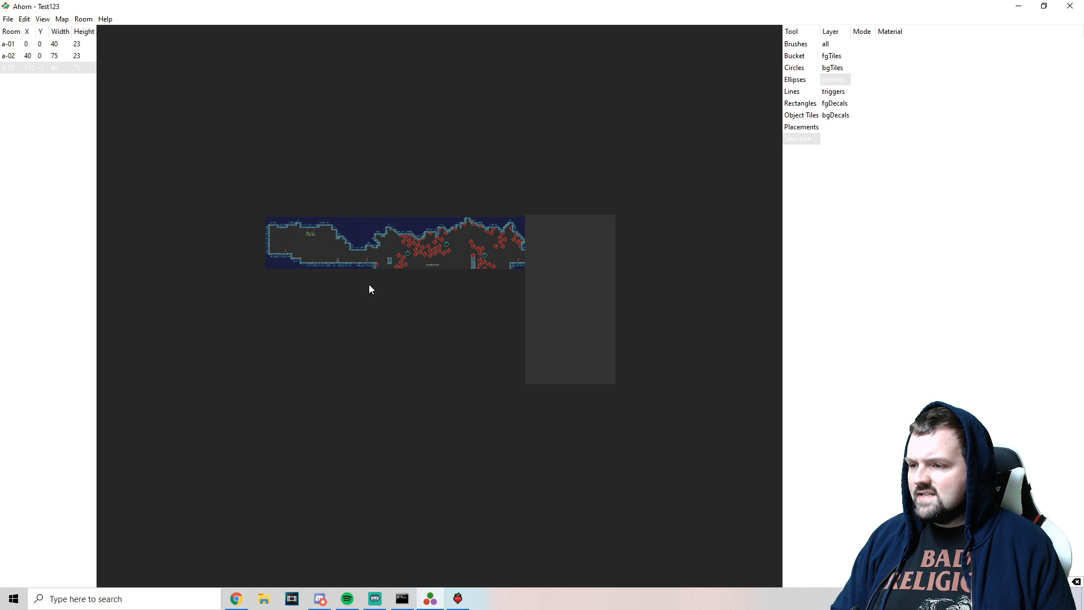
- Raise room a-03 until its bottom edge lines up with the bottom of room a-02
{"action": "key", "text": "Up"}
{"action": "key", "text": "Up"}
{"action": "key", "text": "Up"}
{"action": "key", "text": "Up"}
{"action": "key", "text": "Up"}
{"action": "key", "text": "Up"}
{"action": "key", "text": "Up"}
{"action": "key", "text": "Up"}
{"action": "key", "text": "Up"}
{"action": "key", "text": "Up"}
{"action": "key", "text": "Up"}
{"action": "key", "text": "Up"}
{"action": "key", "text": "Up"}
{"action": "key", "text": "Up"}
{"action": "key", "text": "Up"}
{"action": "key", "text": "Up"}
{"action": "key", "text": "Up"}
{"action": "key", "text": "Up"}
{"action": "key", "text": "Up"}
{"action": "key", "text": "Up"}
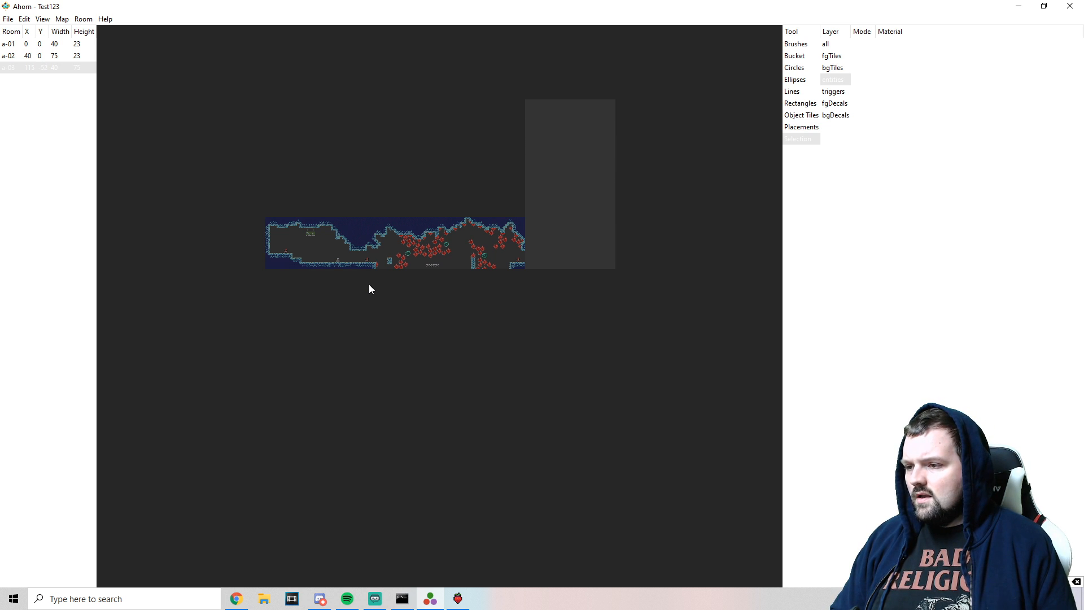
{"action": "scroll", "coordinate": [475, 263], "scroll_direction": "up", "scroll_amount": 3}
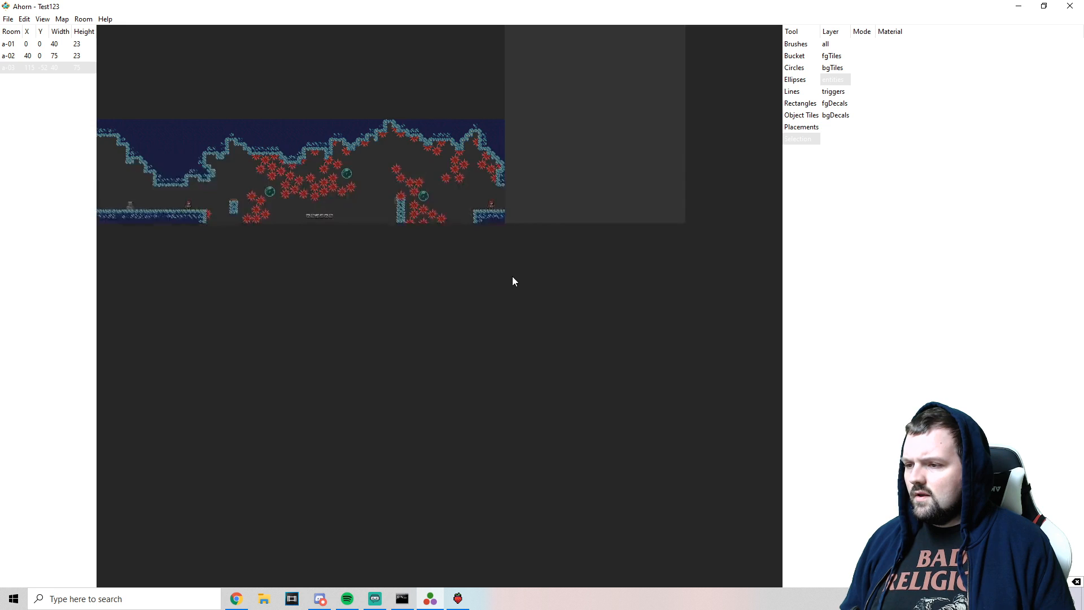
- Fill a two-tile-wide Reflection foreground wall with the Rectangles tool along room a-03's left edge, beside a-02's solid wall above the doorway
{"action": "scroll", "coordinate": [354, 323], "scroll_direction": "up", "scroll_amount": 3}
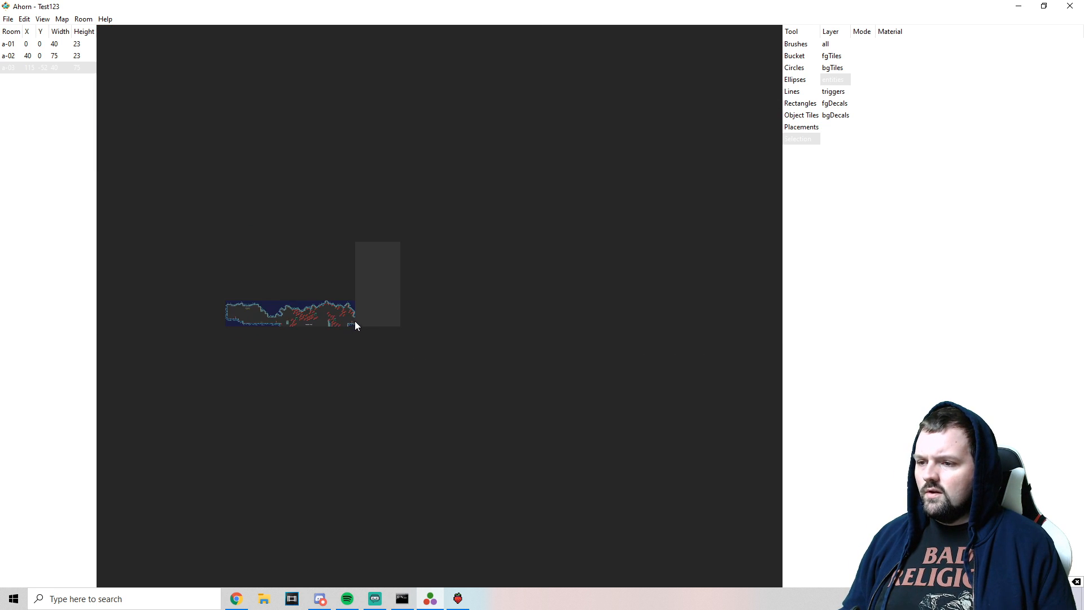
{"action": "scroll", "coordinate": [309, 376], "scroll_direction": "up", "scroll_amount": 3}
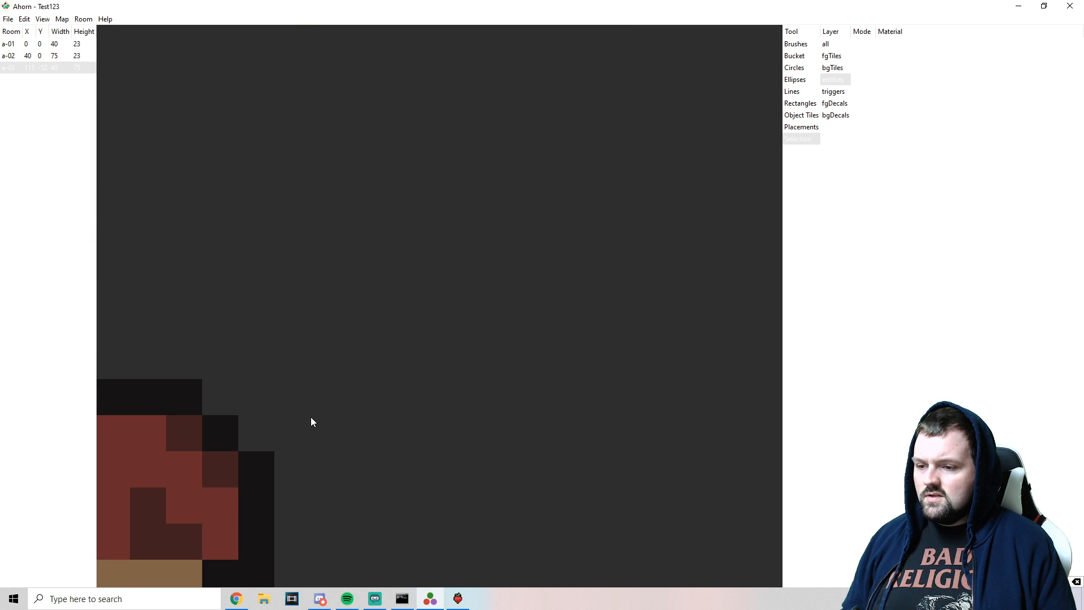
{"action": "key", "text": "Down"}
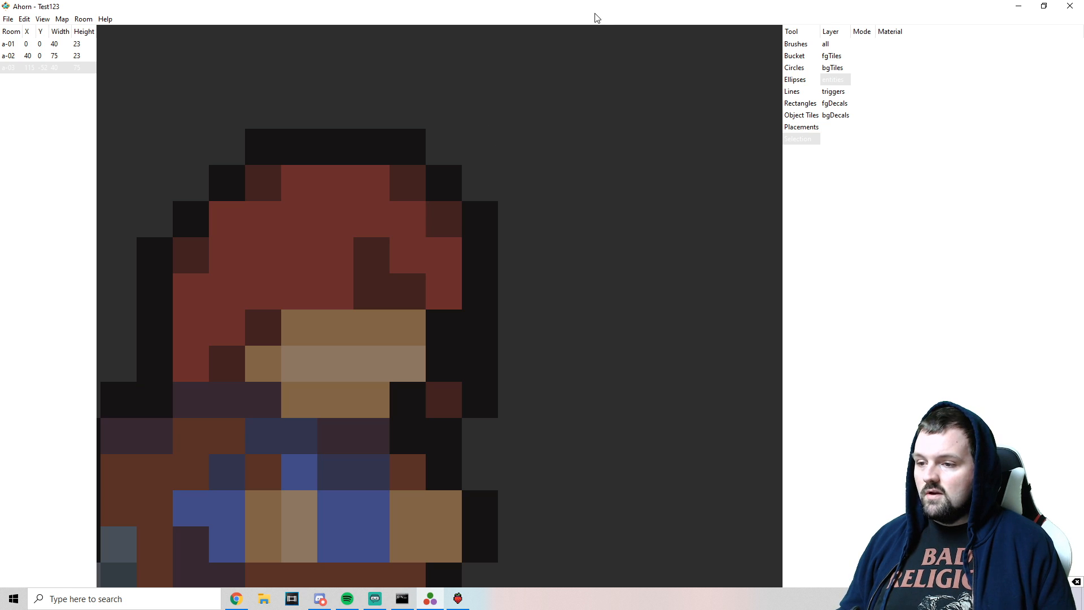
{"action": "scroll", "coordinate": [558, 164], "scroll_direction": "down", "scroll_amount": 5}
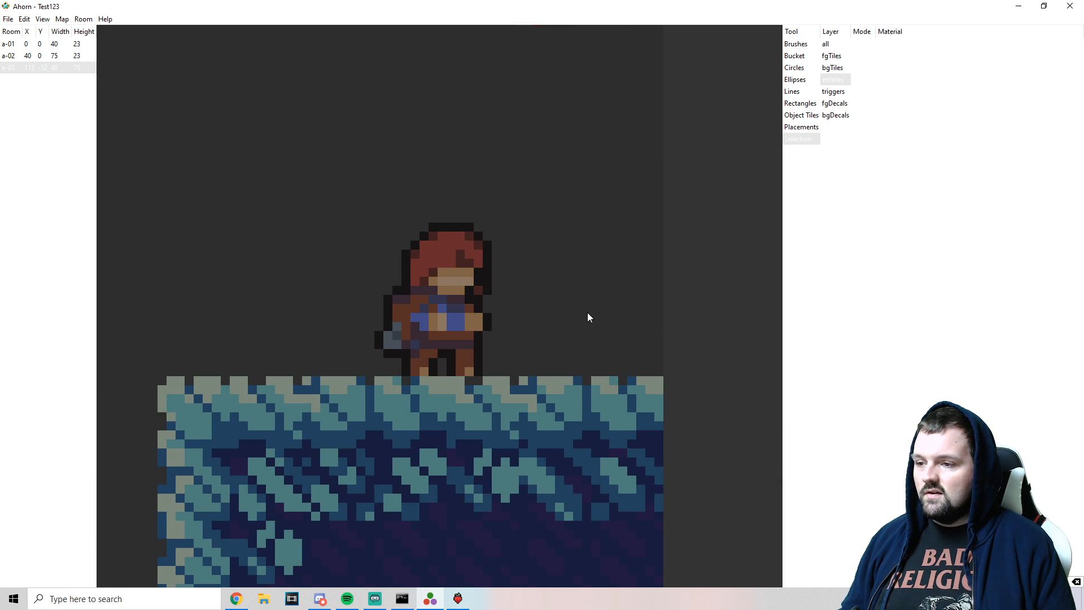
{"action": "scroll", "coordinate": [506, 337], "scroll_direction": "down", "scroll_amount": 5}
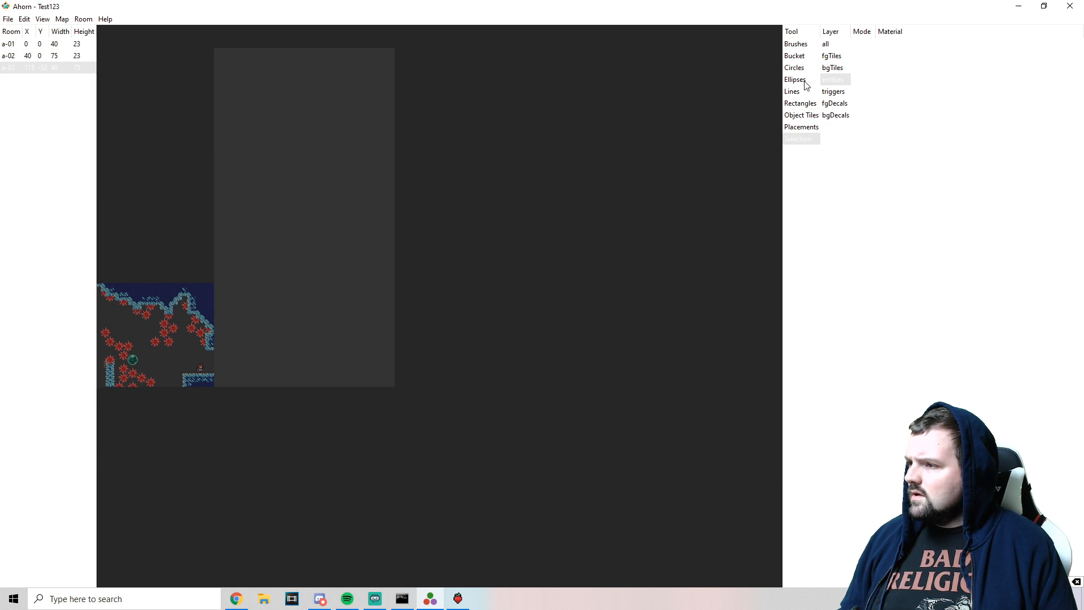
{"action": "left_click", "coordinate": [800, 103]}
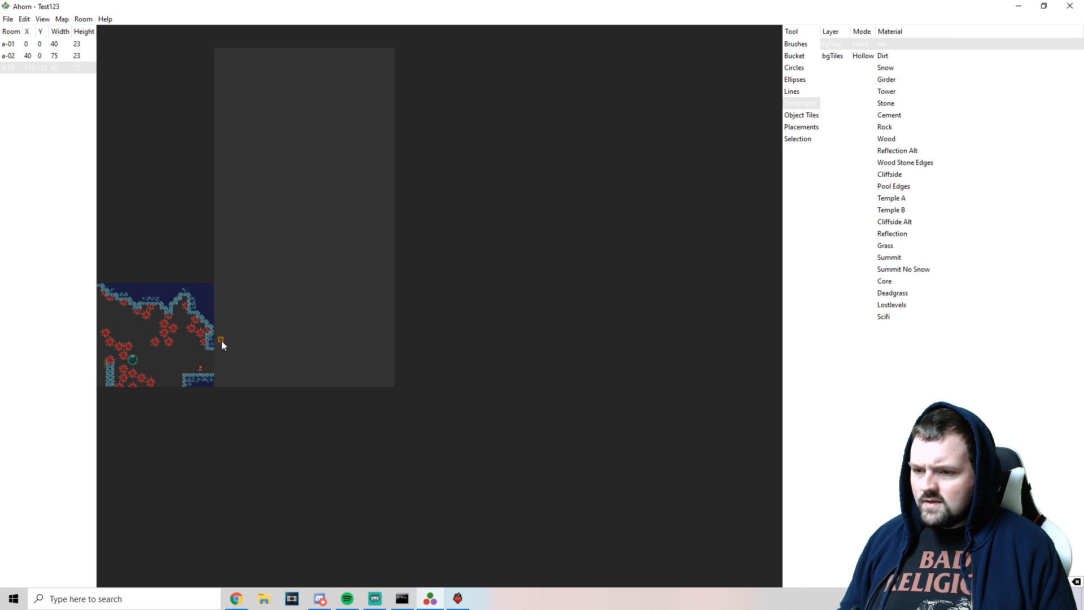
{"action": "left_click_drag", "start_coordinate": [219, 308], "coordinate": [217, 288]}
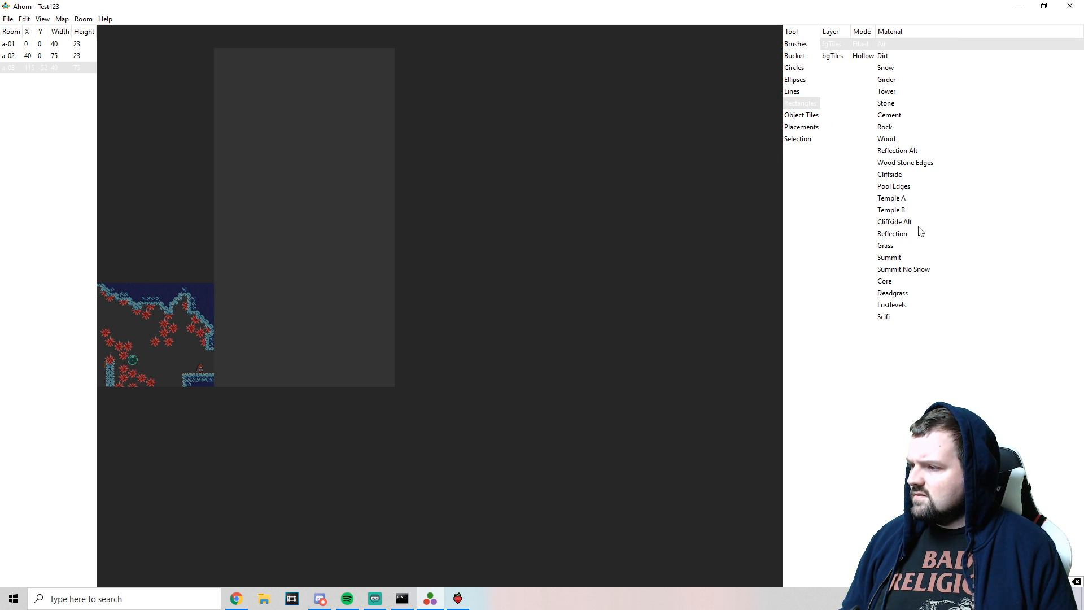
{"action": "left_click", "coordinate": [891, 237]}
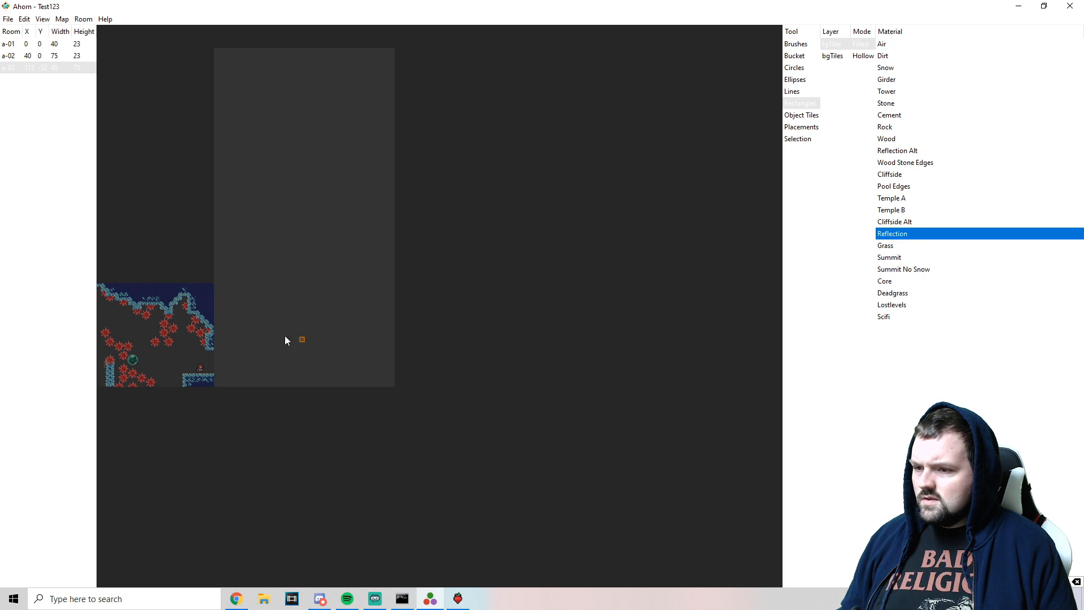
{"action": "left_click_drag", "start_coordinate": [216, 346], "coordinate": [217, 298]}
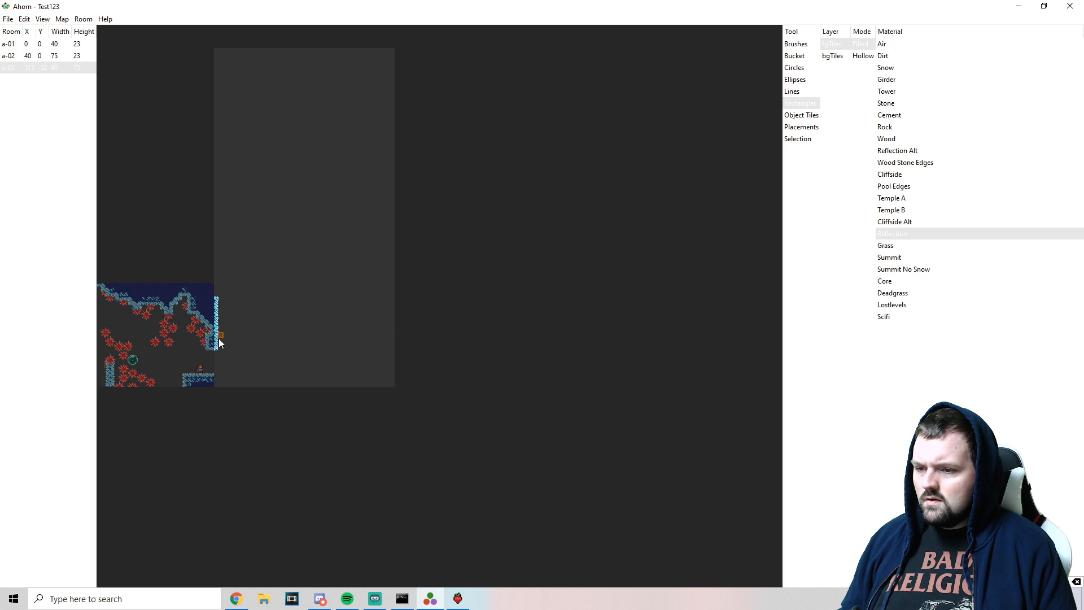
{"action": "left_click_drag", "start_coordinate": [219, 347], "coordinate": [219, 294]}
- Fill a Reflection ledge five tiles wide and three high continuing a-02's floor into a-03, and add one tile below the wall's outer column
{"action": "key", "text": "Left"}
{"action": "key", "text": "Down"}
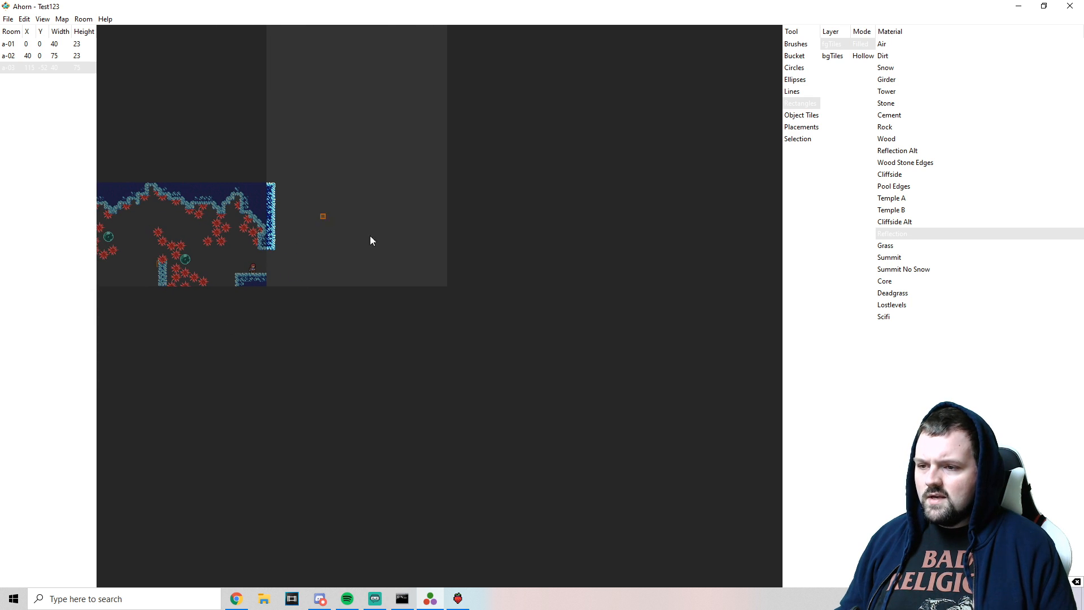
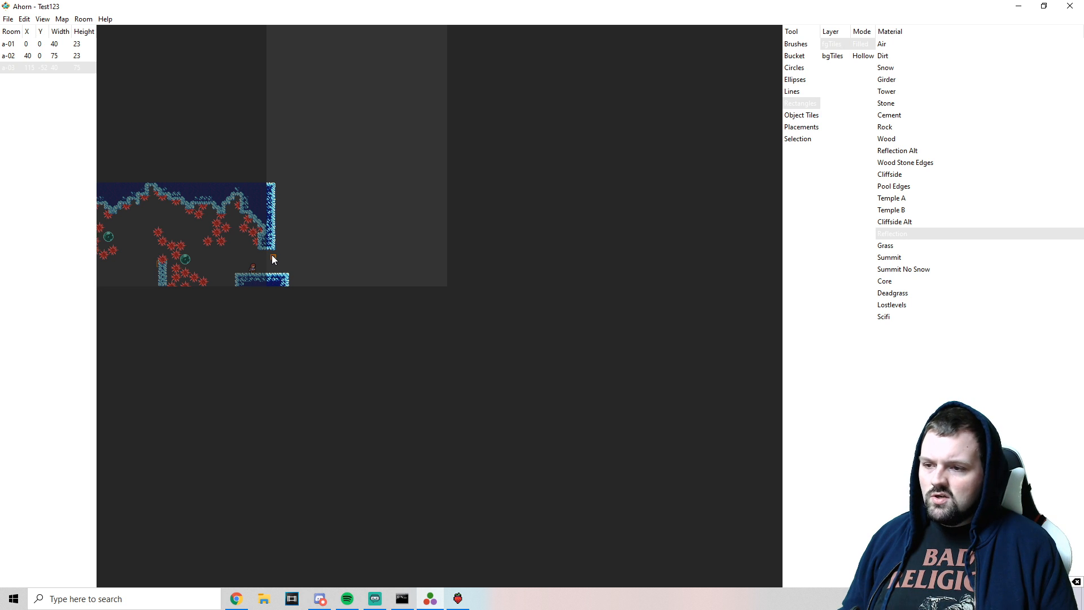
{"action": "scroll", "coordinate": [280, 257], "scroll_direction": "up", "scroll_amount": 2}
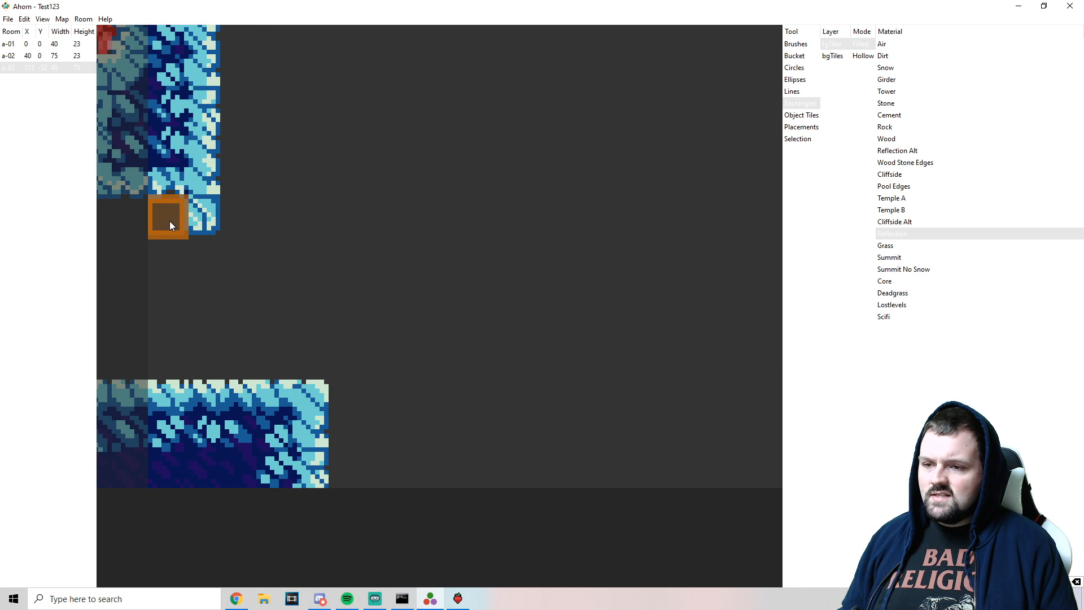
{"action": "left_click_drag", "start_coordinate": [206, 262], "coordinate": [439, 273]}
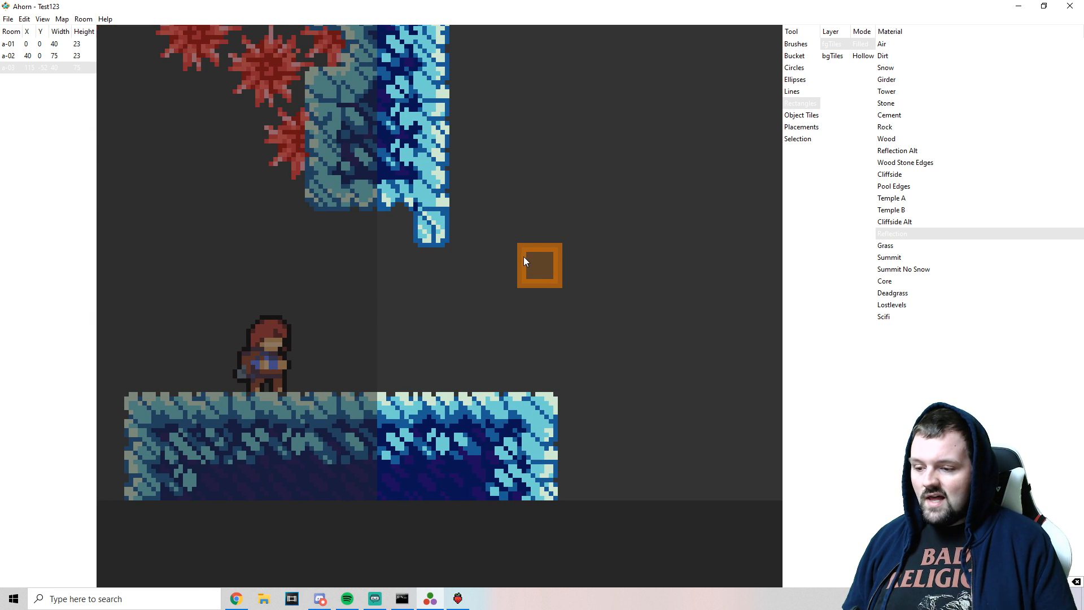
- Undo the last tile placed below the wall and extend the two-tile-wide Reflection wall up to the room's top edge
{"action": "key", "text": "ctrl+z"}
{"action": "scroll", "coordinate": [482, 287], "scroll_direction": "down", "scroll_amount": 3}
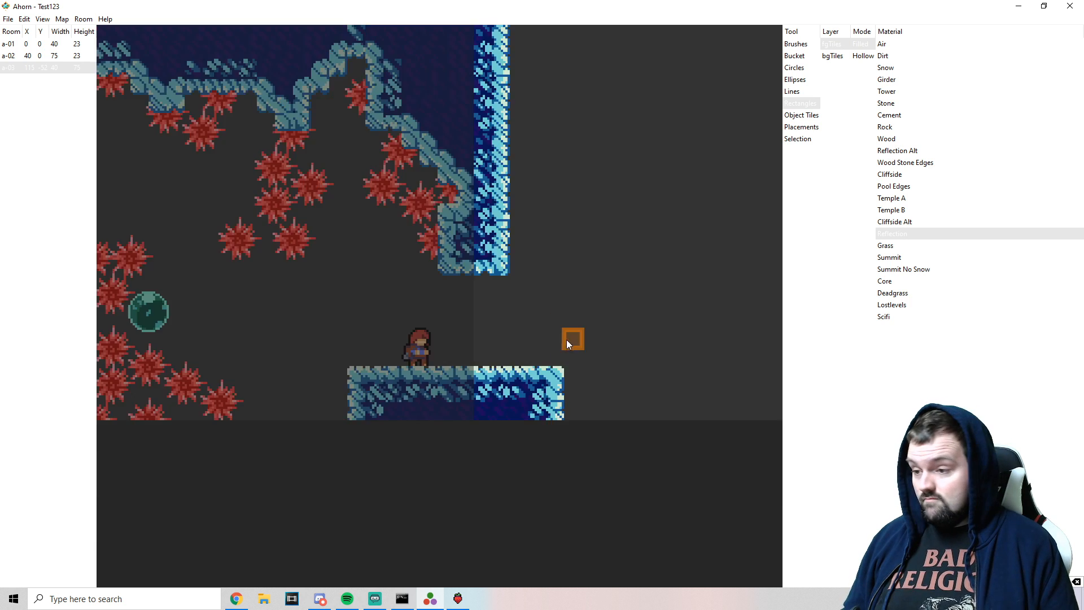
{"action": "left_click_drag", "start_coordinate": [616, 340], "coordinate": [373, 271]}
{"action": "left_click_drag", "start_coordinate": [295, 122], "coordinate": [268, 364]}
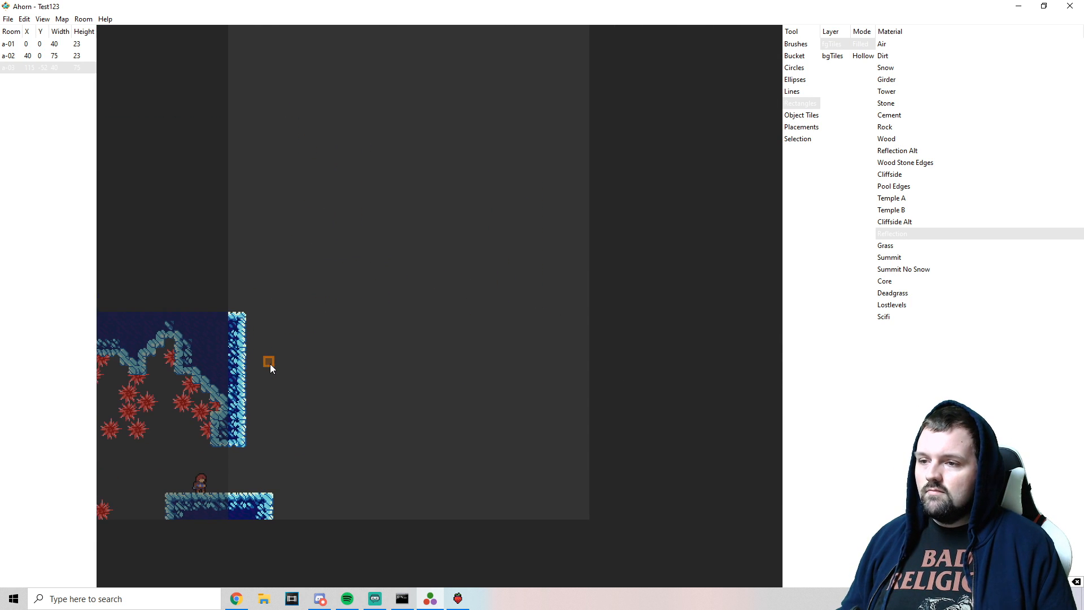
{"action": "scroll", "coordinate": [266, 281], "scroll_direction": "down", "scroll_amount": 2}
{"action": "left_click_drag", "start_coordinate": [259, 288], "coordinate": [264, 242]}
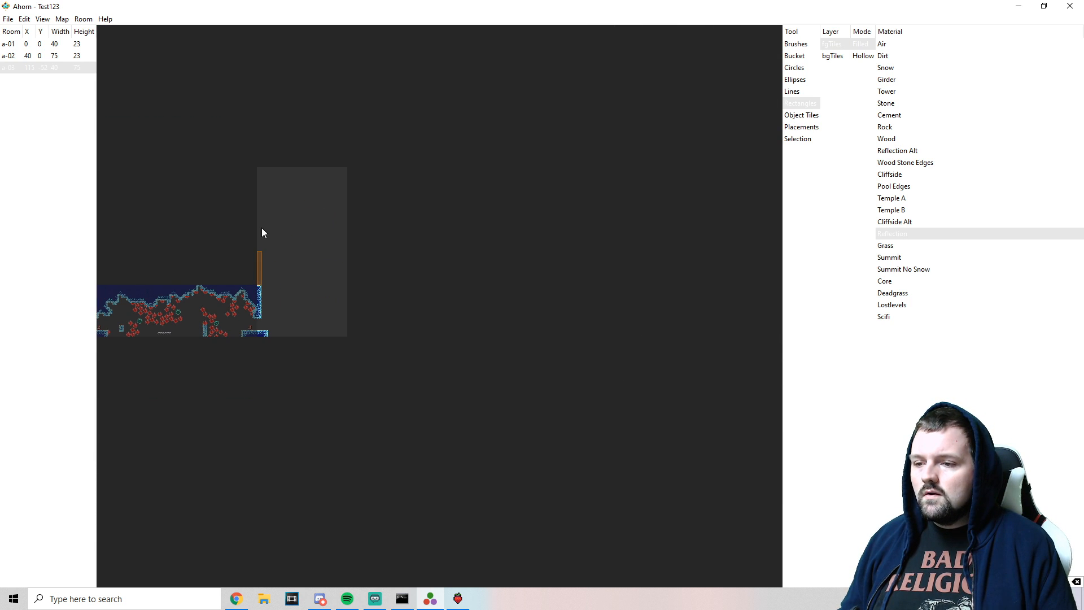
{"action": "left_click_drag", "start_coordinate": [259, 168], "coordinate": [261, 168]}
{"action": "scroll", "coordinate": [288, 298], "scroll_direction": "up", "scroll_amount": 2}
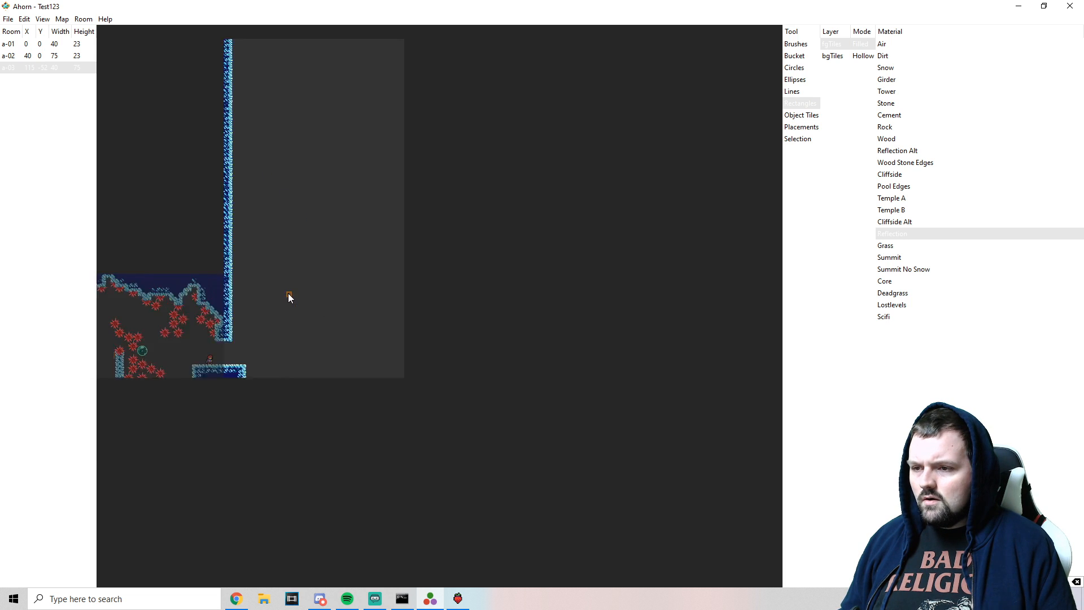
- Place a Kevin (Both) block, 48 wide and 32 high, in the open space right of the tall wall
{"action": "key", "text": "Left"}
{"action": "key", "text": "Down"}
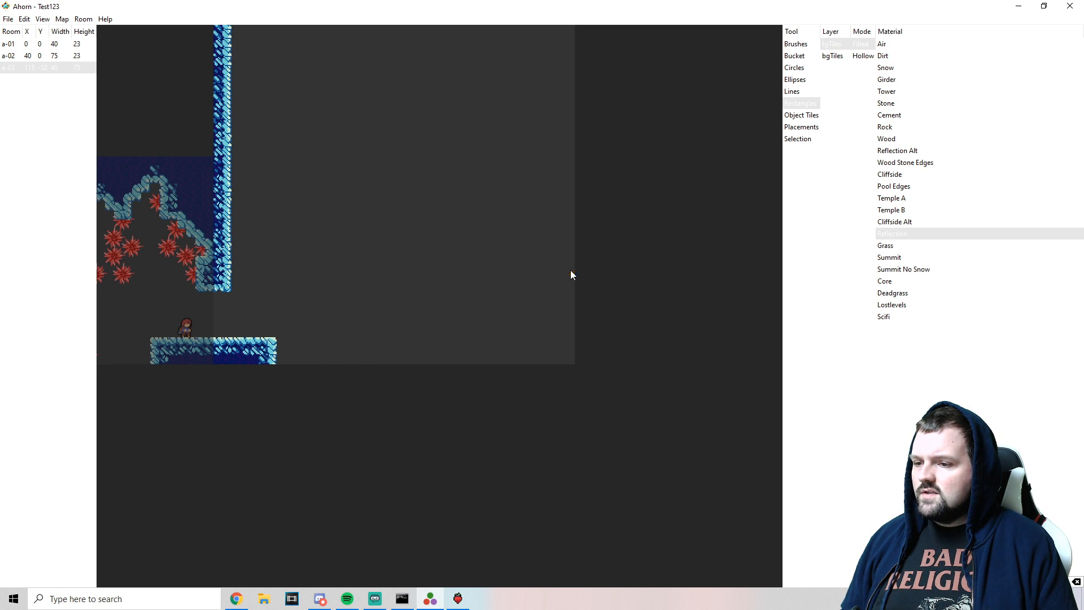
{"action": "left_click", "coordinate": [813, 127]}
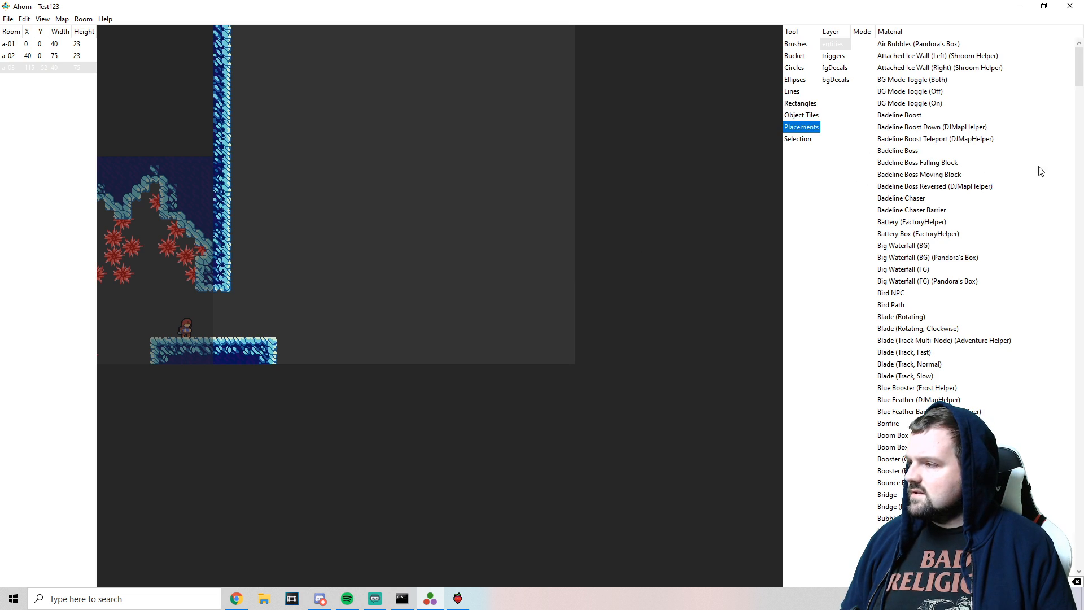
{"action": "left_click_drag", "start_coordinate": [1082, 68], "coordinate": [1082, 292]}
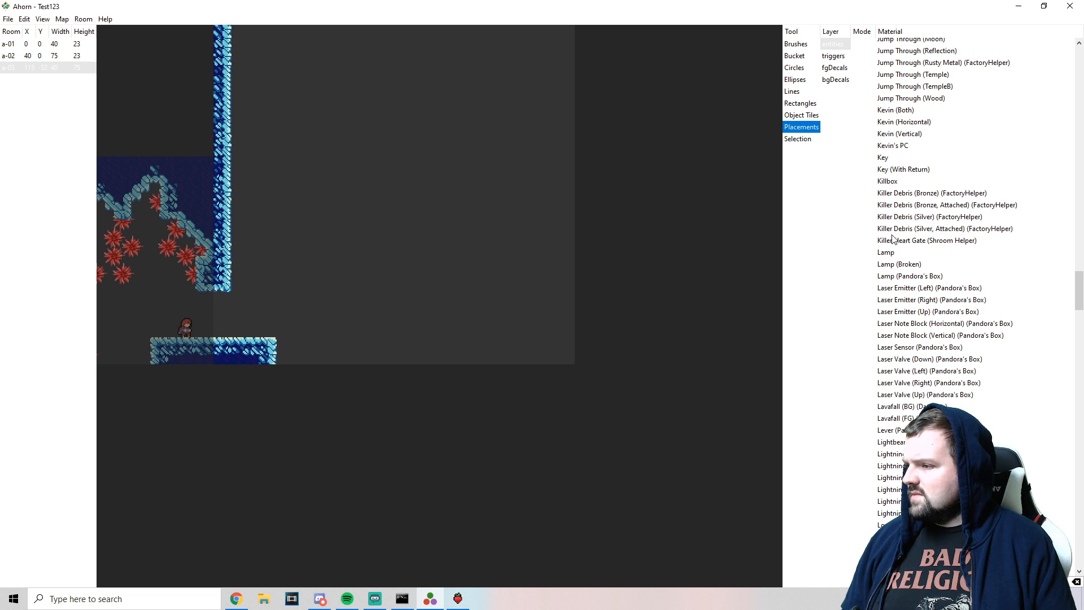
{"action": "scroll", "coordinate": [903, 166], "scroll_direction": "up", "scroll_amount": 1}
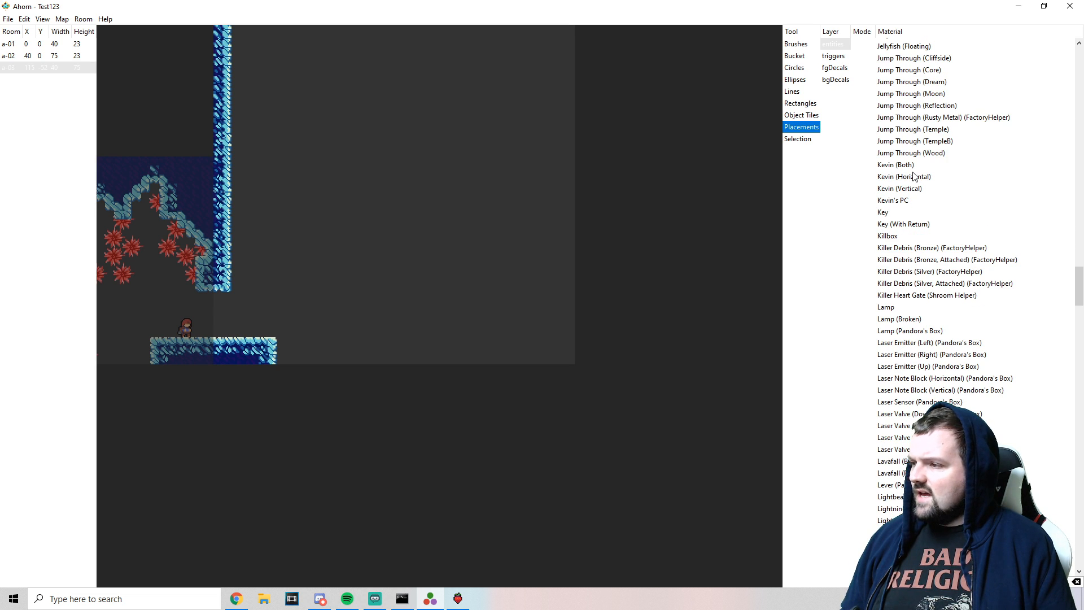
{"action": "left_click", "coordinate": [904, 168]}
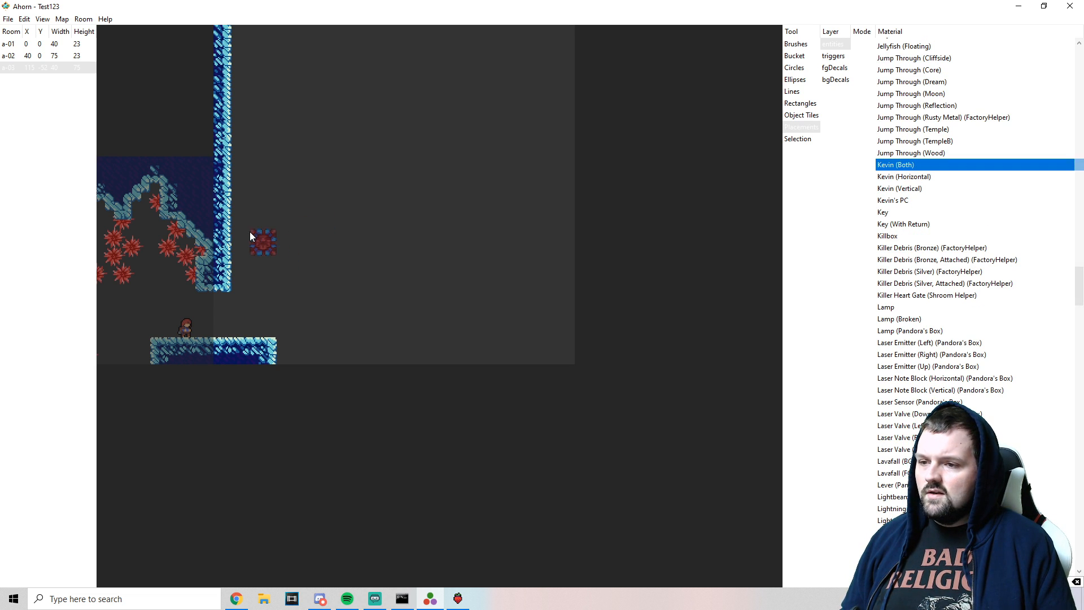
{"action": "left_click_drag", "start_coordinate": [261, 149], "coordinate": [305, 182]}
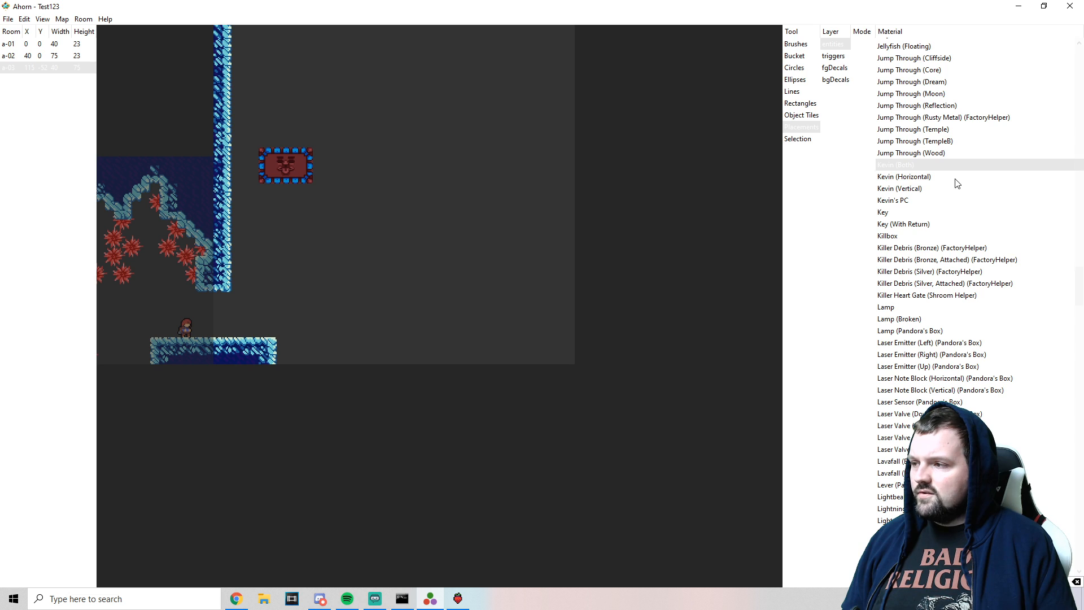
- Compare horizontal and vertical axes on the Kevin block and leave its axes set to horizontal
{"action": "left_click", "coordinate": [791, 139]}
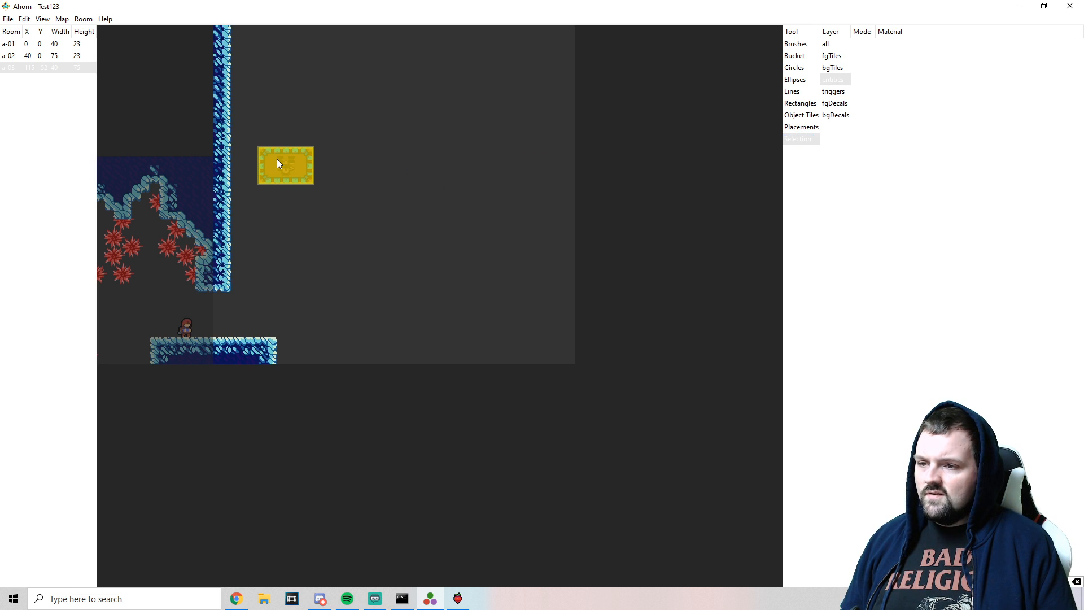
{"action": "right_click", "coordinate": [277, 161]}
{"action": "left_click", "coordinate": [542, 301]}
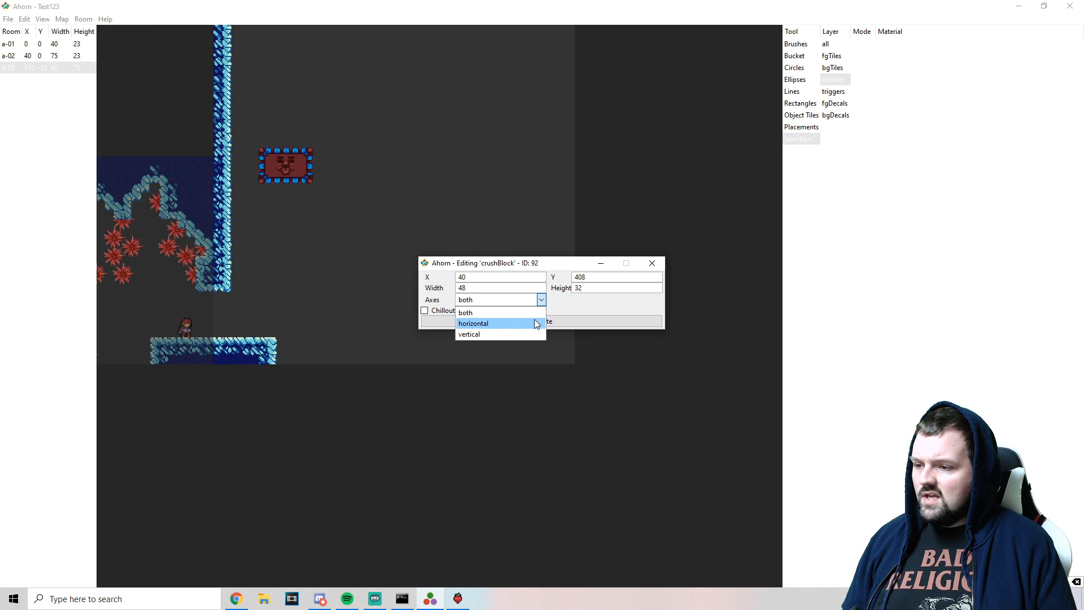
{"action": "left_click", "coordinate": [511, 327]}
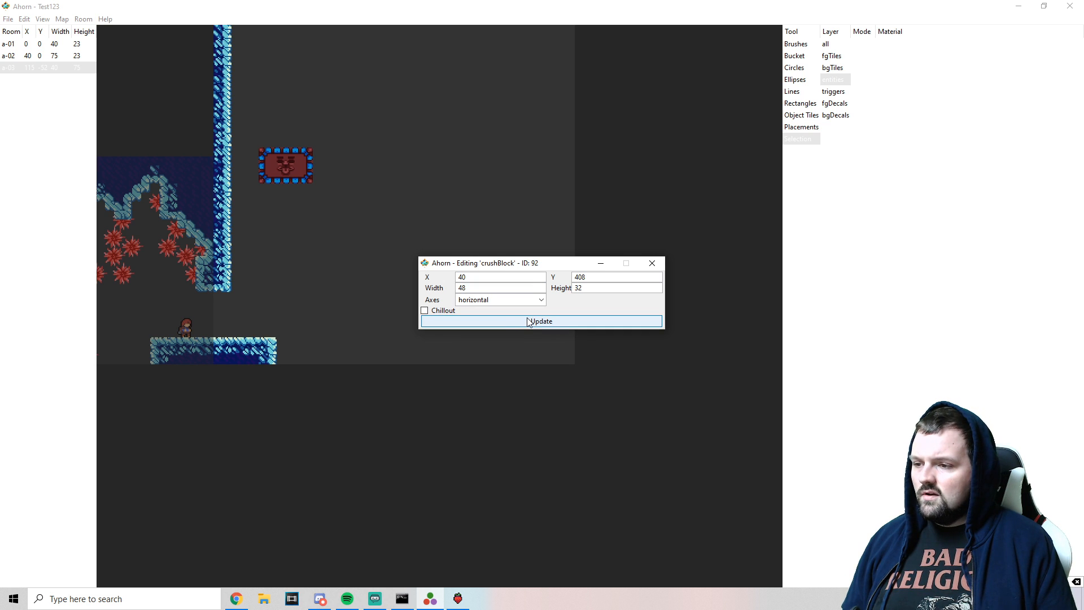
{"action": "left_click", "coordinate": [541, 301]}
{"action": "left_click", "coordinate": [516, 334]}
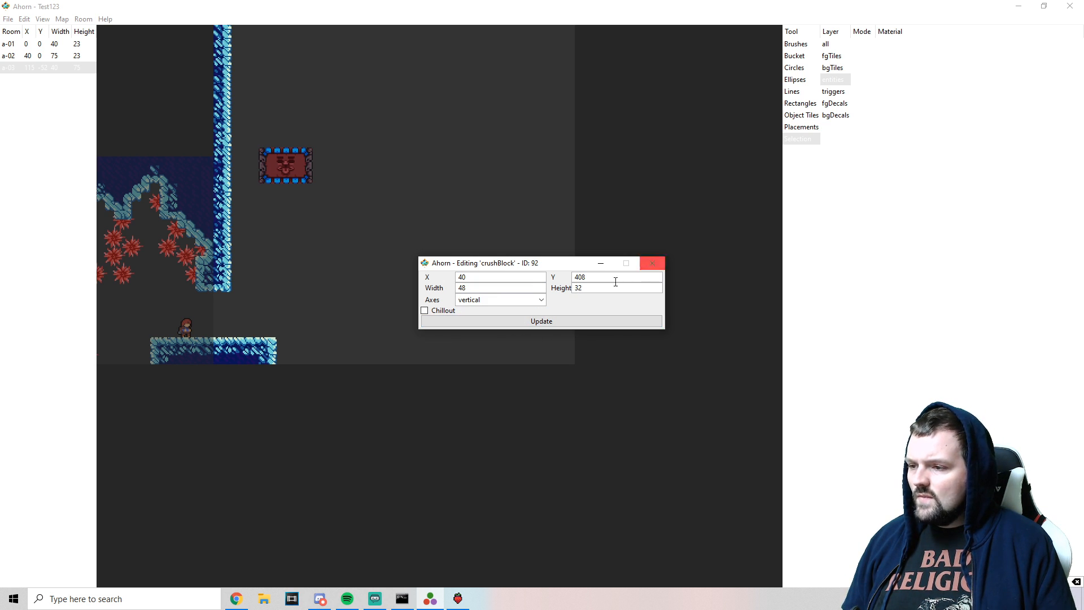
{"action": "left_click", "coordinate": [541, 300]}
{"action": "left_click", "coordinate": [498, 323]}
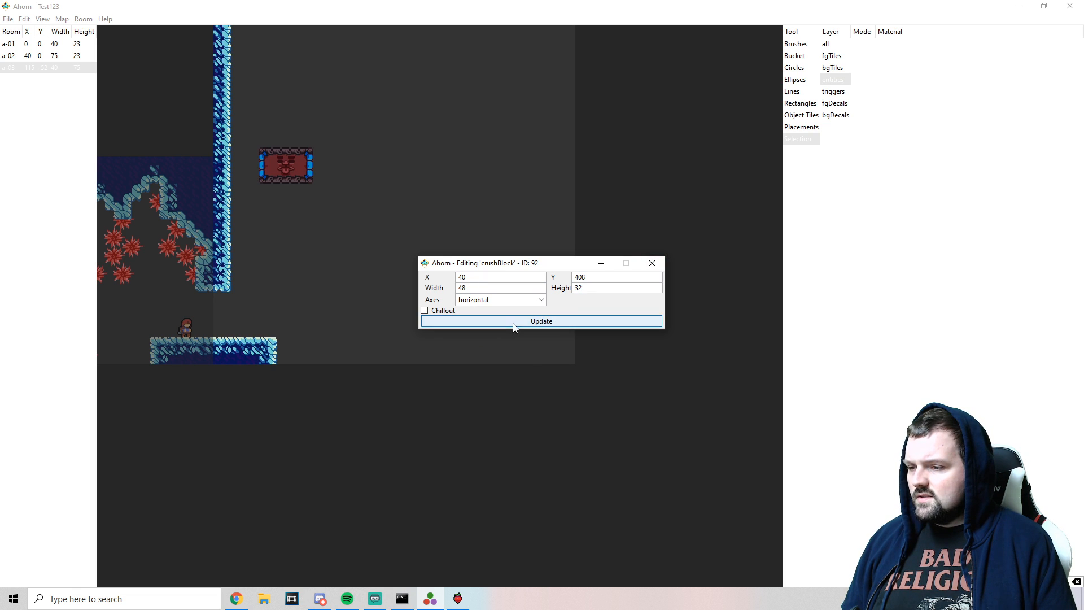
{"action": "left_click", "coordinate": [652, 262]}
- Move the Kevin block flush against the wall's lower end and extend the Reflection floor about seven tiles to the right
{"action": "left_click_drag", "start_coordinate": [293, 209], "coordinate": [298, 301]}
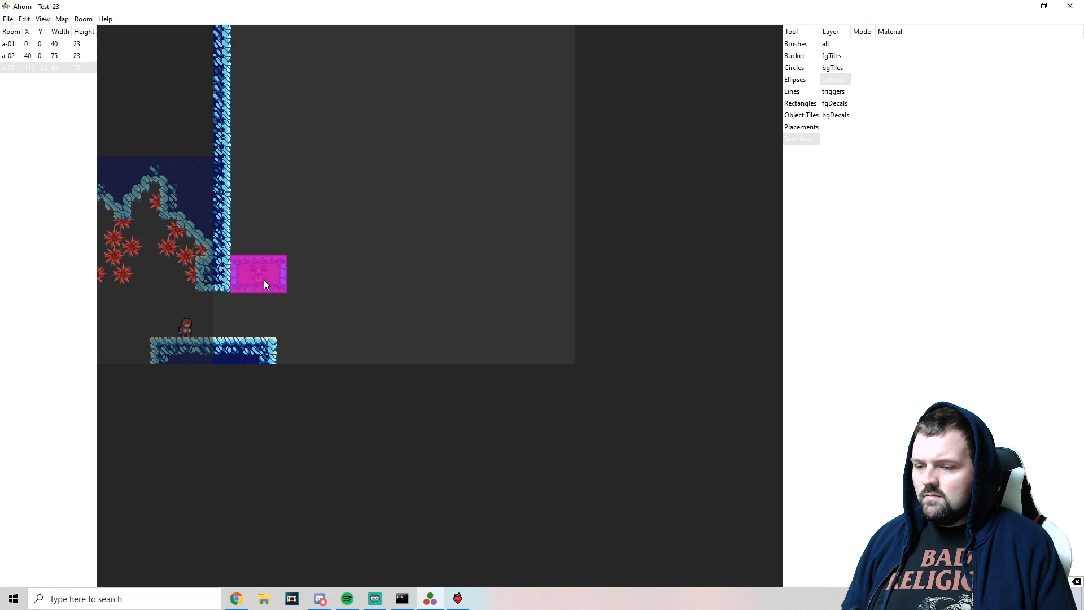
{"action": "left_click", "coordinate": [799, 104]}
{"action": "left_click_drag", "start_coordinate": [287, 345], "coordinate": [335, 365]}
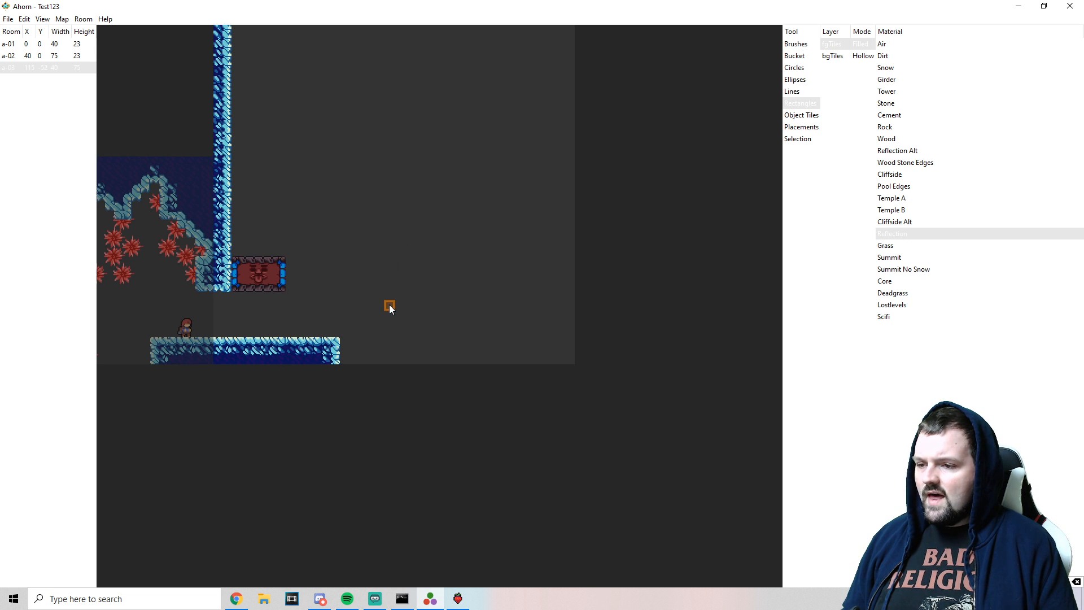
- Raise the Kevin block two tiles along the wall and add a two-tile-high Reflection pillar at the floor's right end
{"action": "left_click", "coordinate": [797, 138]}
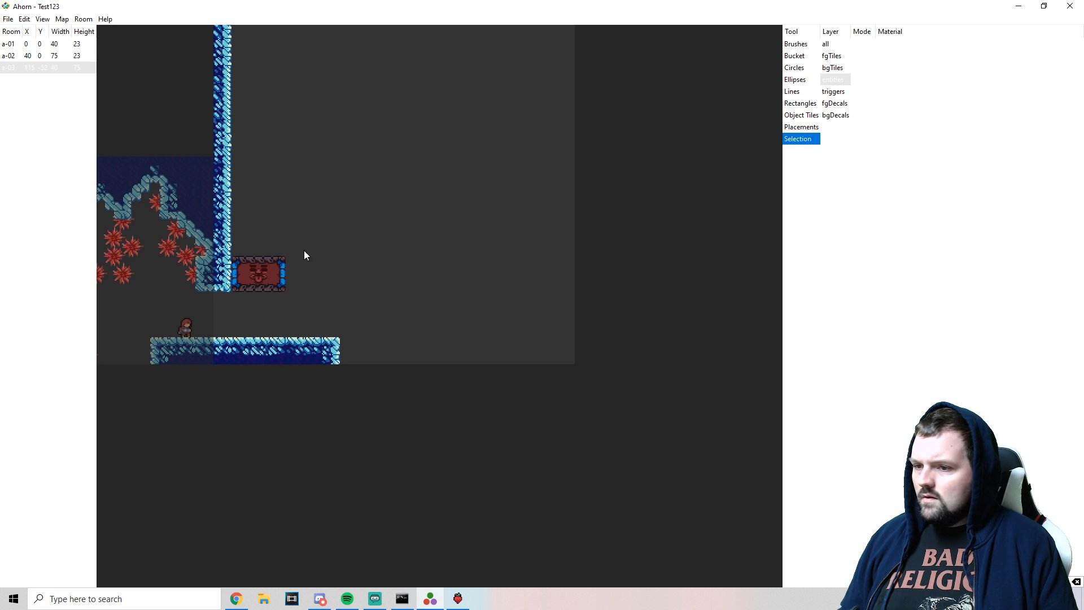
{"action": "left_click", "coordinate": [261, 278]}
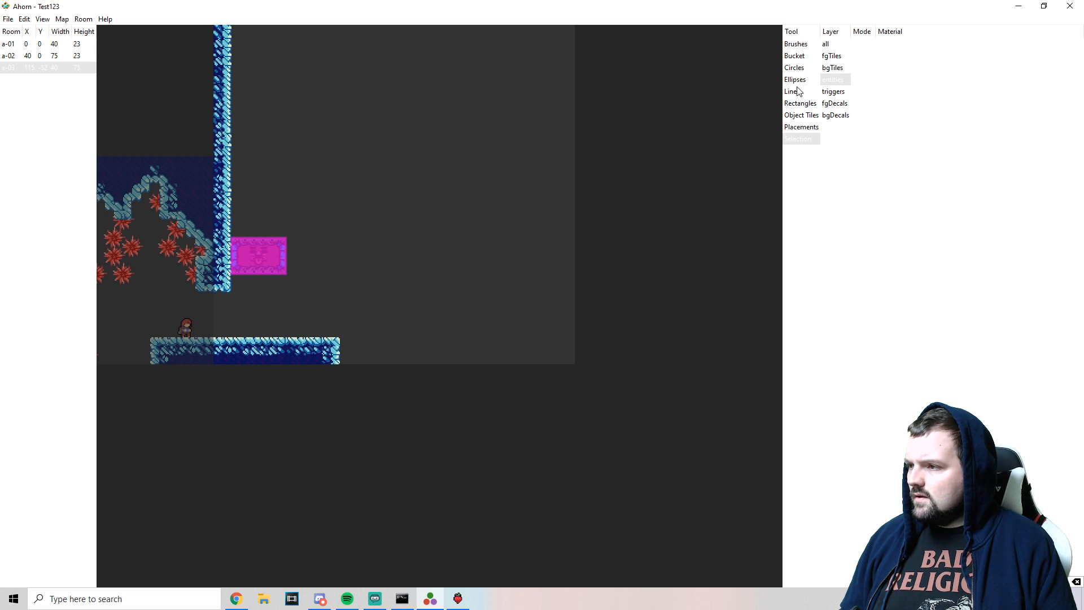
{"action": "left_click", "coordinate": [798, 56]}
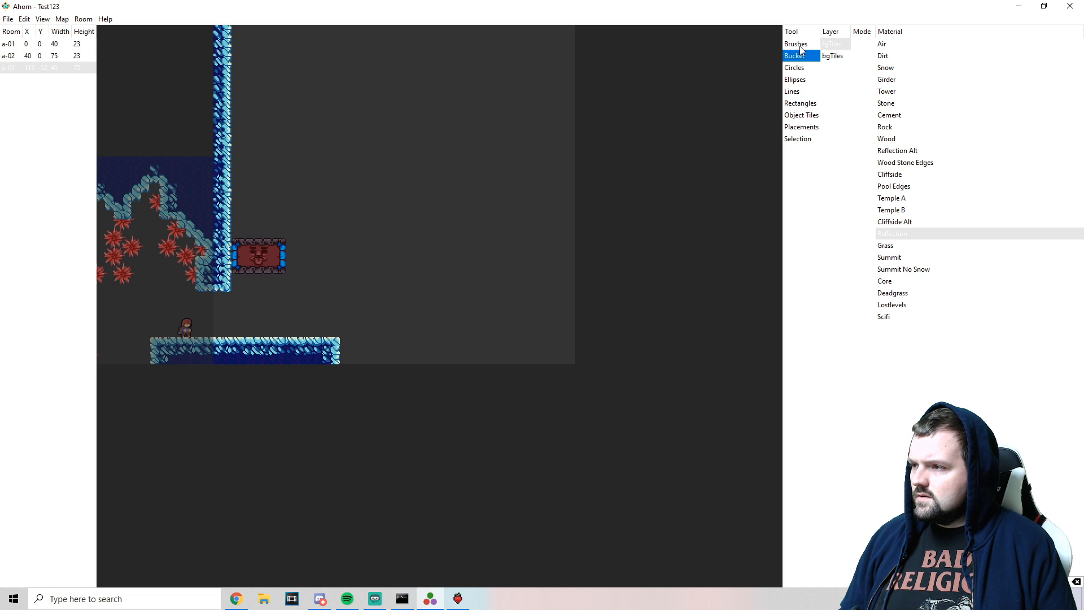
- Place a Spring (Up) on top of the short pillar at the floor's right end
{"action": "left_click", "coordinate": [801, 126]}
{"action": "left_click_drag", "start_coordinate": [1079, 85], "coordinate": [1080, 452]}
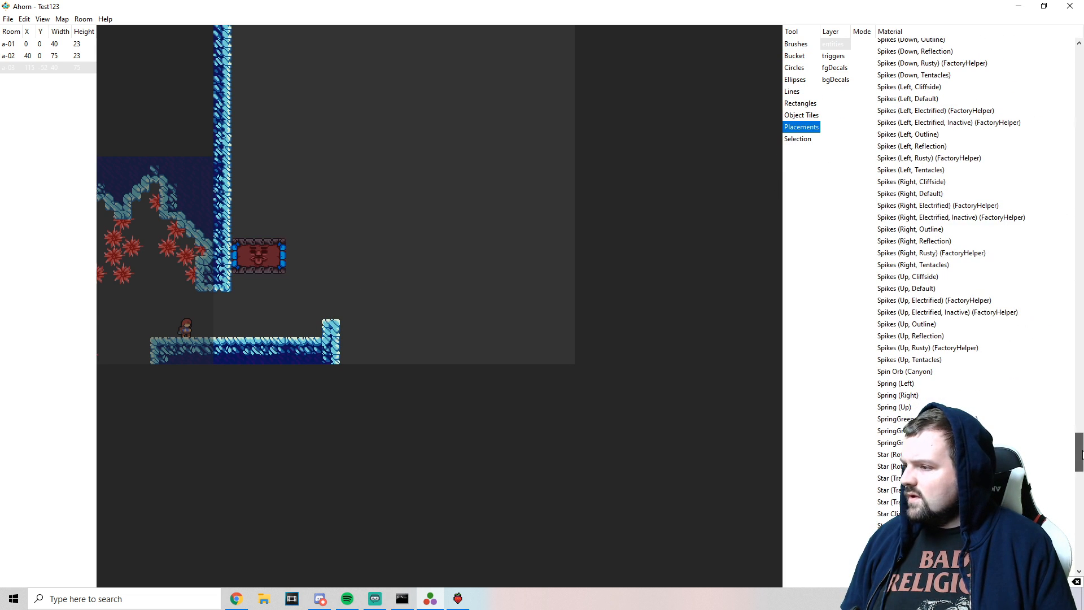
{"action": "left_click", "coordinate": [903, 406]}
{"action": "left_click", "coordinate": [331, 324]}
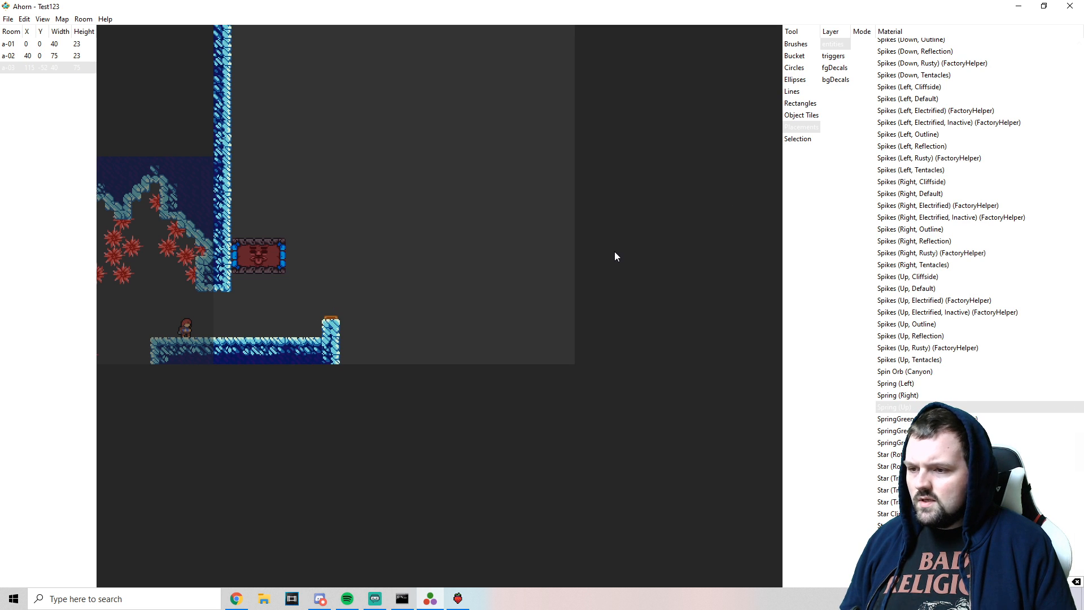
- Place clusters of Crystal Spinner (Red, Attached) right of the spring pillar and above the Kevin block
{"action": "left_click", "coordinate": [1082, 96]}
{"action": "scroll", "coordinate": [963, 257], "scroll_direction": "down", "scroll_amount": 10}
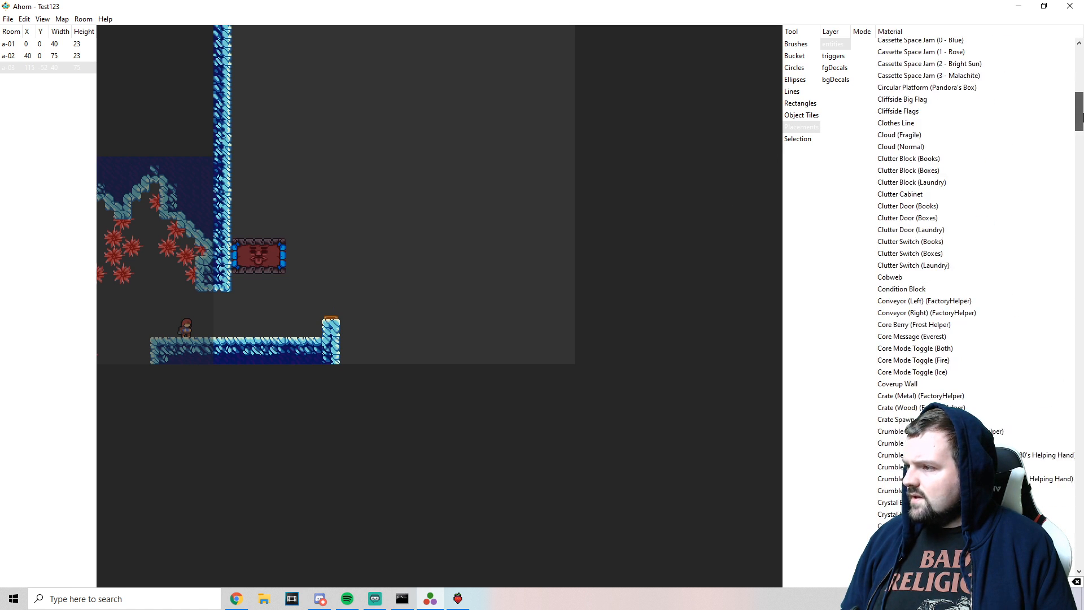
{"action": "left_click", "coordinate": [942, 326]}
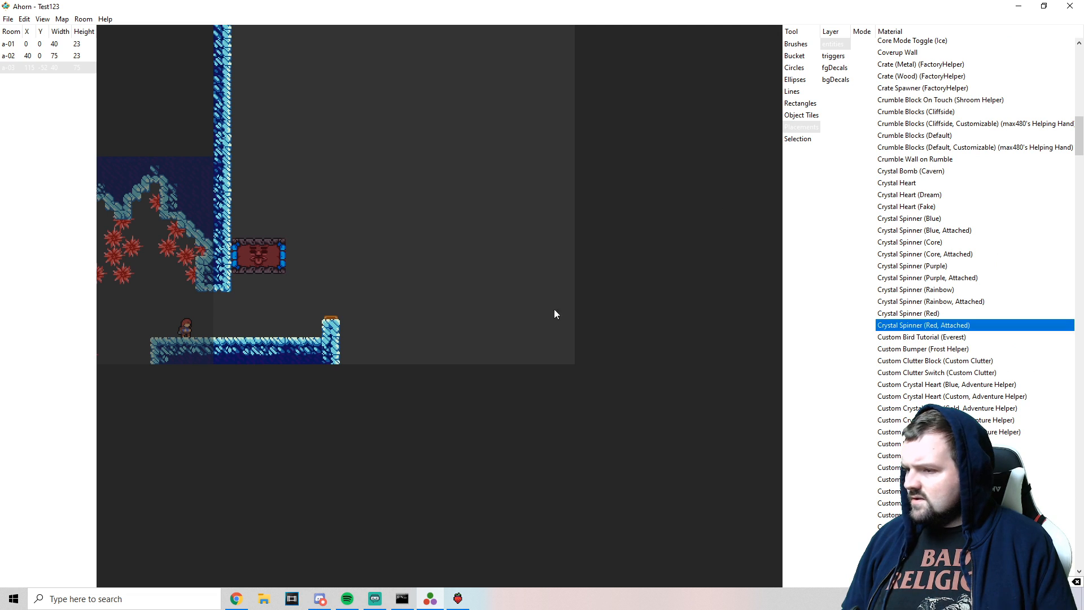
{"action": "left_click", "coordinate": [348, 331]}
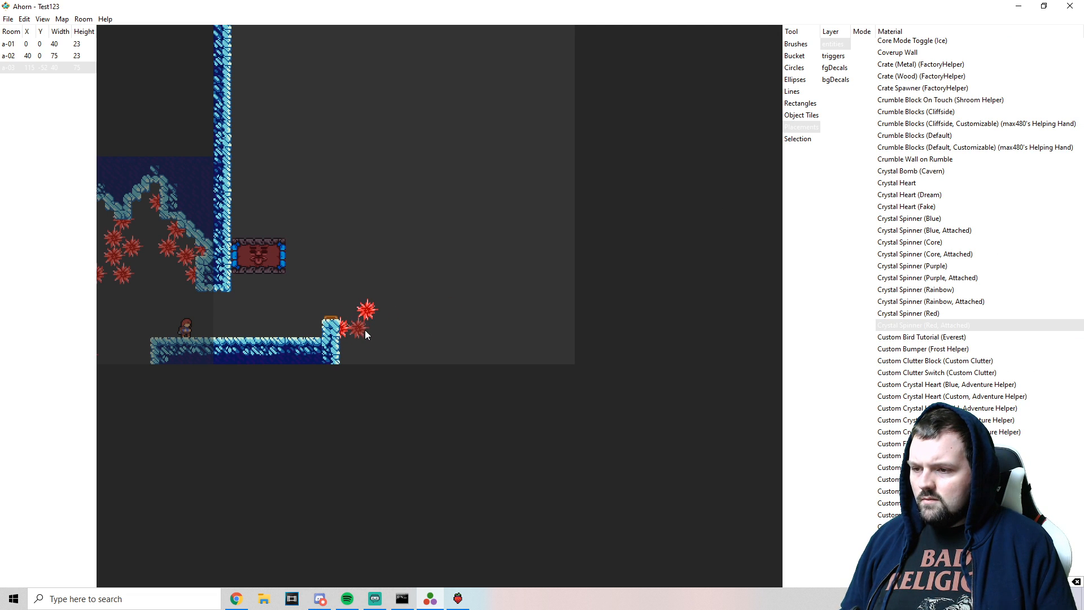
{"action": "left_click", "coordinate": [385, 301]}
{"action": "left_click", "coordinate": [394, 320]}
{"action": "left_click", "coordinate": [376, 327]}
{"action": "left_click", "coordinate": [375, 347]}
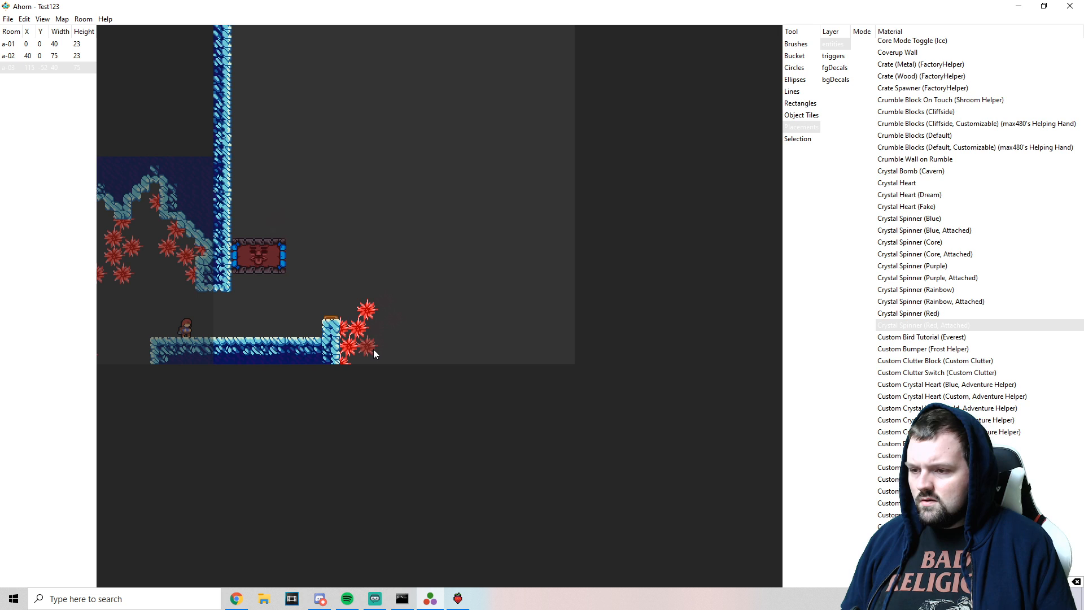
{"action": "left_click", "coordinate": [292, 214]}
{"action": "left_click", "coordinate": [268, 199]}
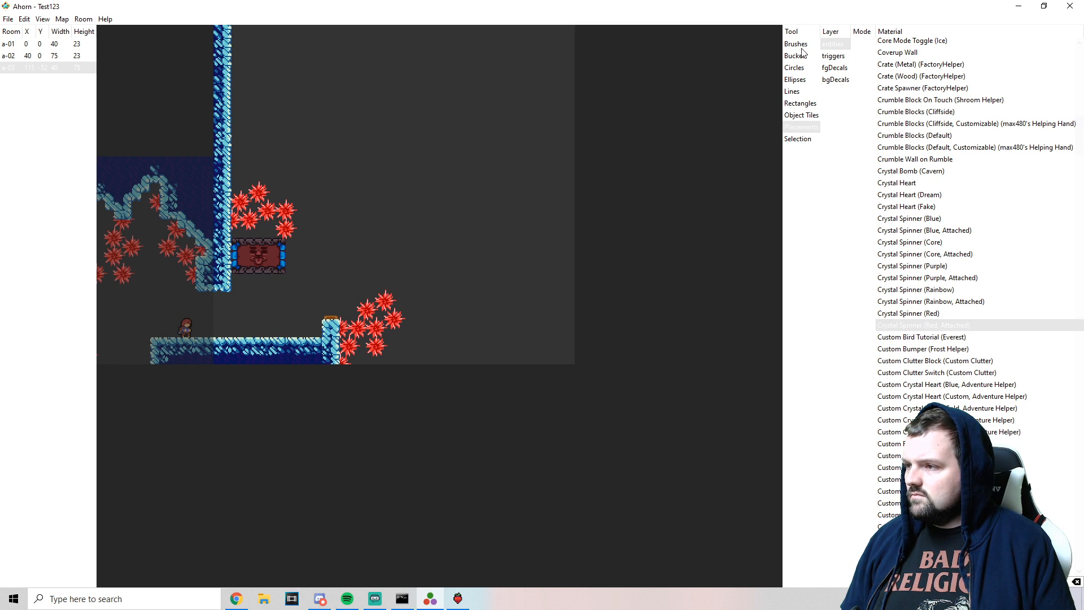
- Build a stepped, pointed Reflection spire on the room's bottom edge, right of the lower spinner cluster
{"action": "left_click", "coordinate": [800, 104]}
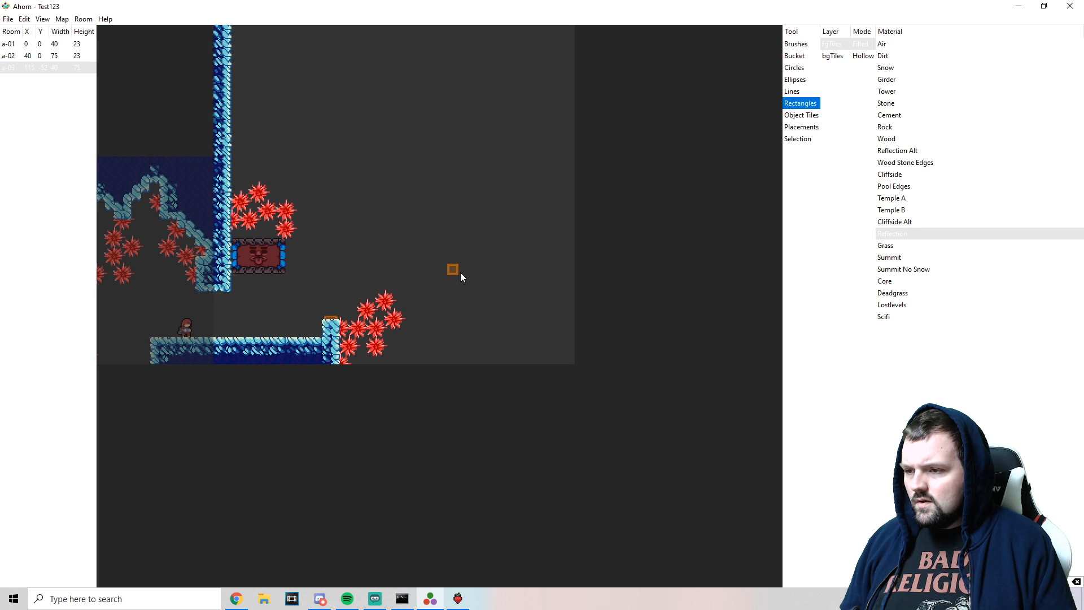
{"action": "left_click", "coordinate": [461, 272]}
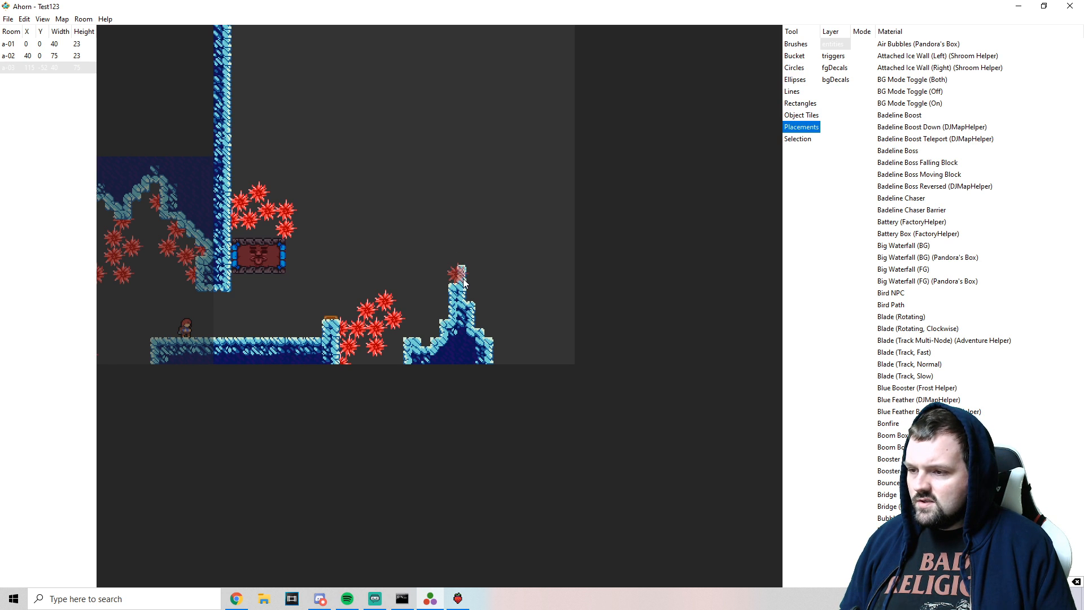
- Fill the gap between the lower spinner cluster and the spire's left slope with attached red crystal spinners
{"action": "left_click", "coordinate": [462, 282]}
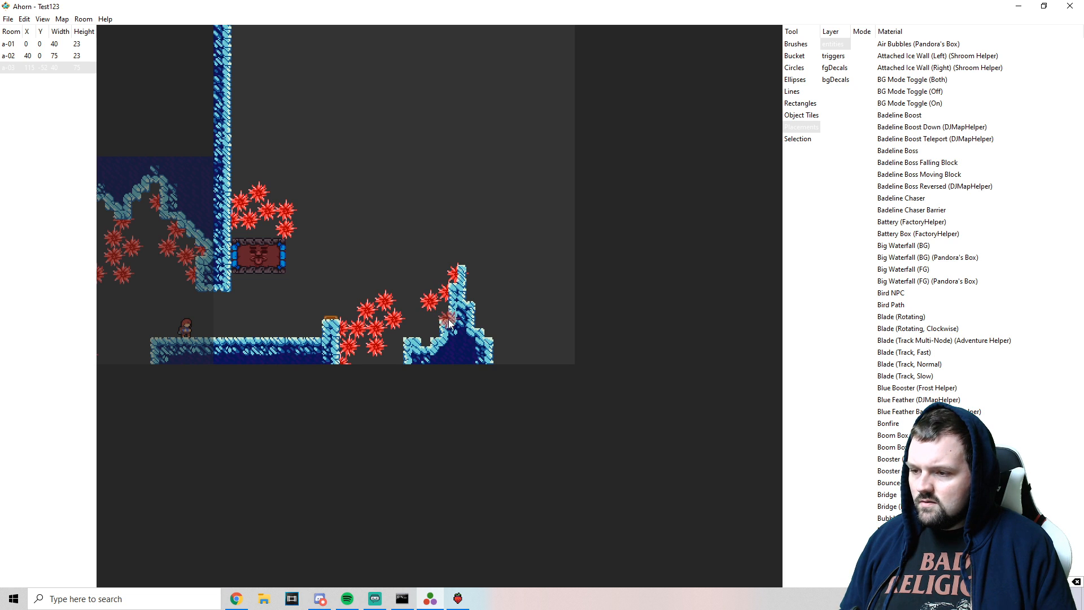
{"action": "left_click", "coordinate": [418, 319]}
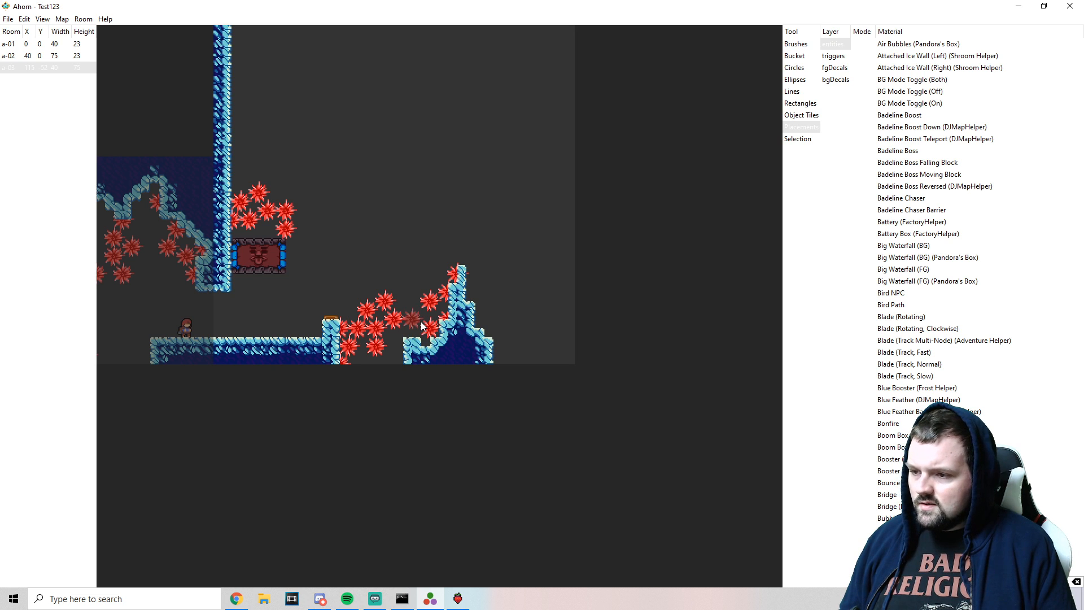
{"action": "left_click", "coordinate": [415, 297]}
{"action": "left_click", "coordinate": [405, 342]}
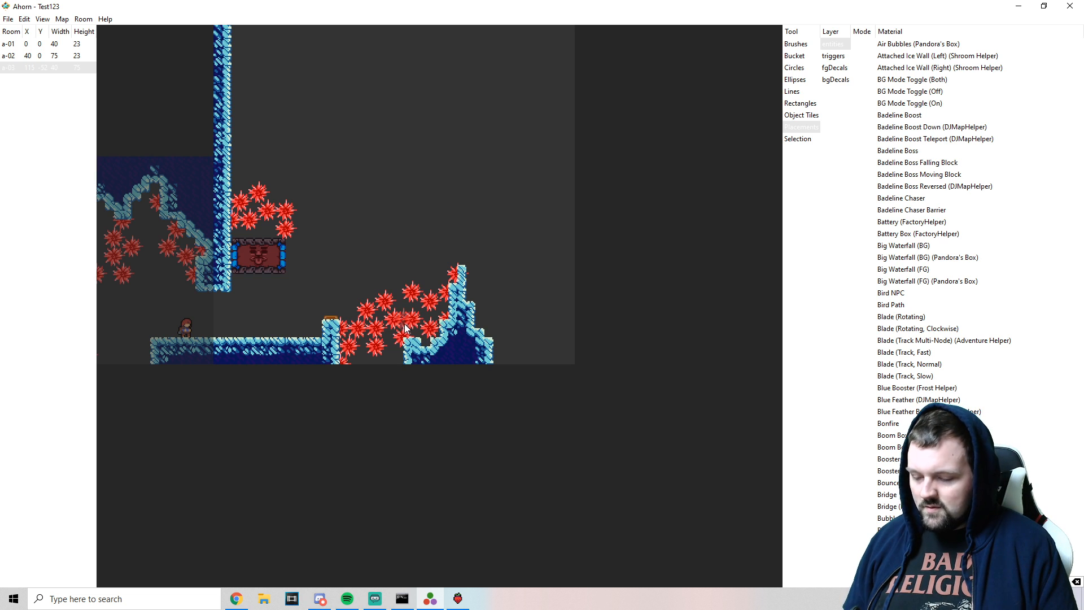
- Line the spire's right slope with attached red crystal spinners down to the room's bottom edge
{"action": "left_click", "coordinate": [476, 292]}
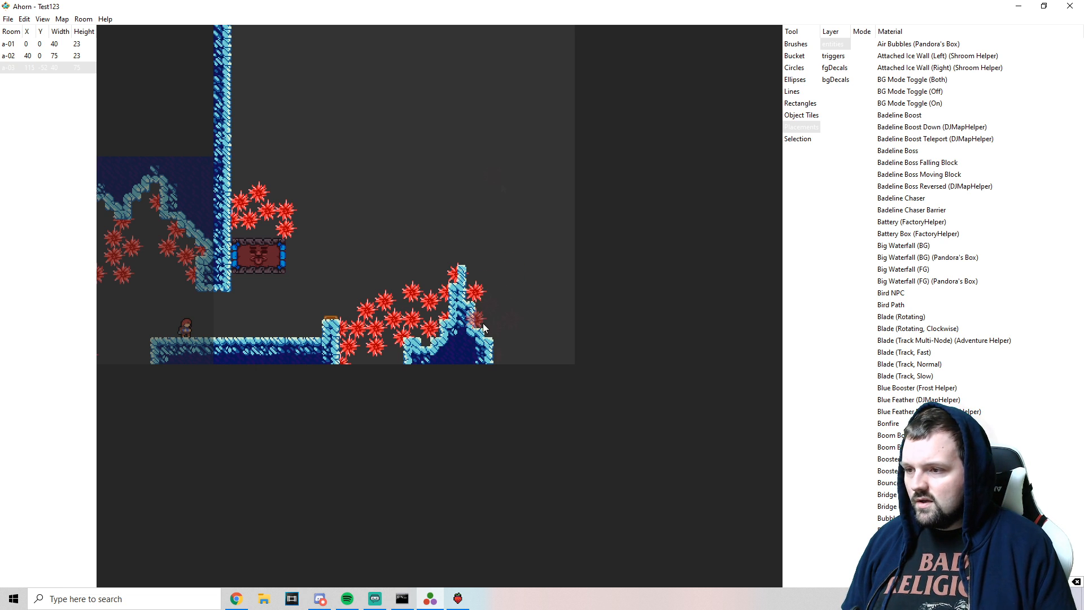
{"action": "left_click", "coordinate": [490, 304]}
{"action": "left_click", "coordinate": [511, 318]}
{"action": "left_click", "coordinate": [494, 328]}
{"action": "left_click", "coordinate": [496, 355]}
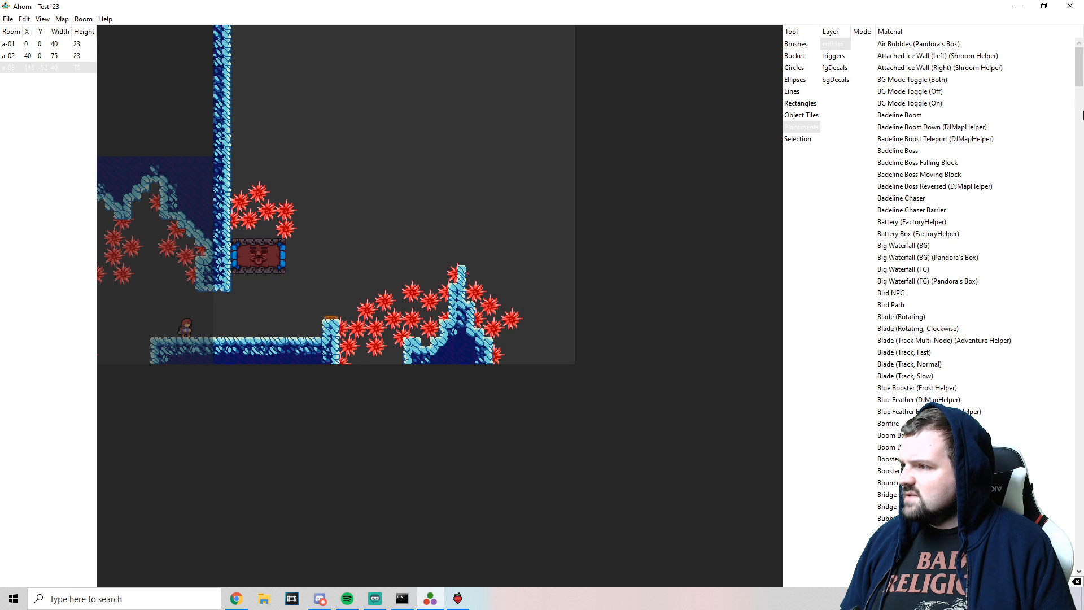
- Place a Zip Mover in the open space near the room's right edge, above and right of the spire
{"action": "scroll", "coordinate": [993, 170], "scroll_direction": "down", "scroll_amount": 2}
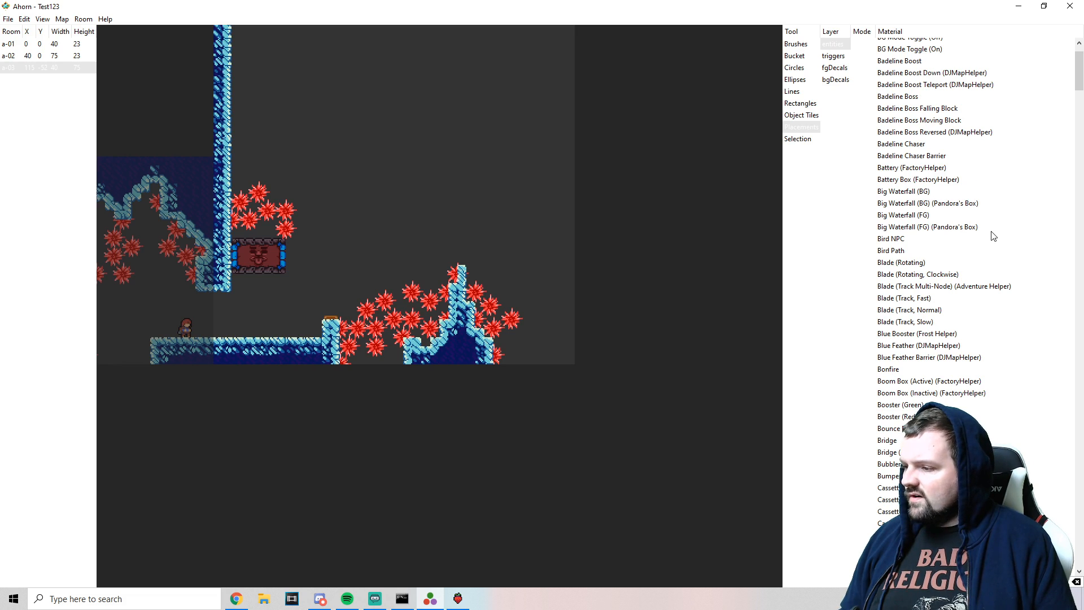
{"action": "scroll", "coordinate": [992, 236], "scroll_direction": "down", "scroll_amount": 10}
{"action": "left_click_drag", "start_coordinate": [1079, 90], "coordinate": [1080, 559]}
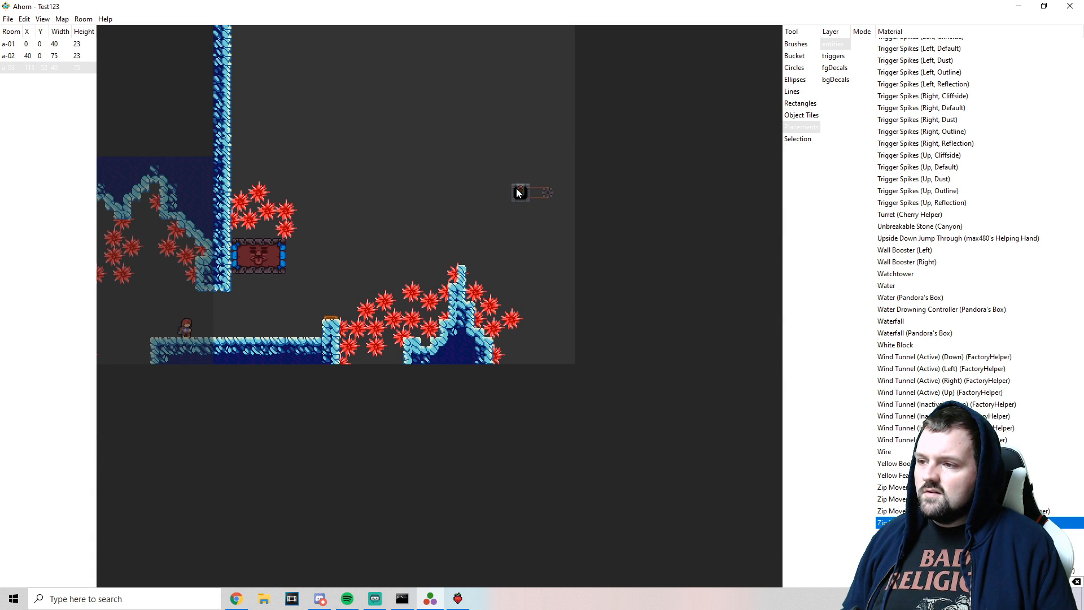
{"action": "left_click", "coordinate": [529, 211]}
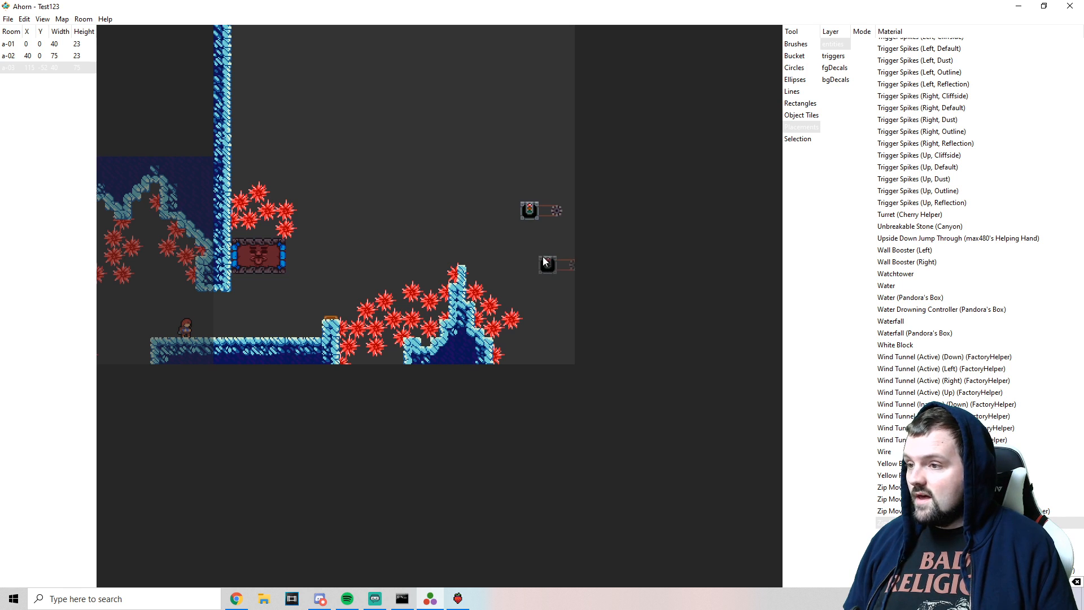
- Move the zip mover against the room's right edge, stretch it into a tall vertical block and put its track end directly above
{"action": "left_click", "coordinate": [798, 139]}
{"action": "left_click", "coordinate": [529, 210]}
{"action": "left_click_drag", "start_coordinate": [529, 210], "coordinate": [560, 255]}
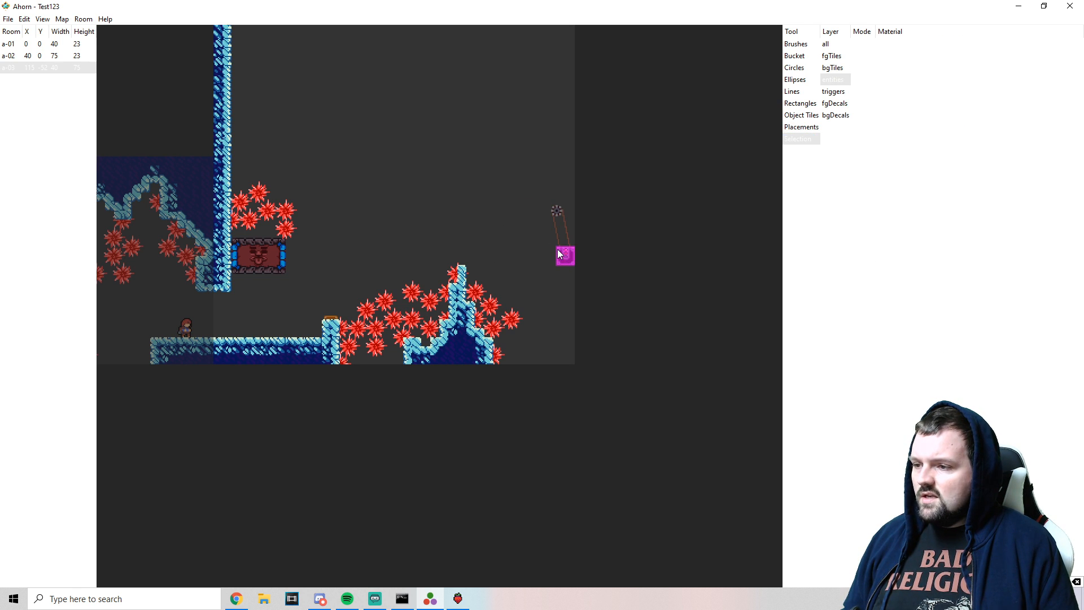
{"action": "left_click", "coordinate": [558, 212]}
{"action": "left_click", "coordinate": [565, 255]}
{"action": "left_click_drag", "start_coordinate": [565, 248], "coordinate": [540, 186]}
{"action": "left_click", "coordinate": [544, 185]}
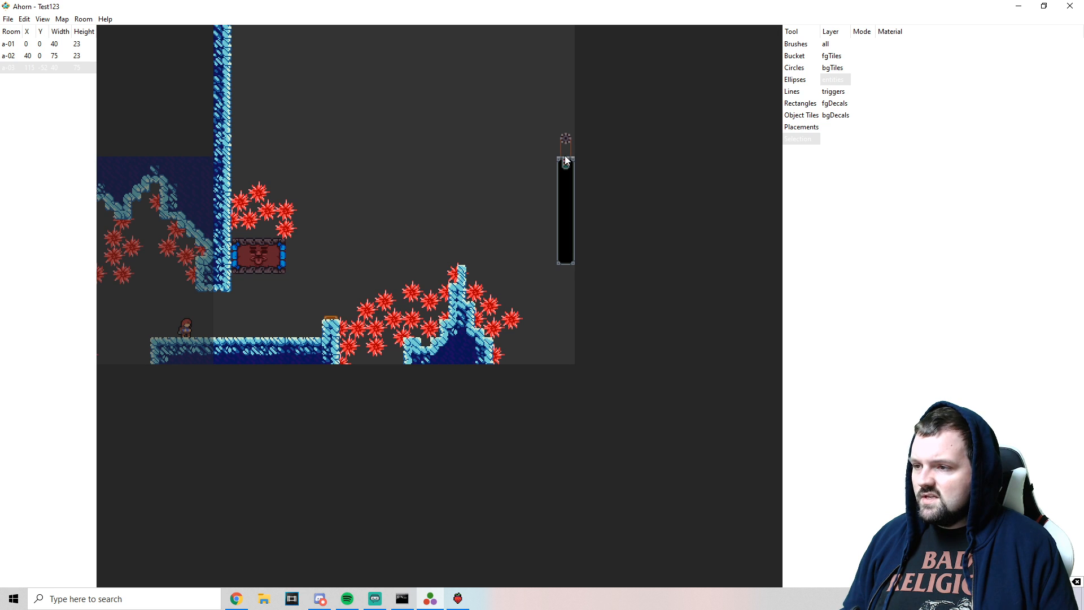
- Shorten the zip mover from its upper end and extend its track straight up along the room's right edge
{"action": "left_click", "coordinate": [565, 158]}
{"action": "left_click_drag", "start_coordinate": [565, 158], "coordinate": [564, 215]}
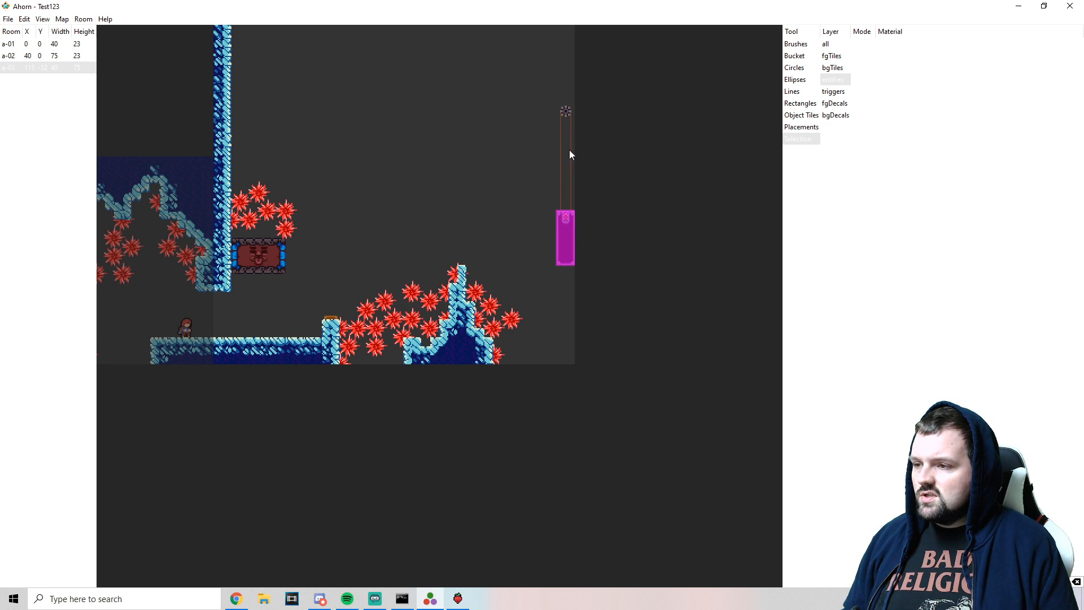
{"action": "left_click_drag", "start_coordinate": [565, 113], "coordinate": [563, 62]}
{"action": "left_click_drag", "start_coordinate": [471, 170], "coordinate": [505, 266]}
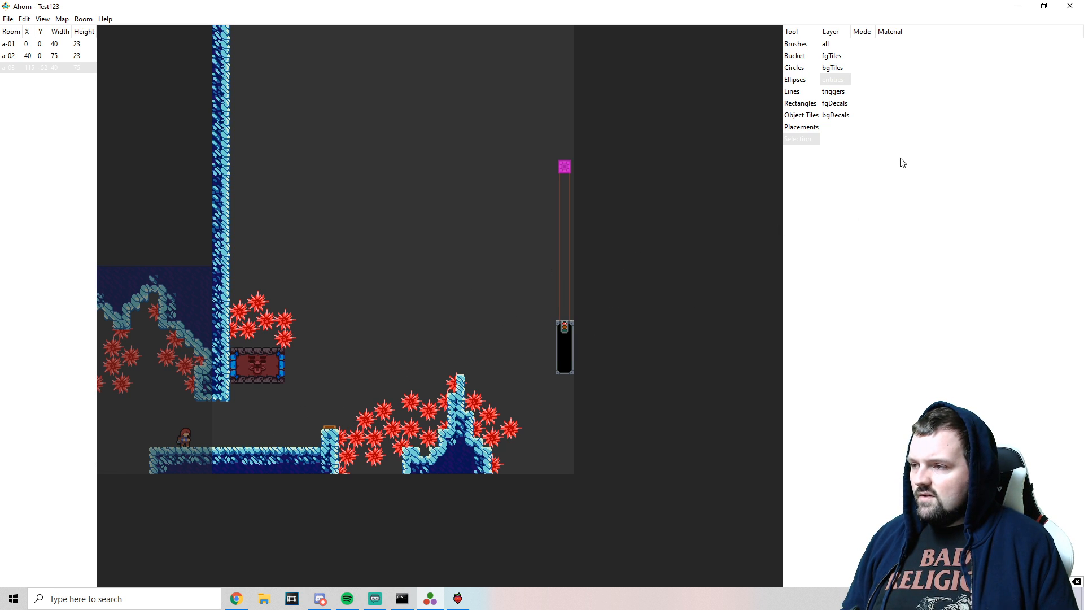
- Copy the player spawn point from room a-02 onto room a-03's lower floor, left of the spring pillar
{"action": "left_click", "coordinate": [798, 139]}
{"action": "left_click", "coordinate": [191, 428]}
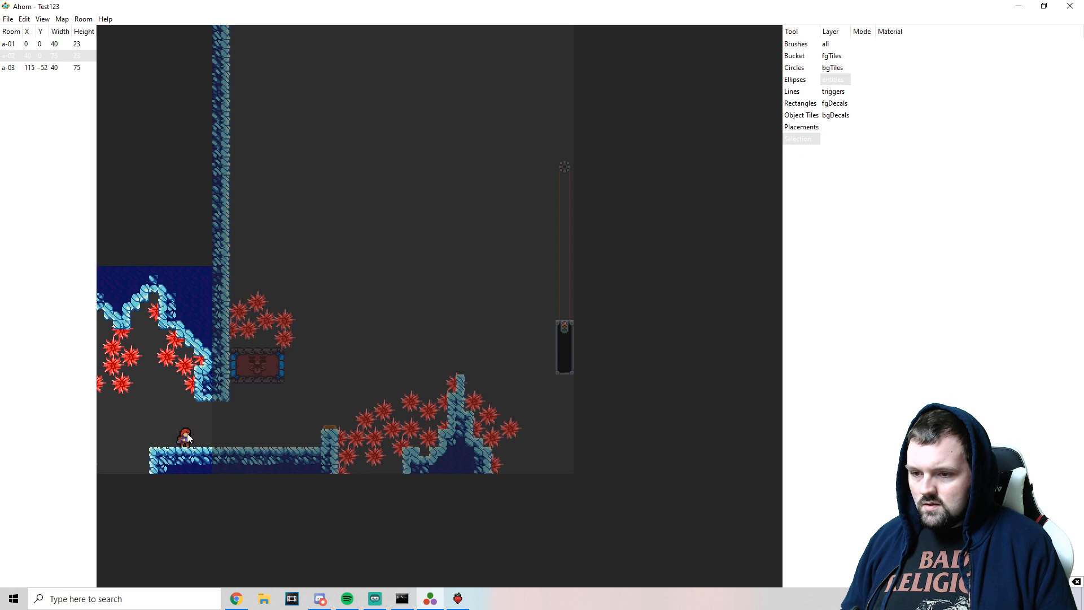
{"action": "left_click", "coordinate": [266, 435]}
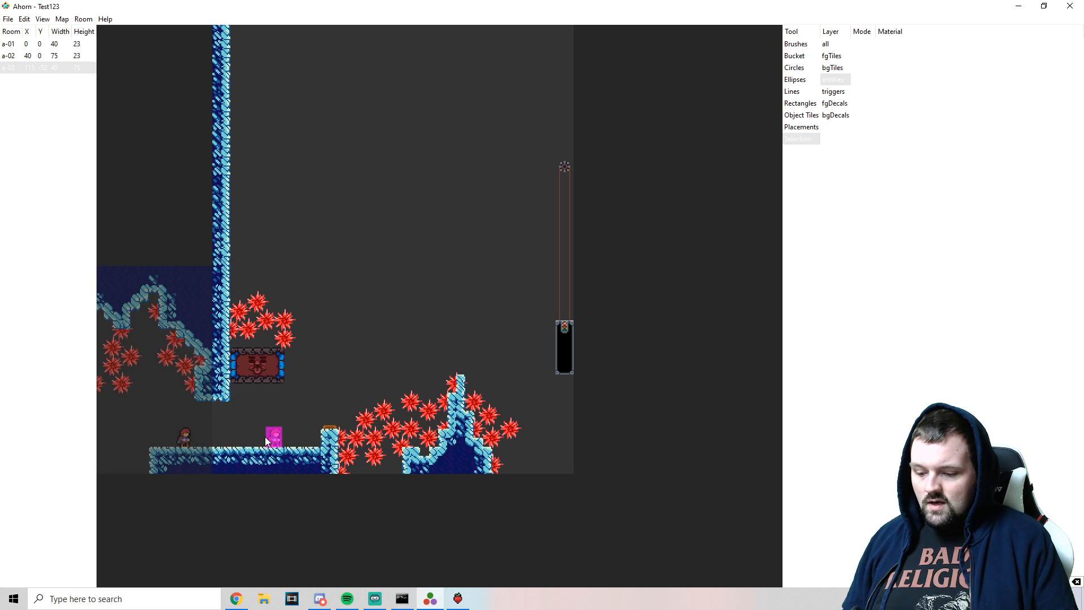
{"action": "key", "text": "Left"}
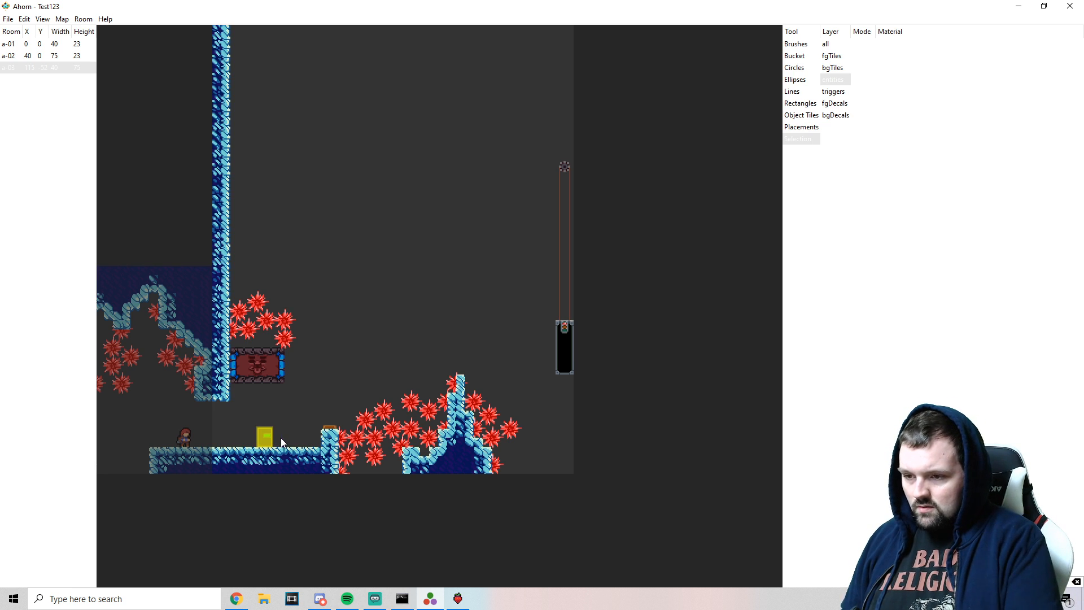
{"action": "left_click", "coordinate": [463, 600]}
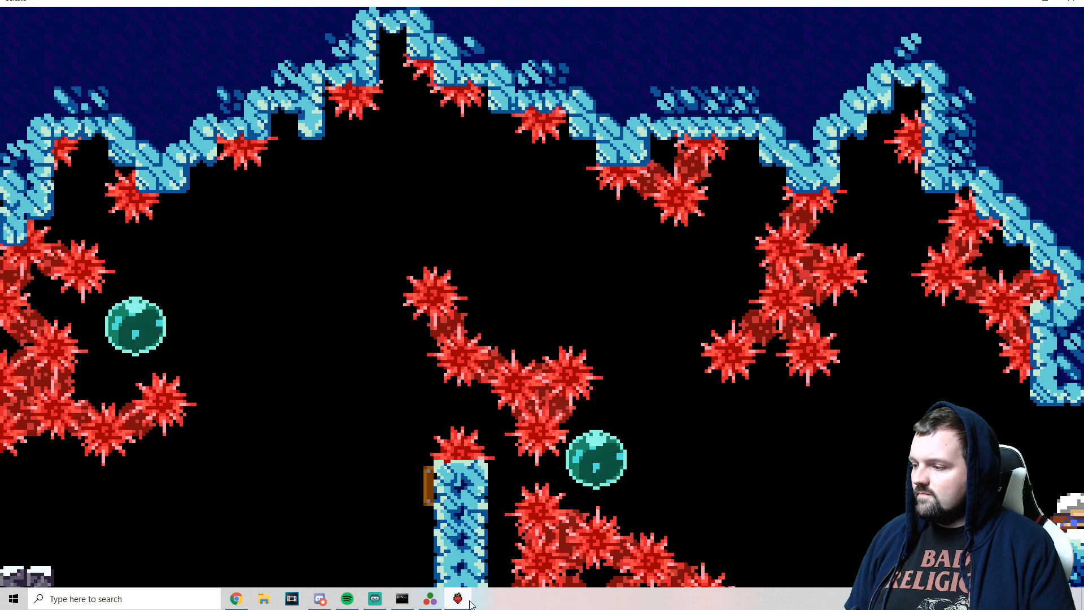
{"action": "left_click", "coordinate": [470, 604]}
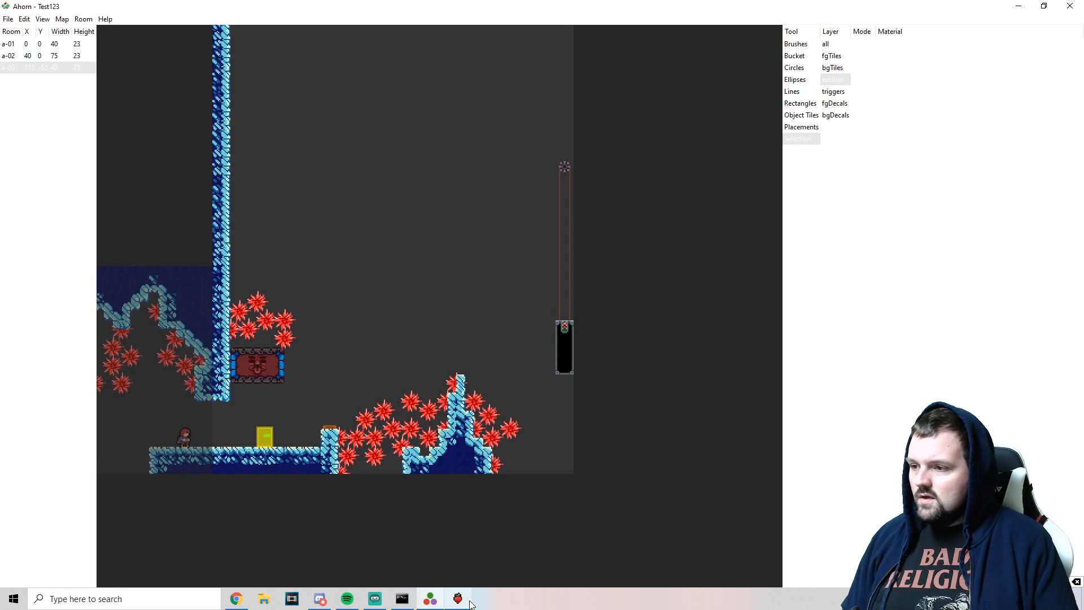
{"action": "left_click", "coordinate": [273, 436]}
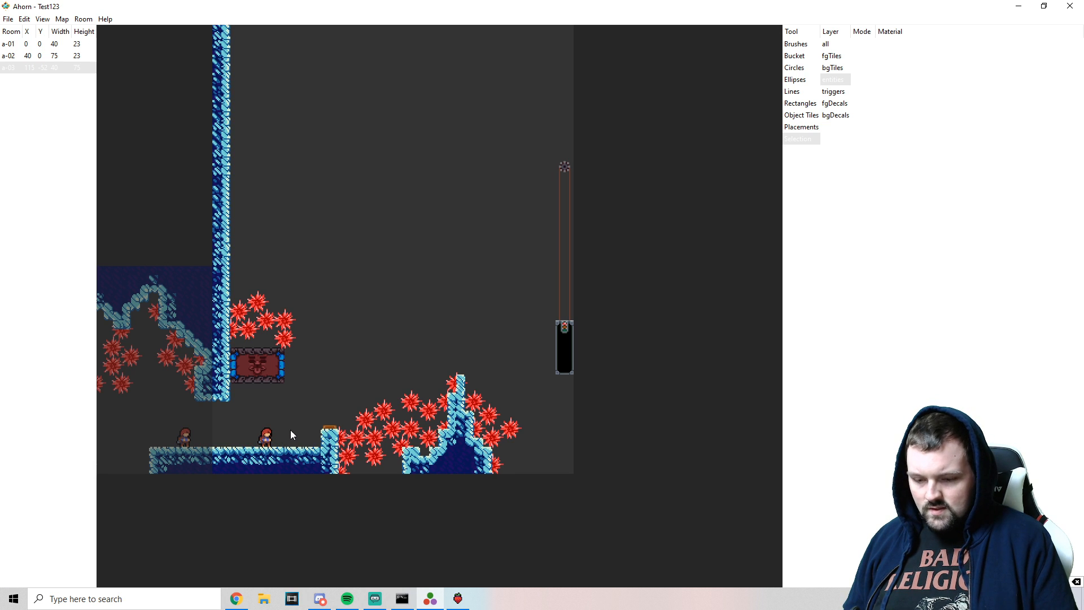
- Switch to Celeste and playtest the jump from the new spawn towards the zip mover, then return to Ahorn
{"action": "mouse_move", "coordinate": [461, 602]}
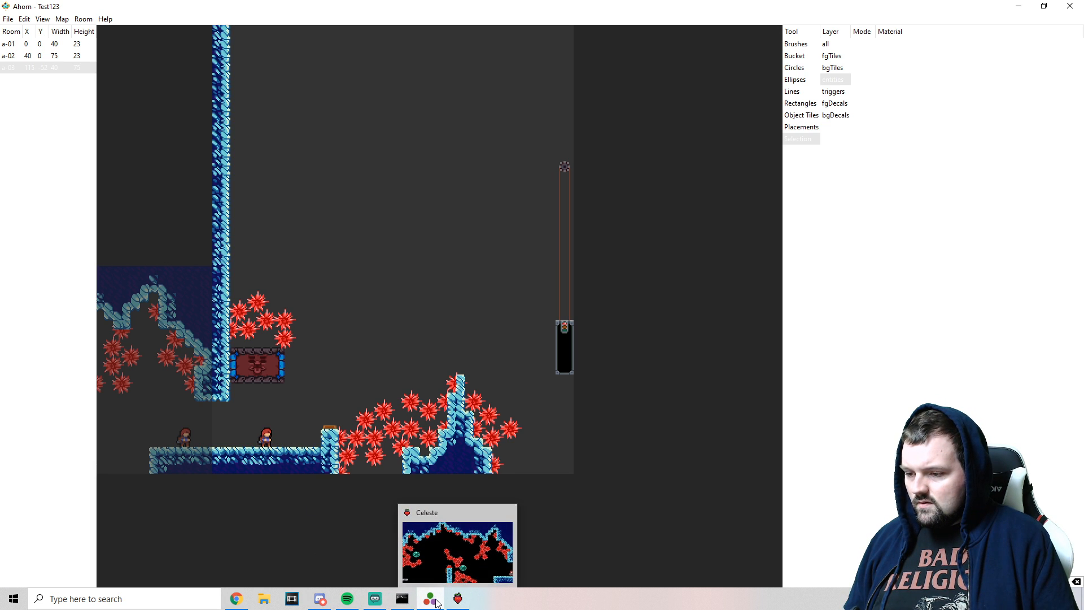
{"action": "left_click", "coordinate": [458, 602]}
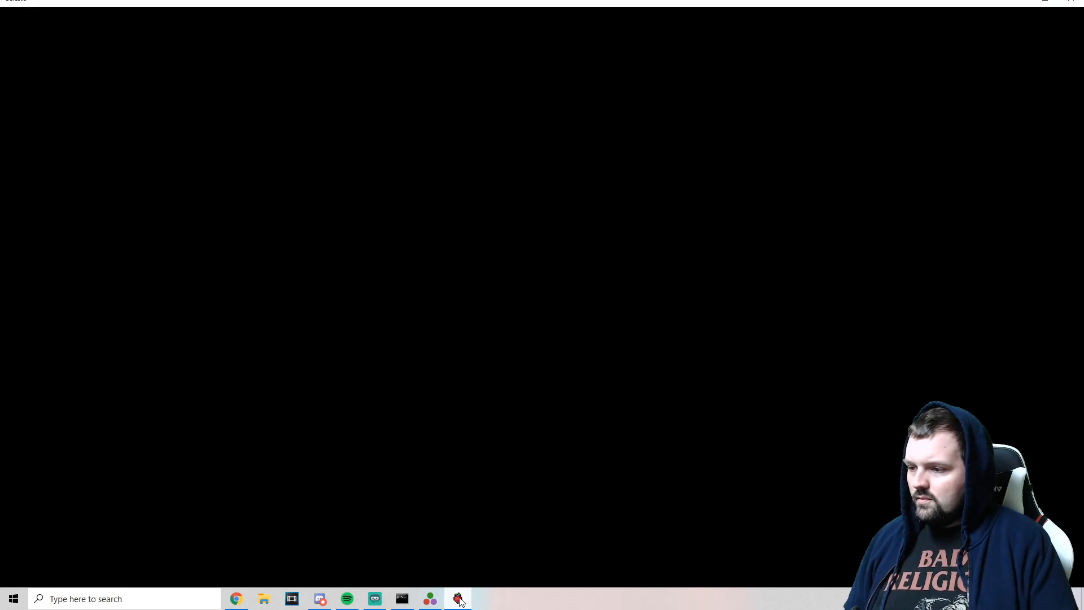
{"action": "key", "text": "Right"}
{"action": "key", "text": "Right"}
{"action": "key", "text": "c"}
{"action": "key", "text": "x"}
{"action": "key", "text": "x"}
{"action": "key", "text": "c"}
{"action": "key", "text": "x"}
{"action": "key", "text": "Left"}
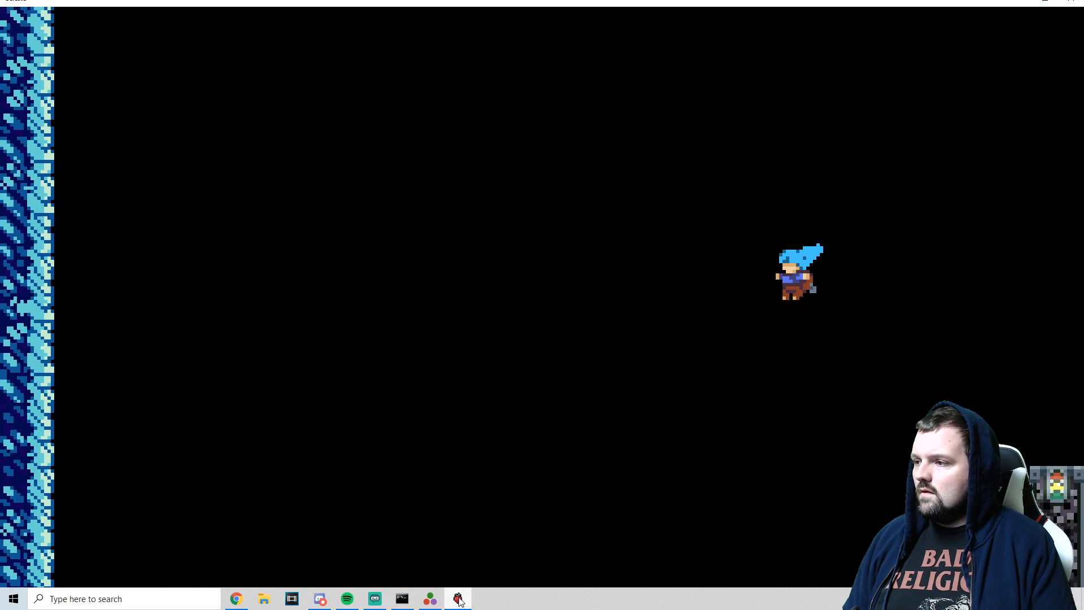
{"action": "key", "text": "Left"}
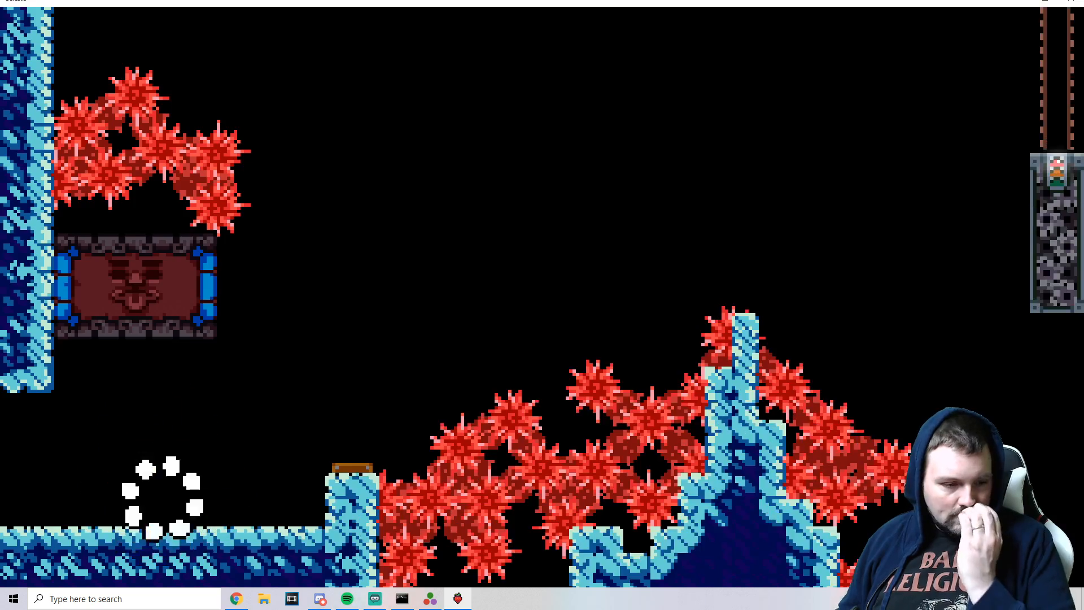
{"action": "key", "text": "alt+Tab"}
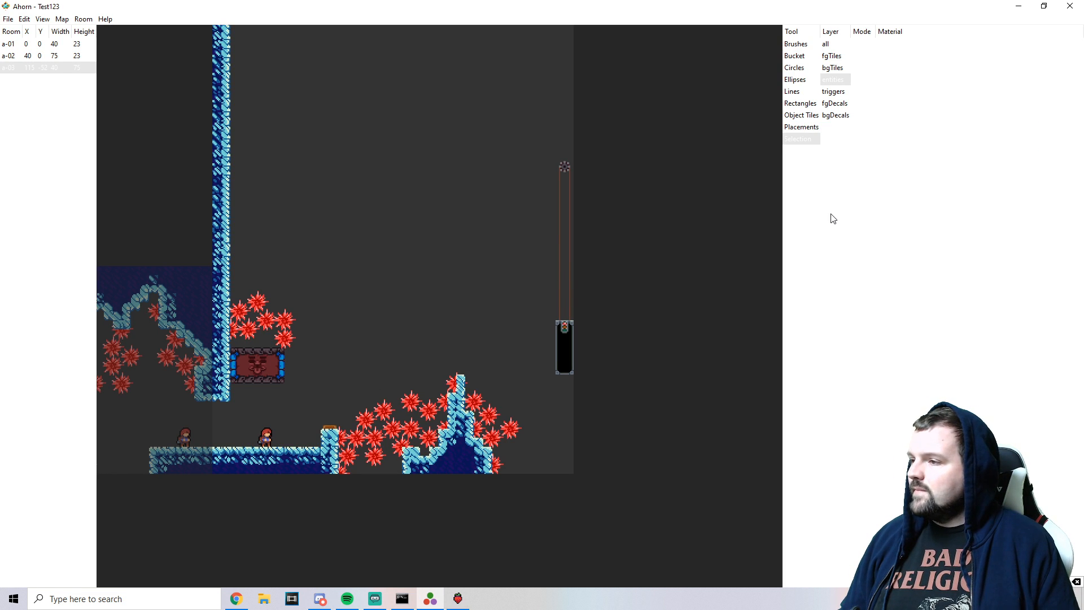
- Build a jagged floating mass of Reflection foreground tiles above the spire, left of the zip mover's track
{"action": "left_click", "coordinate": [800, 103]}
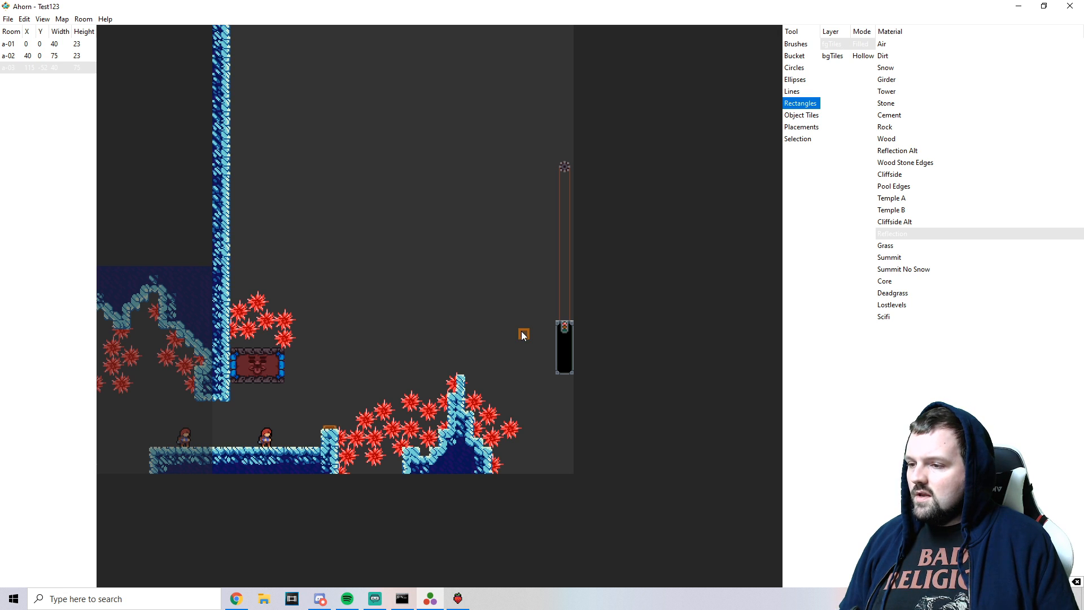
{"action": "mouse_move", "coordinate": [520, 330]}
{"action": "left_mouse_down"}
{"action": "mouse_move", "coordinate": [502, 205]}
{"action": "mouse_move", "coordinate": [460, 188]}
{"action": "left_mouse_up"}
{"action": "mouse_move", "coordinate": [489, 263]}
{"action": "left_mouse_down"}
{"action": "mouse_move", "coordinate": [484, 287]}
{"action": "mouse_move", "coordinate": [458, 200]}
{"action": "mouse_move", "coordinate": [455, 252]}
{"action": "mouse_move", "coordinate": [487, 213]}
{"action": "left_mouse_up"}
{"action": "left_click", "coordinate": [795, 44]}
{"action": "left_click_drag", "start_coordinate": [524, 279], "coordinate": [532, 308]}
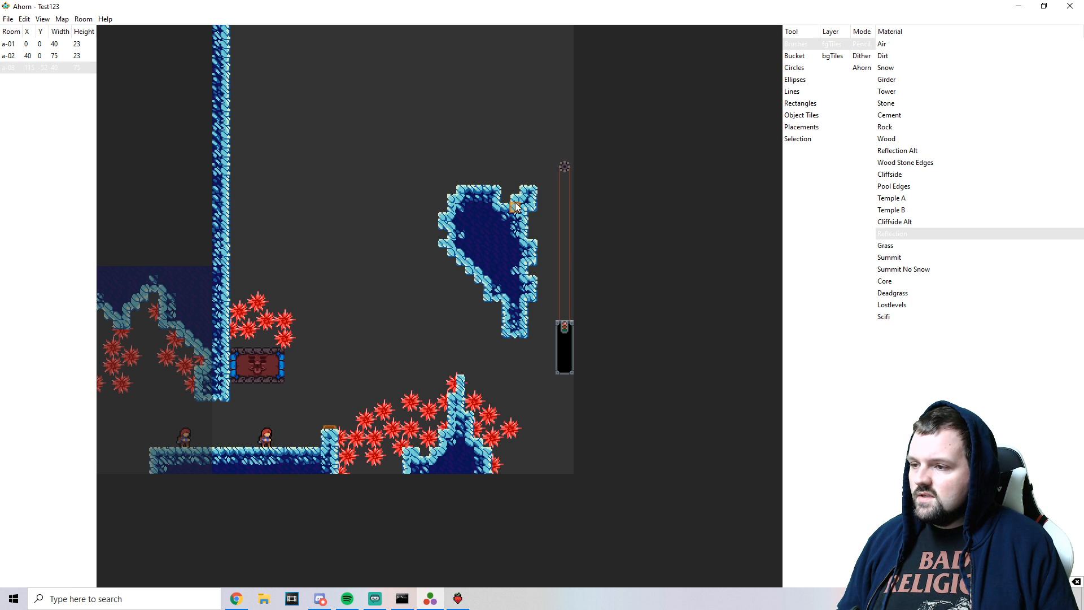
{"action": "mouse_move", "coordinate": [464, 165]}
{"action": "left_mouse_down"}
{"action": "mouse_move", "coordinate": [455, 195]}
{"action": "mouse_move", "coordinate": [504, 235]}
{"action": "left_mouse_up"}
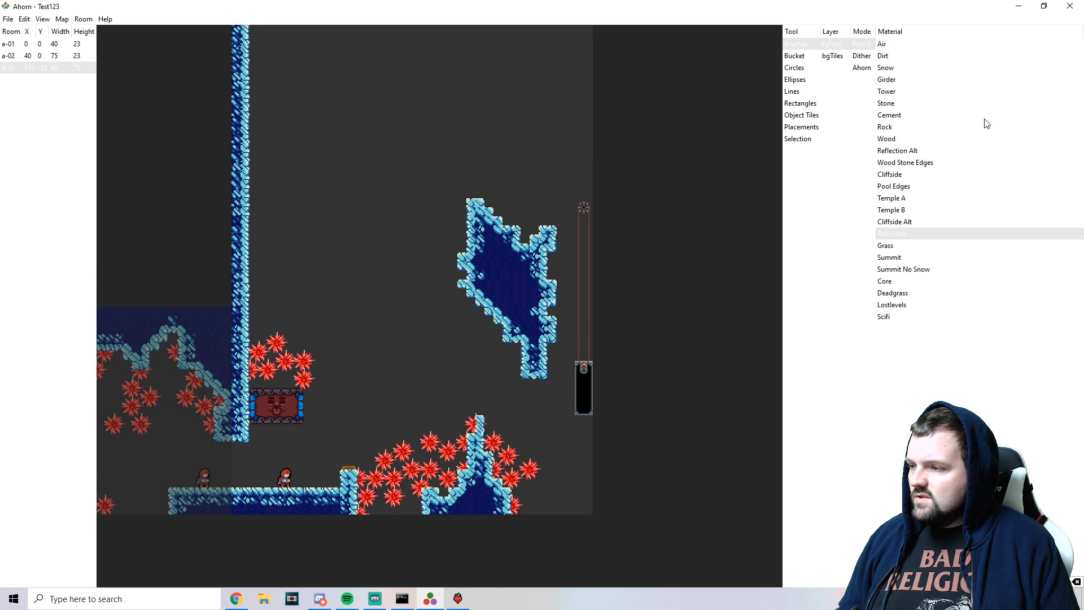
- Place upward spikes on the spire's tip, replacing the Default variant with Spikes (Up, Cliffside)
{"action": "left_click", "coordinate": [817, 128]}
{"action": "scroll", "coordinate": [982, 158], "scroll_direction": "down", "scroll_amount": 15}
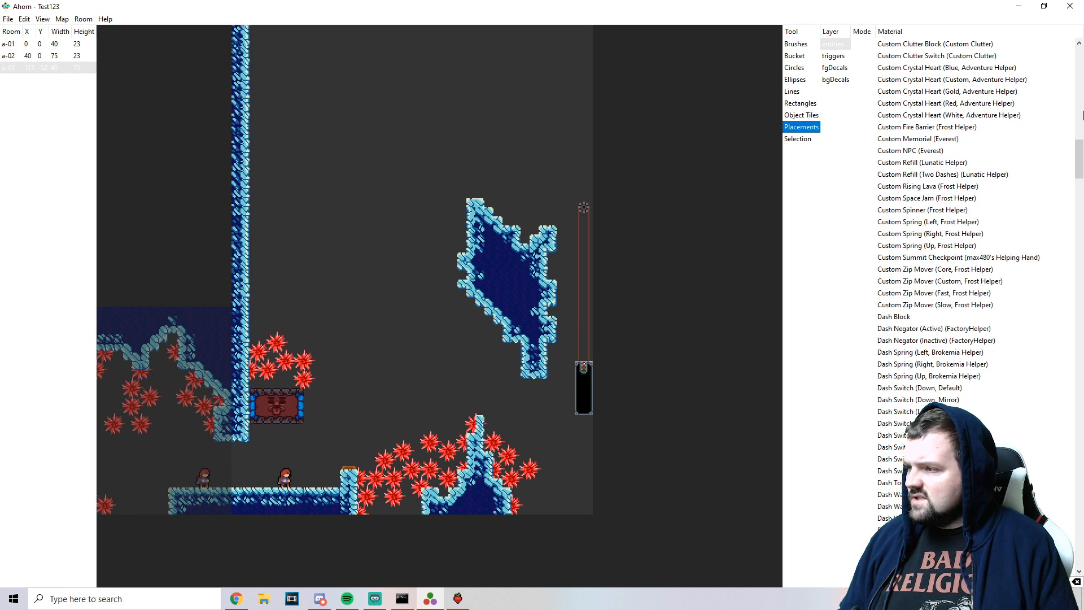
{"action": "left_click_drag", "start_coordinate": [1079, 150], "coordinate": [1080, 462]}
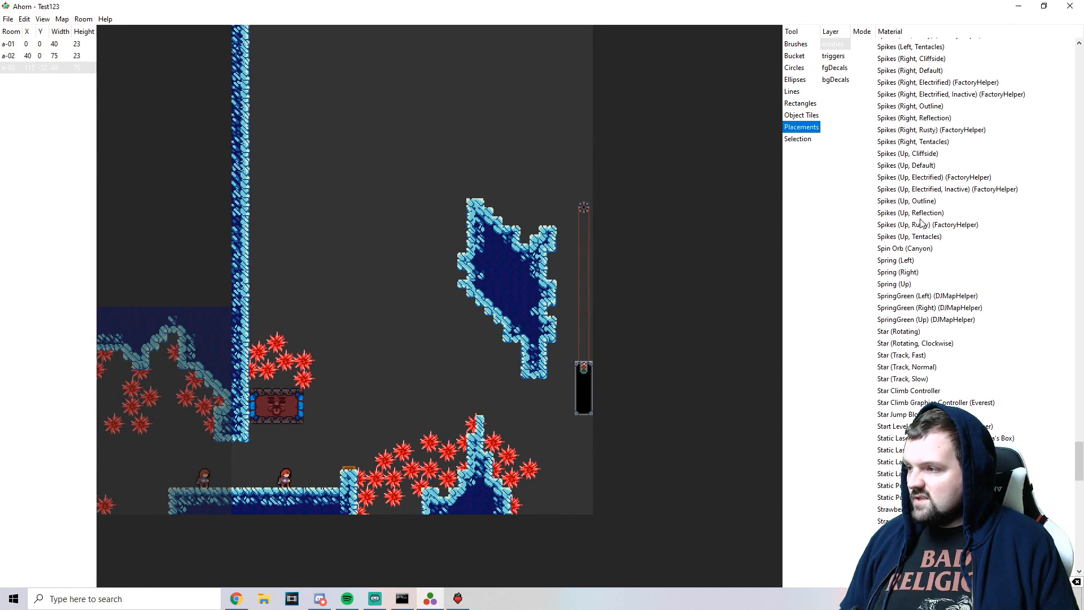
{"action": "left_click", "coordinate": [921, 165]}
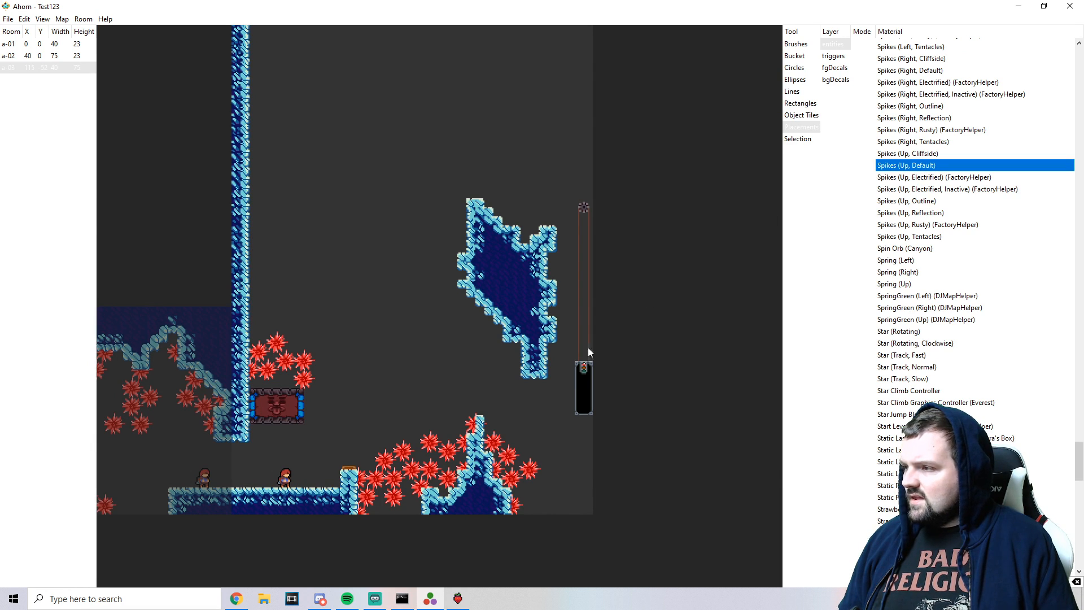
{"action": "left_click", "coordinate": [481, 421]}
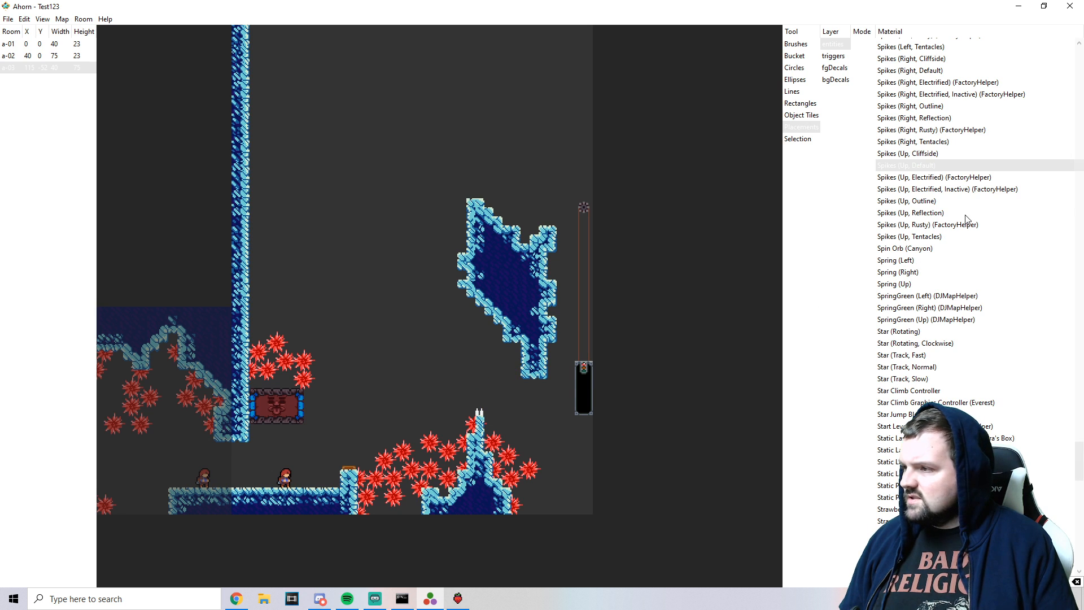
{"action": "left_click", "coordinate": [933, 153]}
{"action": "left_click", "coordinate": [479, 413]}
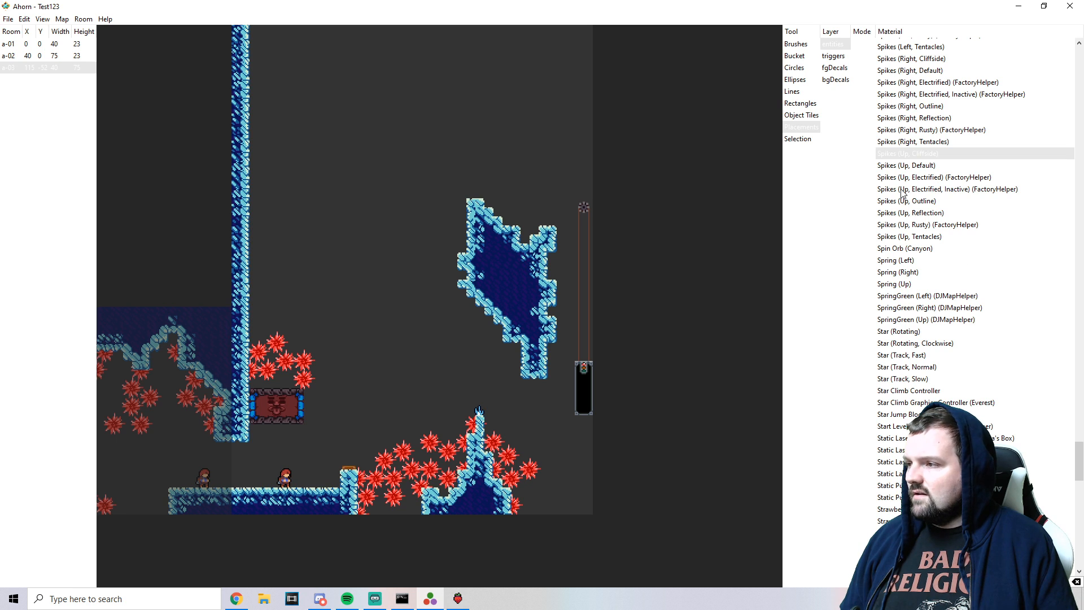
- Place Spikes (Up, Cliffside) in the floating mass's upper notch and on its left and right ledges
{"action": "left_click", "coordinate": [932, 141]}
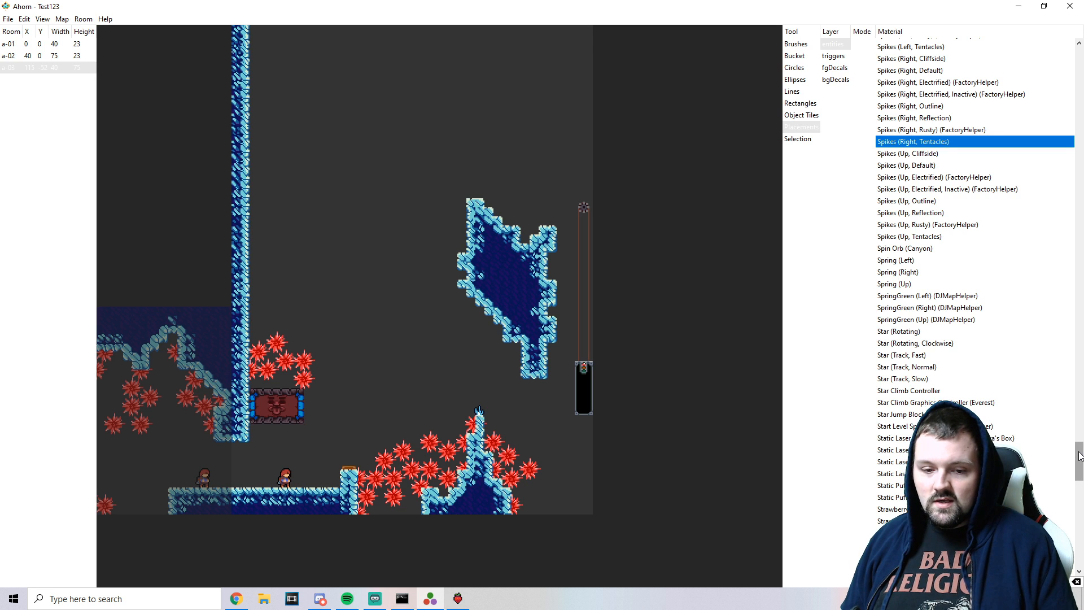
{"action": "left_click_drag", "start_coordinate": [1078, 456], "coordinate": [1079, 354]}
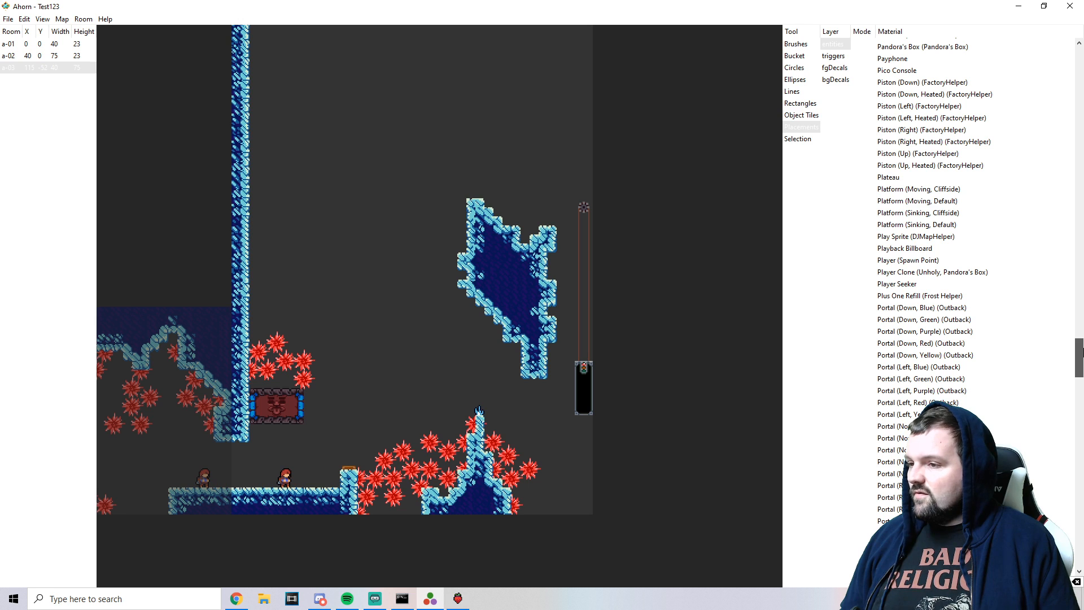
{"action": "scroll", "coordinate": [1016, 300], "scroll_direction": "down", "scroll_amount": 10}
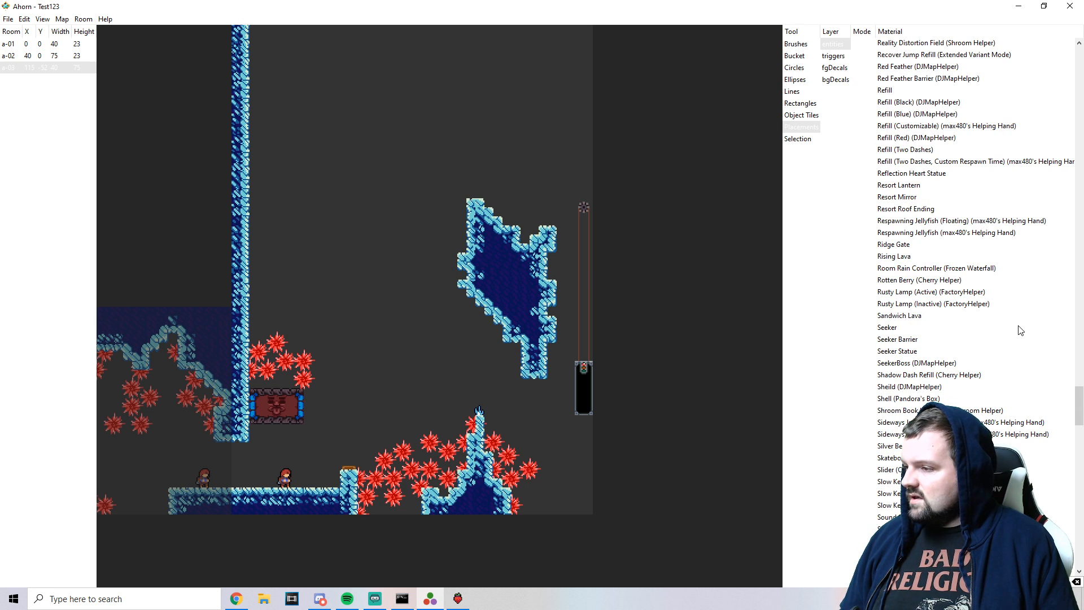
{"action": "scroll", "coordinate": [977, 352], "scroll_direction": "down", "scroll_amount": 9}
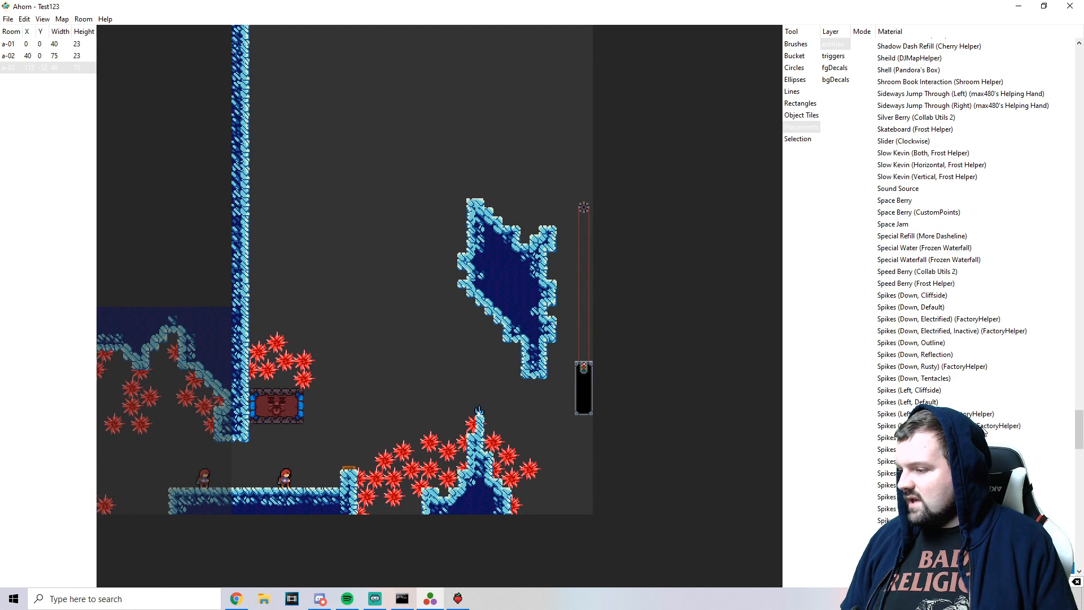
{"action": "scroll", "coordinate": [984, 430], "scroll_direction": "down", "scroll_amount": 2}
{"action": "left_click", "coordinate": [994, 513]}
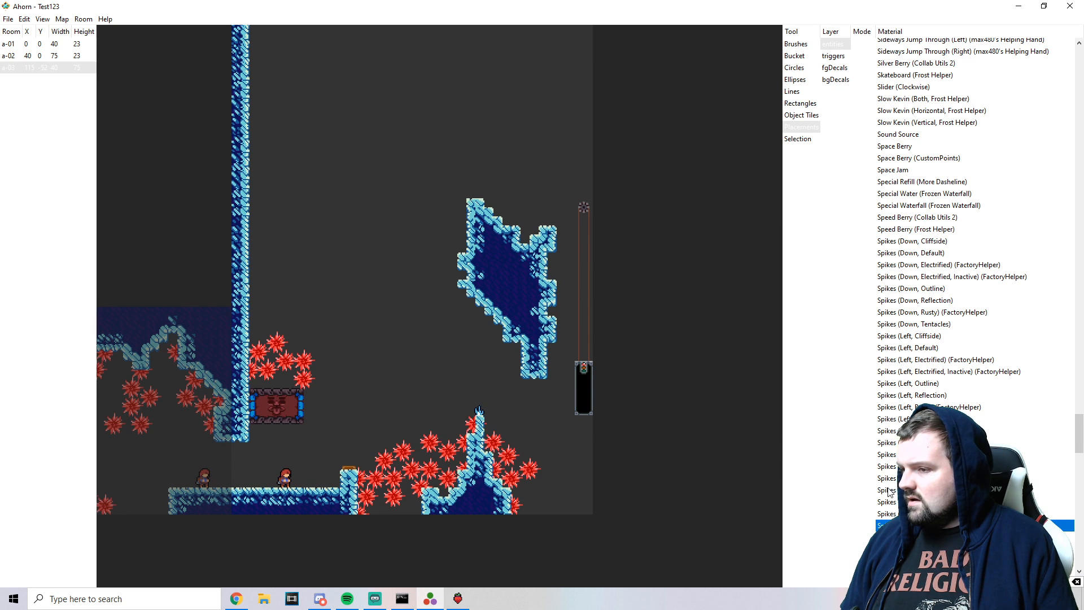
{"action": "left_click", "coordinate": [535, 237]}
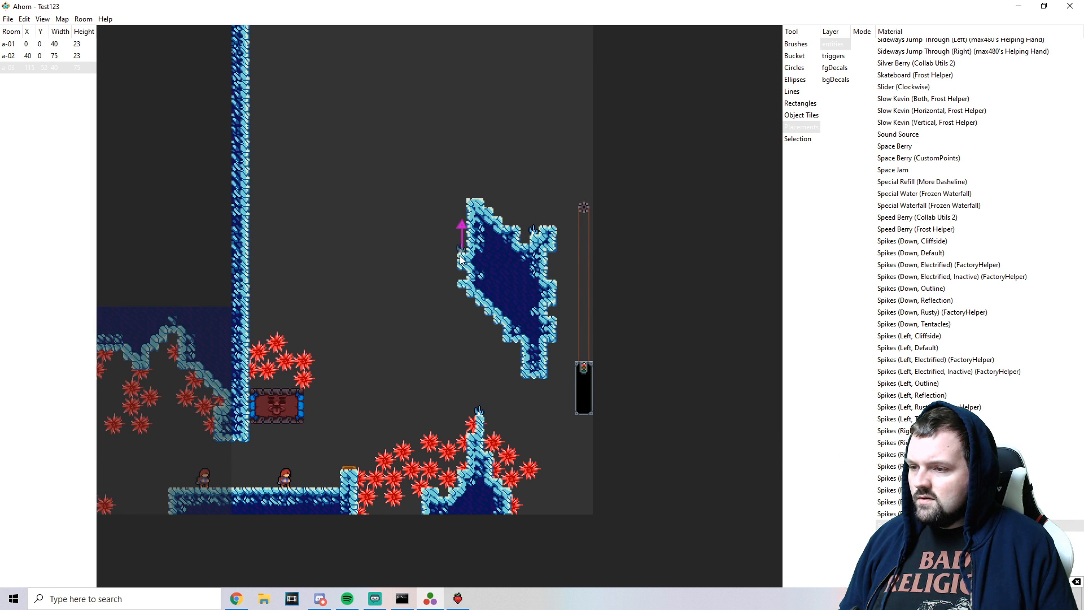
{"action": "left_click", "coordinate": [461, 259]}
{"action": "left_click", "coordinate": [554, 316]}
- Place Crystal Spinner (Red, Attached) entities down the floating mass's zip-mover side and across its upper edge
{"action": "scroll", "coordinate": [1080, 384], "scroll_direction": "up", "scroll_amount": 5}
{"action": "left_click_drag", "start_coordinate": [1082, 370], "coordinate": [1082, 149]}
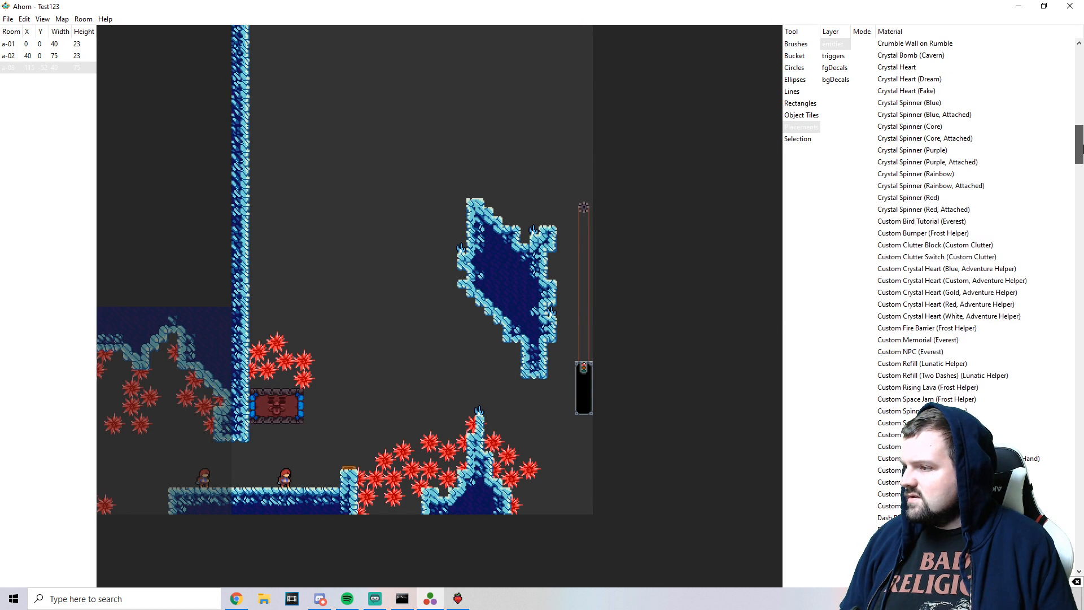
{"action": "left_click", "coordinate": [923, 210]}
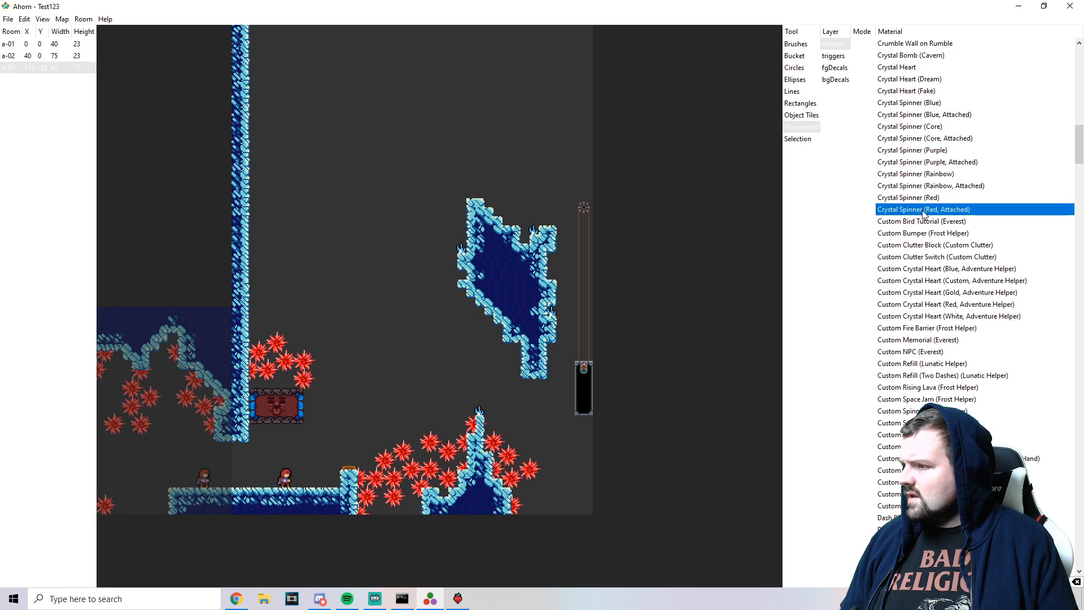
{"action": "left_click", "coordinate": [560, 373]}
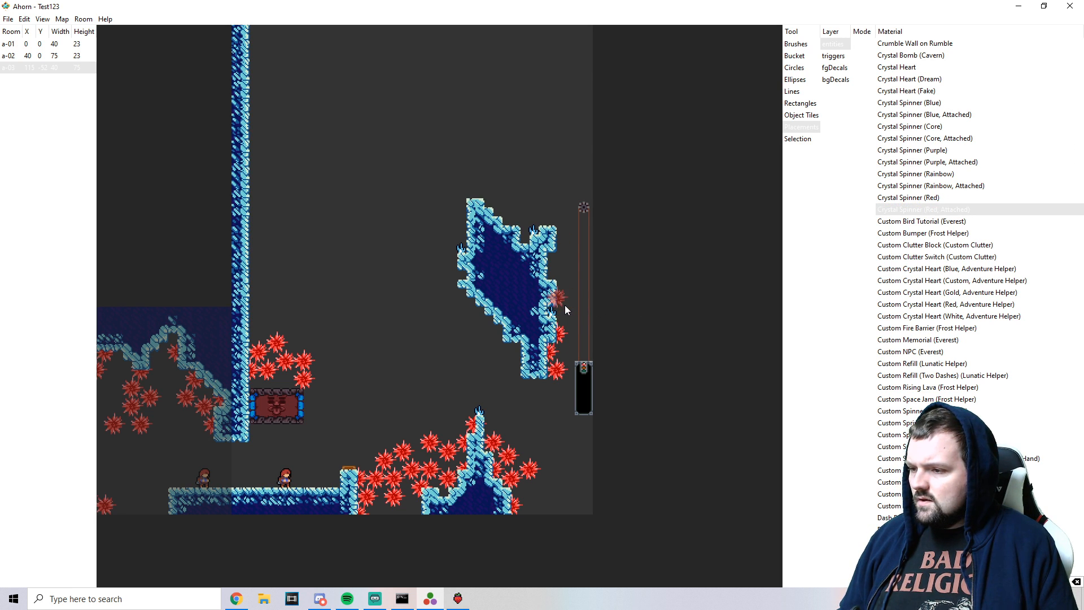
{"action": "left_click", "coordinate": [564, 303]}
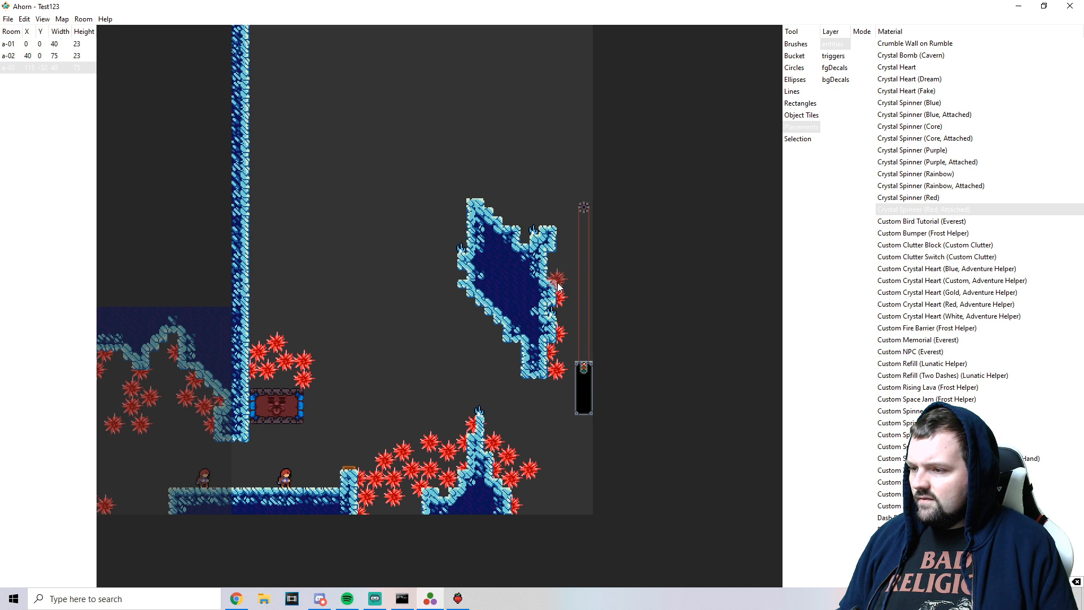
{"action": "left_click", "coordinate": [560, 259]}
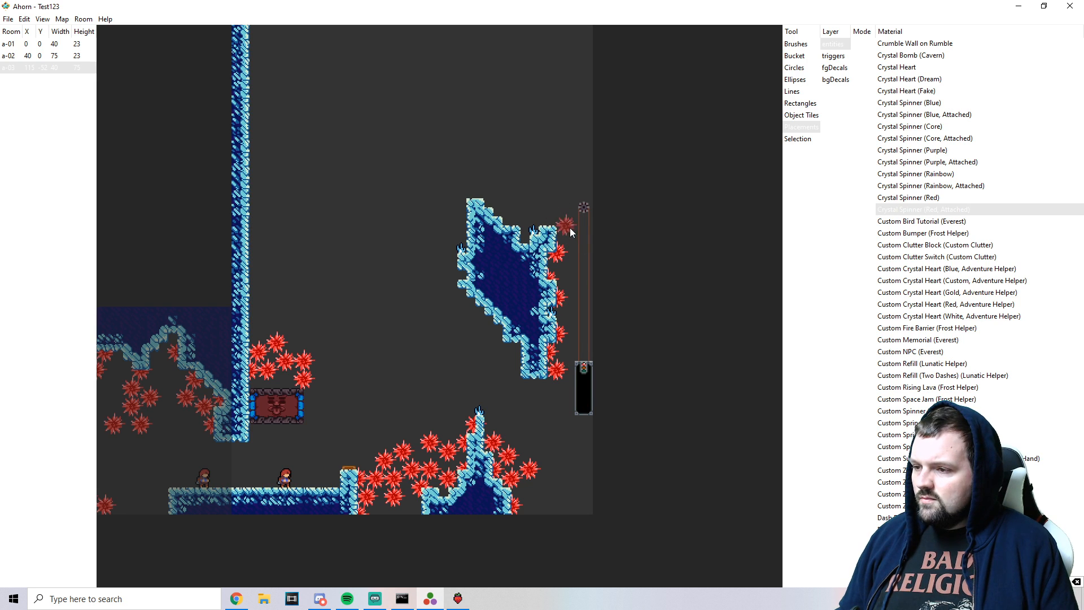
{"action": "left_click", "coordinate": [564, 239]}
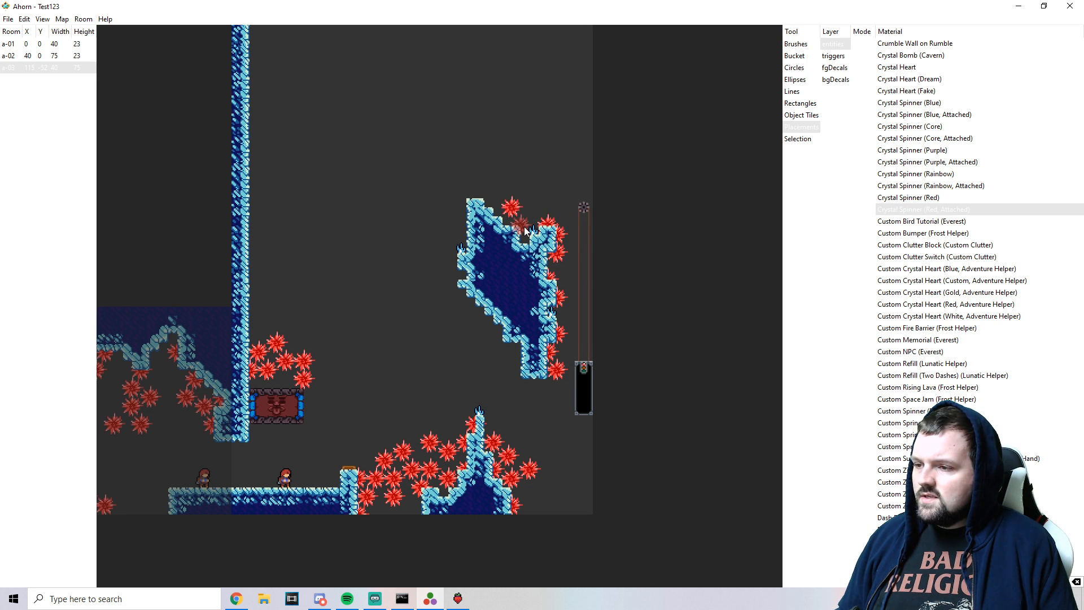
{"action": "left_click", "coordinate": [493, 205]}
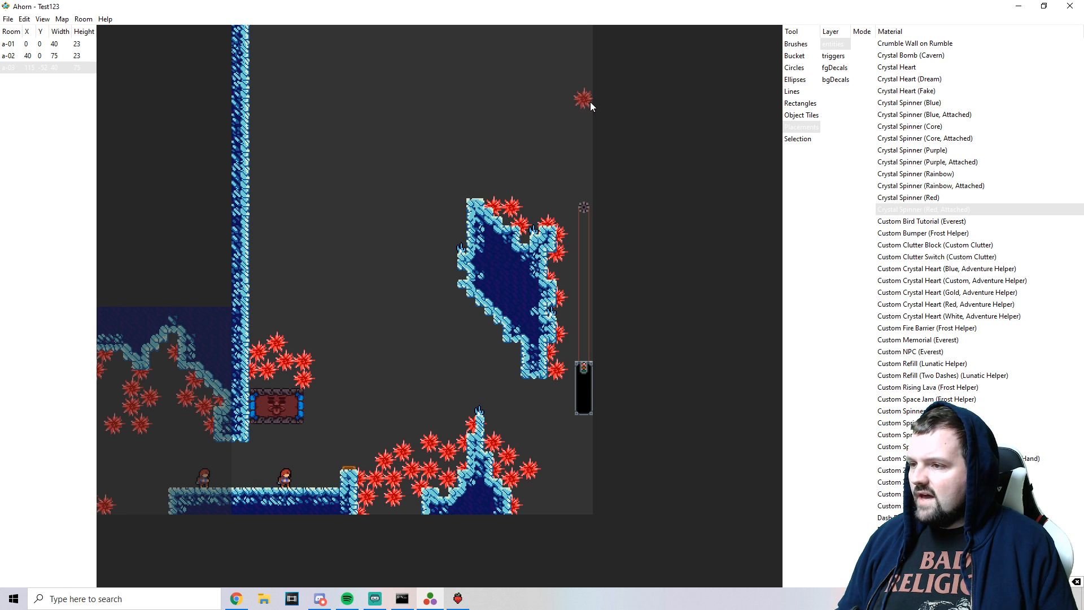
- Build a cluster of attached red crystal spinners against the room's outer edge, above the zip mover's track
{"action": "left_click", "coordinate": [592, 95]}
{"action": "left_click_drag", "start_coordinate": [558, 137], "coordinate": [589, 300]}
{"action": "left_click", "coordinate": [611, 239]}
{"action": "left_click", "coordinate": [627, 230]}
{"action": "left_click", "coordinate": [611, 219]}
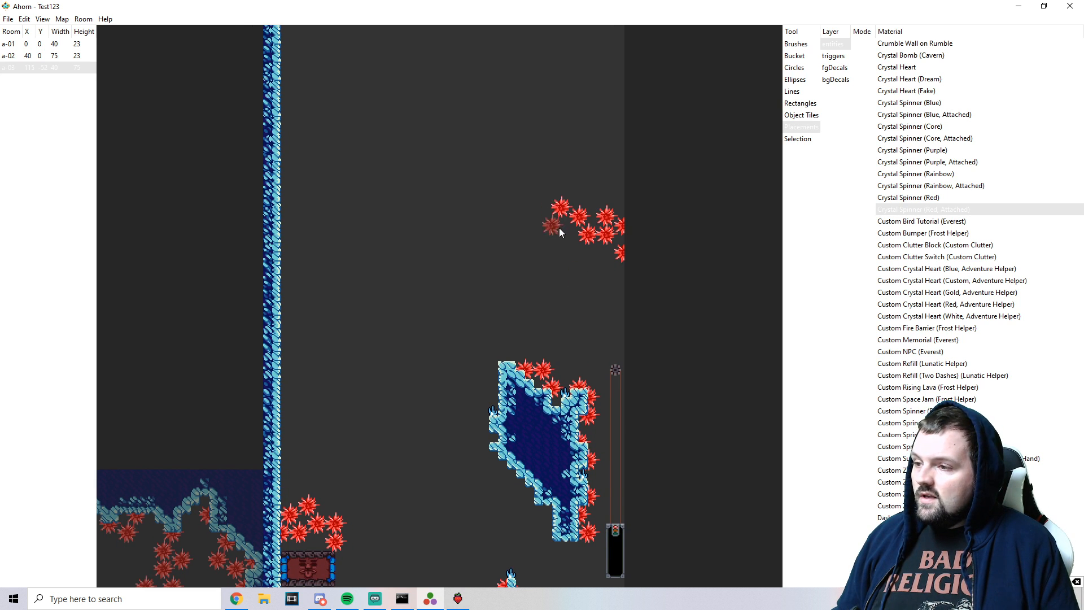
{"action": "left_click", "coordinate": [570, 190]}
{"action": "left_click", "coordinate": [591, 204]}
{"action": "left_click", "coordinate": [618, 199]}
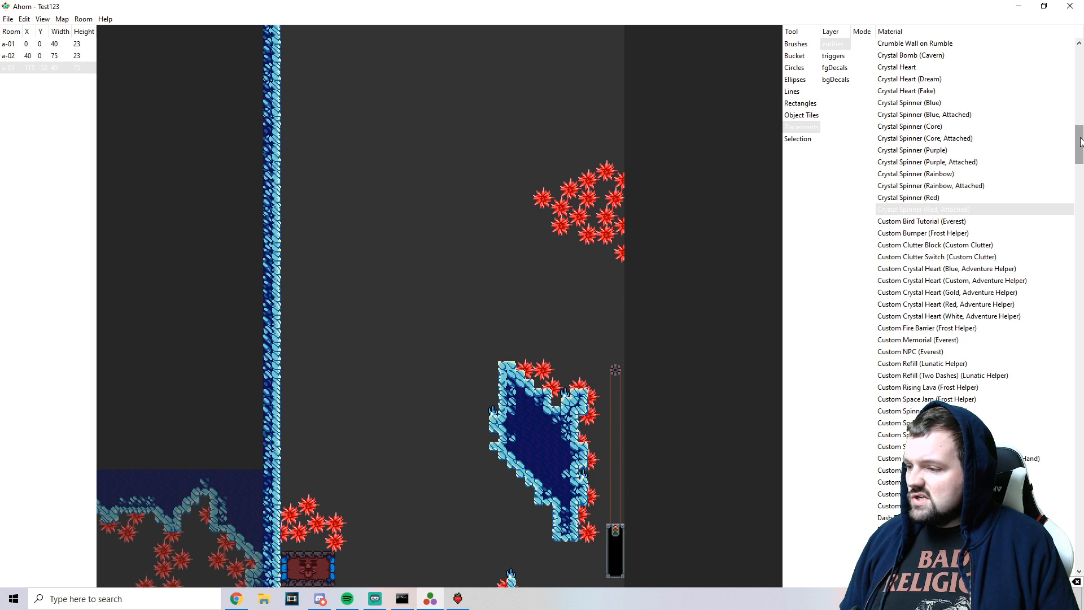
- Place a Watchtower on the starting ledge beside the player spawn
{"action": "left_click_drag", "start_coordinate": [1080, 146], "coordinate": [1079, 547]}
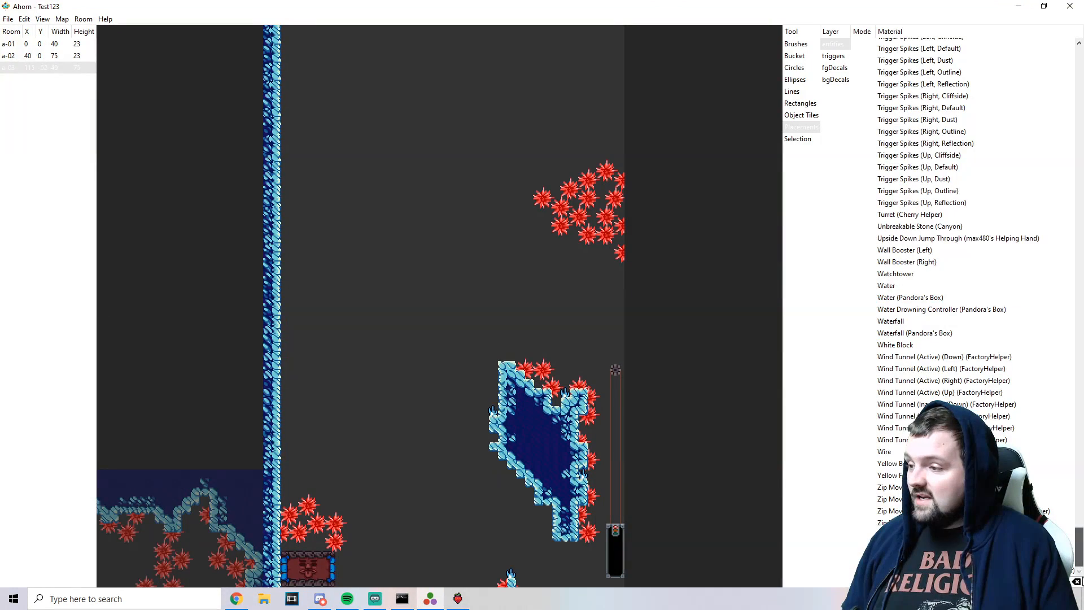
{"action": "scroll", "coordinate": [443, 414], "scroll_direction": "down", "scroll_amount": 5}
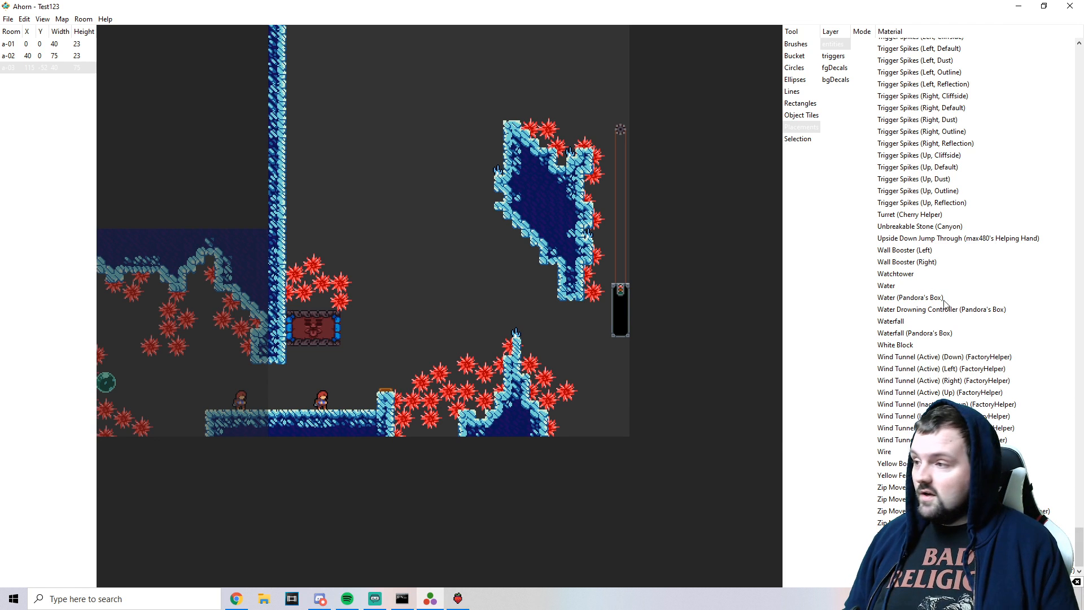
{"action": "left_click", "coordinate": [906, 275]}
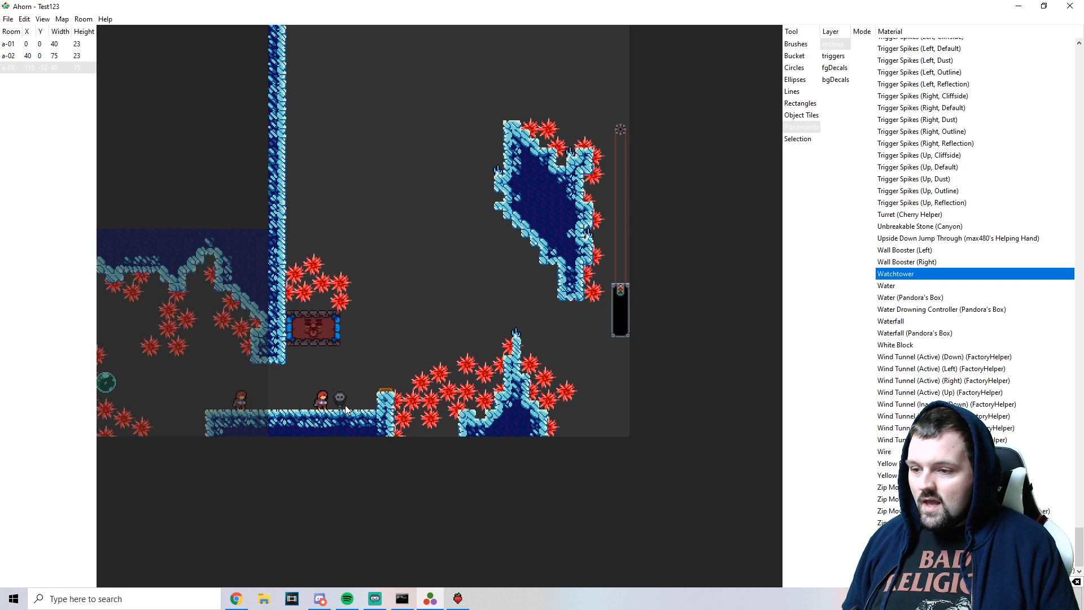
{"action": "left_click", "coordinate": [308, 419]}
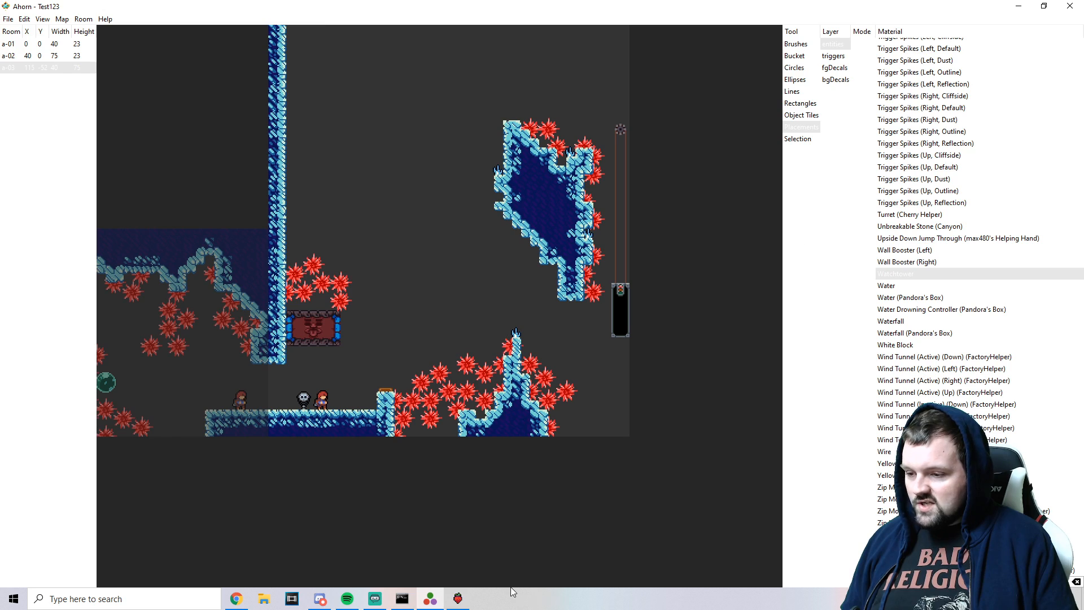
- Switch to Celeste and survey the room upwards through the new watchtower
{"action": "left_click", "coordinate": [458, 599]}
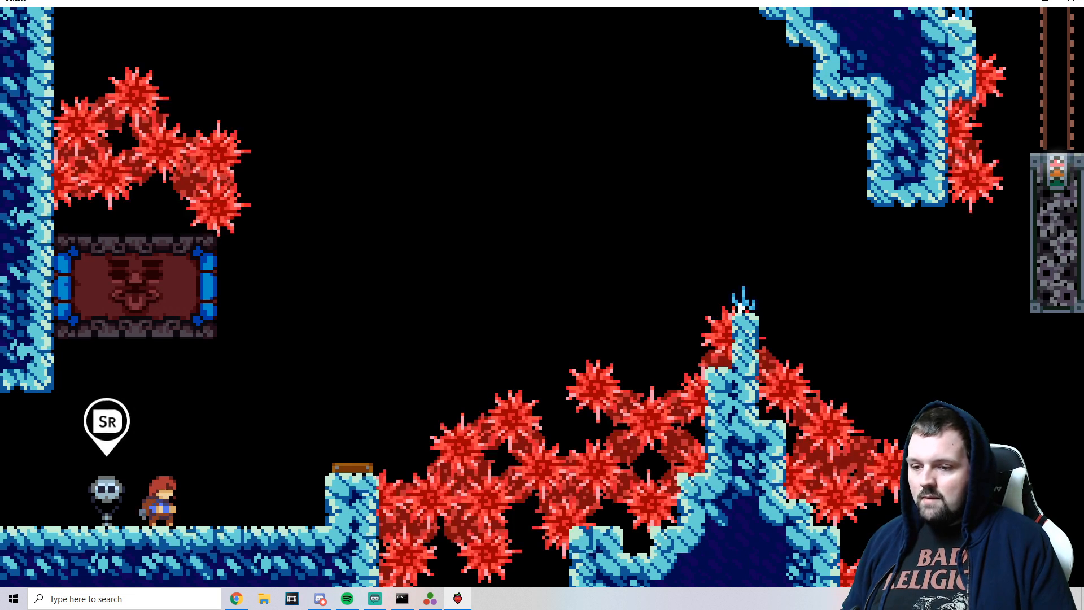
{"action": "key", "text": "r"}
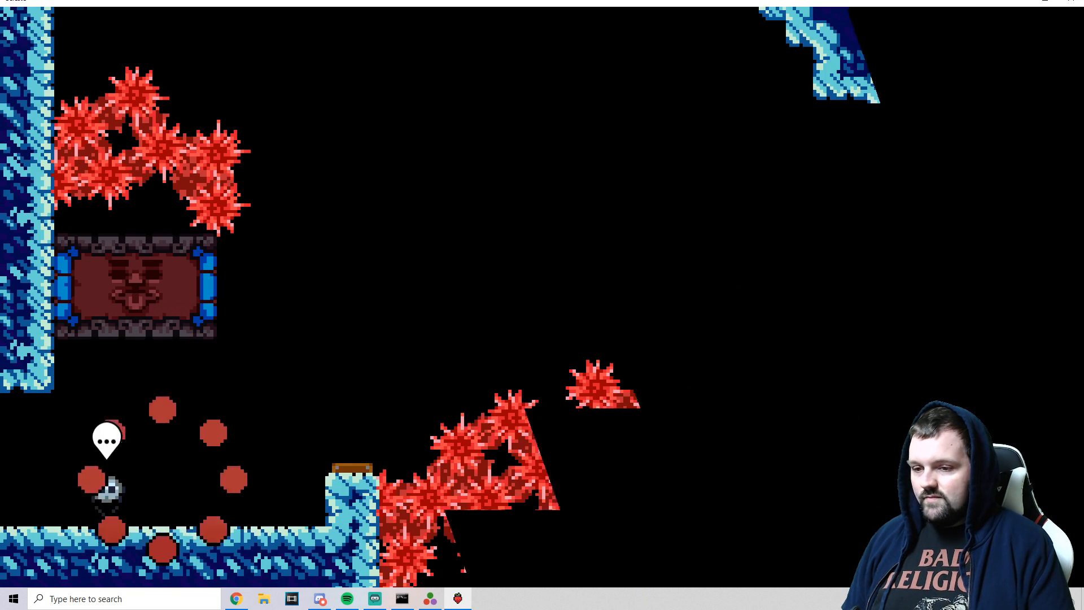
{"action": "key", "text": "Up"}
{"action": "key", "text": "Up"}
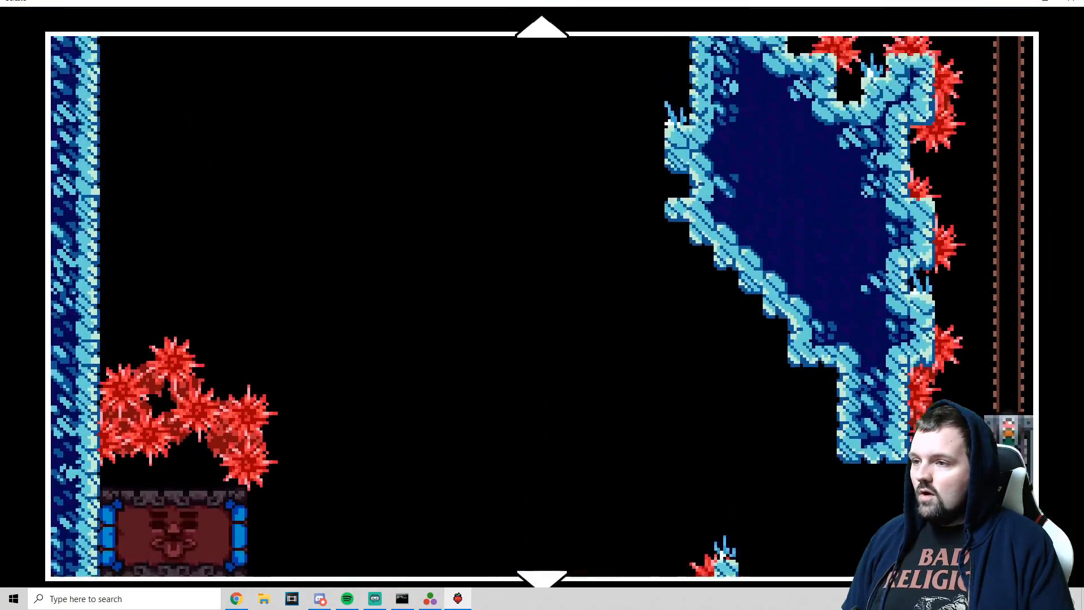
{"action": "key", "text": "Up"}
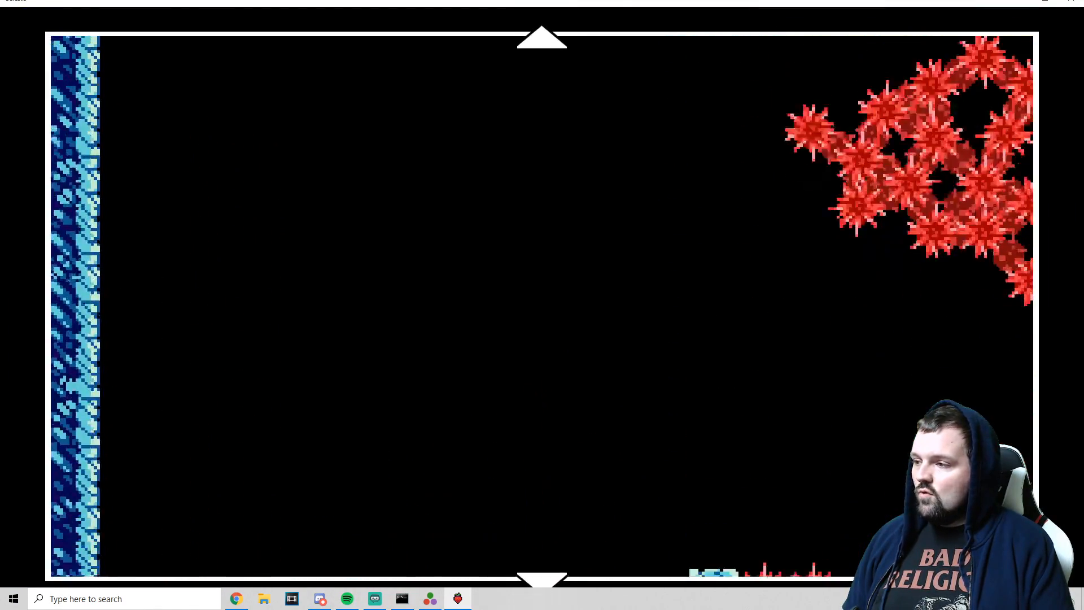
{"action": "key", "text": "x"}
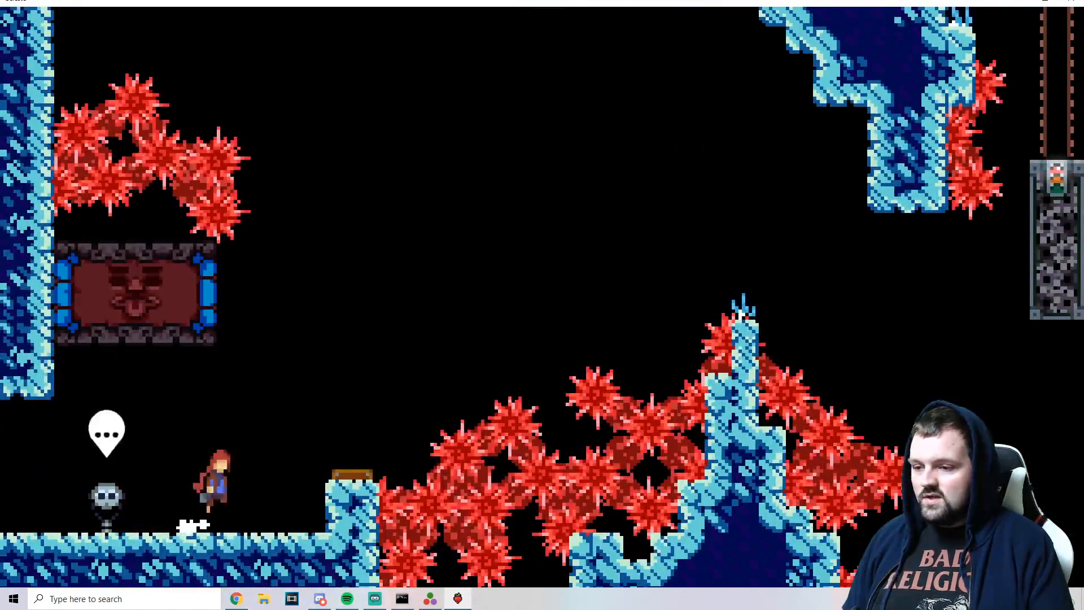
- Playtest the route from the Kevin block up to the floating mass's peak and the open space beyond, then return to Ahorn
{"action": "key", "text": "Right"}
{"action": "key", "text": "Left"}
{"action": "key", "text": "x"}
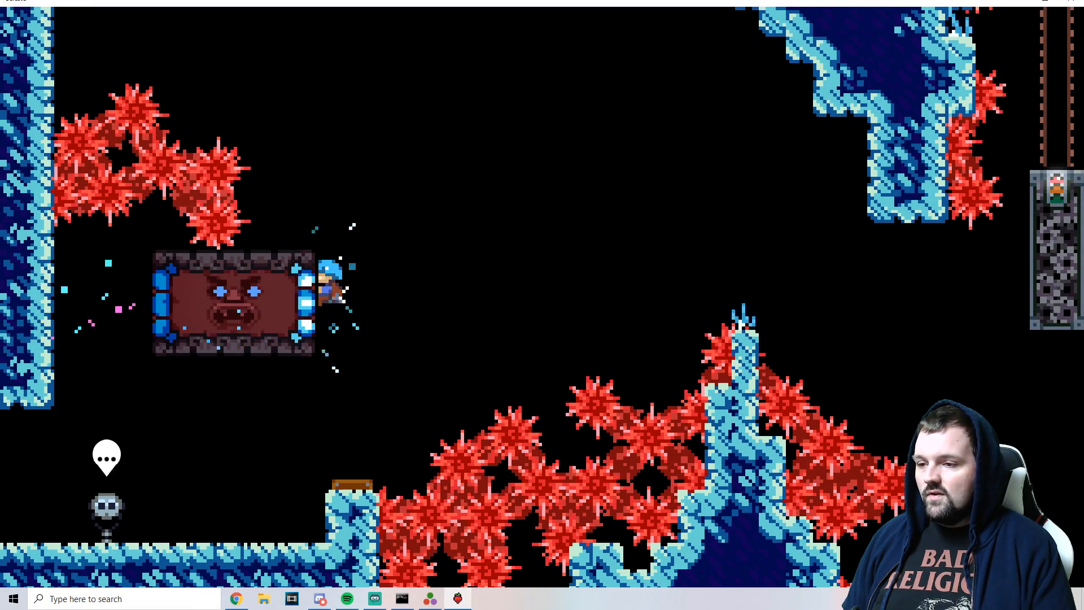
{"action": "key", "text": "c"}
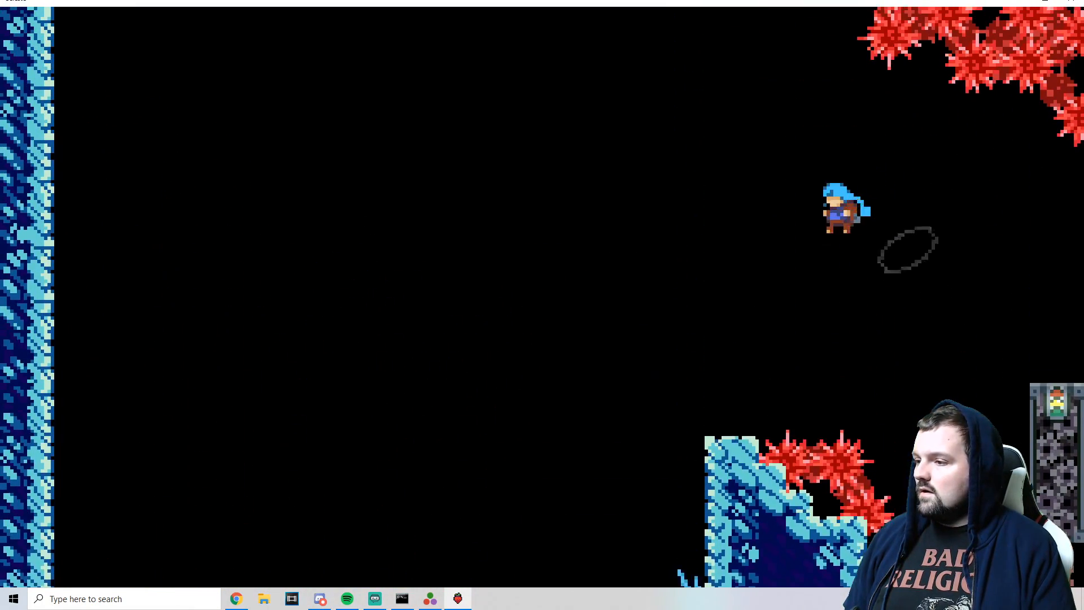
{"action": "key", "text": "Left"}
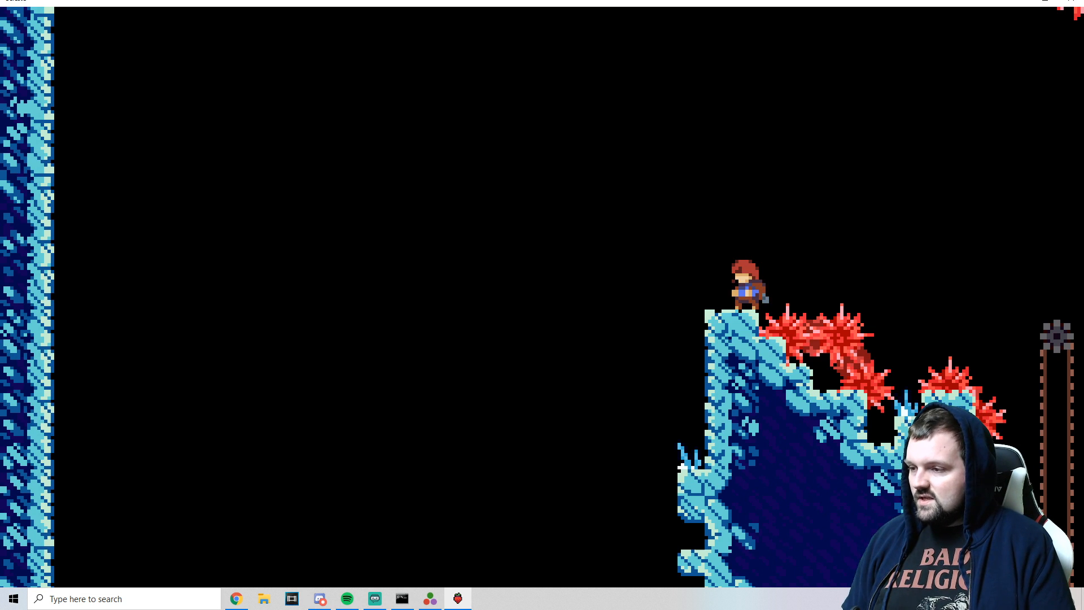
{"action": "key", "text": "Left"}
{"action": "key", "text": "c"}
{"action": "key", "text": "x"}
{"action": "key", "text": "Left"}
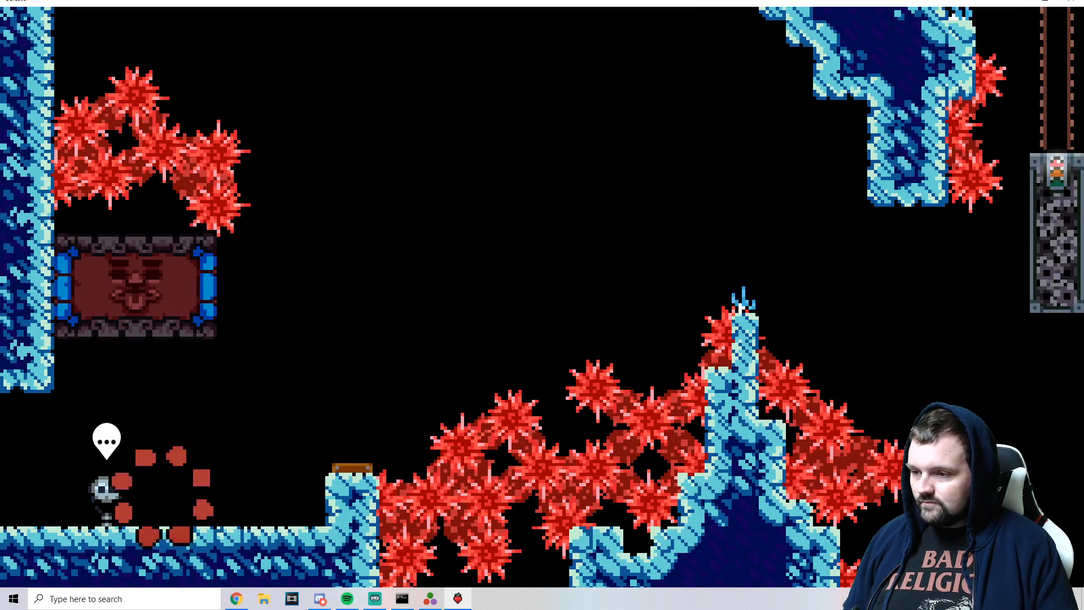
{"action": "key", "text": "alt+Tab"}
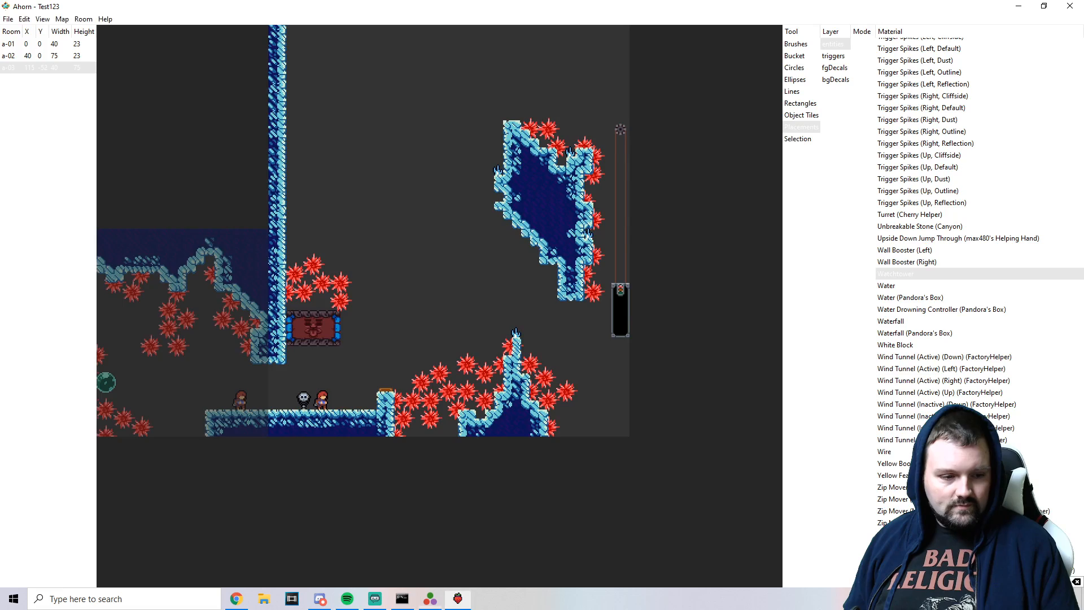
- Place a Touch Switch in the open space between the long wall and the floating mass's peak
{"action": "scroll", "coordinate": [477, 259], "scroll_direction": "up", "scroll_amount": 5}
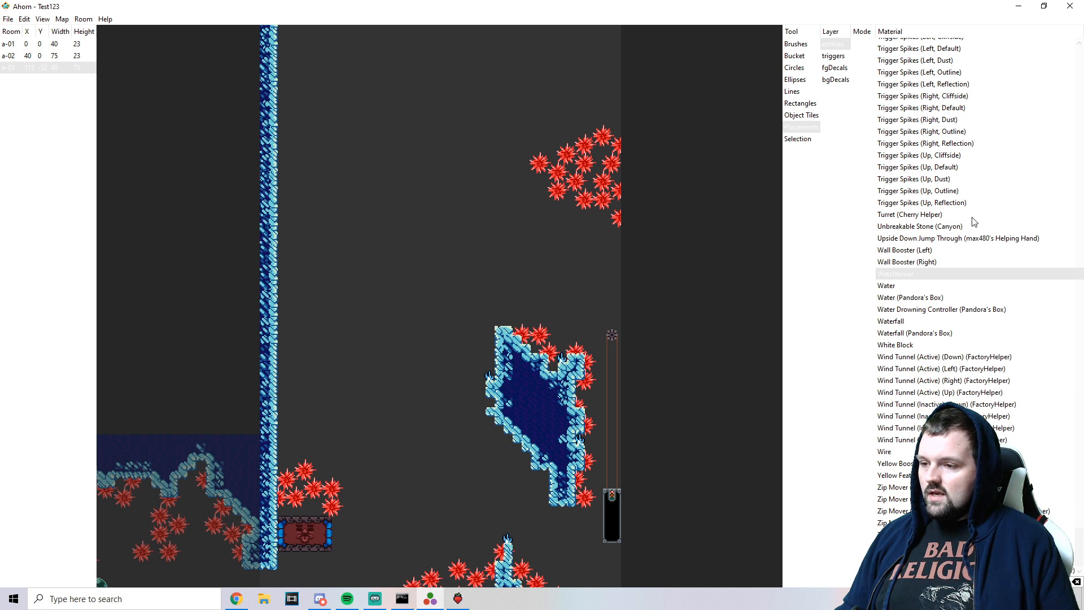
{"action": "scroll", "coordinate": [971, 219], "scroll_direction": "up", "scroll_amount": 3}
{"action": "scroll", "coordinate": [968, 223], "scroll_direction": "up", "scroll_amount": 13}
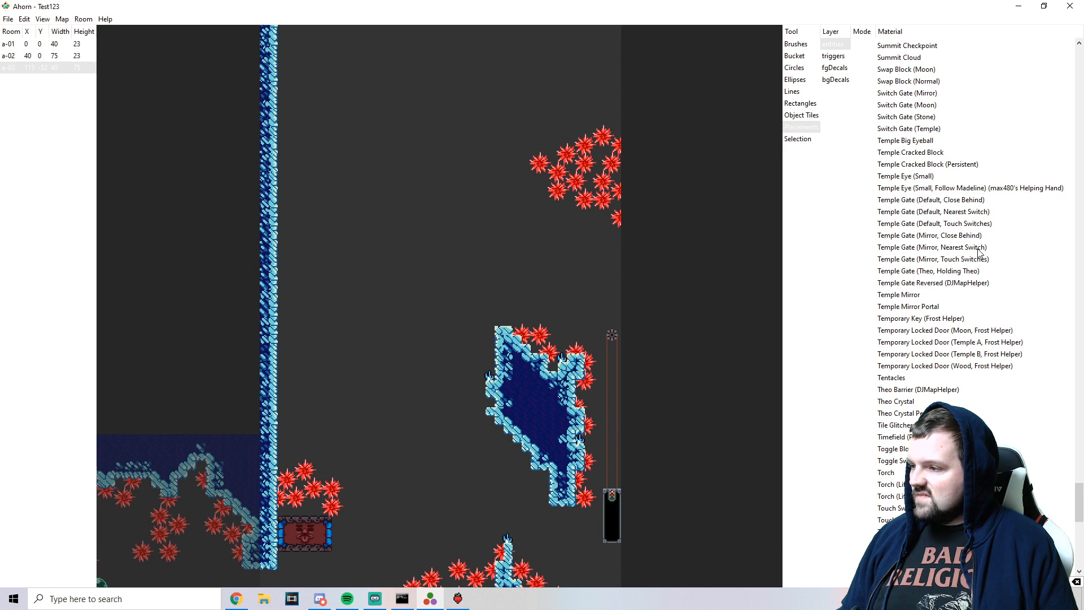
{"action": "left_click_drag", "start_coordinate": [1080, 508], "coordinate": [1080, 521]}
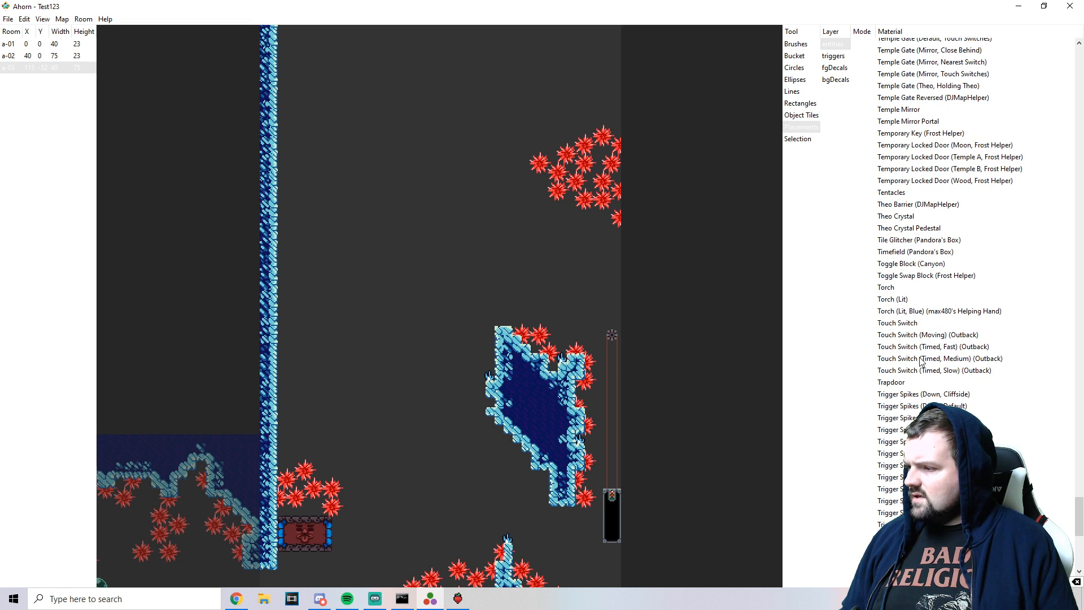
{"action": "left_click", "coordinate": [906, 324]}
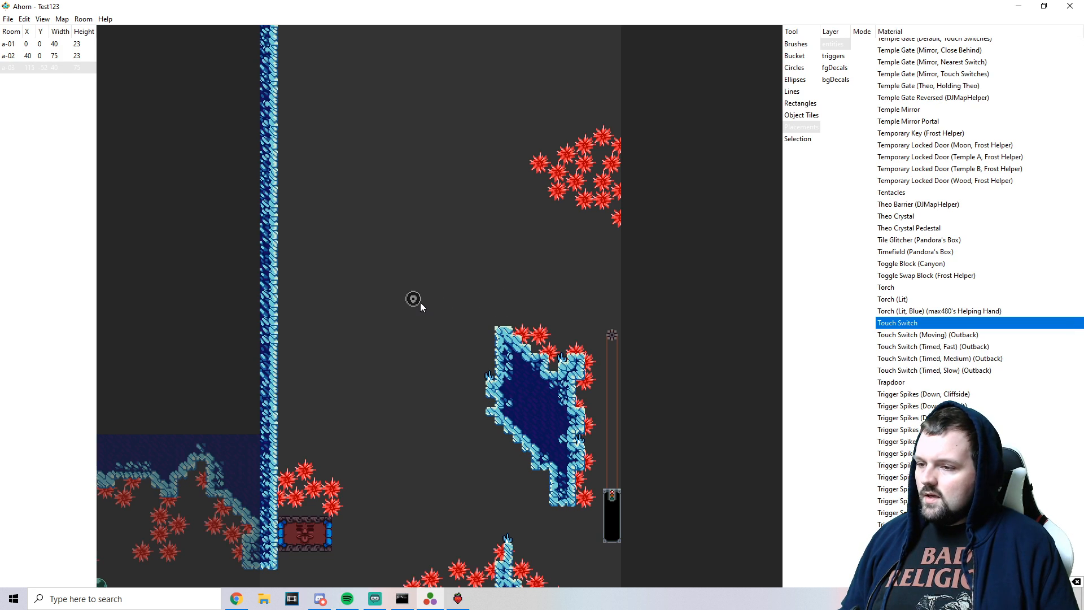
{"action": "left_click", "coordinate": [420, 302]}
- Place three Crumble Blocks (Cliffside) platforms, each three tiles wide: below the touch switch, nearer the long wall, and higher up
{"action": "left_click_drag", "start_coordinate": [1080, 503], "coordinate": [1081, 124]}
{"action": "left_click", "coordinate": [943, 219]}
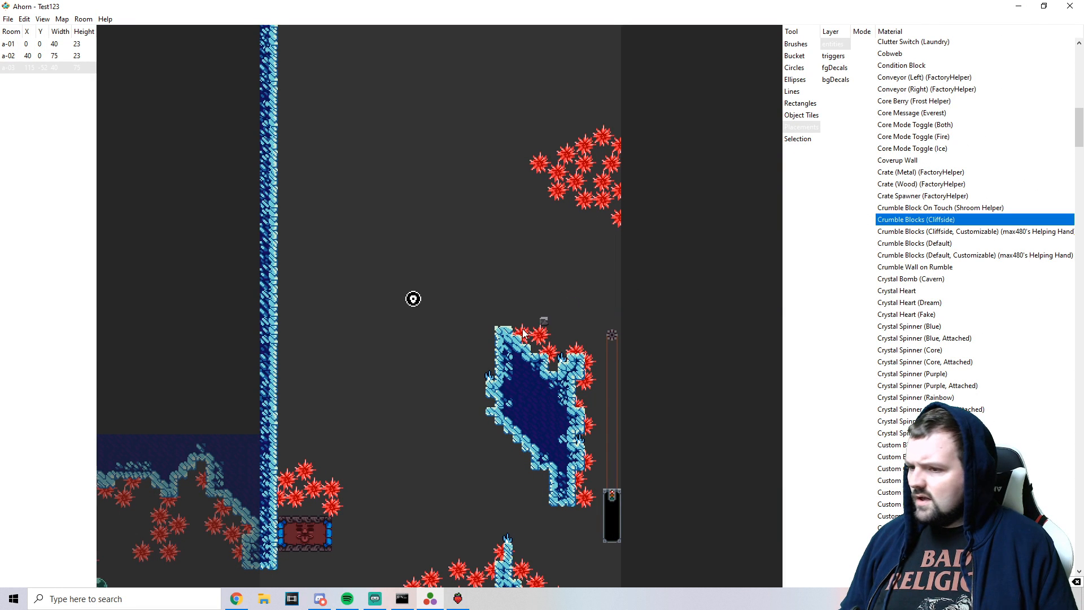
{"action": "left_click_drag", "start_coordinate": [411, 318], "coordinate": [432, 321]}
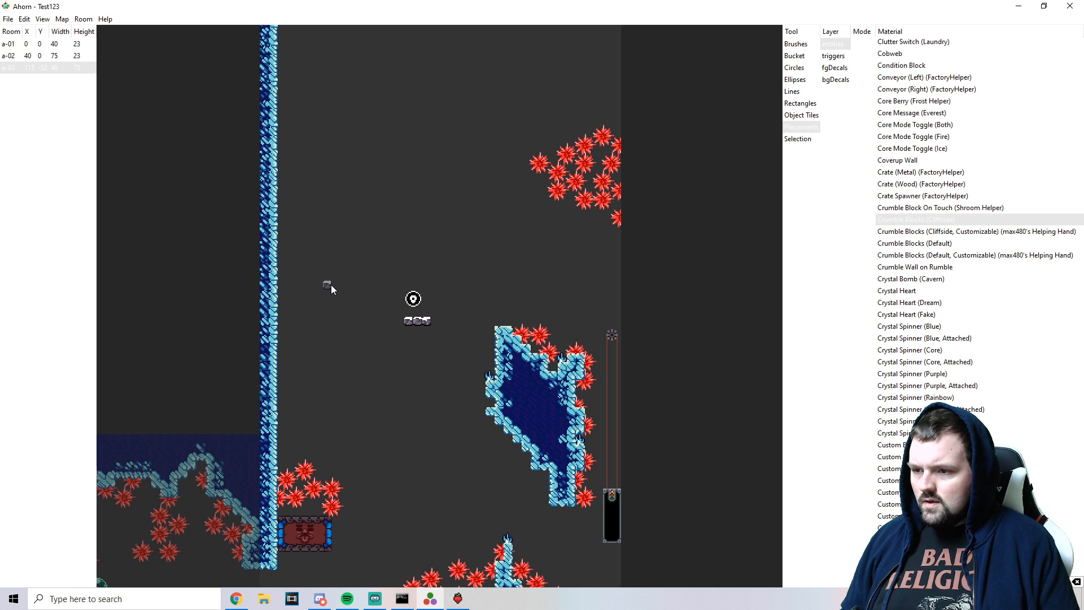
{"action": "left_click", "coordinate": [802, 139]}
{"action": "left_click", "coordinate": [428, 213]}
{"action": "left_click_drag", "start_coordinate": [432, 212], "coordinate": [546, 210]}
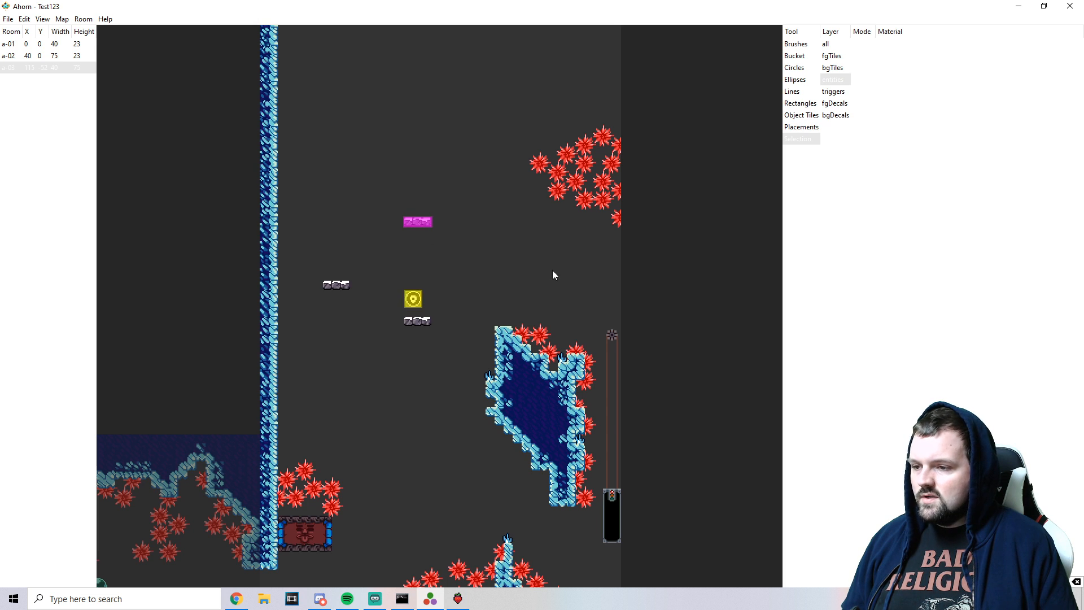
- Shift the touch switch so it sits centred over the lowest crumble platform
{"action": "left_click", "coordinate": [801, 140]}
{"action": "left_click", "coordinate": [421, 301]}
{"action": "mouse_move", "coordinate": [421, 303]}
{"action": "left_mouse_down"}
{"action": "mouse_move", "coordinate": [412, 312]}
{"action": "mouse_move", "coordinate": [420, 299]}
{"action": "mouse_move", "coordinate": [411, 300]}
{"action": "mouse_move", "coordinate": [429, 301]}
{"action": "mouse_move", "coordinate": [411, 302]}
{"action": "left_mouse_up"}
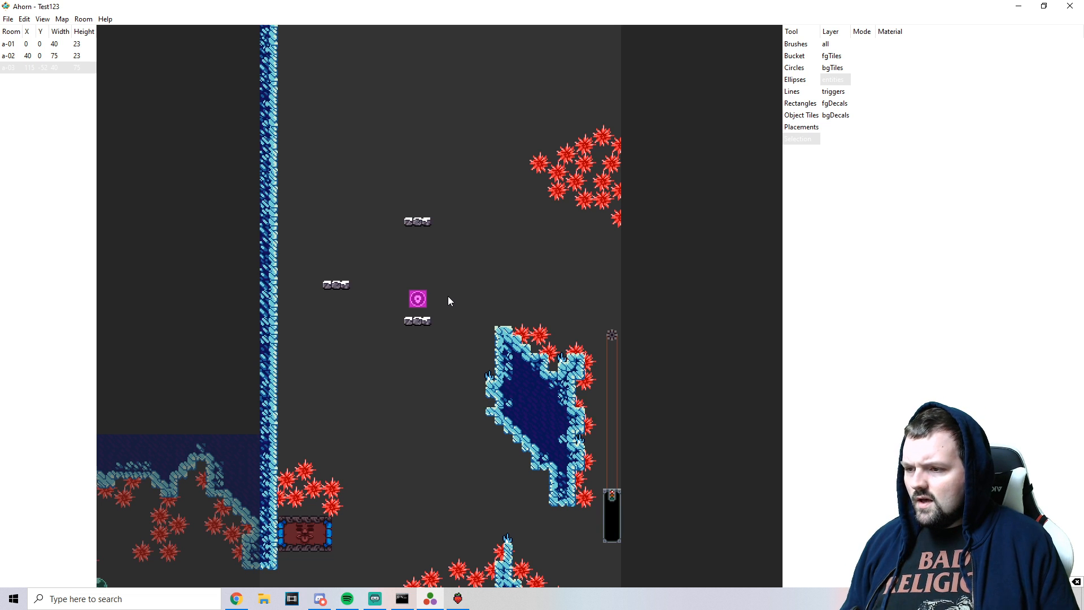
- Copy the touch switch above the other two crumble platforms and centre each copy over its platform
{"action": "left_click", "coordinate": [499, 335]}
{"action": "left_click", "coordinate": [418, 302]}
{"action": "key", "text": "ctrl+c"}
{"action": "key", "text": "ctrl+v"}
{"action": "key", "text": "ctrl+v"}
{"action": "left_click", "coordinate": [325, 252]}
{"action": "key", "text": "Down"}
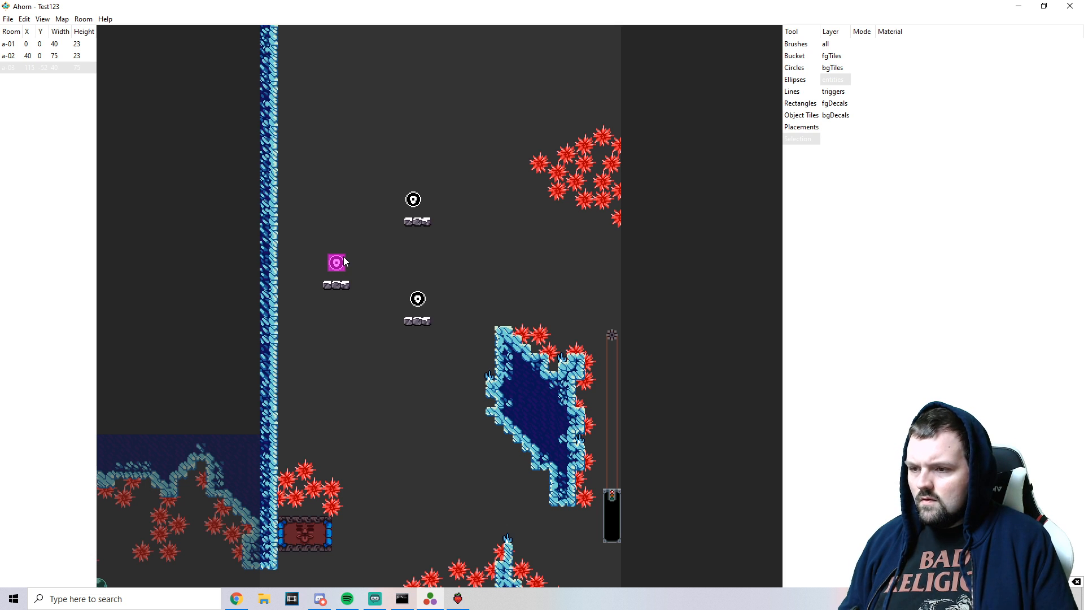
{"action": "left_click", "coordinate": [412, 199]}
{"action": "key", "text": "Right"}
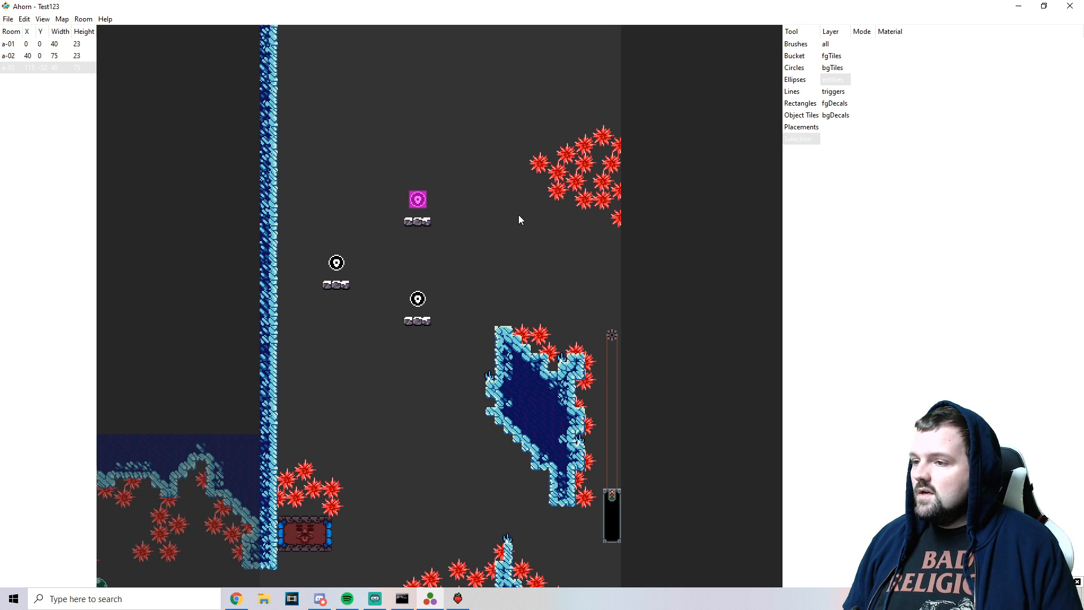
- Paint Reflection terrain as a small floating mass beside the upper spinner cluster and a patch above it at the room's right edge
{"action": "left_click", "coordinate": [797, 45]}
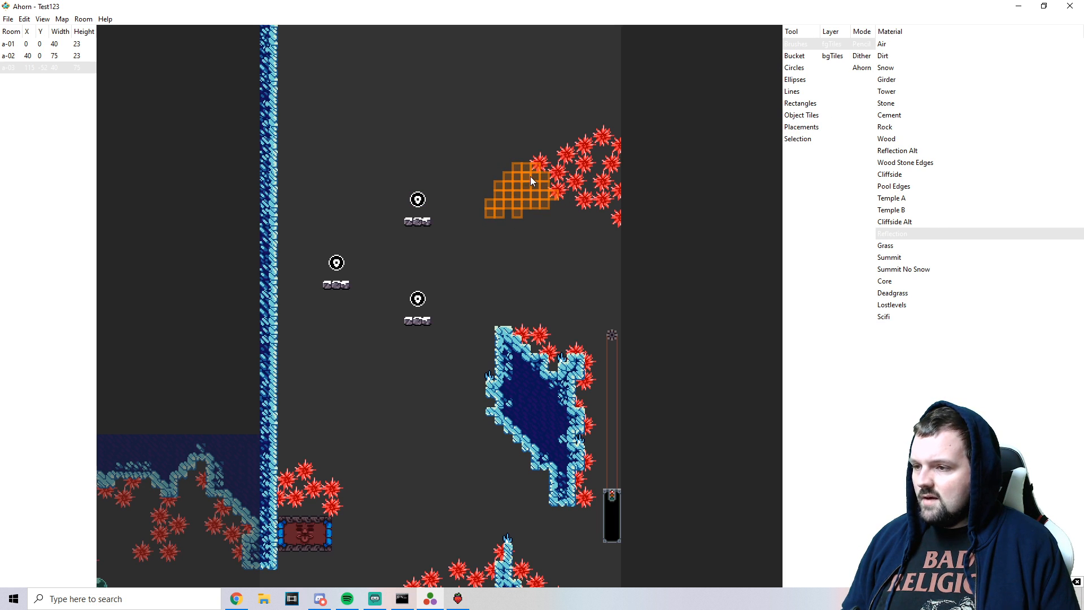
{"action": "left_click_drag", "start_coordinate": [530, 176], "coordinate": [522, 184]}
{"action": "left_click_drag", "start_coordinate": [603, 128], "coordinate": [617, 140]}
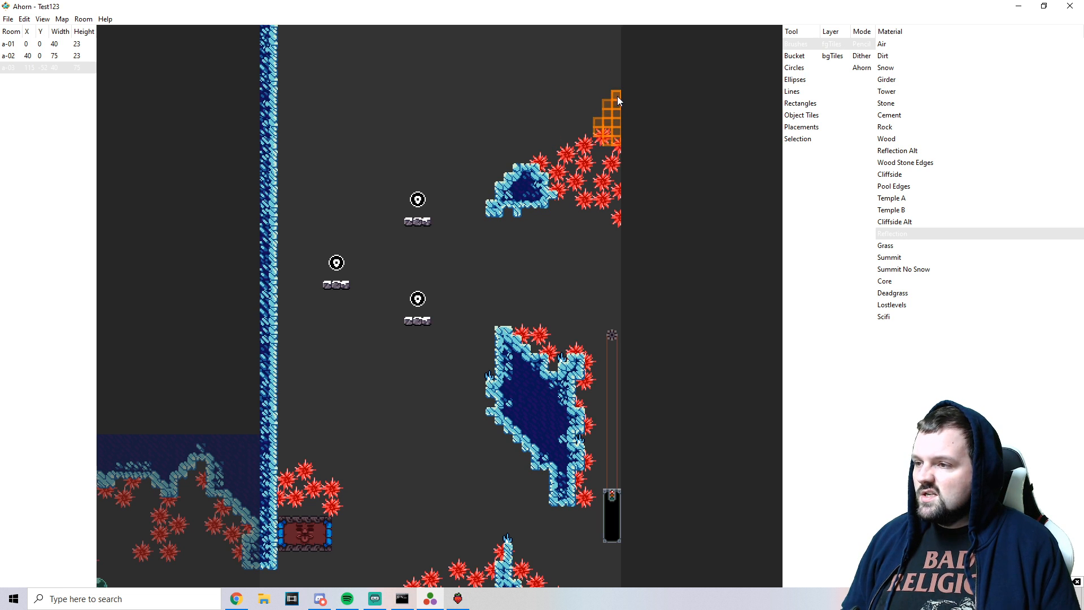
{"action": "left_click_drag", "start_coordinate": [617, 101], "coordinate": [621, 104]}
- Place a Switch Gate (Stone), two tiles wide and five tiles tall, above the small floating mass
{"action": "left_click", "coordinate": [798, 127]}
{"action": "left_click", "coordinate": [926, 328]}
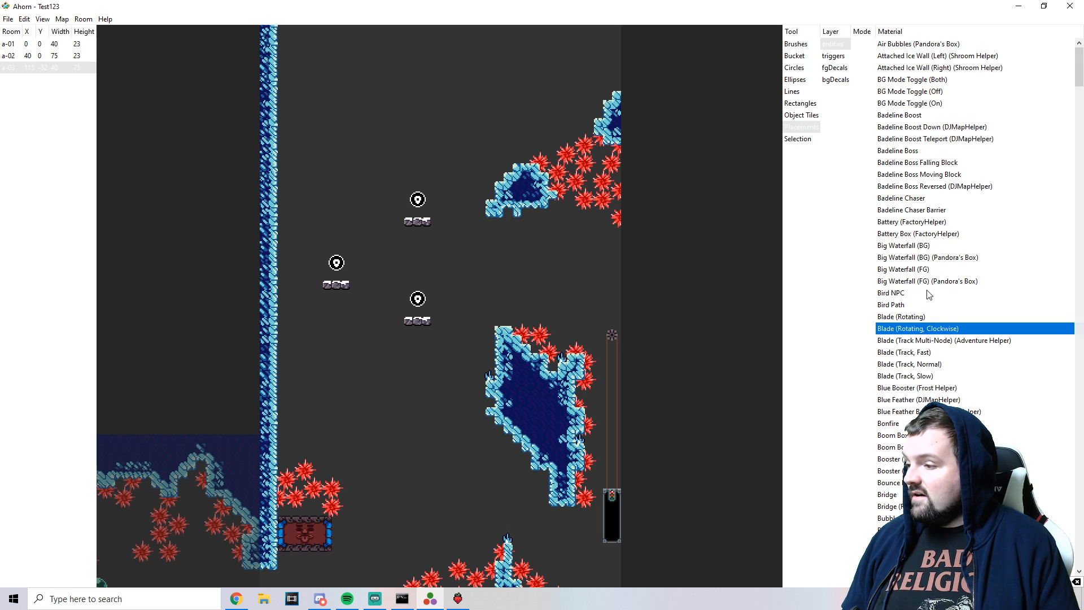
{"action": "left_click_drag", "start_coordinate": [1079, 67], "coordinate": [1079, 502]}
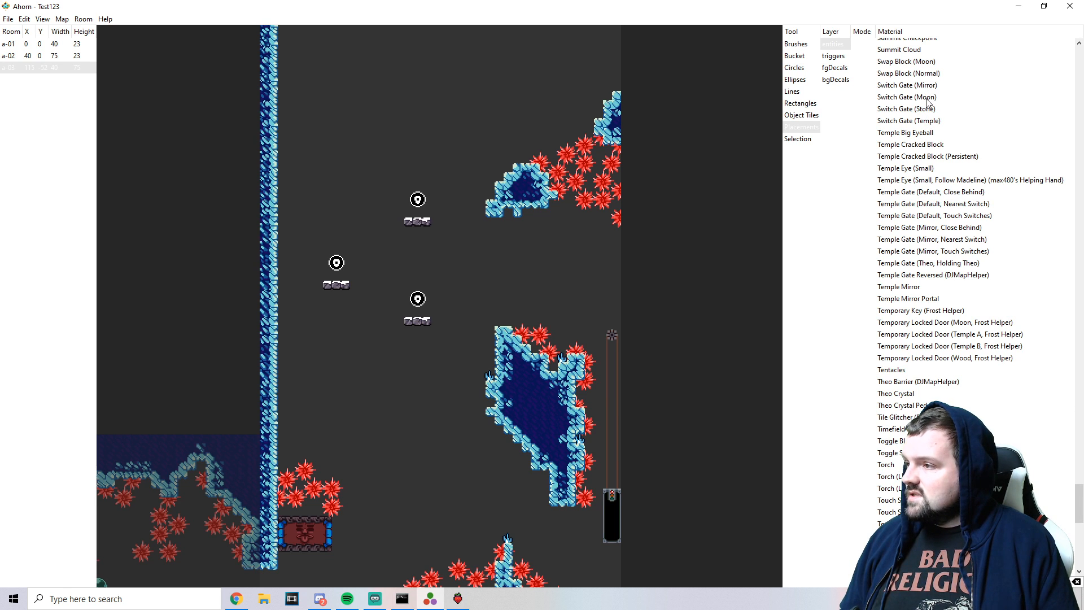
{"action": "left_click", "coordinate": [921, 110]}
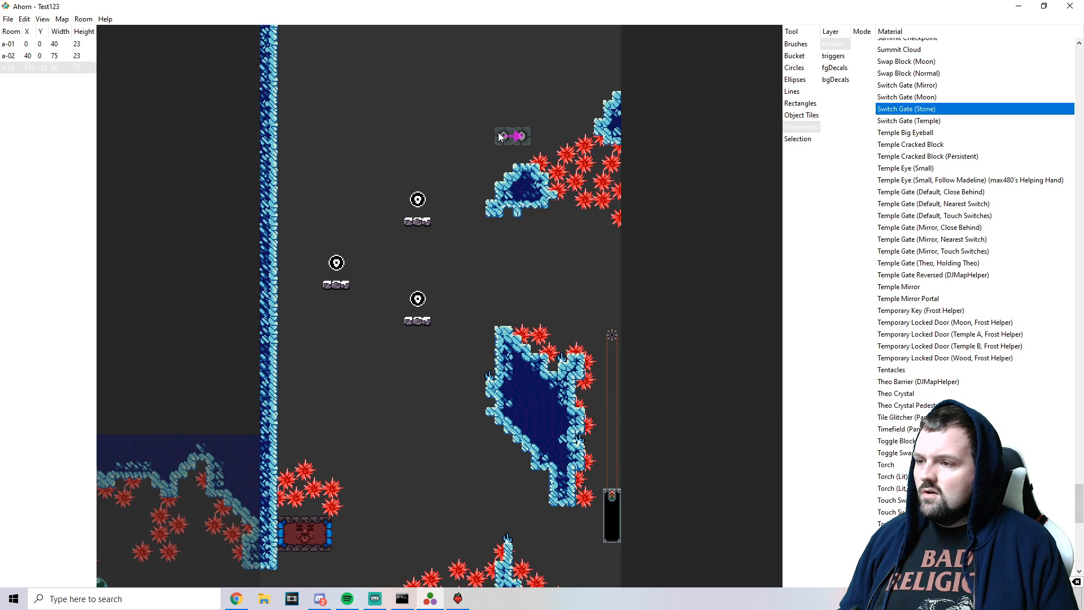
{"action": "left_click_drag", "start_coordinate": [519, 155], "coordinate": [520, 110]}
- Seat the switch gate on the small mass and move its target node up toward the room's upper right corner
{"action": "left_click", "coordinate": [797, 138]}
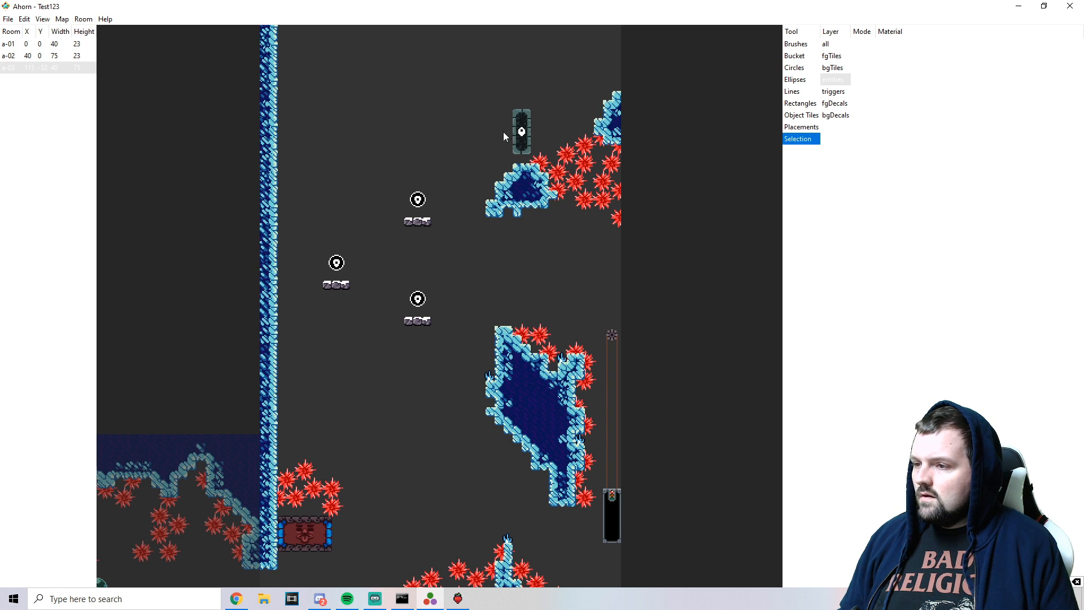
{"action": "left_click", "coordinate": [520, 138]}
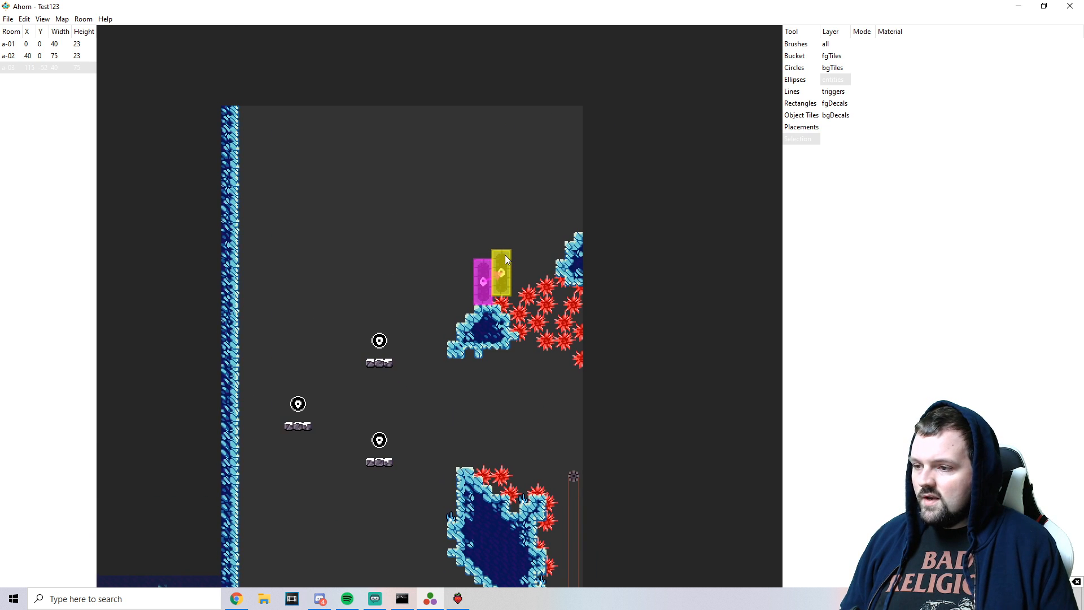
{"action": "left_click_drag", "start_coordinate": [503, 278], "coordinate": [531, 188]}
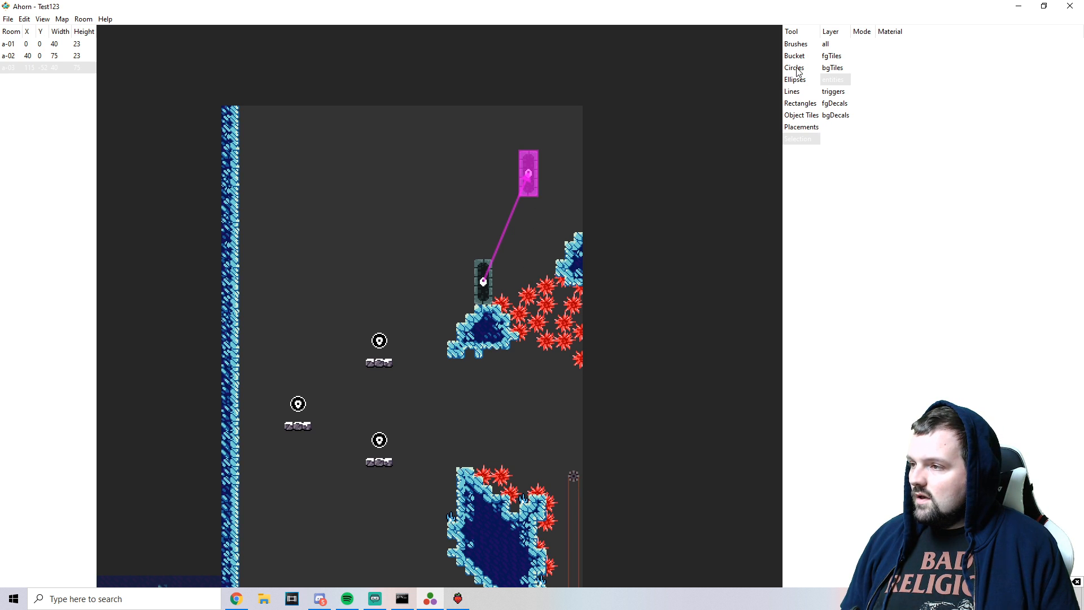
- Fill a Reflection block along the room's right edge above the spinners, and shift the switch gate's target flush against its side
{"action": "left_click", "coordinate": [796, 105]}
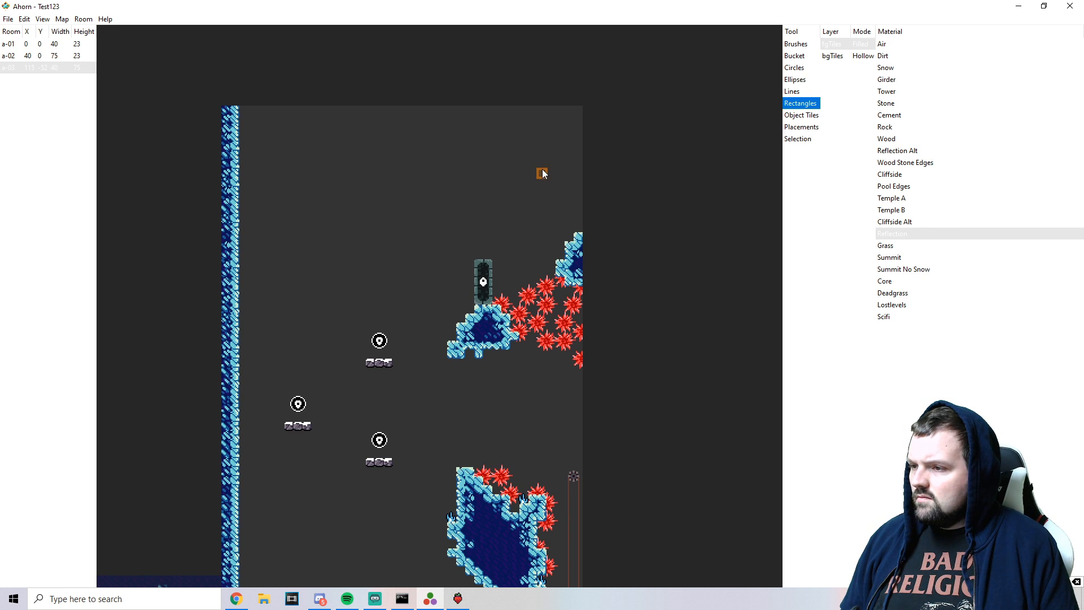
{"action": "left_click_drag", "start_coordinate": [623, 216], "coordinate": [547, 162]}
{"action": "left_click", "coordinate": [569, 227]}
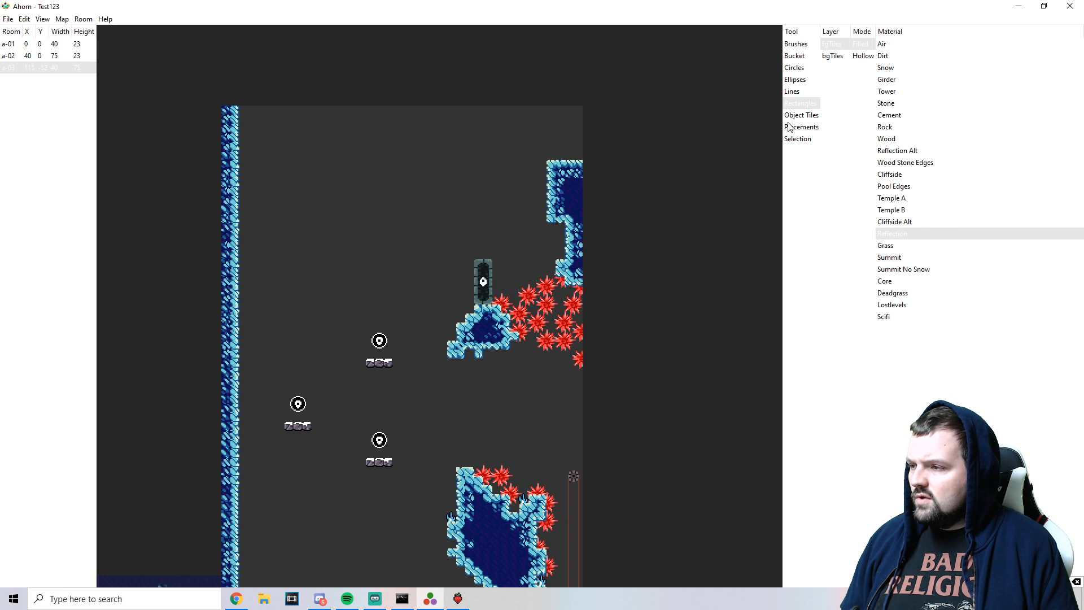
{"action": "left_click", "coordinate": [797, 139]}
{"action": "left_click_drag", "start_coordinate": [530, 168], "coordinate": [540, 174]}
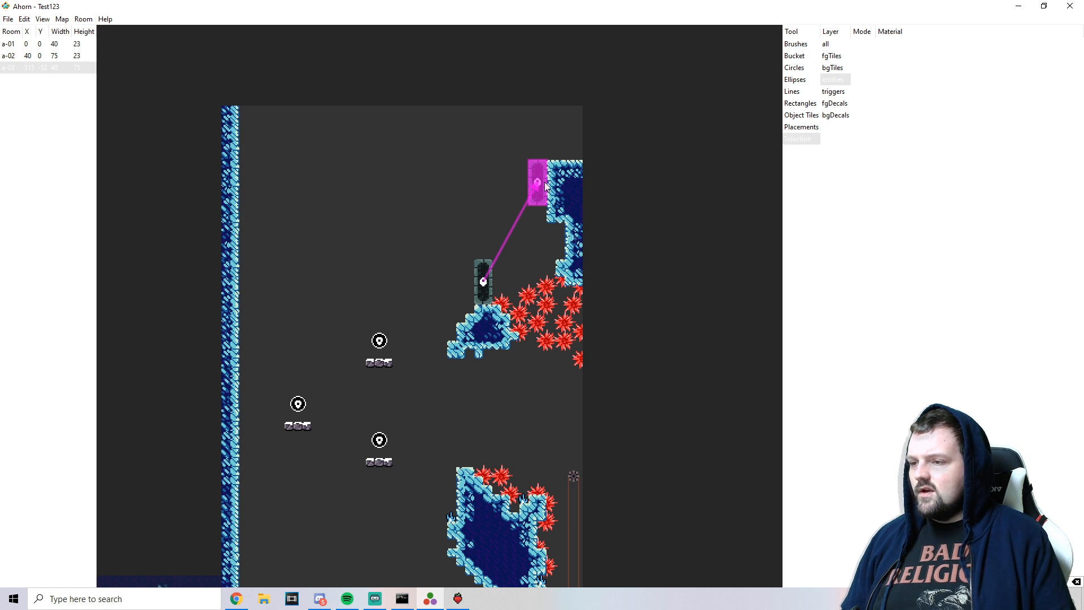
- Paint an irregular column of Reflection terrain from the top of the switch gate up to the room's upper boundary
{"action": "left_click", "coordinate": [802, 127]}
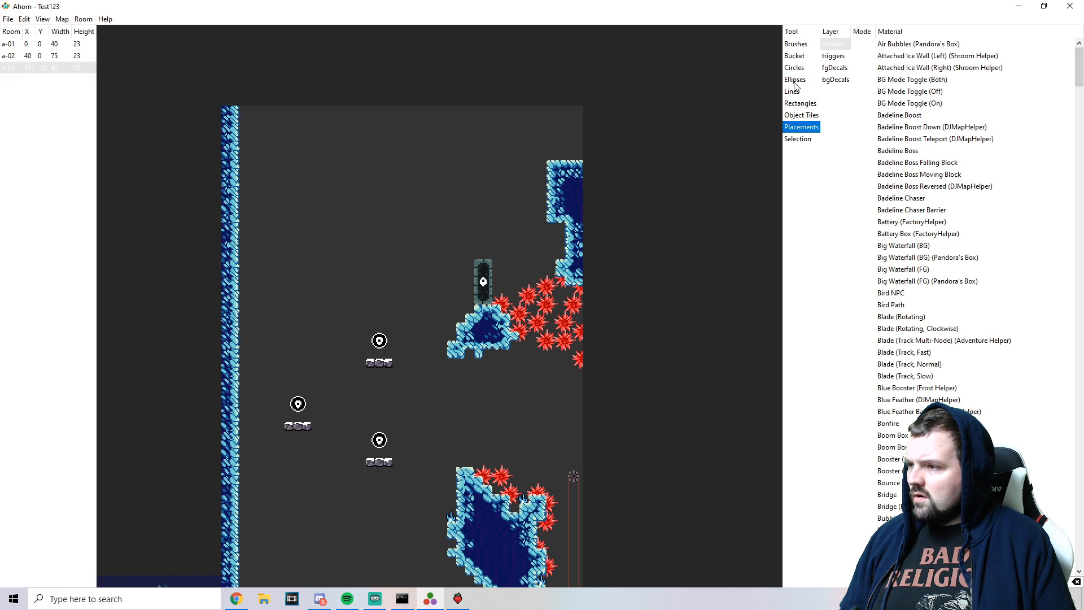
{"action": "left_click", "coordinate": [796, 44]}
{"action": "left_click_drag", "start_coordinate": [487, 254], "coordinate": [475, 255]}
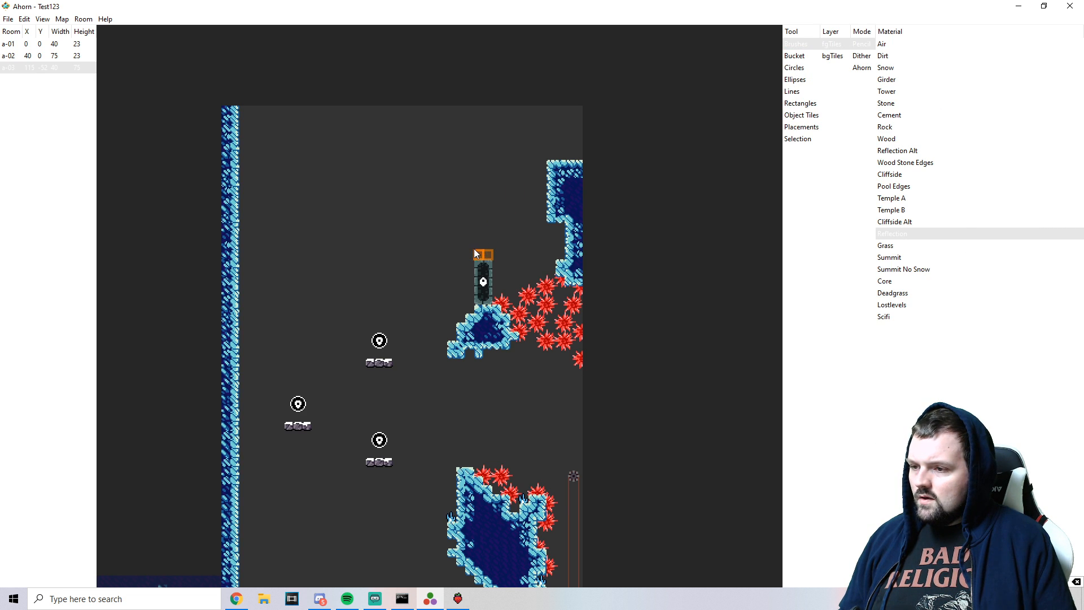
{"action": "left_click_drag", "start_coordinate": [444, 191], "coordinate": [433, 182]}
{"action": "mouse_move", "coordinate": [483, 246]}
{"action": "left_mouse_down"}
{"action": "mouse_move", "coordinate": [496, 192]}
{"action": "mouse_move", "coordinate": [484, 230]}
{"action": "mouse_move", "coordinate": [472, 180]}
{"action": "mouse_move", "coordinate": [483, 141]}
{"action": "left_mouse_up"}
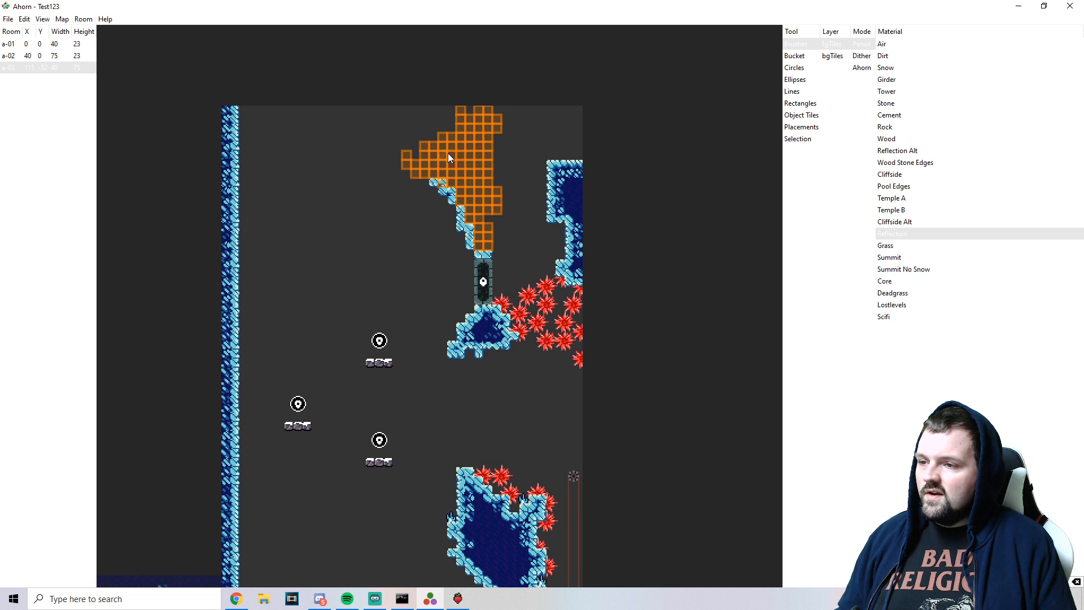
{"action": "left_click_drag", "start_coordinate": [472, 109], "coordinate": [462, 117]}
- Fill the room's ceiling with Reflection terrain from the column above the gate across to the long wall
{"action": "key", "text": "p"}
{"action": "key", "text": "b"}
{"action": "left_click_drag", "start_coordinate": [428, 209], "coordinate": [428, 191]}
{"action": "mouse_move", "coordinate": [428, 144]}
{"action": "left_mouse_down"}
{"action": "mouse_move", "coordinate": [408, 145]}
{"action": "mouse_move", "coordinate": [404, 185]}
{"action": "mouse_move", "coordinate": [231, 108]}
{"action": "left_mouse_up"}
{"action": "left_click", "coordinate": [800, 103]}
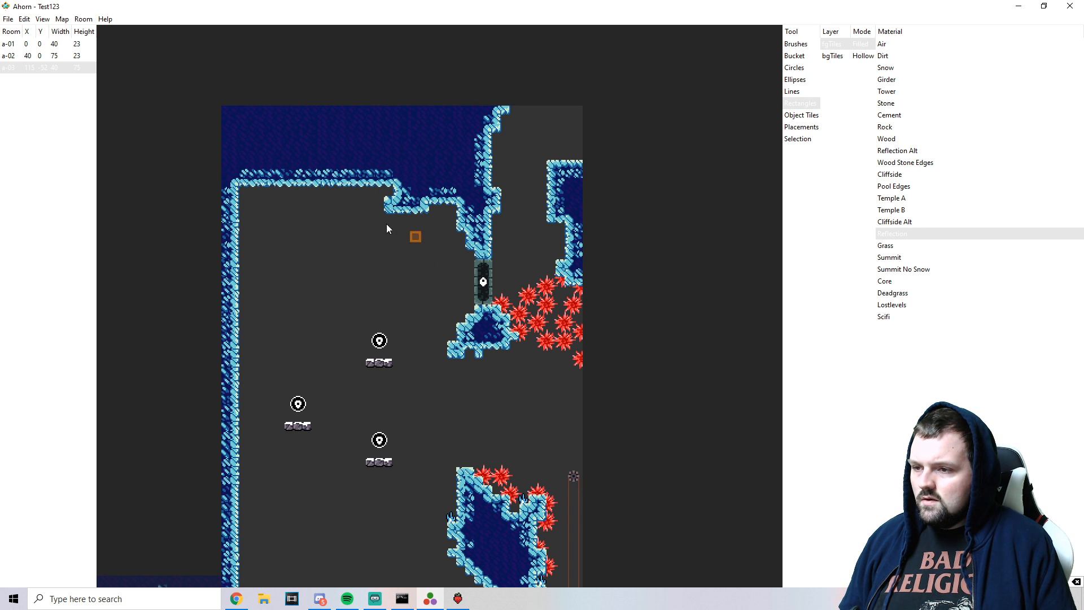
- Round off the corner between the ceiling and the long wall with stepped Reflection terrain
{"action": "left_click", "coordinate": [796, 44]}
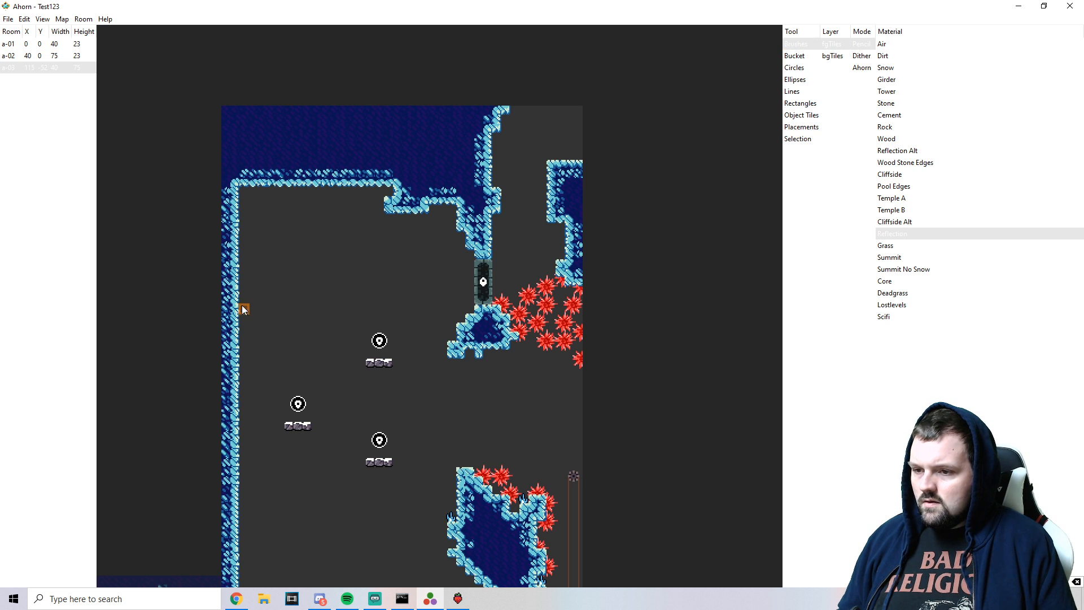
{"action": "left_click_drag", "start_coordinate": [280, 192], "coordinate": [252, 211]}
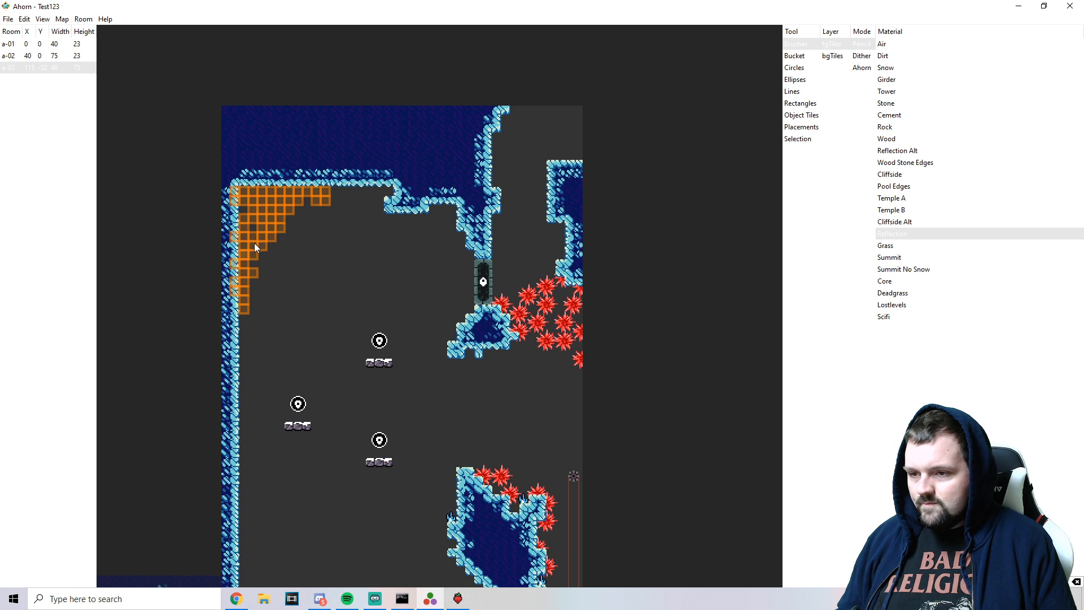
{"action": "left_click_drag", "start_coordinate": [247, 219], "coordinate": [247, 220]}
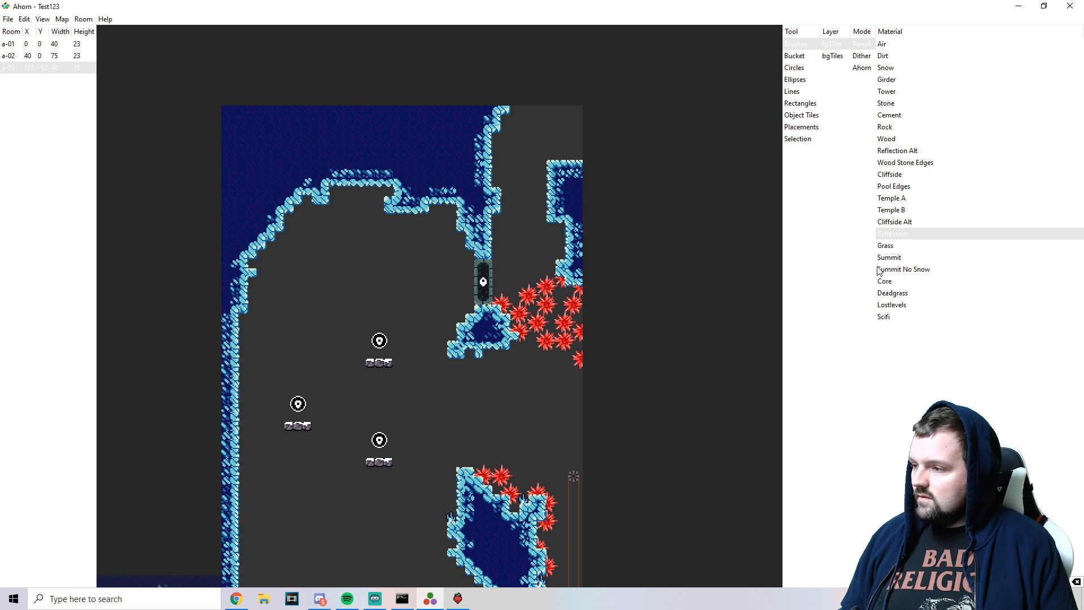
- Place a Crystal Spinner (Red, Attached) on the underside of the small mass below the switch gate
{"action": "left_click", "coordinate": [804, 126]}
{"action": "scroll", "coordinate": [1001, 159], "scroll_direction": "down", "scroll_amount": 20}
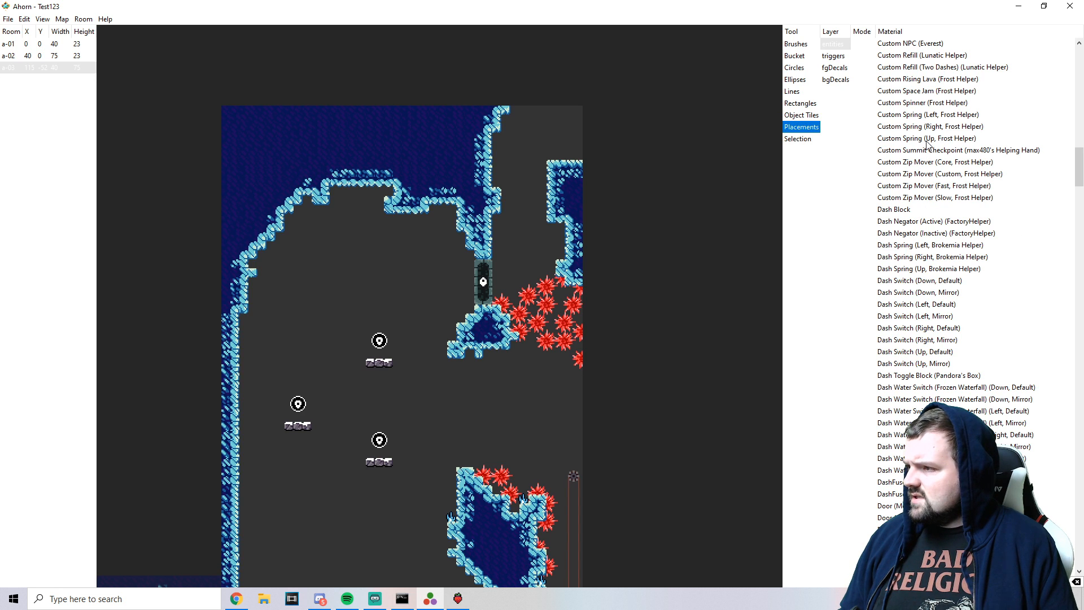
{"action": "scroll", "coordinate": [942, 234], "scroll_direction": "up", "scroll_amount": 2}
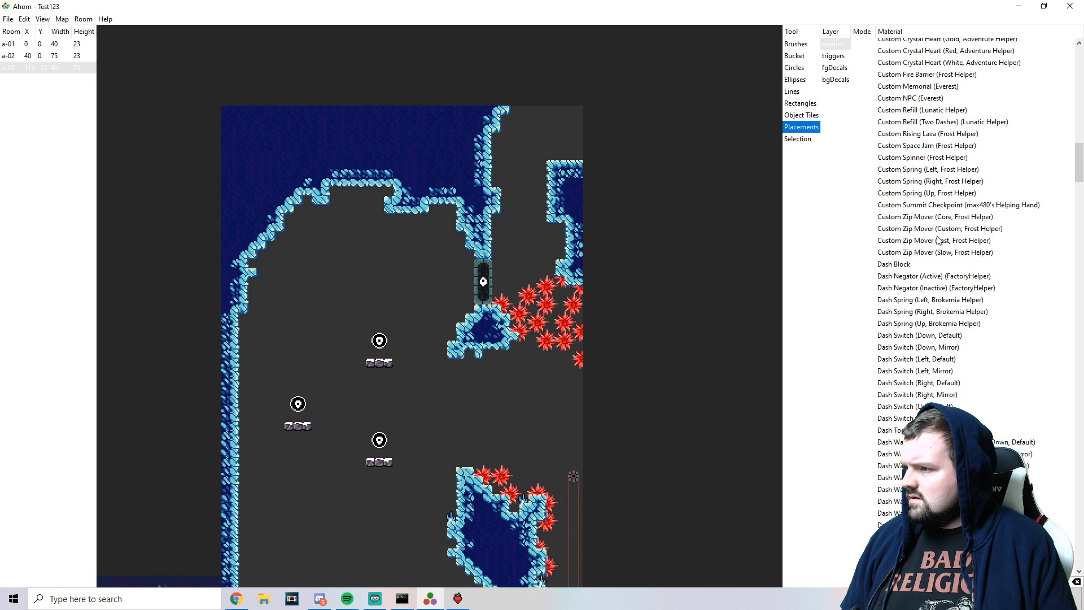
{"action": "scroll", "coordinate": [907, 208], "scroll_direction": "up", "scroll_amount": 8}
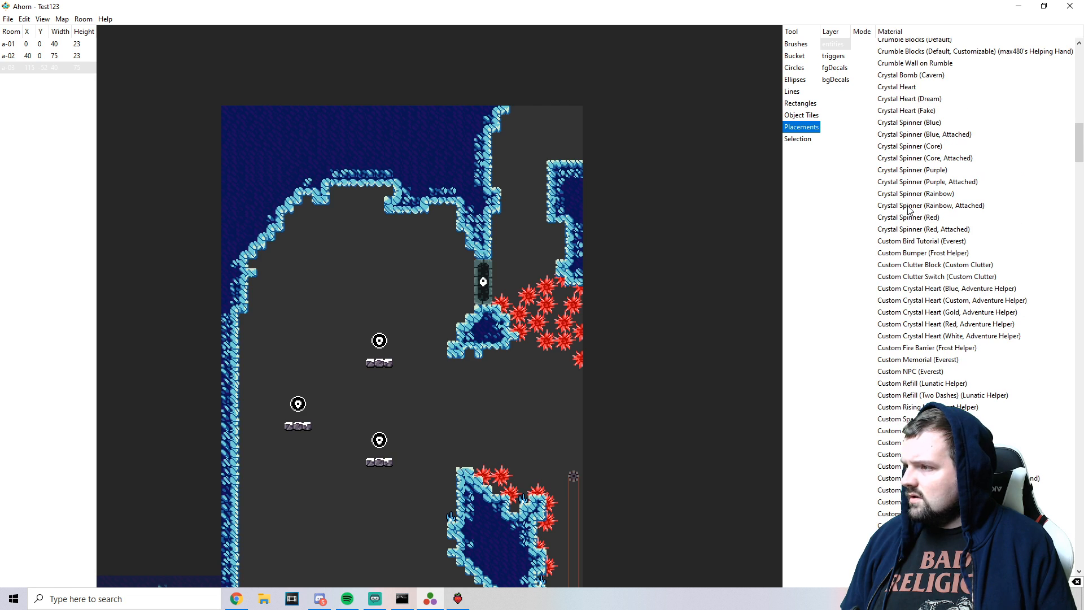
{"action": "left_click", "coordinate": [920, 229]}
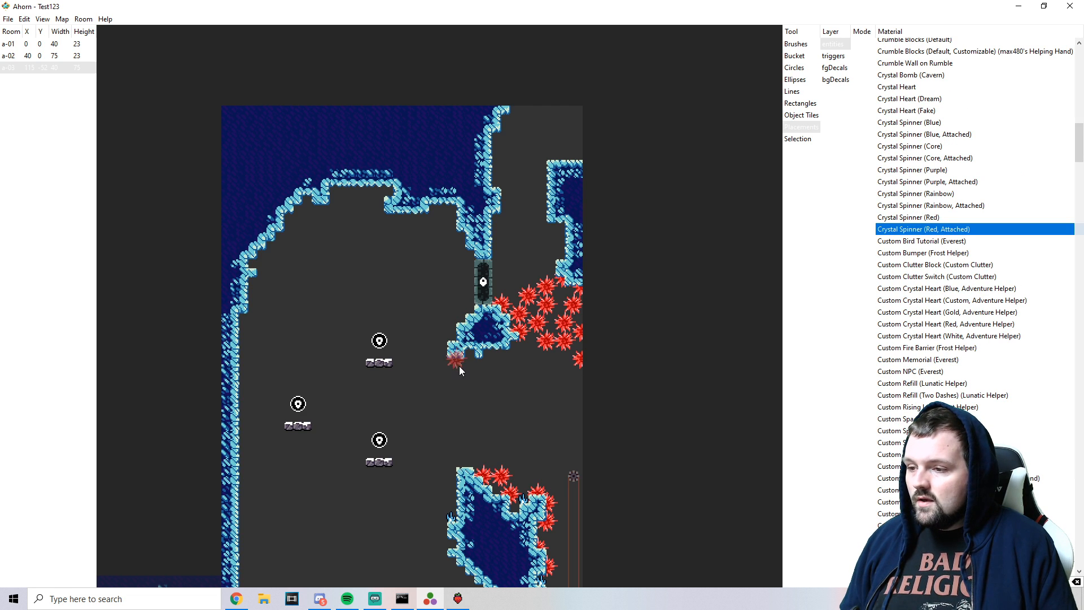
{"action": "left_click", "coordinate": [507, 353]}
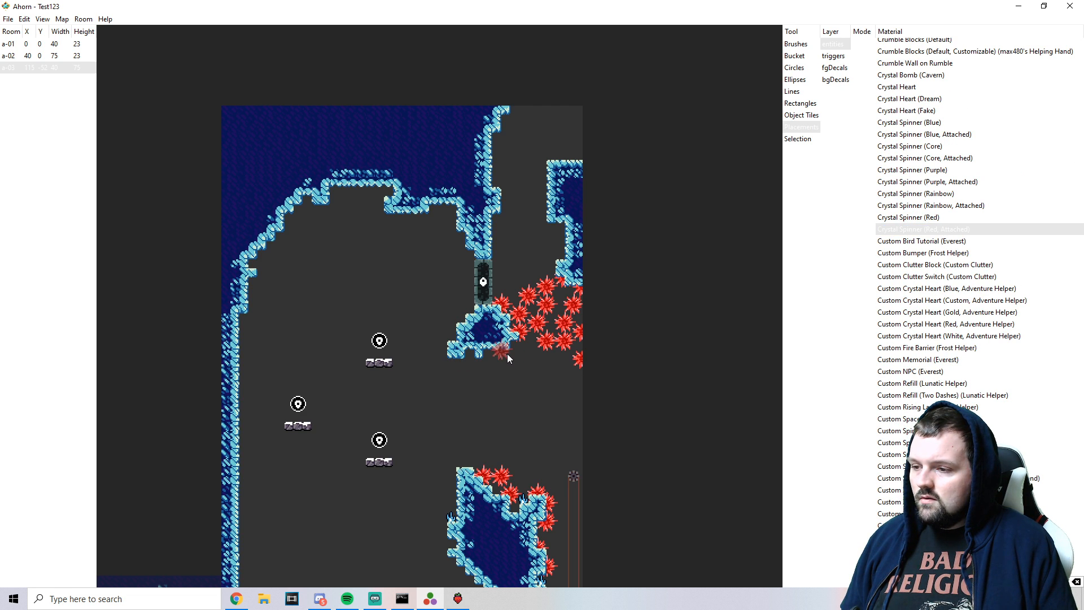
- Place a cluster of attached red crystal spinners along the rounded corner between the long wall and the ceiling
{"action": "left_click", "coordinate": [250, 320]}
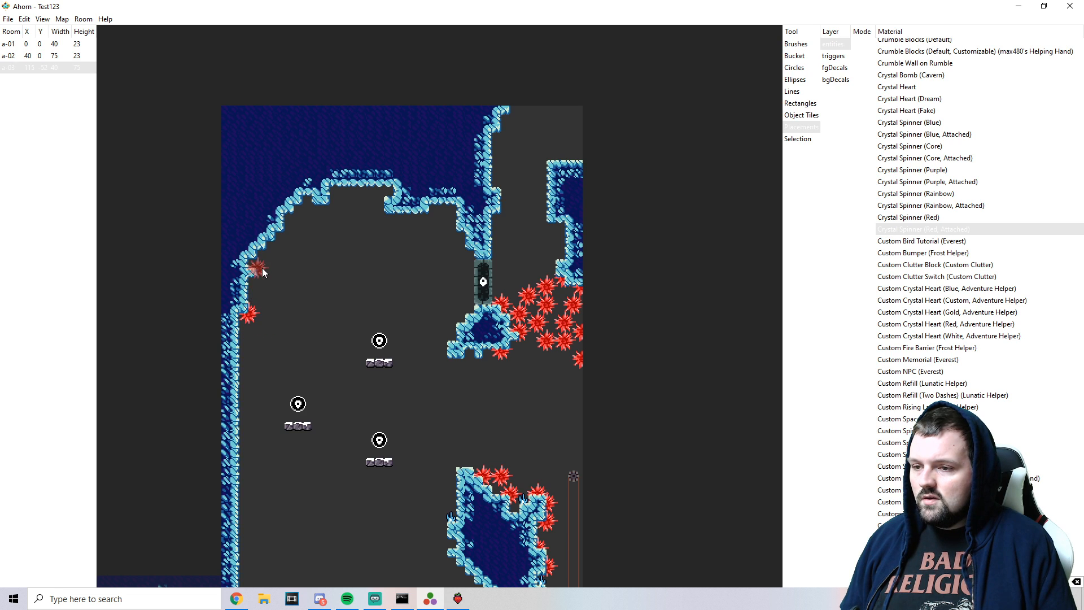
{"action": "left_click", "coordinate": [260, 271]}
{"action": "left_click", "coordinate": [261, 300]}
{"action": "left_click", "coordinate": [275, 287]}
{"action": "left_click", "coordinate": [285, 267]}
{"action": "left_click", "coordinate": [272, 257]}
{"action": "left_click", "coordinate": [298, 258]}
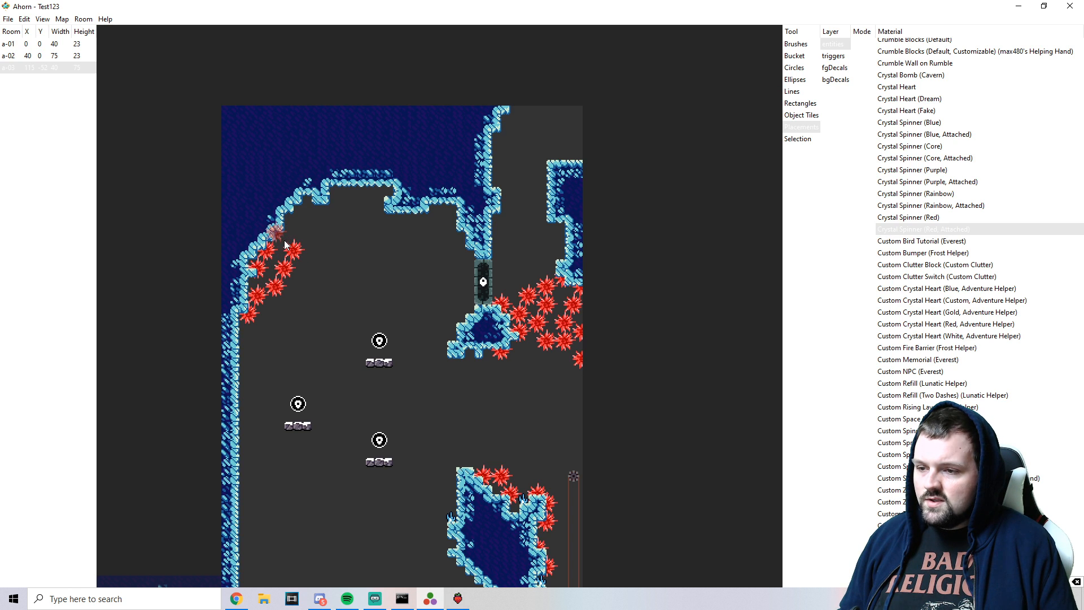
{"action": "left_click", "coordinate": [294, 215]}
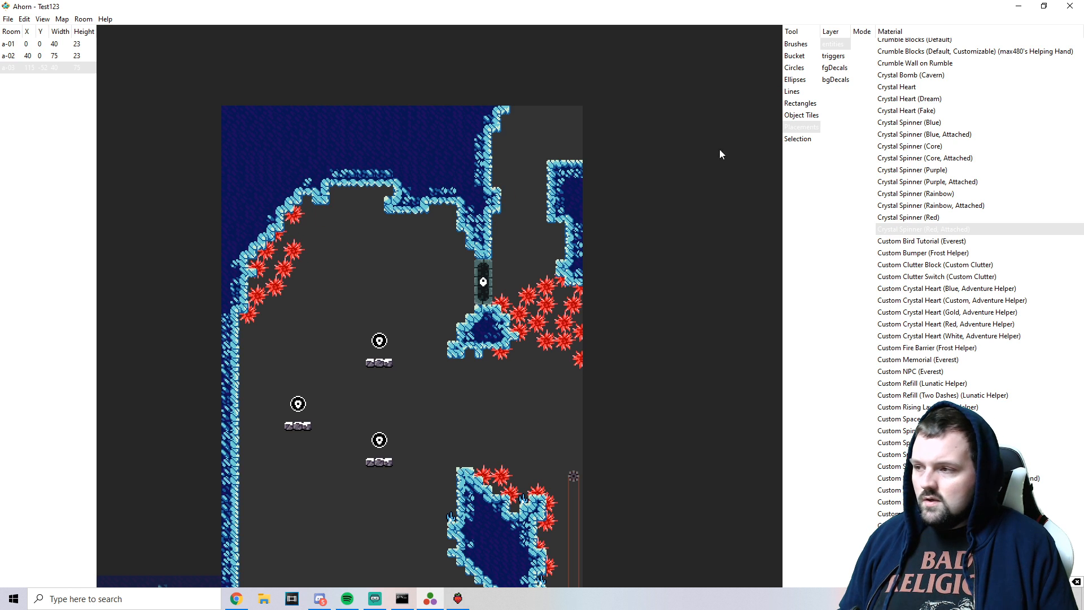
- Extend the corner's red spinner cluster further under the ceiling and add spinners lower down on the long wall
{"action": "left_click", "coordinate": [799, 139]}
{"action": "key", "text": "Up"}
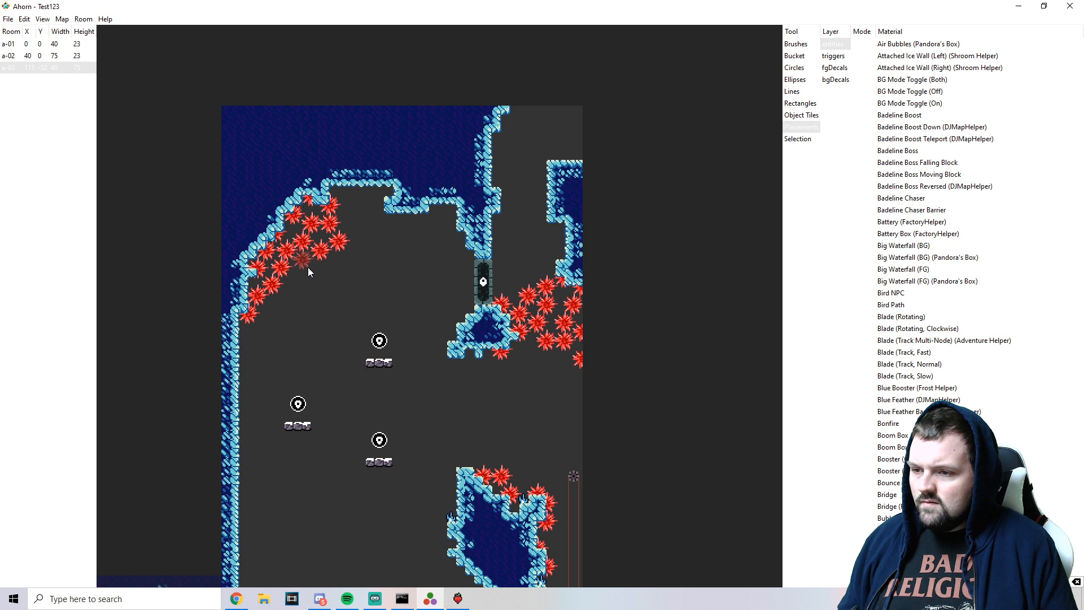
{"action": "left_click", "coordinate": [305, 286]}
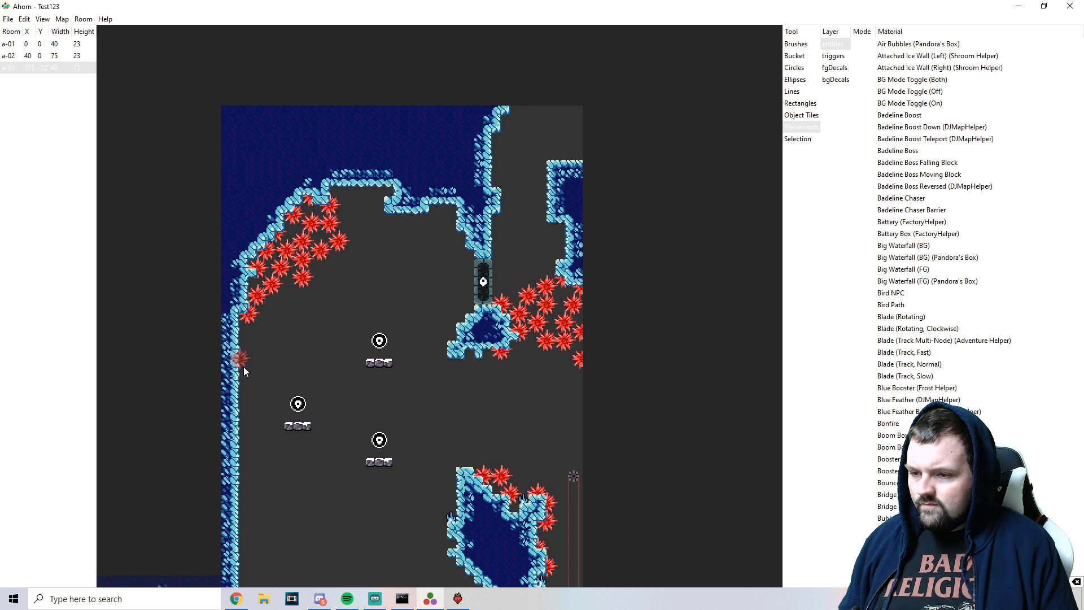
{"action": "left_click", "coordinate": [252, 351]}
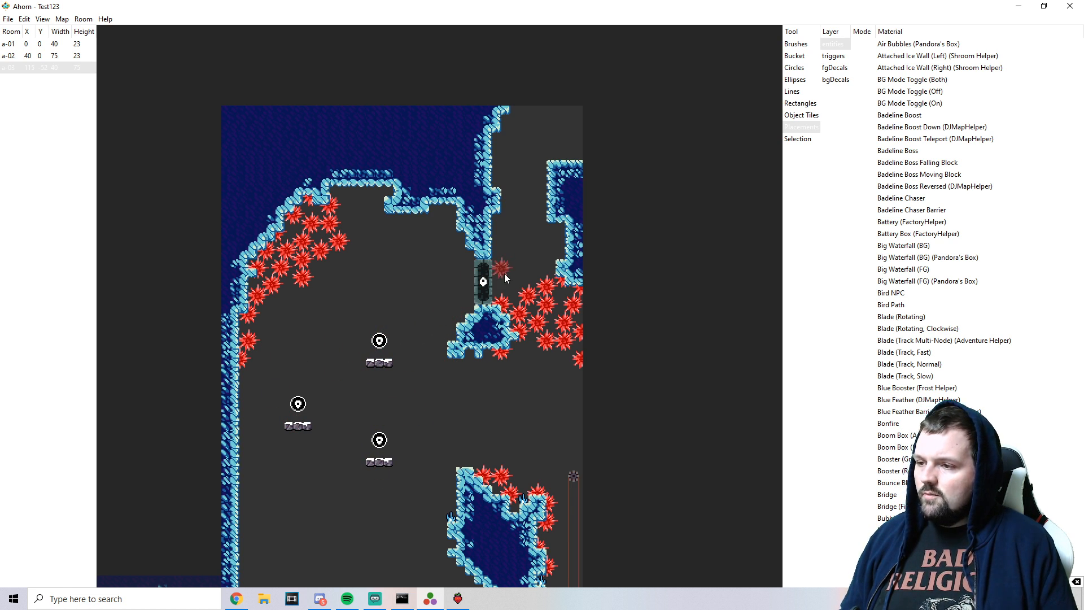
- Switch to Celeste and playtest the room's start, dashing into the side of the face block to set it moving
{"action": "left_click_drag", "start_coordinate": [656, 160], "coordinate": [477, 175]}
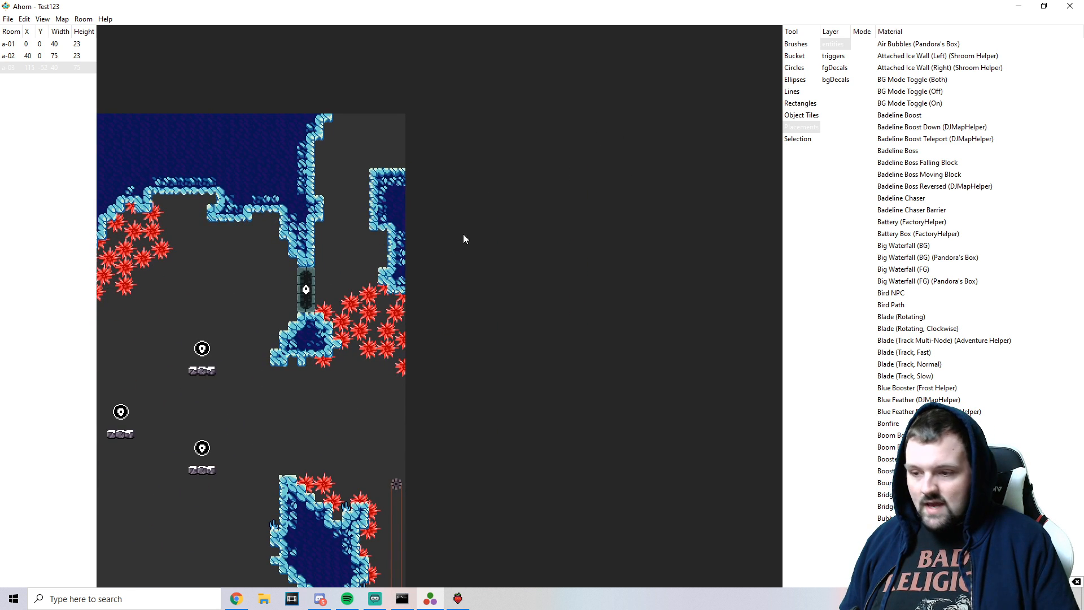
{"action": "left_click", "coordinate": [459, 598]}
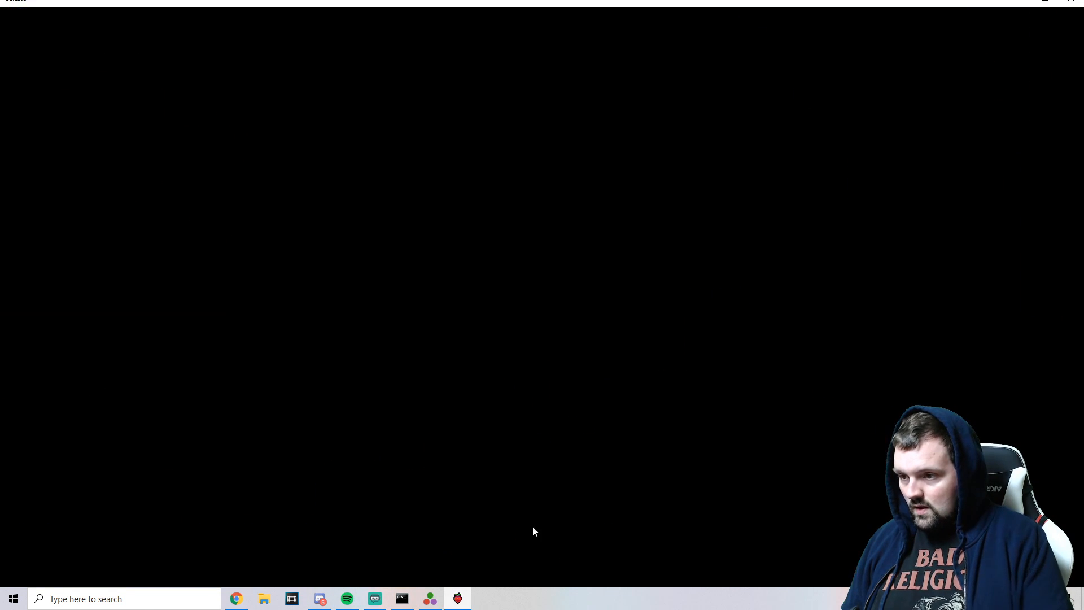
{"action": "key", "text": "Right"}
{"action": "key", "text": "c"}
{"action": "key", "text": "Left"}
{"action": "key", "text": "x"}
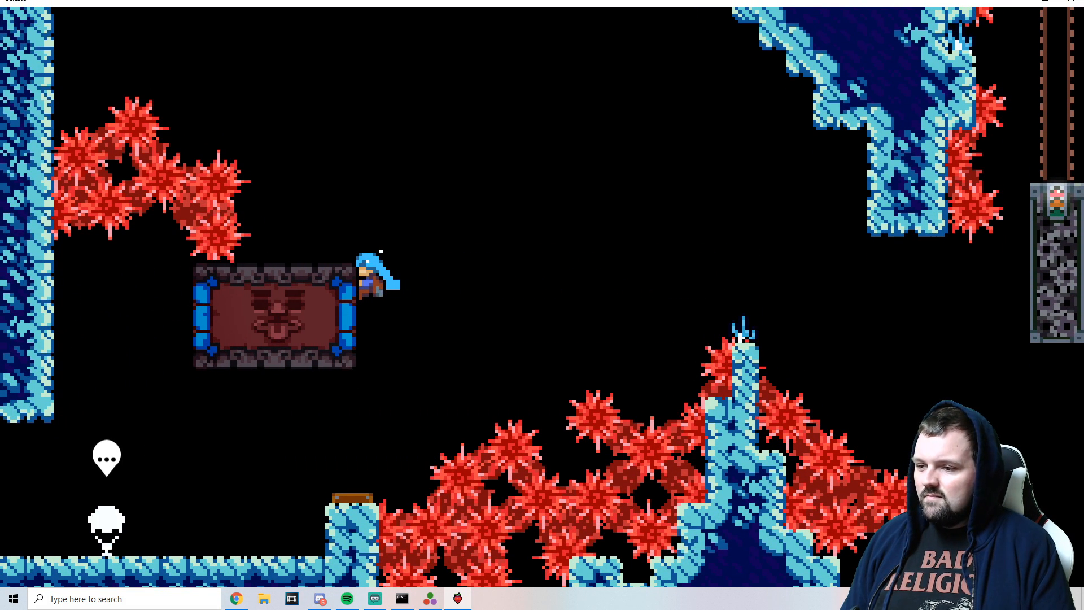
{"action": "key", "text": "Left"}
{"action": "key", "text": "x"}
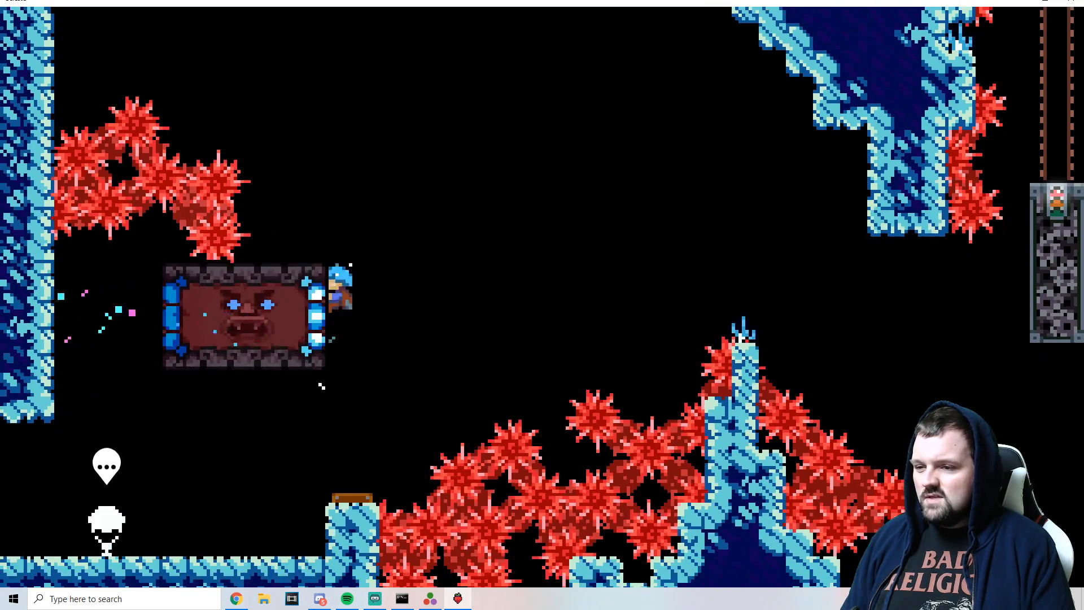
- Playtest the climb to the crumble platforms, dashing through all three touch switches and heading toward the stone gate
{"action": "key", "text": "Right"}
{"action": "key", "text": "c"}
{"action": "key", "text": "x"}
{"action": "key", "text": "Left"}
{"action": "key", "text": "x"}
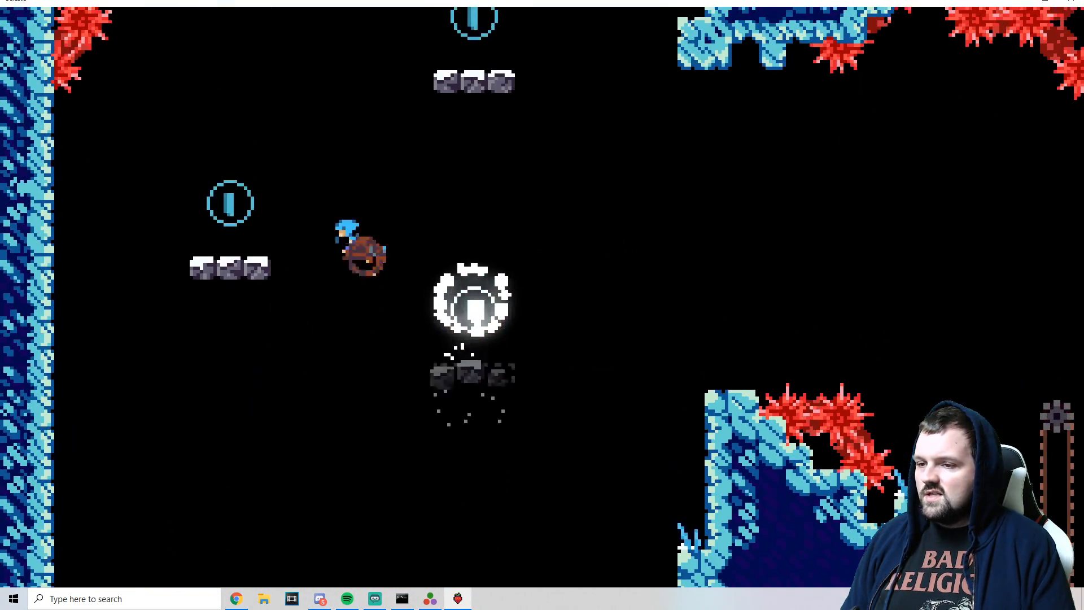
{"action": "key", "text": "Left"}
{"action": "key", "text": "x"}
{"action": "key", "text": "Right"}
{"action": "key", "text": "x"}
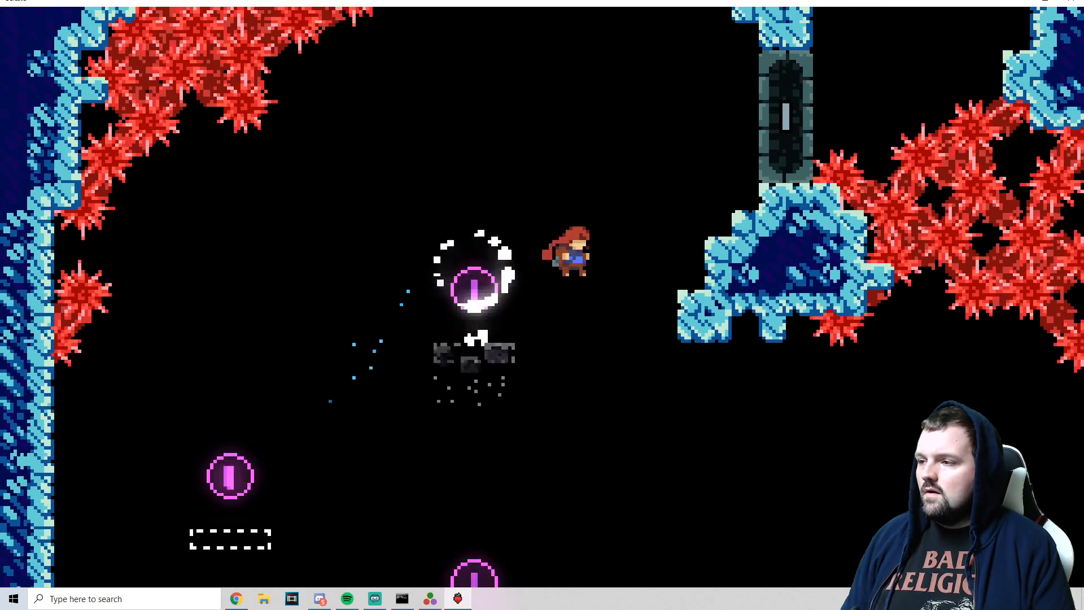
- Playtest the route past the opened stone gate and up the shaft, dropping back down toward the room's start
{"action": "key", "text": "x"}
{"action": "key", "text": "c"}
{"action": "key", "text": "Up"}
{"action": "key", "text": "x"}
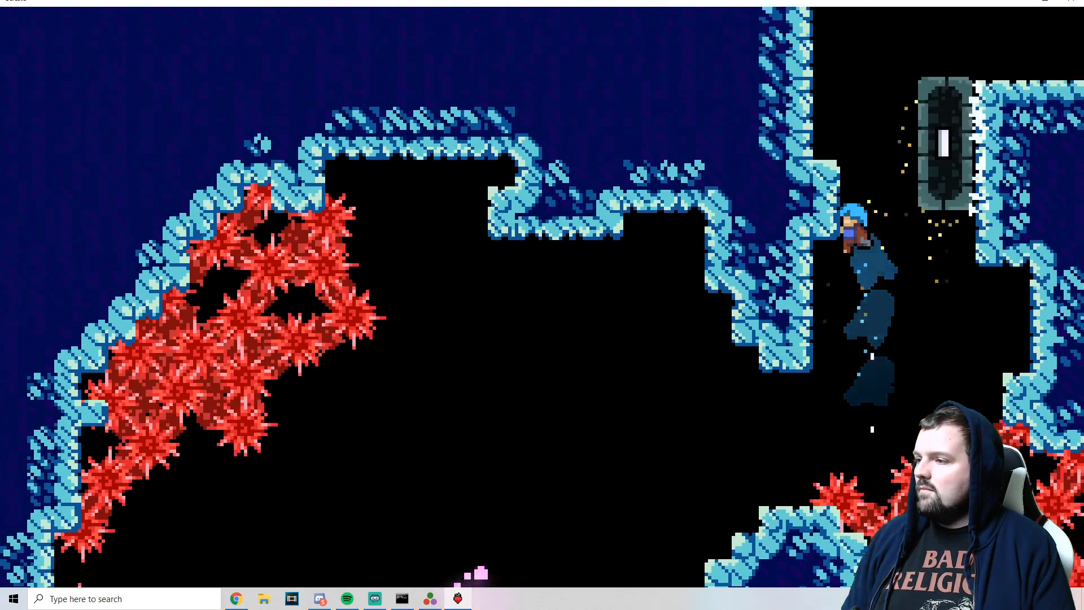
{"action": "key", "text": "Right"}
{"action": "key", "text": "Left"}
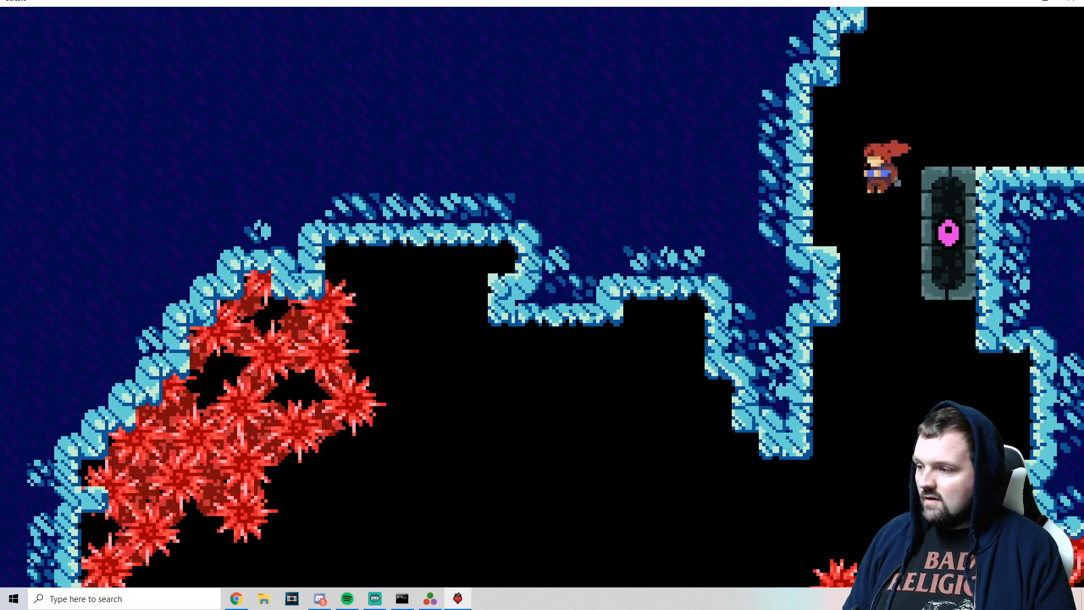
{"action": "key", "text": "Left"}
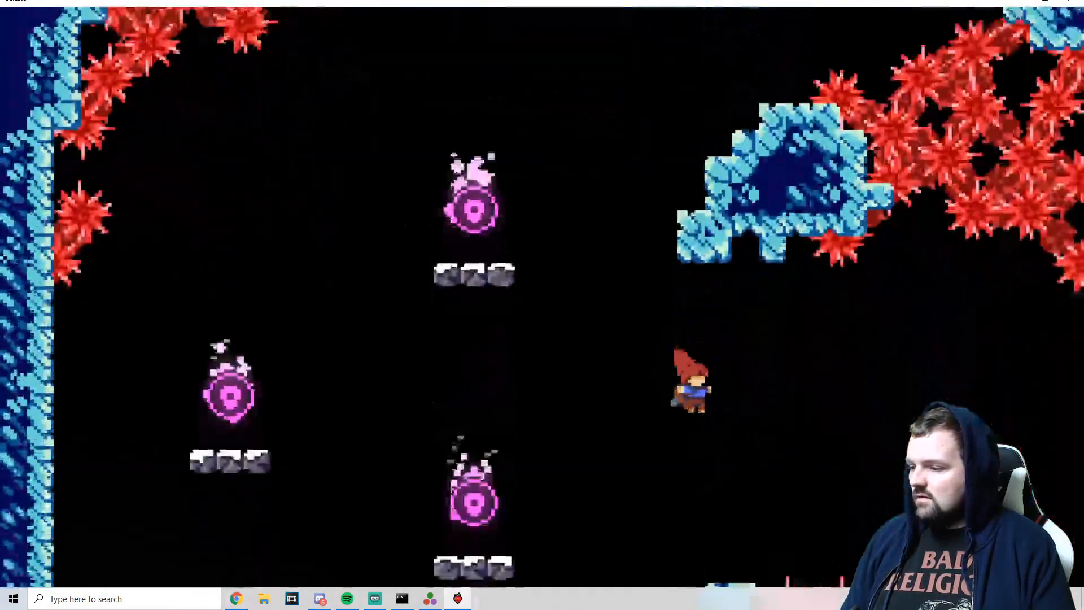
{"action": "key", "text": "c"}
{"action": "key", "text": "Left"}
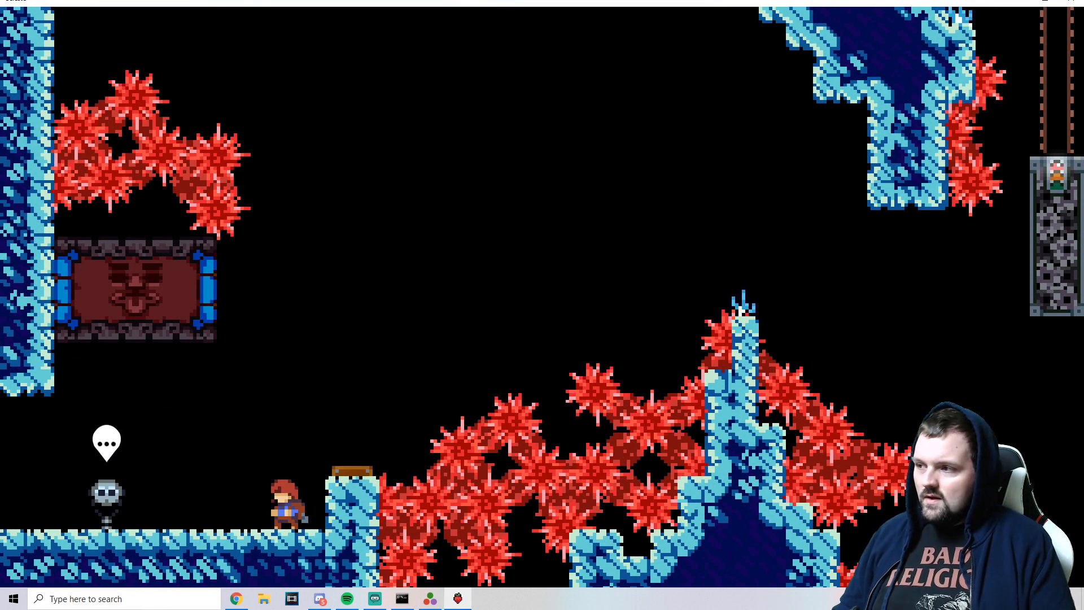
- Switch to Ahorn and erase the lowest tip of the floating rock with a filled rectangle of Air tiles
{"action": "key", "text": "alt+Tab"}
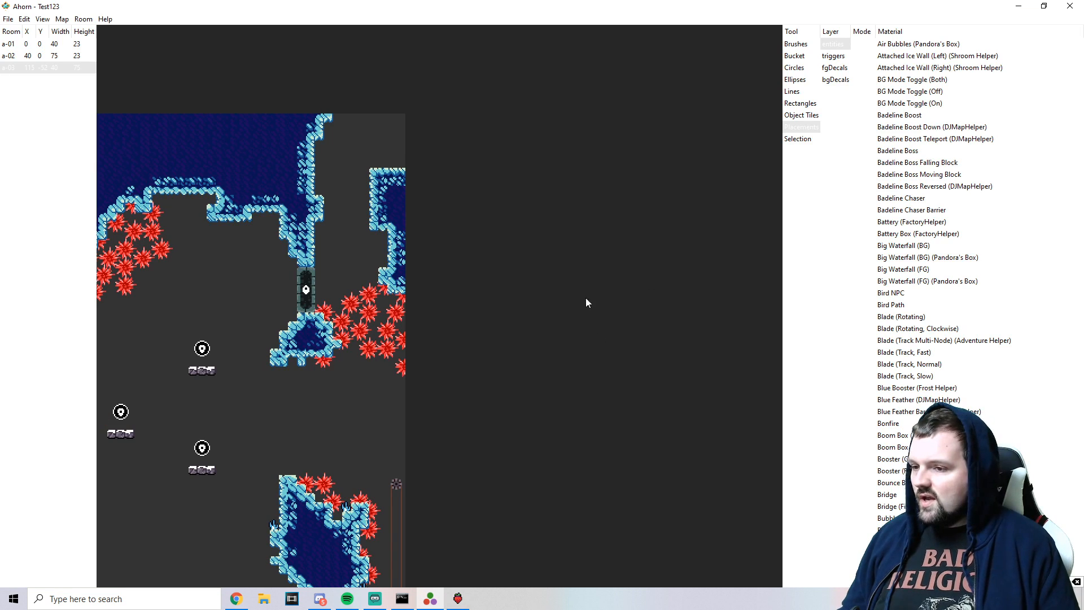
{"action": "scroll", "coordinate": [255, 463], "scroll_direction": "down", "scroll_amount": 2}
{"action": "left_click_drag", "start_coordinate": [293, 460], "coordinate": [265, 247]}
{"action": "scroll", "coordinate": [264, 246], "scroll_direction": "up", "scroll_amount": 2}
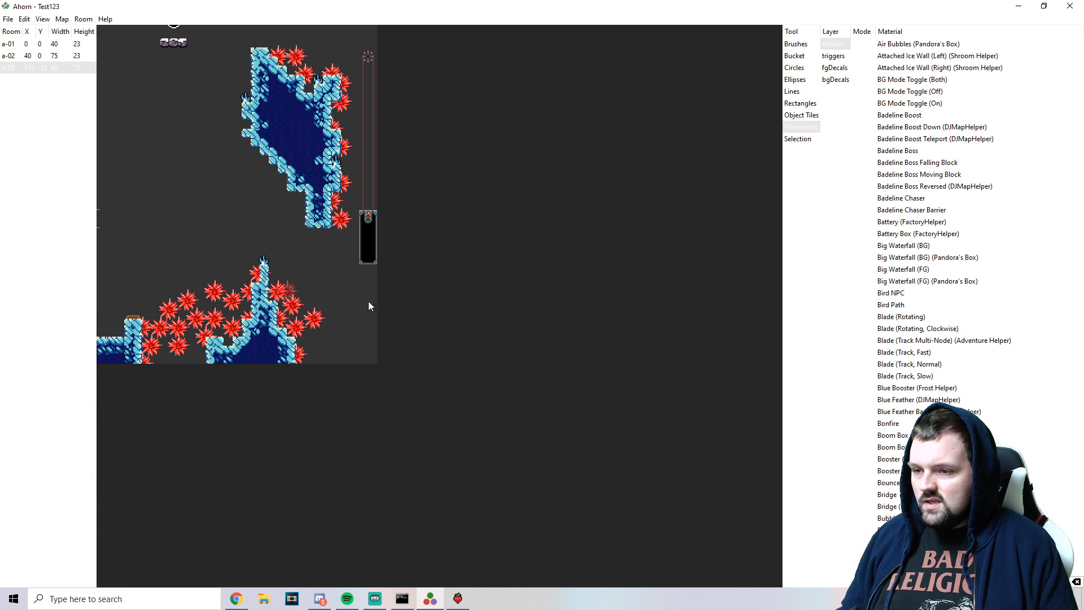
{"action": "left_click", "coordinate": [799, 107]}
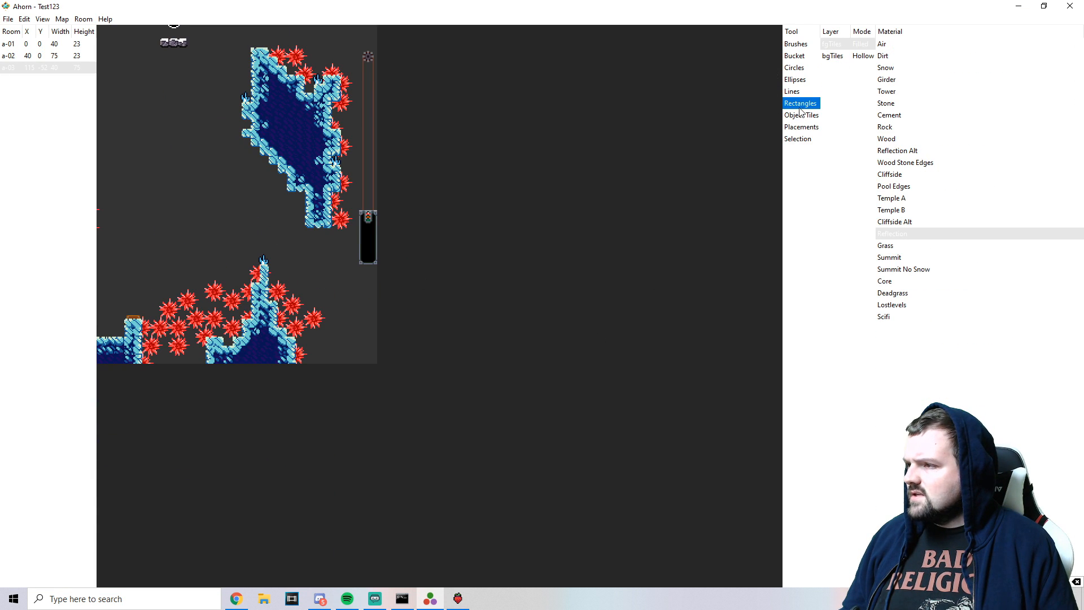
{"action": "left_click", "coordinate": [881, 44]}
{"action": "left_click_drag", "start_coordinate": [300, 233], "coordinate": [327, 222]}
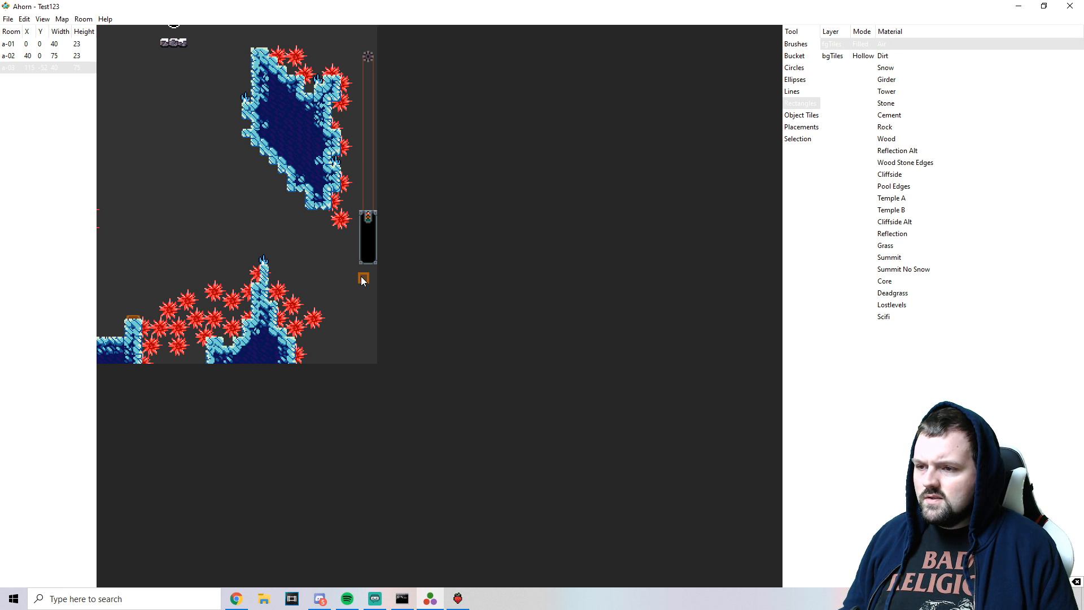
- Delete the red spinner hanging below the shortened tip of the floating rock
{"action": "left_click", "coordinate": [798, 139]}
{"action": "left_click", "coordinate": [339, 226]}
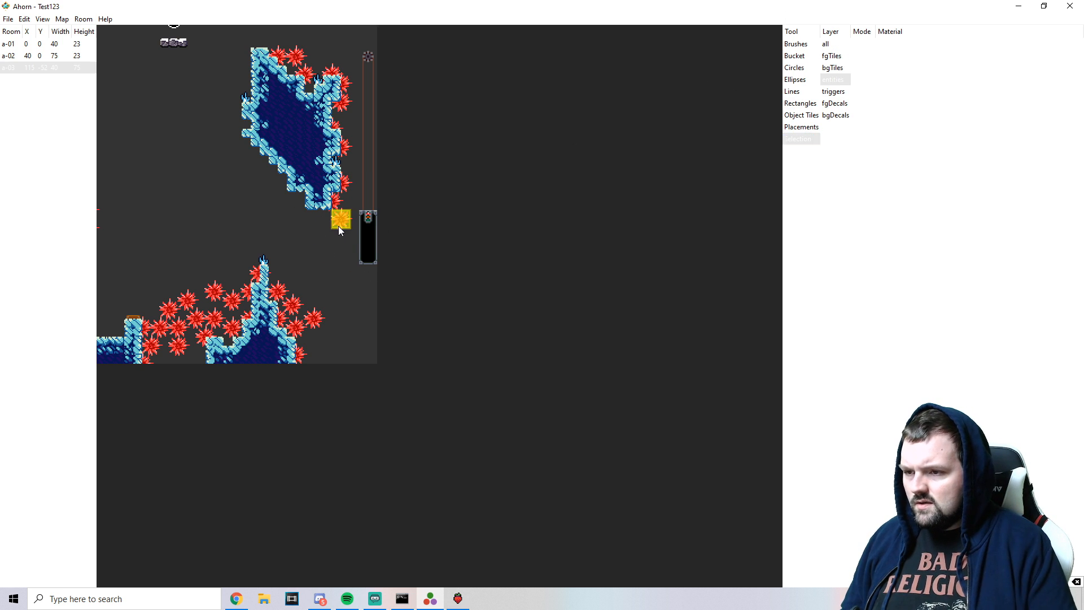
{"action": "left_click_drag", "start_coordinate": [322, 226], "coordinate": [444, 222]}
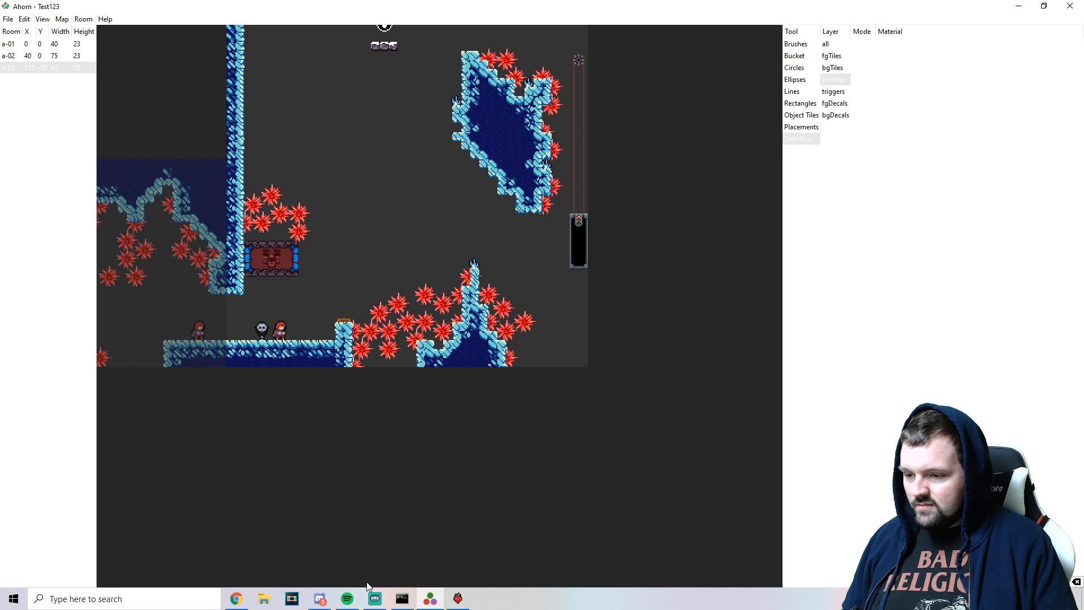
- Switch to Celeste and playtest the room again from its start up to the area beside the lower crumble platform
{"action": "left_click", "coordinate": [457, 598]}
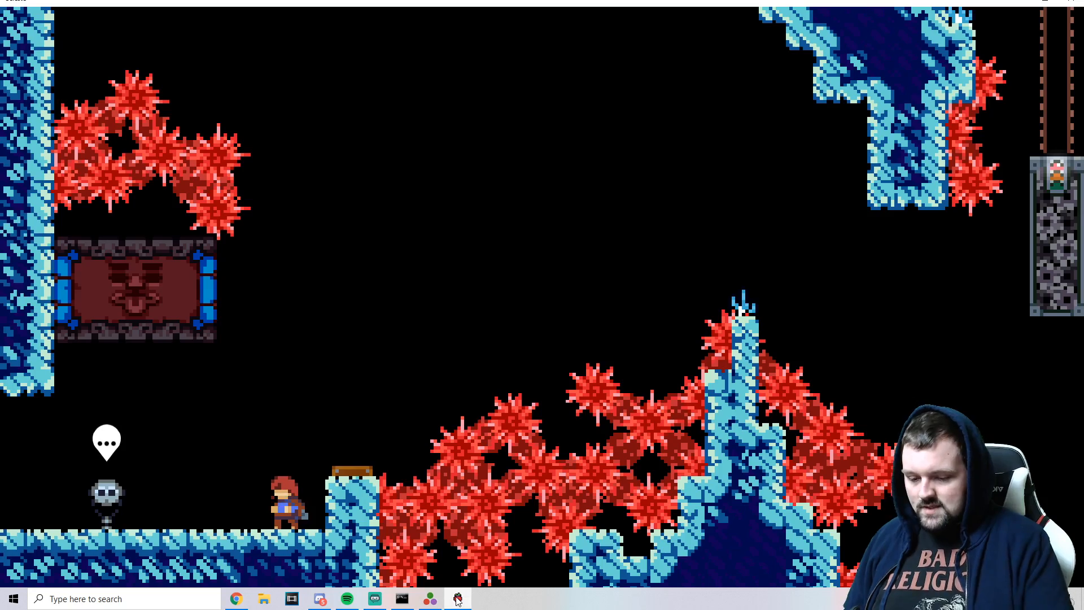
{"action": "key", "text": "Right"}
{"action": "key", "text": "Left"}
{"action": "key", "text": "x"}
{"action": "key", "text": "Right"}
{"action": "key", "text": "Up"}
{"action": "key", "text": "Left"}
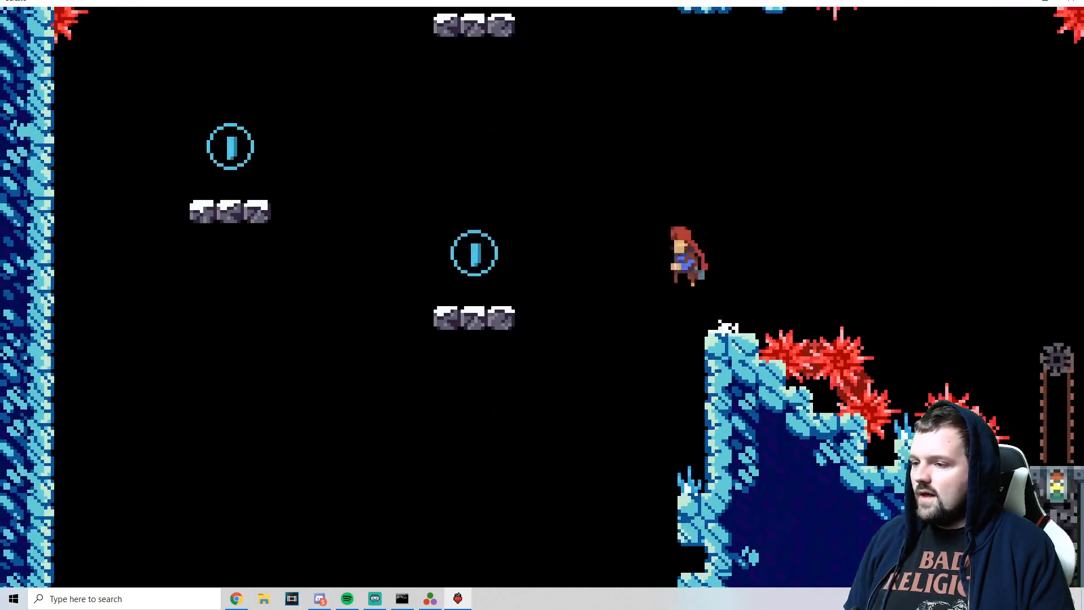
- Playtest the three touch switches, the opened stone gate and the shaft, ending on the upper exit ledge
{"action": "key", "text": "Left+Up+x"}
{"action": "key", "text": "Left+Up+x"}
{"action": "key", "text": "Up+Right+x"}
{"action": "key", "text": "Right"}
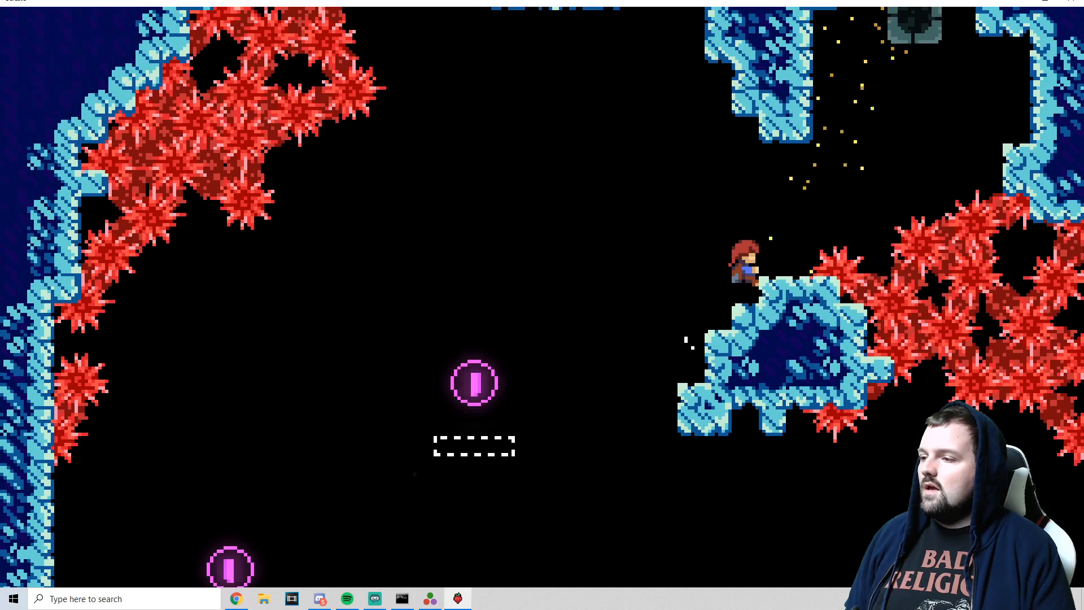
{"action": "key", "text": "Right+c"}
{"action": "key", "text": "Up+x"}
{"action": "key", "text": "Right"}
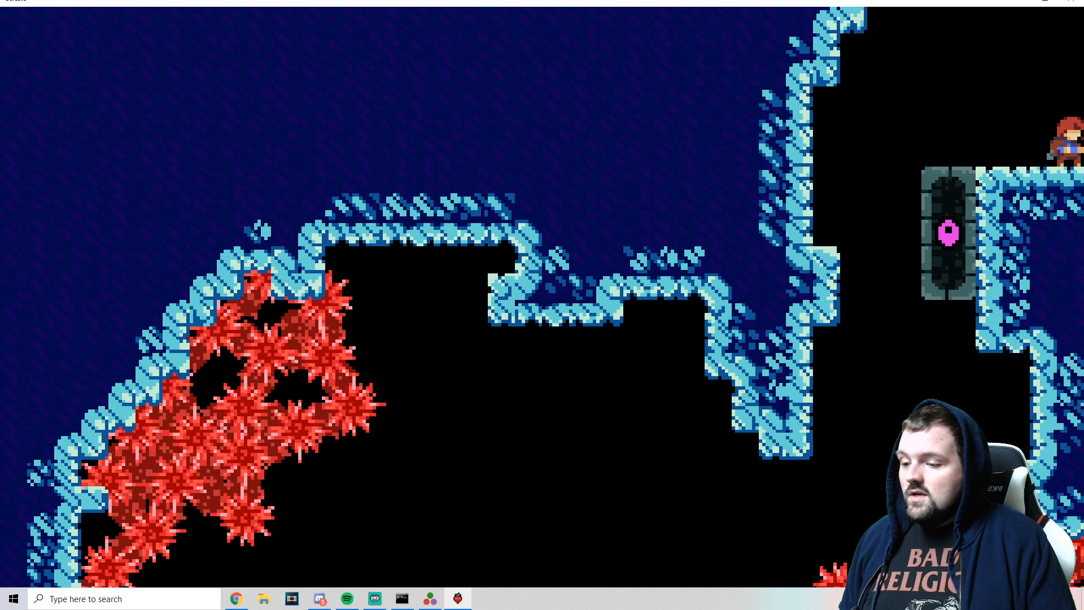
- Switch to Ahorn and add a new room named a-04 with a width of 50 and a height of 23
{"action": "key", "text": "alt+Tab"}
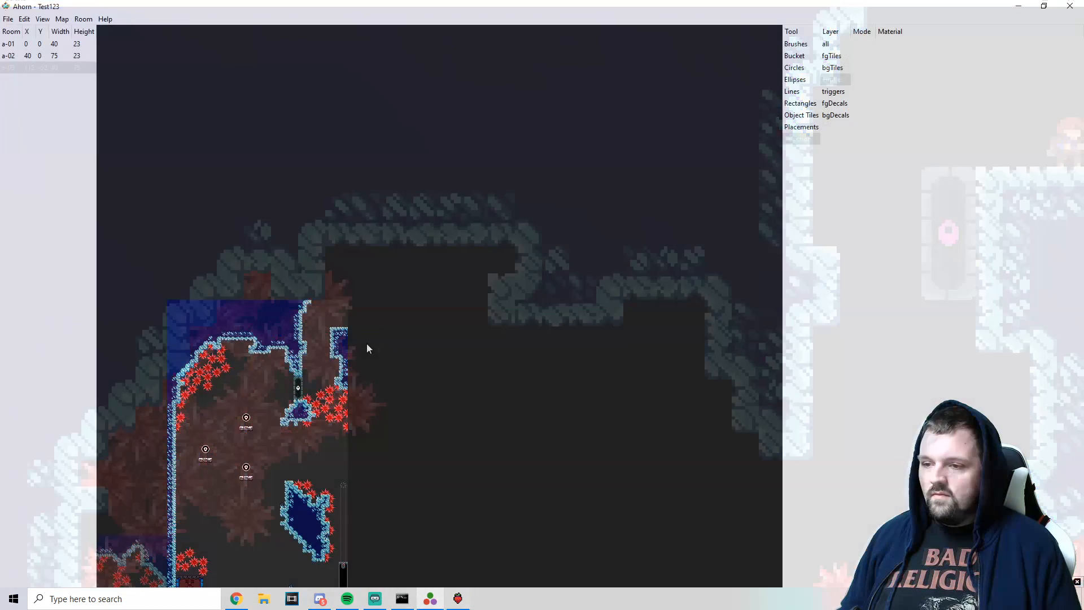
{"action": "left_click_drag", "start_coordinate": [427, 316], "coordinate": [390, 346]}
{"action": "left_click", "coordinate": [83, 18]}
{"action": "left_click", "coordinate": [89, 31]}
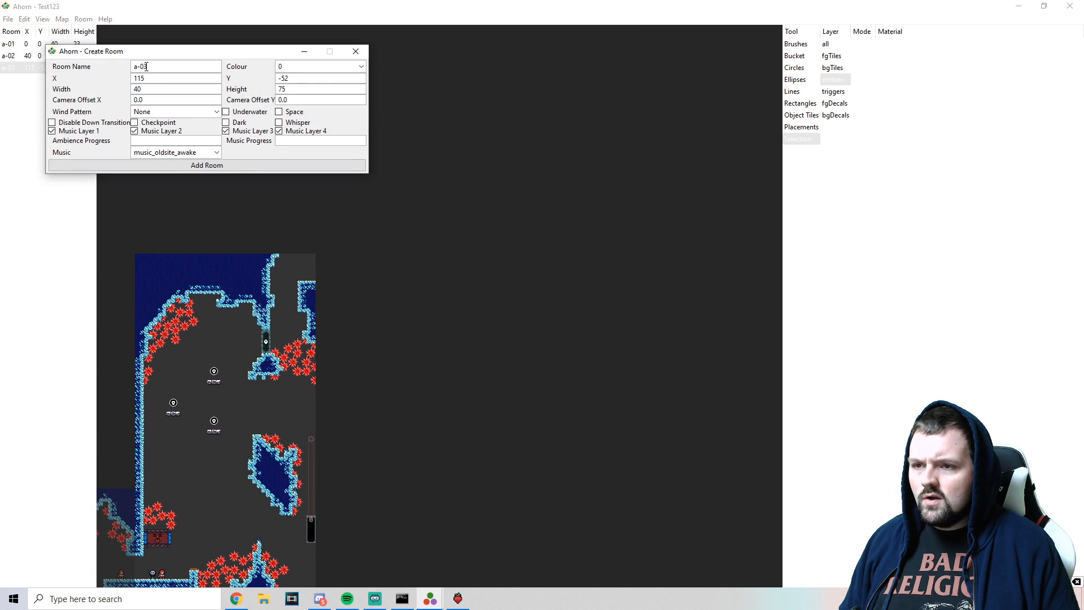
{"action": "type", "text": "4"}
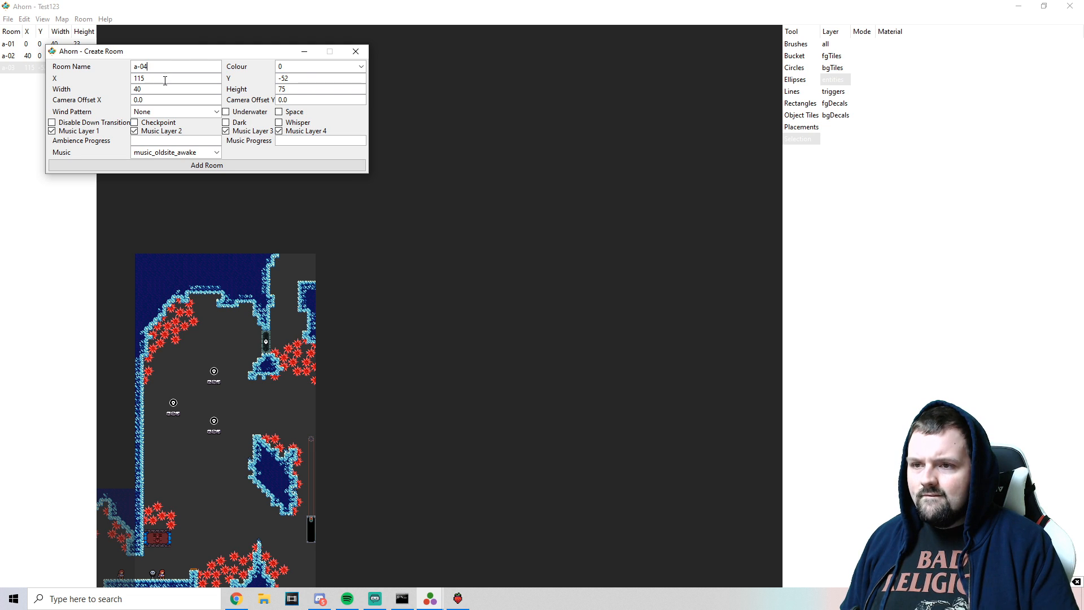
{"action": "left_click_drag", "start_coordinate": [156, 77], "coordinate": [123, 80]}
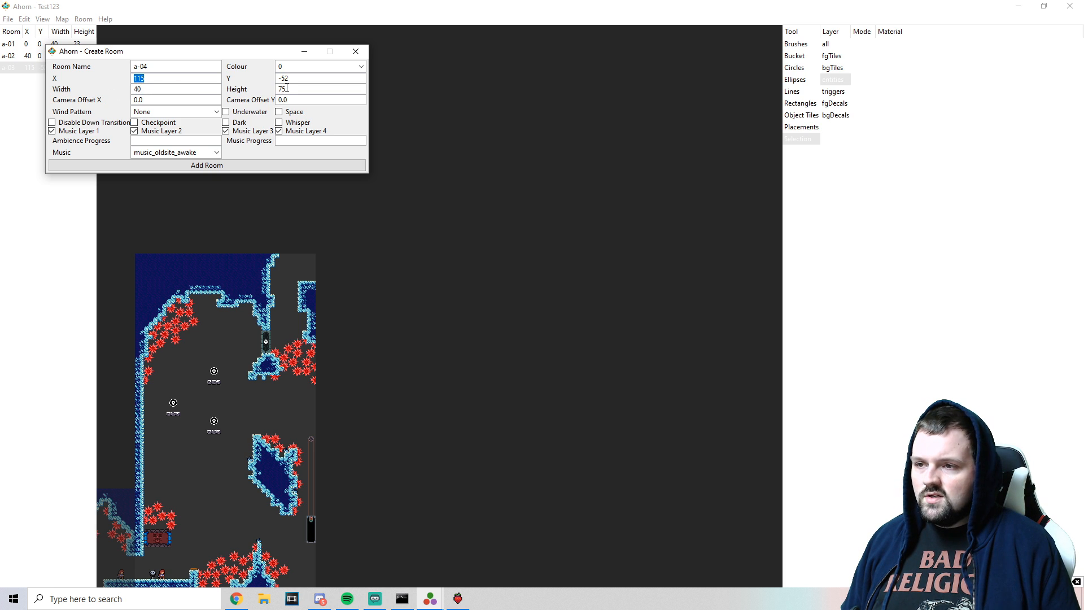
{"action": "left_click_drag", "start_coordinate": [192, 91], "coordinate": [119, 96]}
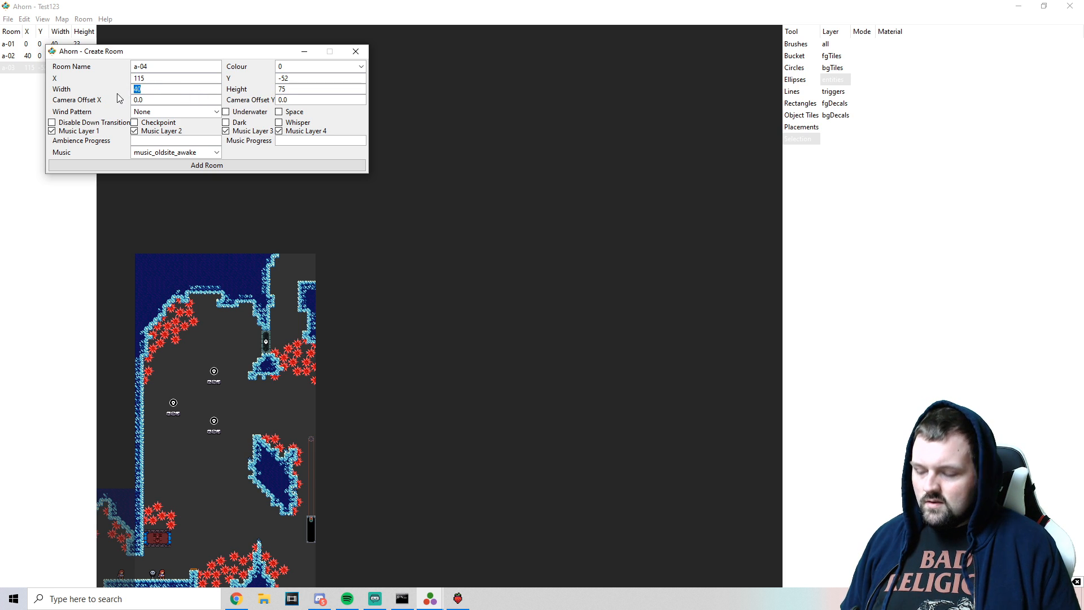
{"action": "type", "text": "50"}
{"action": "left_click", "coordinate": [293, 88]}
{"action": "left_click_drag", "start_coordinate": [293, 89], "coordinate": [242, 95]}
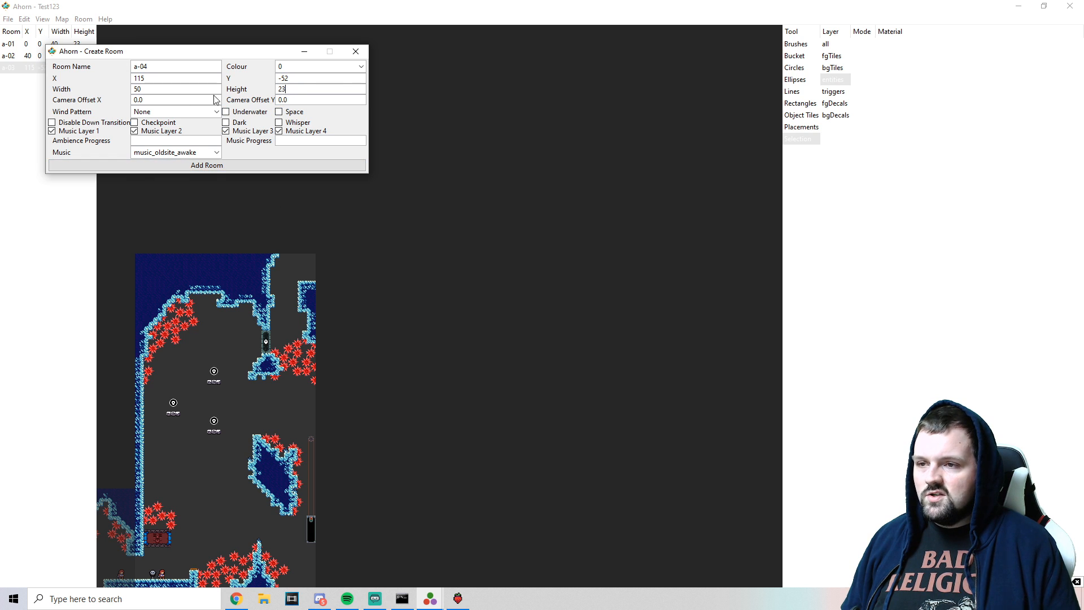
{"action": "left_click", "coordinate": [207, 165]}
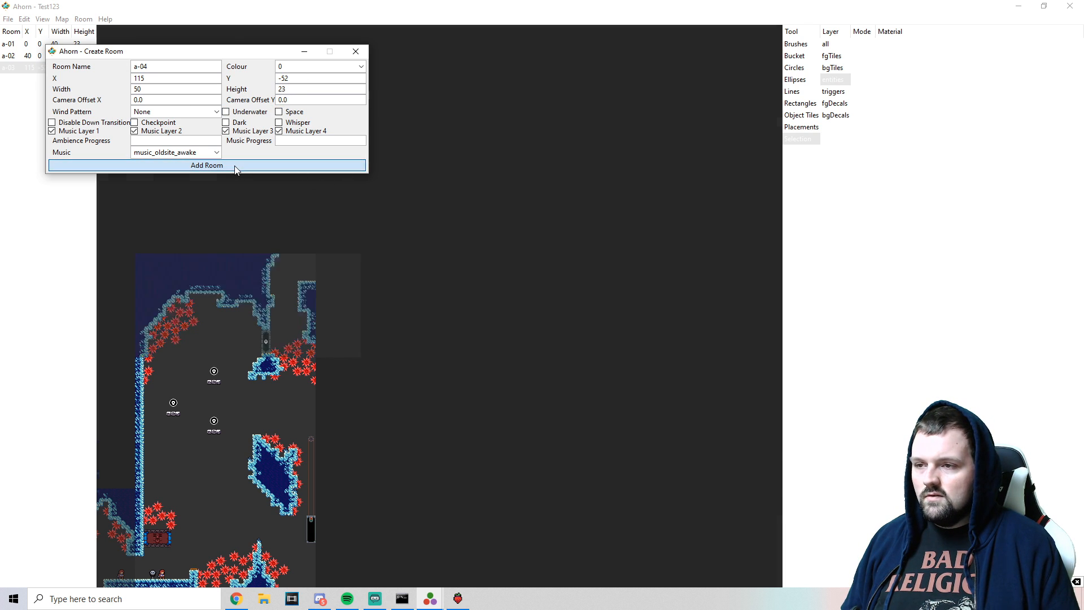
- Shift room a-04 right to X 155 so it adjoins the right edge of room a-03
{"action": "scroll", "coordinate": [363, 243], "scroll_direction": "down", "scroll_amount": 3}
{"action": "scroll", "coordinate": [382, 236], "scroll_direction": "up", "scroll_amount": 3}
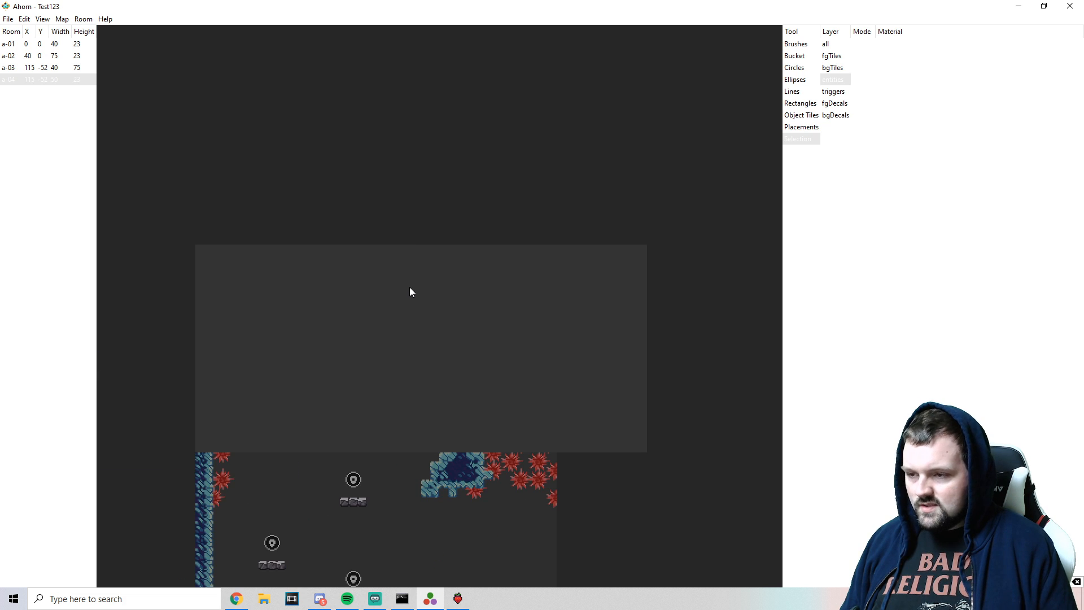
{"action": "key", "text": "alt+Right"}
{"action": "key", "text": "alt+Right"}
{"action": "key", "text": "alt+Right"}
{"action": "key", "text": "alt+Right"}
{"action": "key", "text": "alt+Right"}
{"action": "key", "text": "alt+Right"}
{"action": "key", "text": "alt+Right"}
{"action": "key", "text": "alt+Right"}
{"action": "key", "text": "alt+Right"}
{"action": "key", "text": "alt+Right"}
{"action": "key", "text": "alt+Right"}
{"action": "key", "text": "alt+Right"}
{"action": "key", "text": "alt+Right"}
{"action": "key", "text": "alt+Right"}
{"action": "key", "text": "alt+Right"}
{"action": "key", "text": "alt+Right"}
{"action": "key", "text": "alt+Right"}
{"action": "key", "text": "alt+Right"}
{"action": "key", "text": "alt+Right"}
{"action": "key", "text": "alt+Right"}
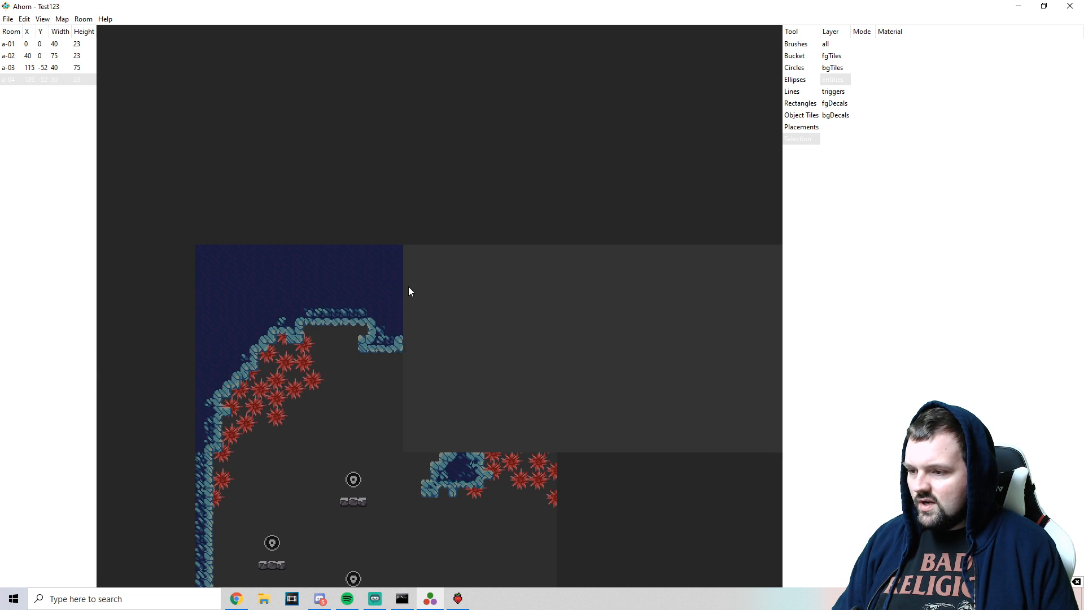
{"action": "key", "text": "alt+Right"}
{"action": "key", "text": "alt+Right"}
{"action": "key", "text": "alt+Right"}
- Raise room a-04 to Y -66 so its lower part lines up with a-03's exit ledge
{"action": "key", "text": "alt+Up"}
{"action": "key", "text": "alt+Up"}
{"action": "key", "text": "alt+Up"}
{"action": "key", "text": "alt+Up"}
{"action": "key", "text": "alt+Up"}
{"action": "key", "text": "alt+Up"}
{"action": "key", "text": "alt+Up"}
{"action": "key", "text": "alt+Up"}
{"action": "key", "text": "alt+Up"}
{"action": "key", "text": "alt+Up"}
{"action": "key", "text": "alt+Up"}
{"action": "key", "text": "alt+Up"}
{"action": "key", "text": "alt+Up"}
{"action": "key", "text": "alt+Up"}
{"action": "key", "text": "alt+Up"}
{"action": "key", "text": "alt+Up"}
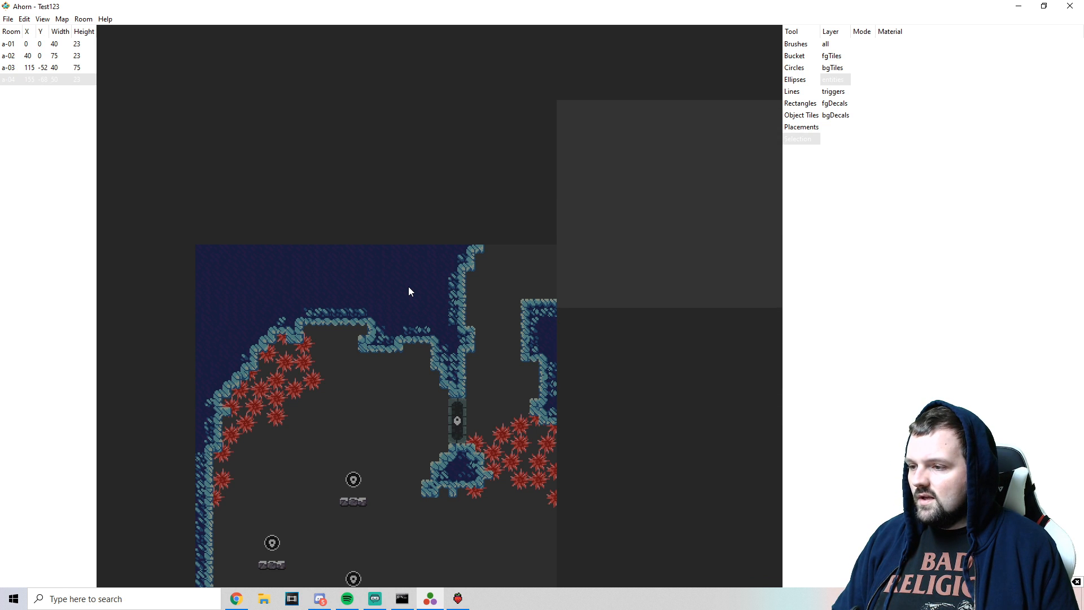
{"action": "key", "text": "alt+Down"}
{"action": "key", "text": "alt+Down"}
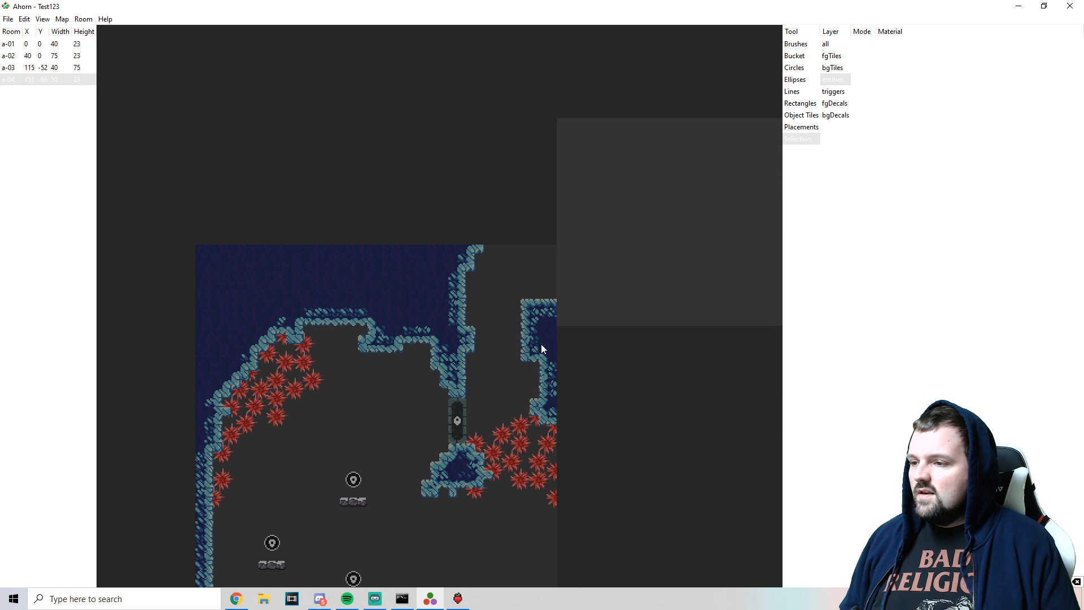
- Draw a filled Reflection floor about 9 tiles wide and 3 tiles high in a-04's lower left corner, continuing a-03's exit ledge
{"action": "left_click_drag", "start_coordinate": [649, 342], "coordinate": [372, 358]}
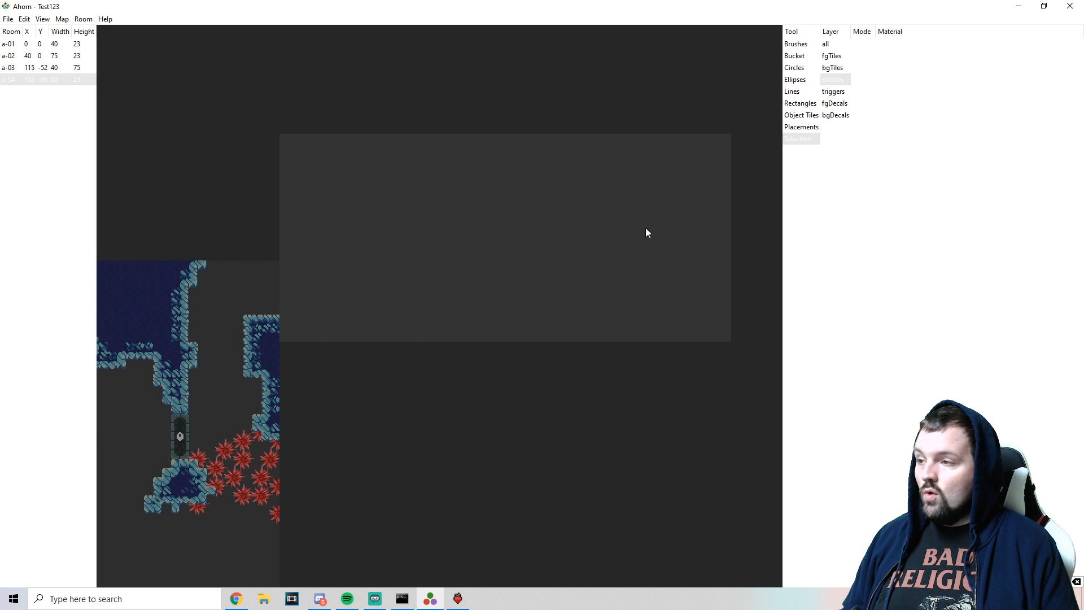
{"action": "left_click", "coordinate": [795, 44]}
{"action": "left_click", "coordinate": [798, 56]}
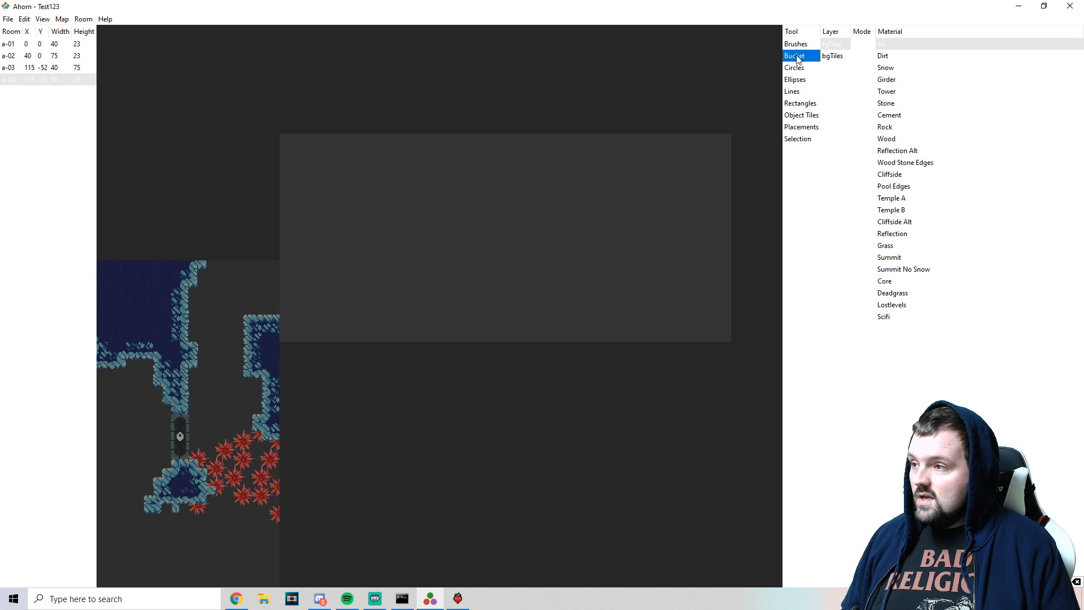
{"action": "left_click", "coordinate": [800, 103]}
{"action": "left_click_drag", "start_coordinate": [280, 320], "coordinate": [361, 338]}
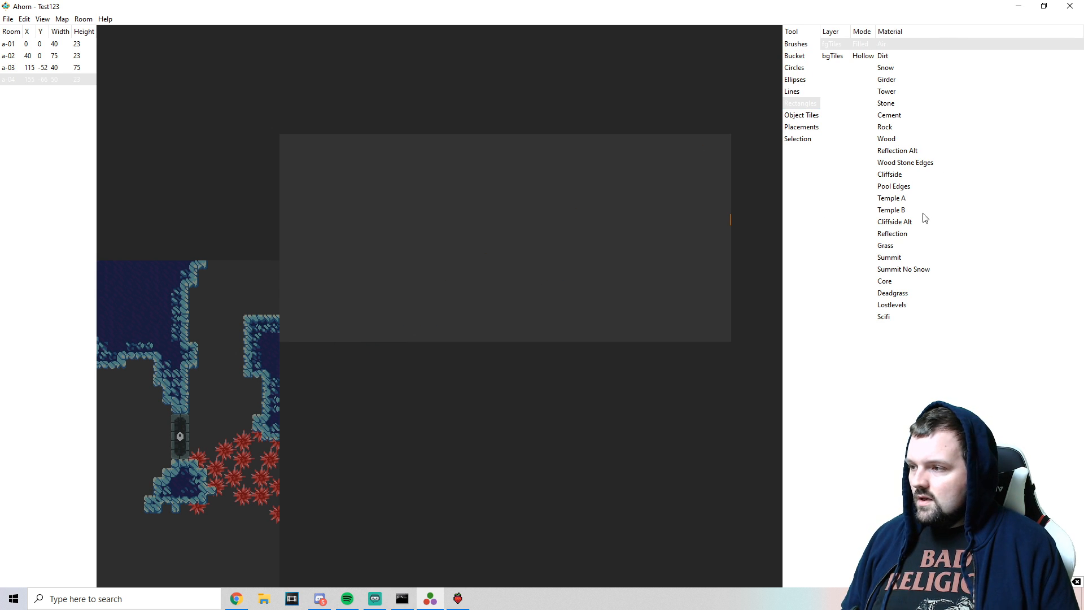
{"action": "left_click", "coordinate": [898, 175]}
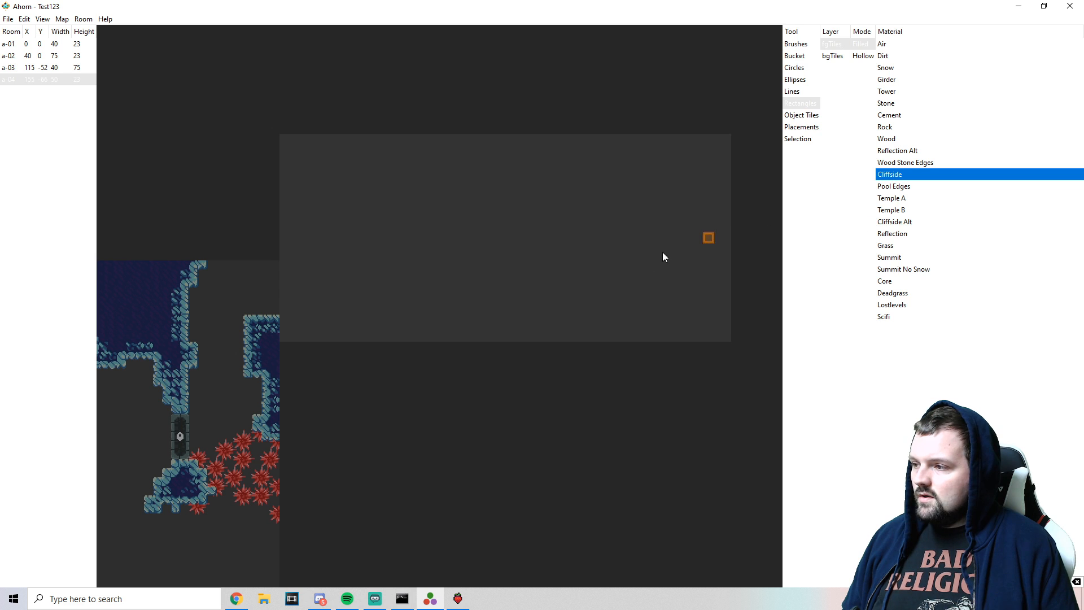
{"action": "left_click", "coordinate": [903, 233]}
{"action": "left_click_drag", "start_coordinate": [292, 320], "coordinate": [355, 339]}
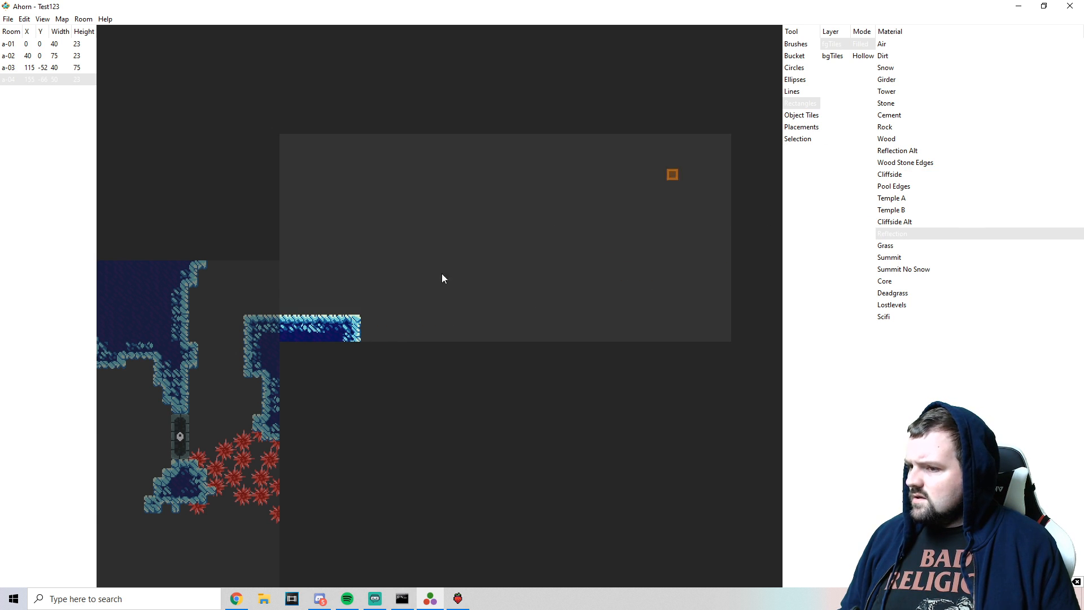
- Copy the player spawn from a-03's start onto its upper exit ledge and onto the new floor in a-04
{"action": "scroll", "coordinate": [508, 260], "scroll_direction": "down", "scroll_amount": 3}
{"action": "scroll", "coordinate": [509, 260], "scroll_direction": "left", "scroll_amount": 5}
{"action": "left_click", "coordinate": [797, 127]}
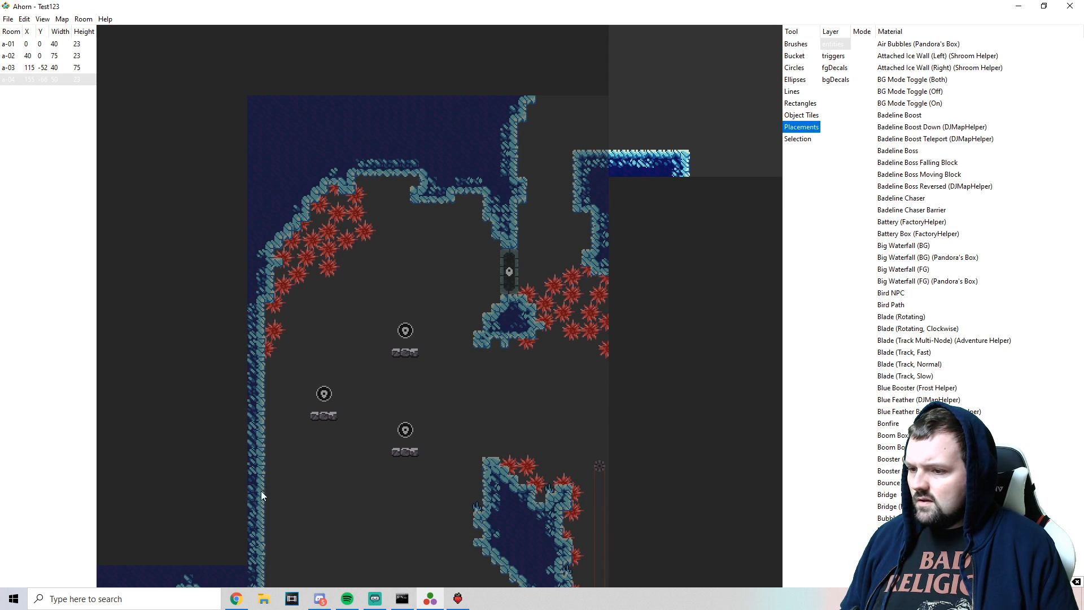
{"action": "left_click_drag", "start_coordinate": [253, 496], "coordinate": [332, 323]}
{"action": "left_click", "coordinate": [380, 527]}
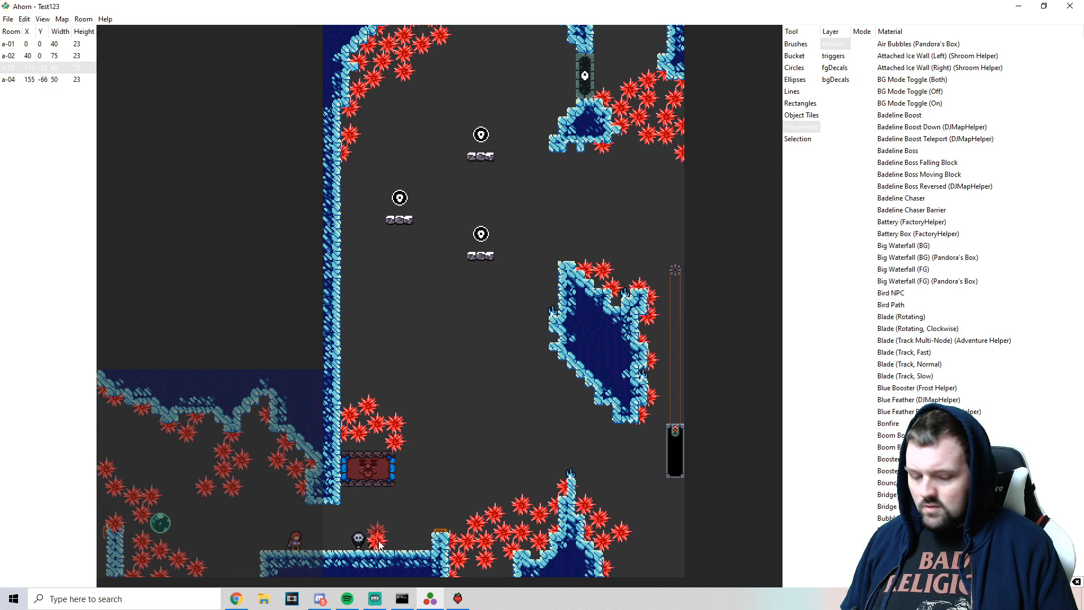
{"action": "left_click", "coordinate": [798, 139]}
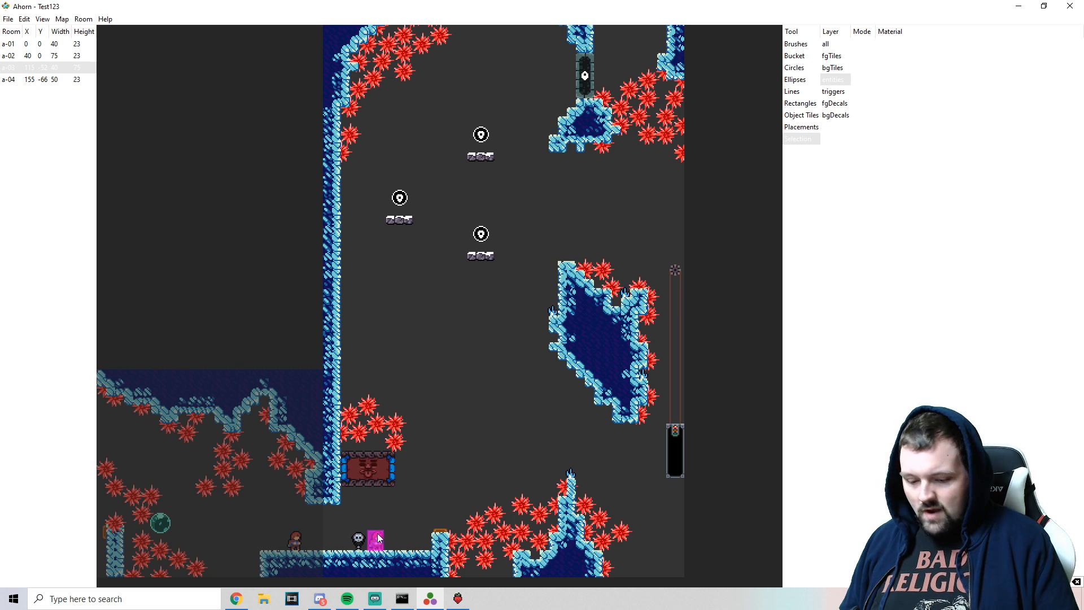
{"action": "scroll", "coordinate": [564, 337], "scroll_direction": "up", "scroll_amount": 5}
{"action": "scroll", "coordinate": [565, 337], "scroll_direction": "right", "scroll_amount": 3}
{"action": "scroll", "coordinate": [564, 337], "scroll_direction": "up", "scroll_amount": 5}
{"action": "scroll", "coordinate": [425, 323], "scroll_direction": "right", "scroll_amount": 3}
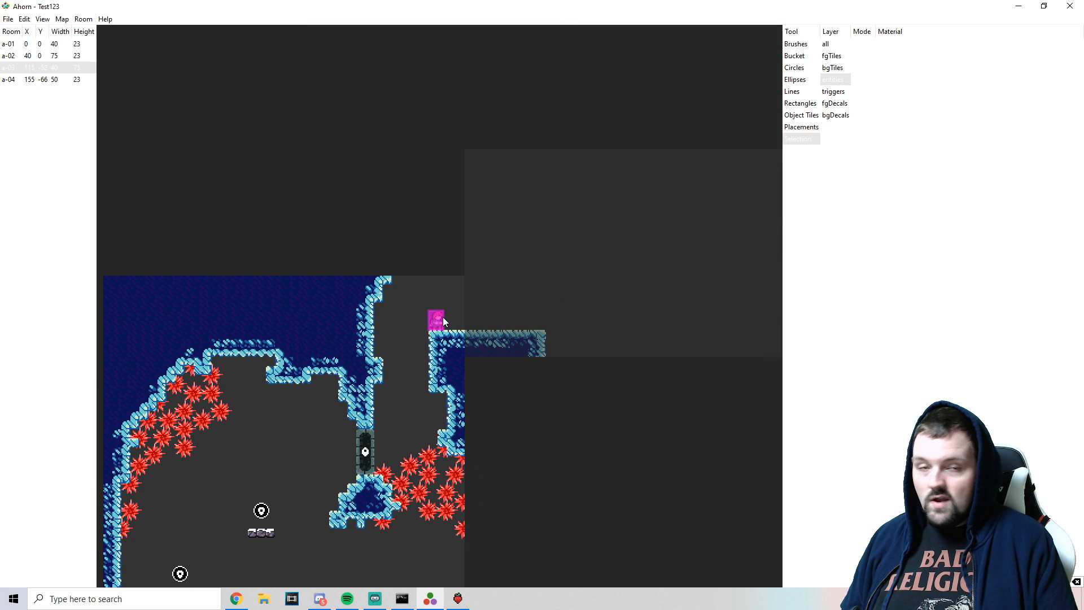
{"action": "left_click", "coordinate": [512, 316]}
{"action": "left_click", "coordinate": [510, 321]}
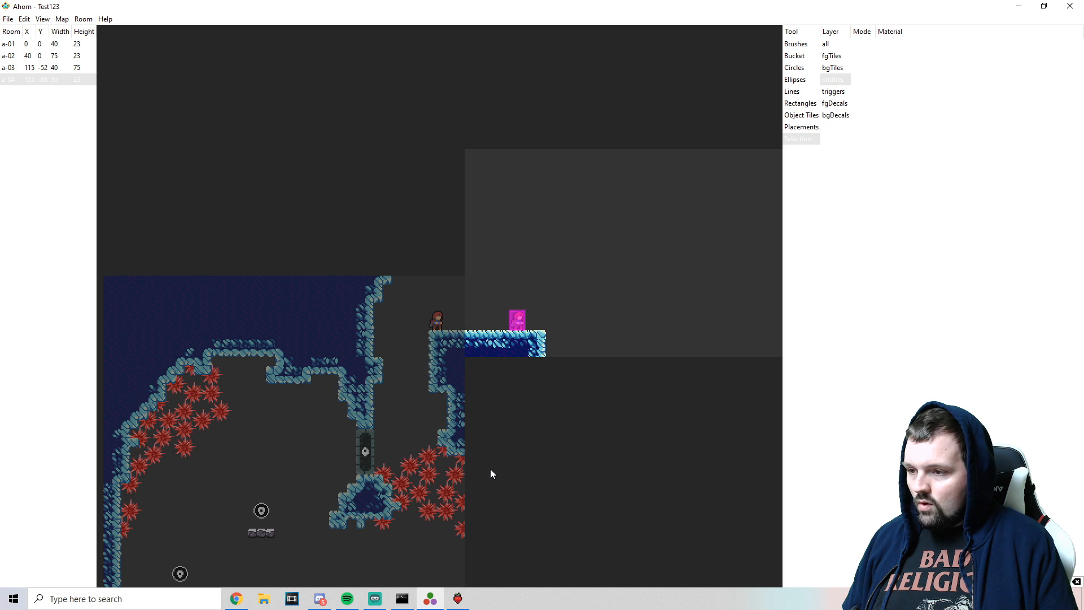
- Draw a filled, stepped Reflection overhang in a-04's upper left corner, above the entrance from a-03
{"action": "left_click", "coordinate": [797, 103]}
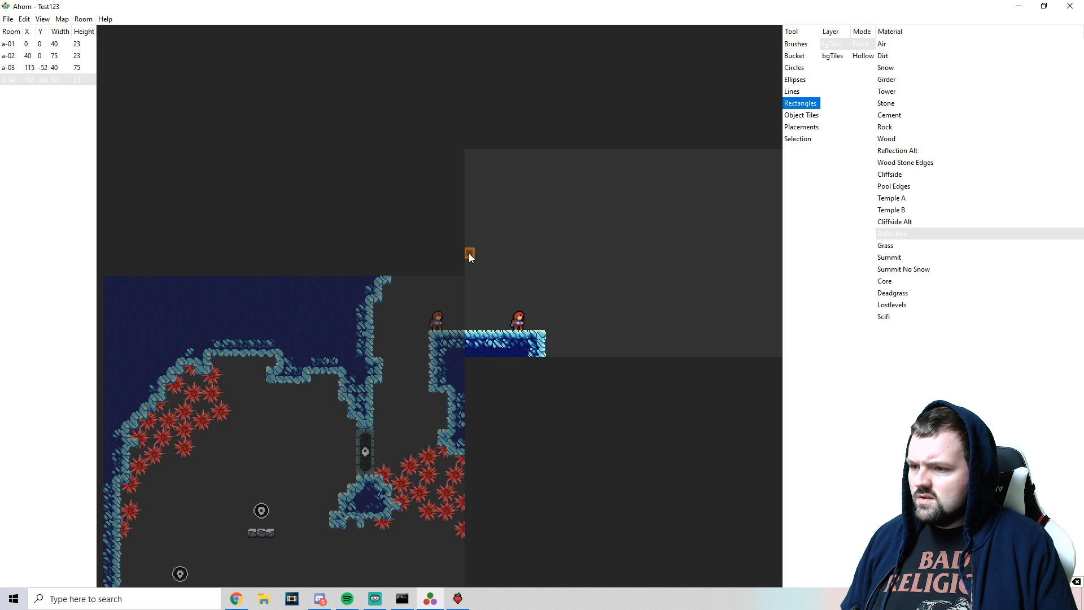
{"action": "left_click_drag", "start_coordinate": [469, 257], "coordinate": [498, 147]}
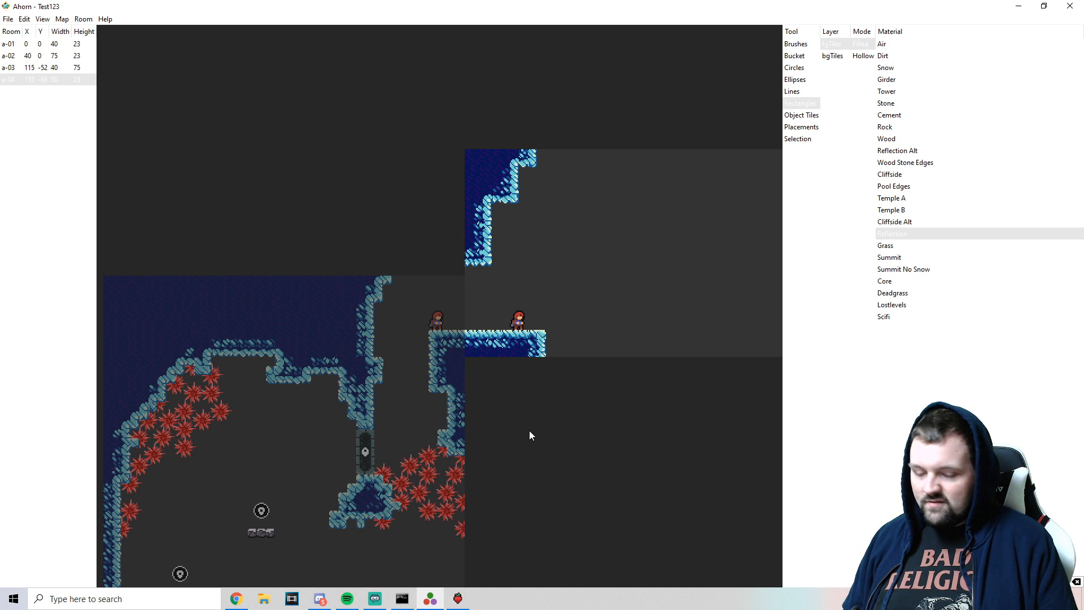
- Switch to Celeste and playtest the transition between a-03's upper exit ledge and a-04 in both directions
{"action": "left_click", "coordinate": [458, 599]}
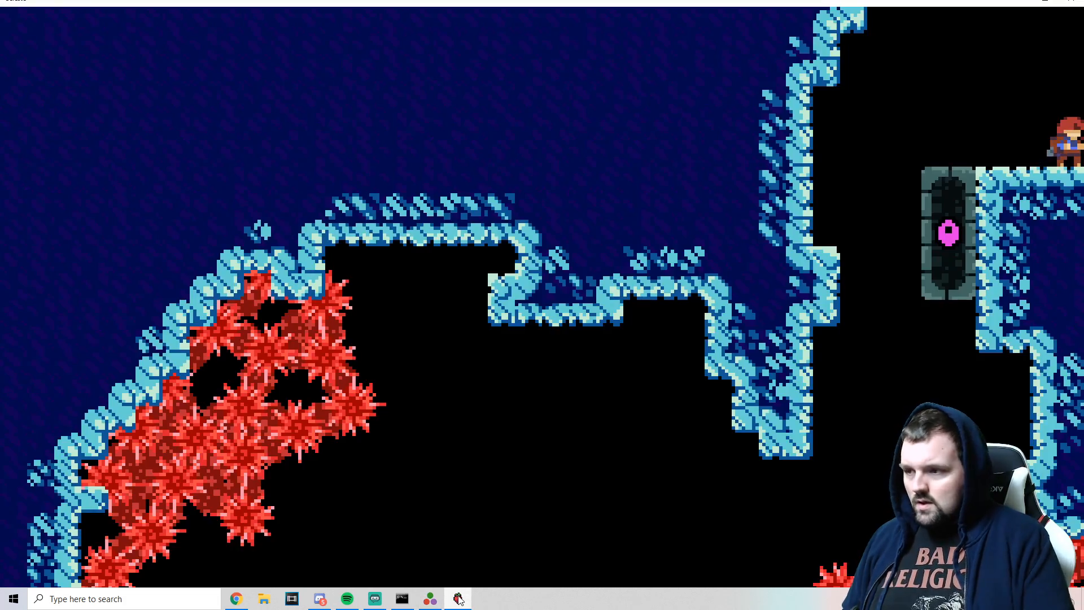
{"action": "key", "text": "Right"}
{"action": "key", "text": "Left"}
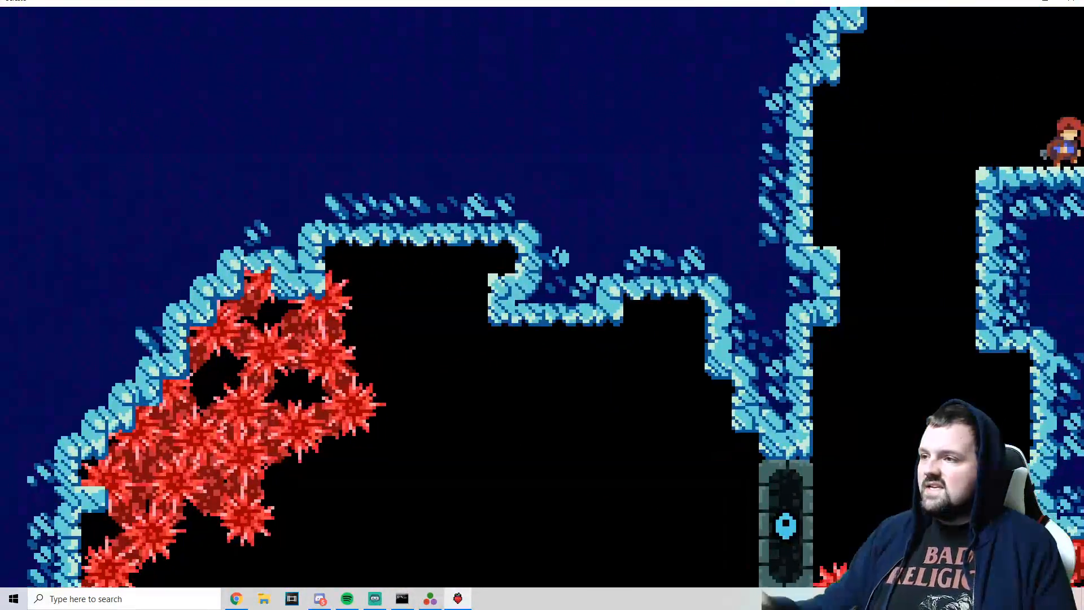
{"action": "key", "text": "Right"}
{"action": "key", "text": "Left"}
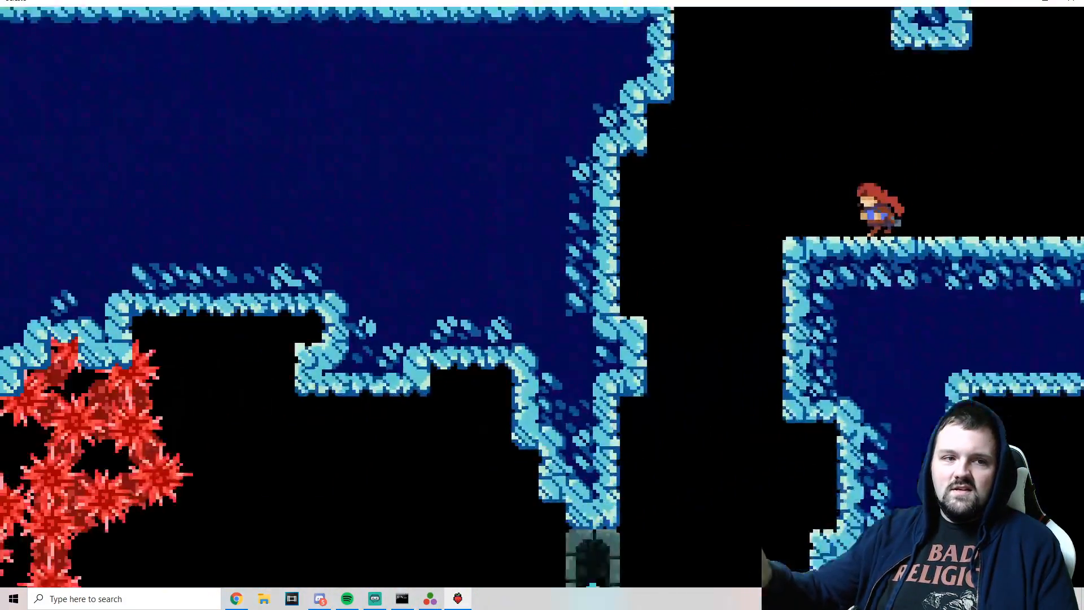
{"action": "key", "text": "Right"}
{"action": "key", "text": "Left"}
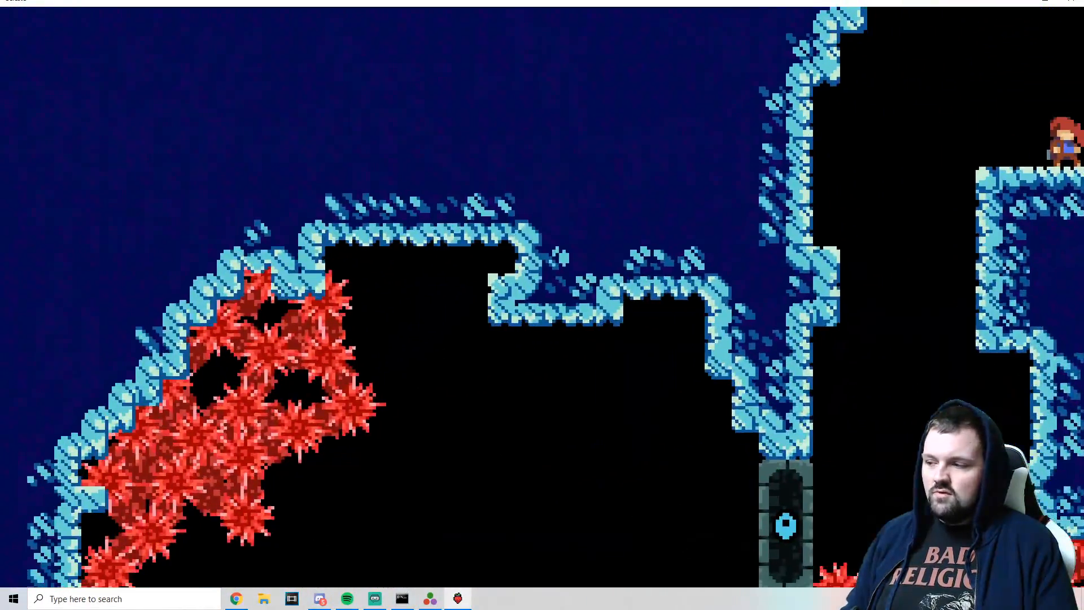
{"action": "key", "text": "Right"}
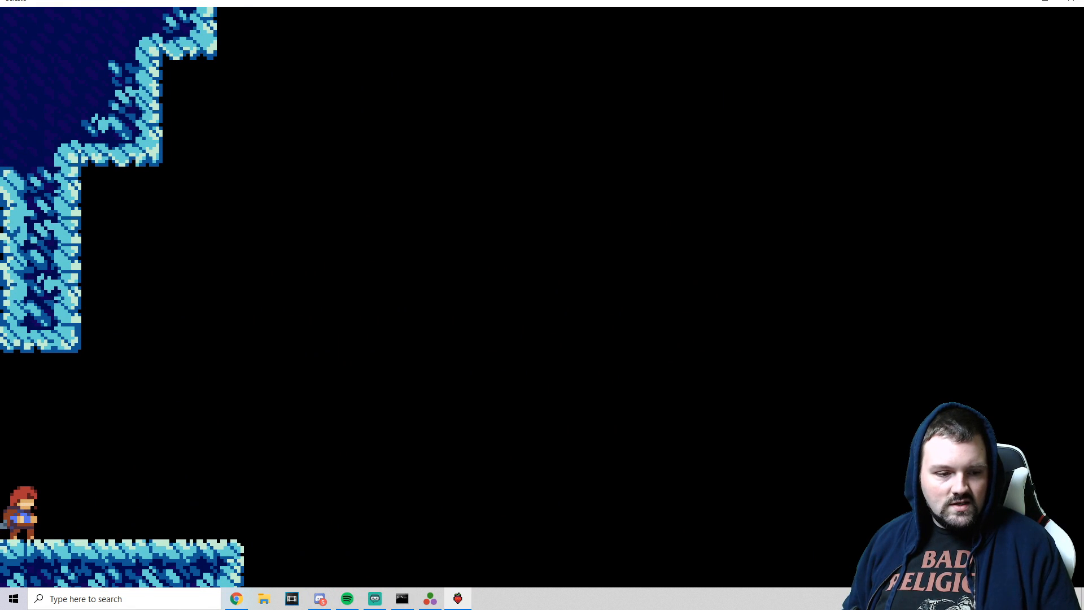
- Back in Ahorn, create a room named a-03filler with a width of 40 and a height of 23
{"action": "key", "text": "alt+Tab"}
{"action": "left_click", "coordinate": [78, 21]}
{"action": "left_click", "coordinate": [87, 30]}
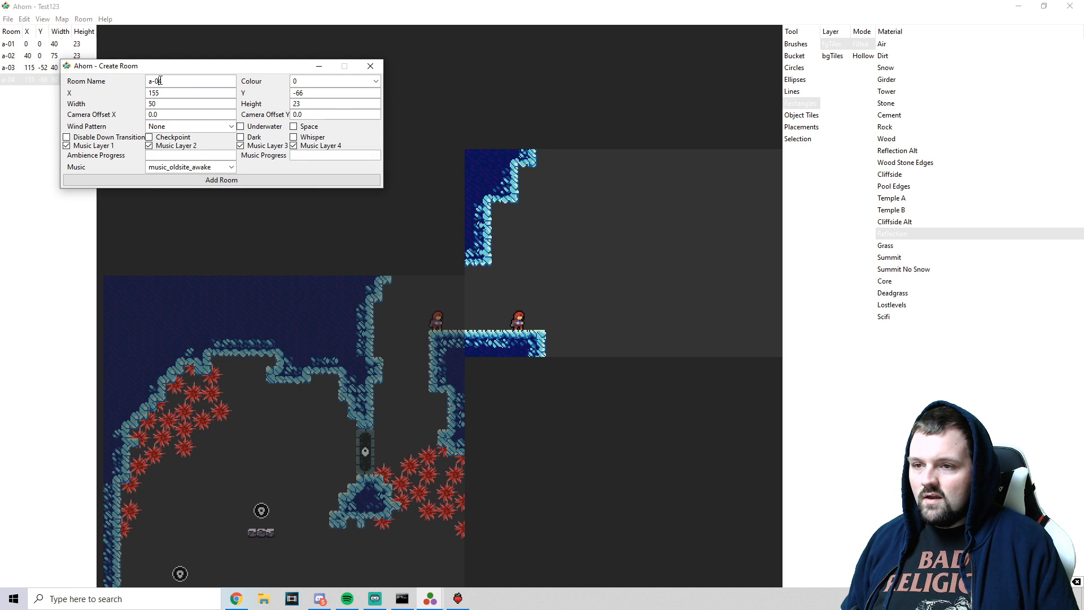
{"action": "type", "text": "5"}
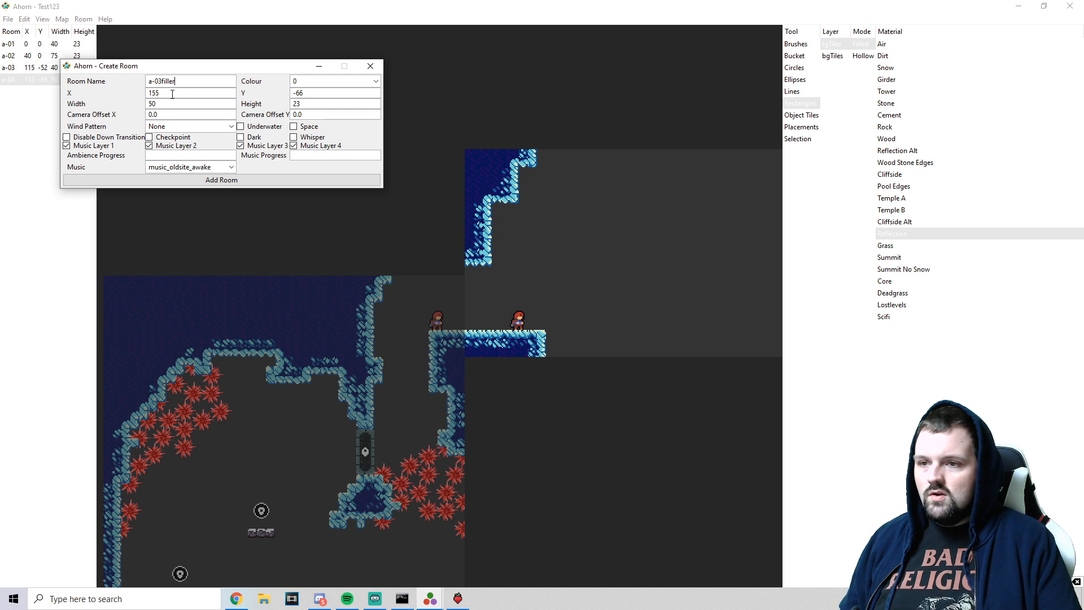
{"action": "left_click_drag", "start_coordinate": [162, 80], "coordinate": [147, 80]}
{"action": "left_click", "coordinate": [164, 82]}
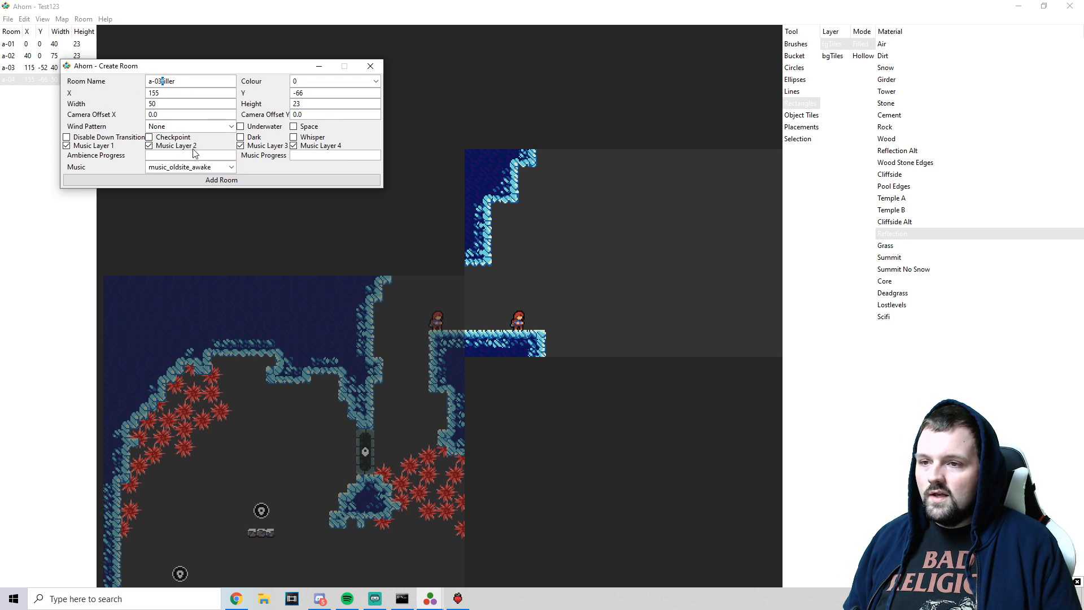
{"action": "left_click_drag", "start_coordinate": [170, 105], "coordinate": [131, 108]}
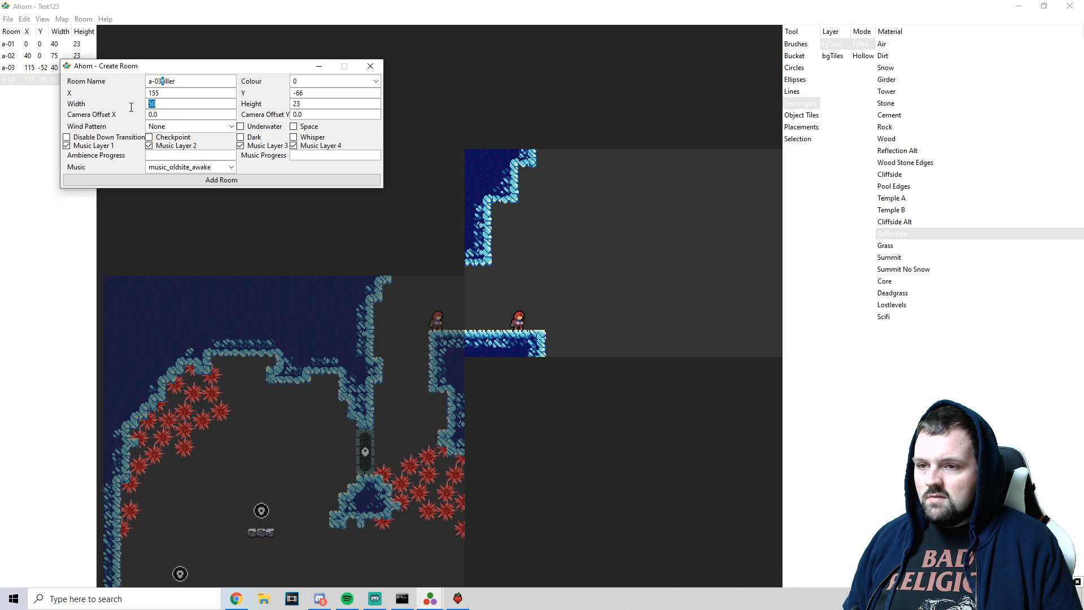
{"action": "type", "text": "40"}
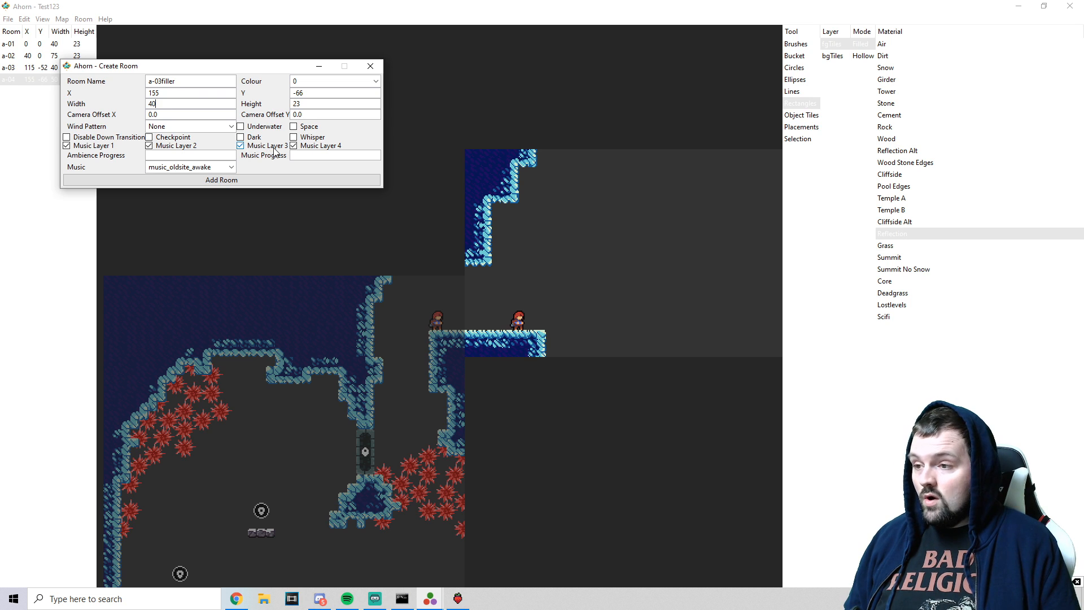
{"action": "left_click", "coordinate": [232, 180]}
{"action": "left_click", "coordinate": [370, 66]}
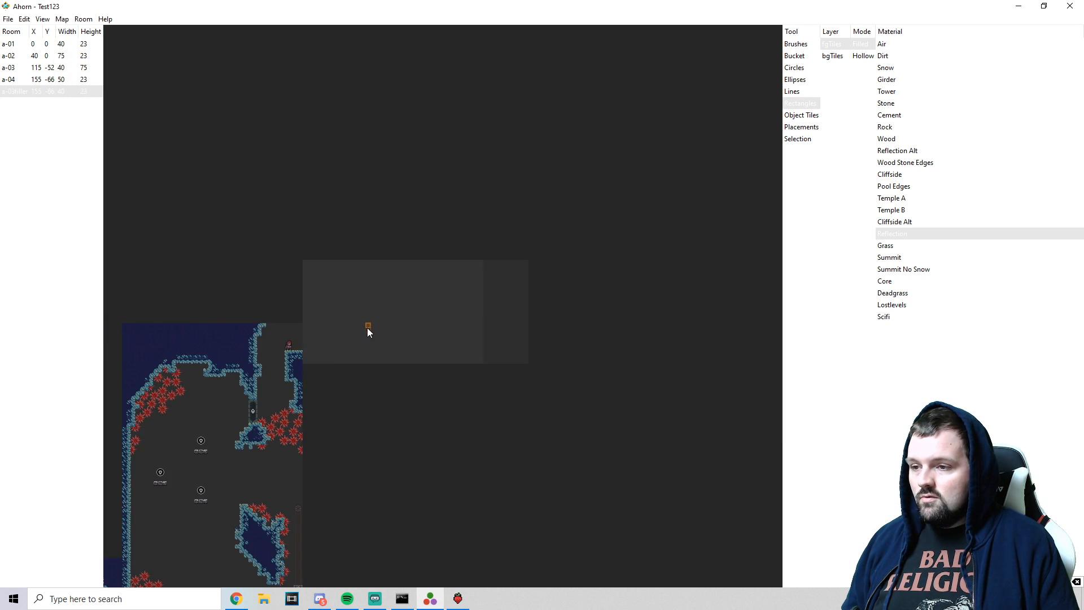
- Move room a-03filler to X 115, Y -75 so it sits directly on top of a-03
{"action": "key", "text": "ctrl+Left"}
{"action": "key", "text": "ctrl+Left"}
{"action": "key", "text": "ctrl+Left"}
{"action": "key", "text": "ctrl+Left"}
{"action": "key", "text": "ctrl+Left"}
{"action": "key", "text": "ctrl+Left"}
{"action": "key", "text": "ctrl+Left"}
{"action": "key", "text": "ctrl+Left"}
{"action": "key", "text": "ctrl+Left"}
{"action": "key", "text": "ctrl+Left"}
{"action": "key", "text": "ctrl+Left"}
{"action": "key", "text": "ctrl+Left"}
{"action": "key", "text": "ctrl+Left"}
{"action": "key", "text": "ctrl+Left"}
{"action": "key", "text": "ctrl+Left"}
{"action": "key", "text": "ctrl+Left"}
{"action": "key", "text": "ctrl+Left"}
{"action": "key", "text": "ctrl+Left"}
{"action": "key", "text": "ctrl+Left"}
{"action": "key", "text": "ctrl+Left"}
{"action": "key", "text": "ctrl+Left"}
{"action": "key", "text": "ctrl+Left"}
{"action": "key", "text": "ctrl+Left"}
{"action": "key", "text": "ctrl+Left"}
{"action": "key", "text": "ctrl+Left"}
{"action": "key", "text": "ctrl+Left"}
{"action": "key", "text": "ctrl+Left"}
{"action": "key", "text": "ctrl+Left"}
{"action": "key", "text": "ctrl+Left"}
{"action": "key", "text": "ctrl+Left"}
{"action": "key", "text": "ctrl+Up"}
{"action": "key", "text": "ctrl+Up"}
{"action": "key", "text": "ctrl+Up"}
{"action": "key", "text": "ctrl+Up"}
{"action": "key", "text": "ctrl+Up"}
{"action": "key", "text": "ctrl+Up"}
{"action": "key", "text": "ctrl+Up"}
{"action": "key", "text": "ctrl+Up"}
{"action": "key", "text": "ctrl+Up"}
{"action": "key", "text": "ctrl+Up"}
{"action": "key", "text": "ctrl+Up"}
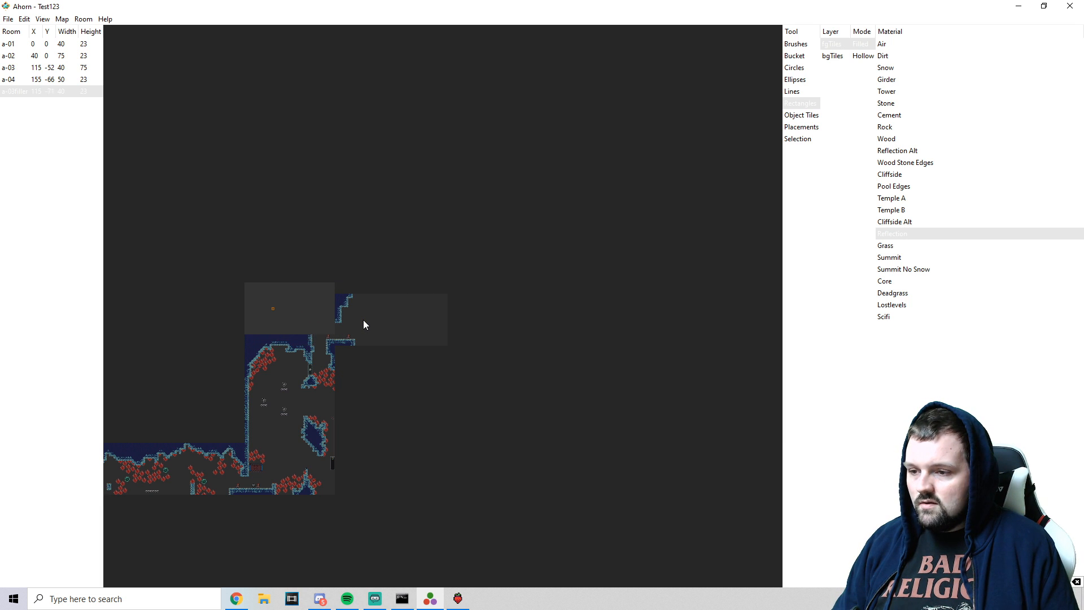
{"action": "key", "text": "ctrl+Down"}
{"action": "key", "text": "ctrl+Down"}
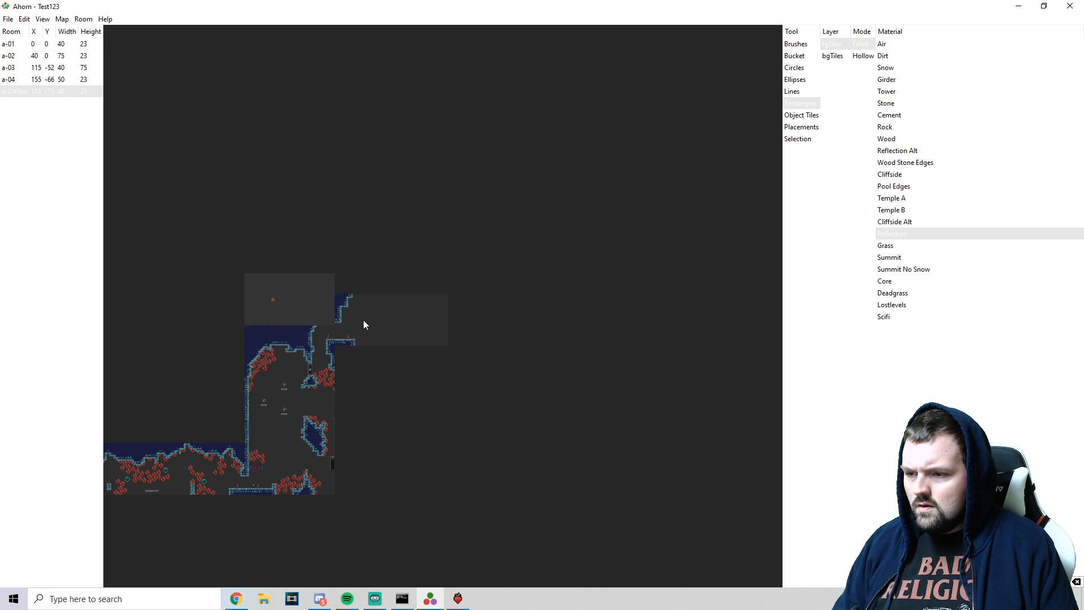
- Fill the whole of room a-03filler with Reflection foreground tiles using the Bucket
{"action": "scroll", "coordinate": [349, 320], "scroll_direction": "up", "scroll_amount": 1}
{"action": "scroll", "coordinate": [281, 303], "scroll_direction": "up", "scroll_amount": 1}
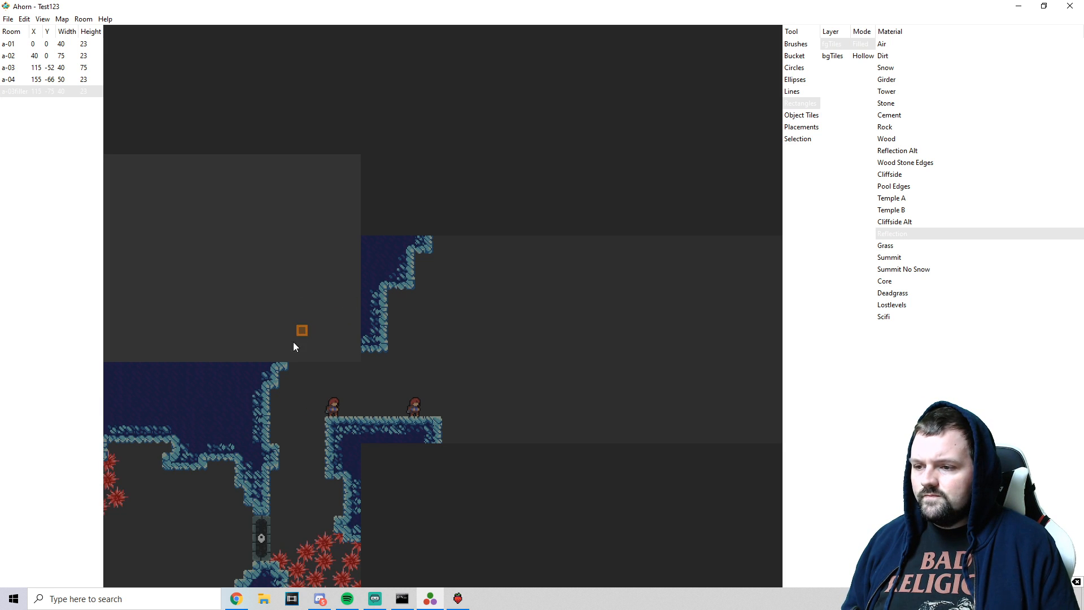
{"action": "left_click_drag", "start_coordinate": [248, 350], "coordinate": [357, 352]}
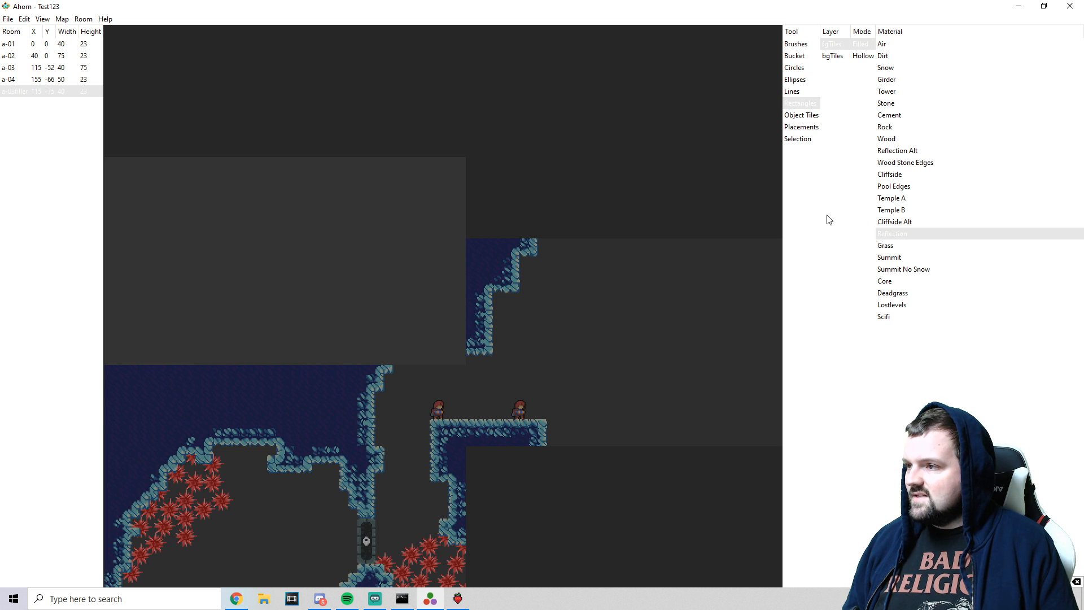
{"action": "left_click", "coordinate": [802, 56]}
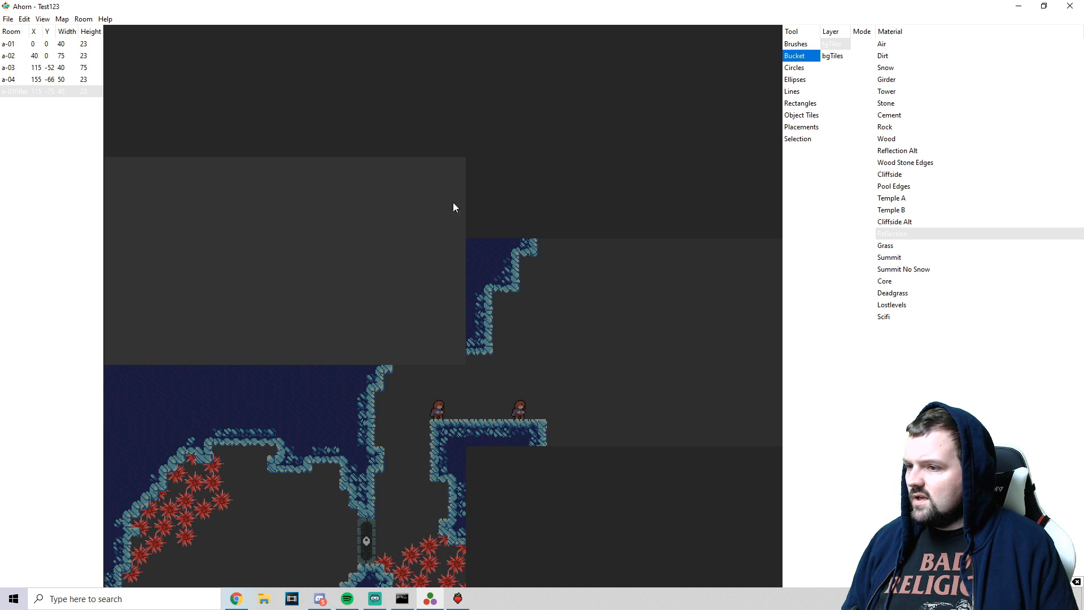
{"action": "left_click", "coordinate": [360, 224]}
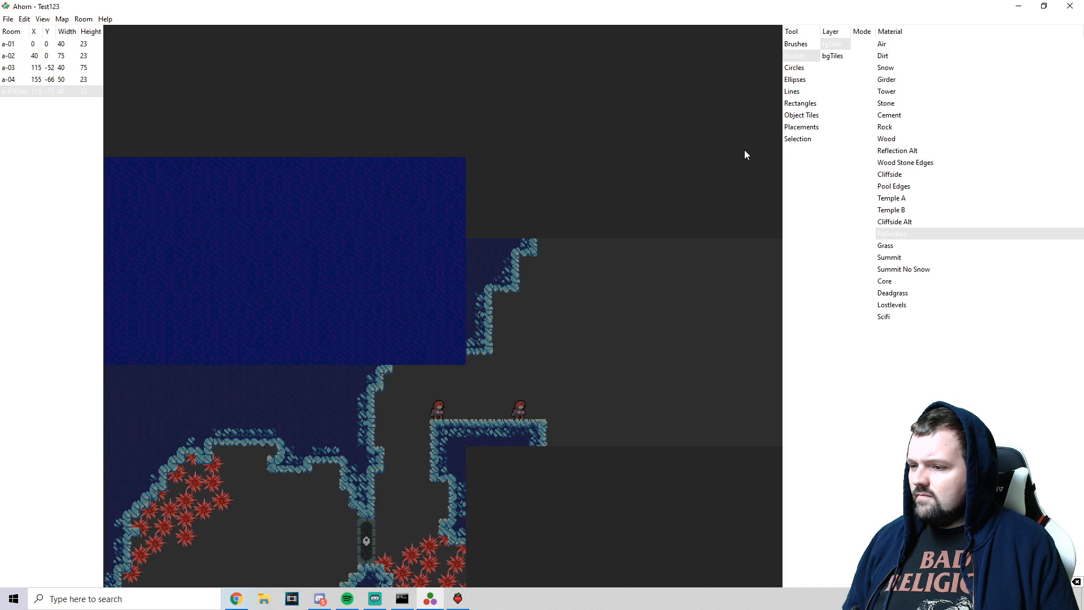
- Erase a strip 8 tiles wide and one tile high with Air at a-03filler's lower right, above a-03's exit opening
{"action": "left_click", "coordinate": [801, 45]}
{"action": "left_click", "coordinate": [886, 45]}
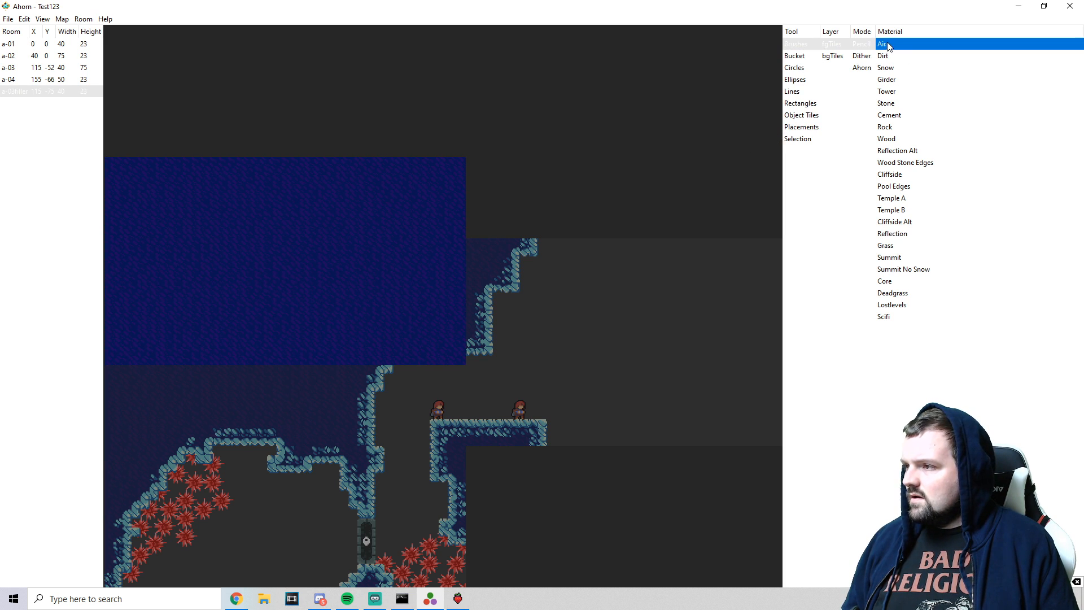
{"action": "left_click", "coordinate": [462, 360]}
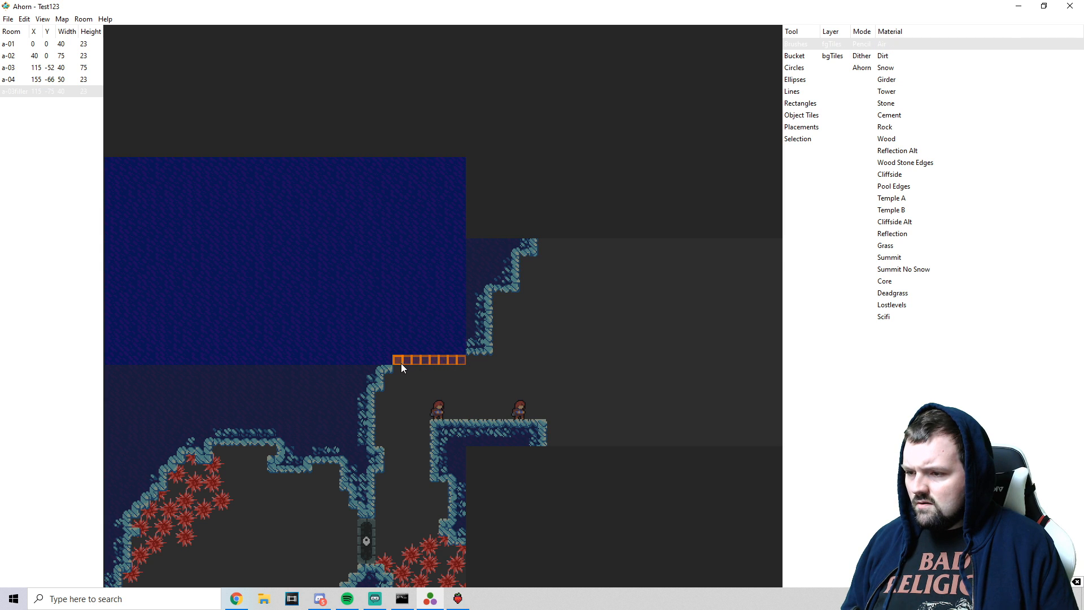
{"action": "left_click_drag", "start_coordinate": [402, 367], "coordinate": [402, 367]}
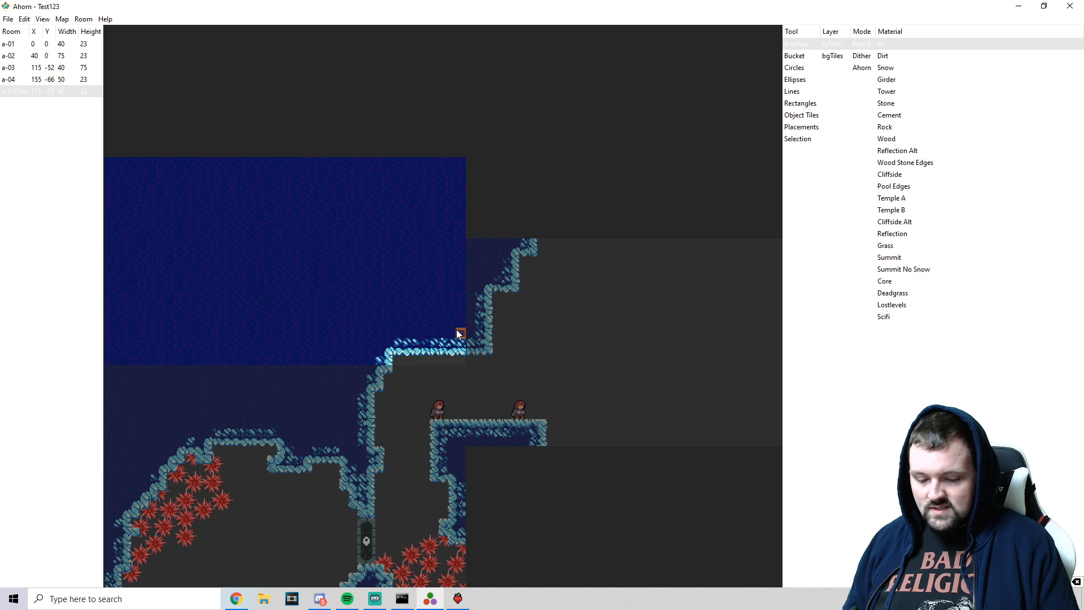
- Create a room named a-04filler with a width of 23 and a height of 23
{"action": "left_click_drag", "start_coordinate": [465, 416], "coordinate": [409, 388]}
{"action": "left_click", "coordinate": [83, 19]}
{"action": "left_click", "coordinate": [92, 29]}
{"action": "left_click", "coordinate": [177, 117]}
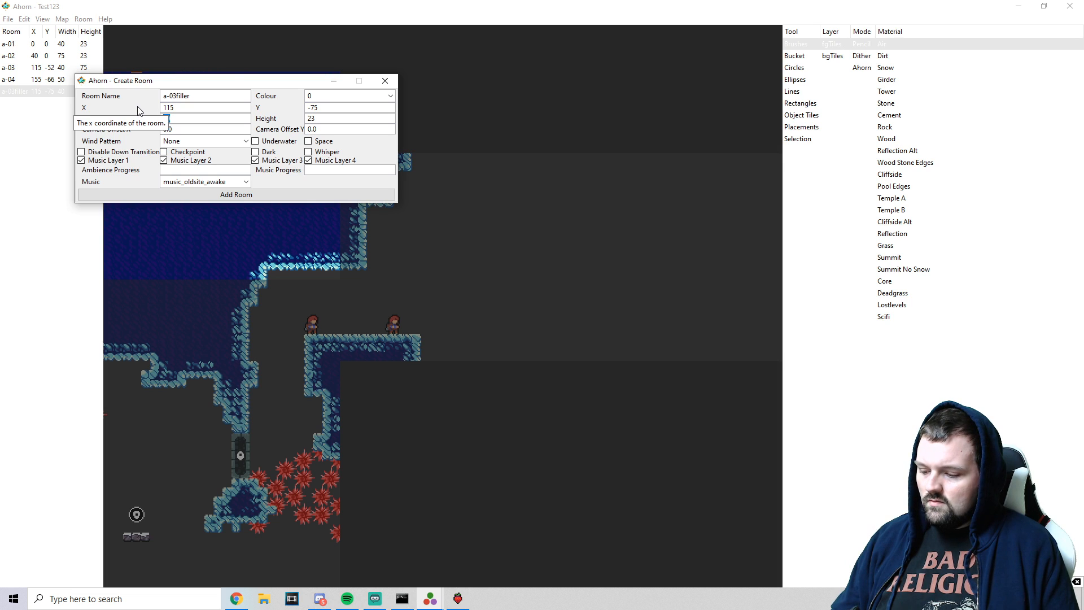
{"action": "type", "text": "23"}
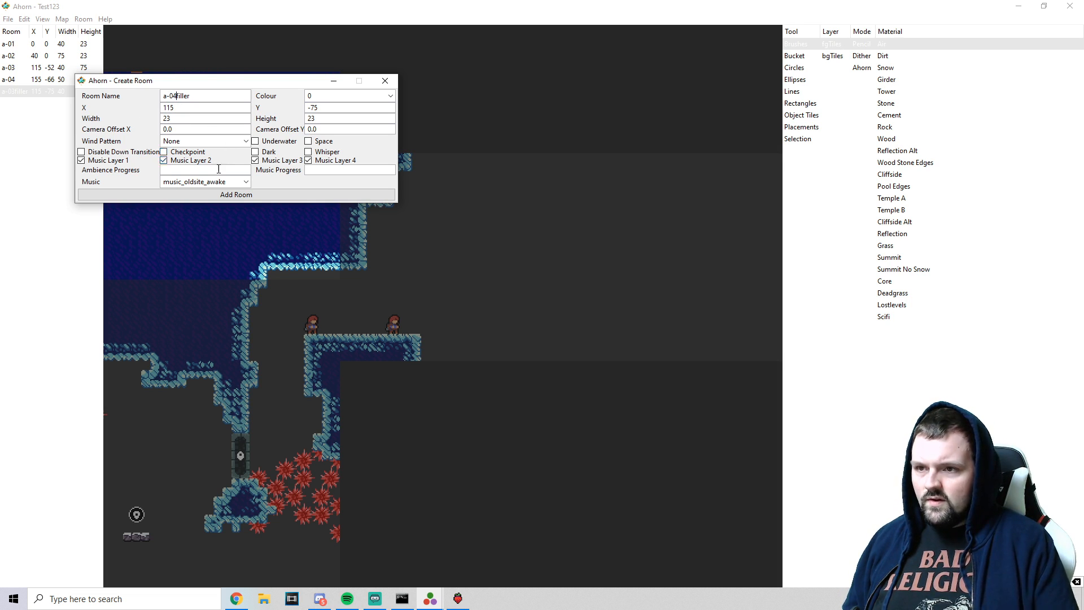
{"action": "left_click", "coordinate": [242, 200]}
{"action": "left_click", "coordinate": [183, 182]}
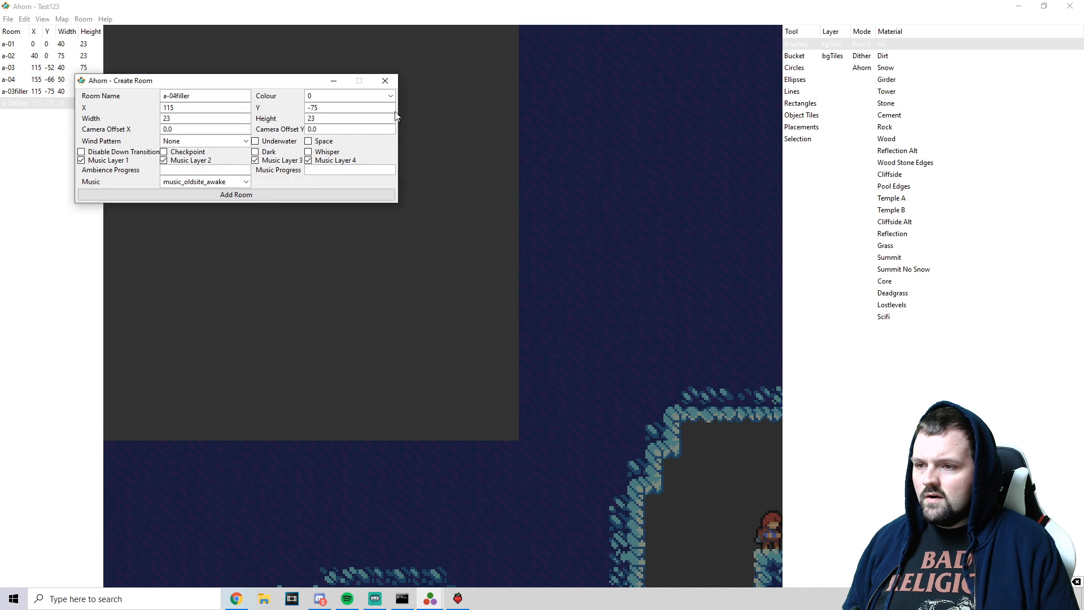
{"action": "left_click", "coordinate": [390, 85]}
- Move room a-04filler directly beneath a-04, flush against a-03's right edge
{"action": "scroll", "coordinate": [427, 297], "scroll_direction": "down", "scroll_amount": 2}
{"action": "scroll", "coordinate": [416, 303], "scroll_direction": "up", "scroll_amount": 2}
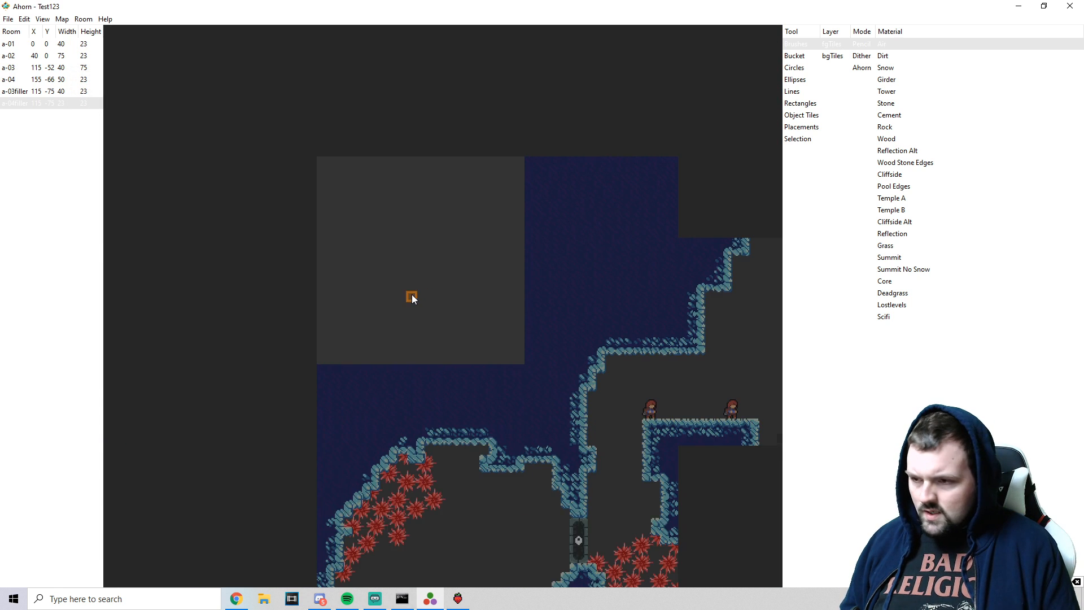
{"action": "left_click_drag", "start_coordinate": [474, 382], "coordinate": [315, 327]}
{"action": "key", "text": "Right"}
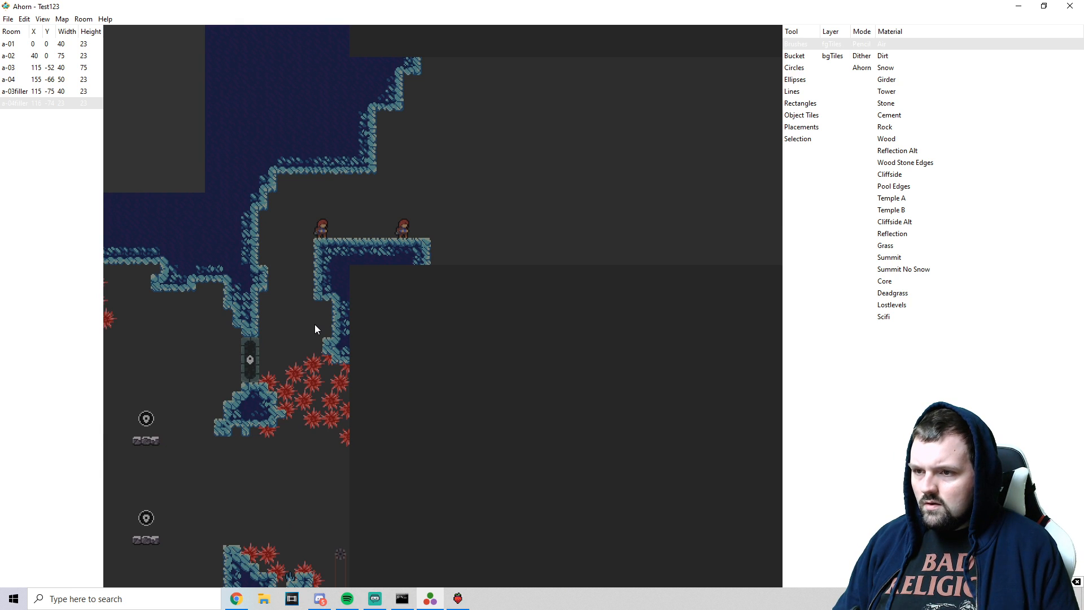
{"action": "key", "text": "Down"}
{"action": "key", "text": "Left"}
{"action": "key", "text": "Up"}
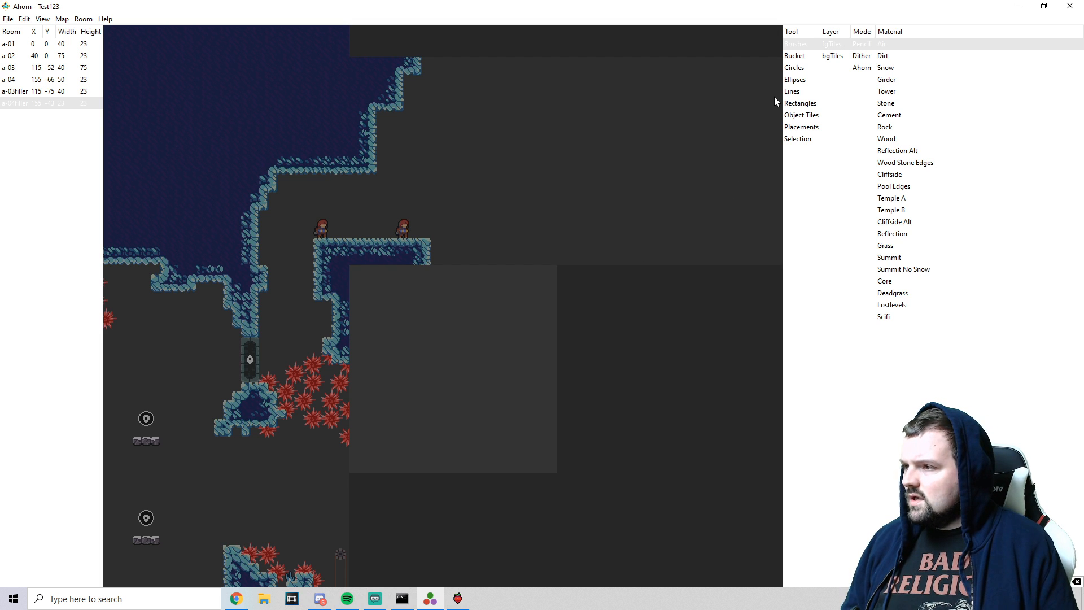
- Draw a filled Reflection wall about 9 tiles wide along a-04filler's left side over its full height, continuing a-04's floor downward
{"action": "left_click", "coordinate": [796, 104]}
{"action": "left_click_drag", "start_coordinate": [425, 273], "coordinate": [350, 469]}
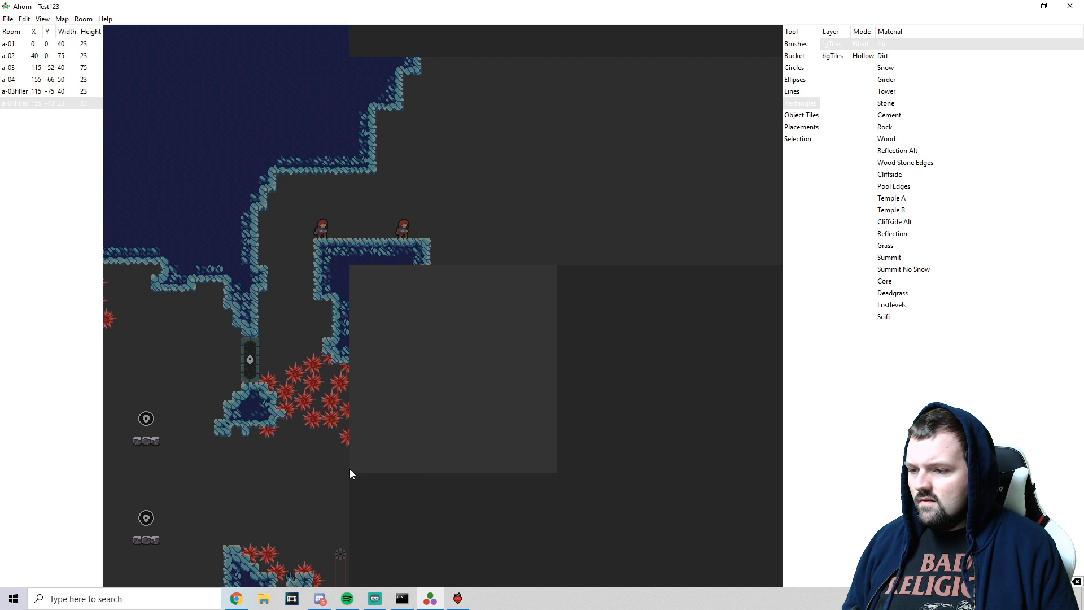
{"action": "left_click", "coordinate": [901, 222]}
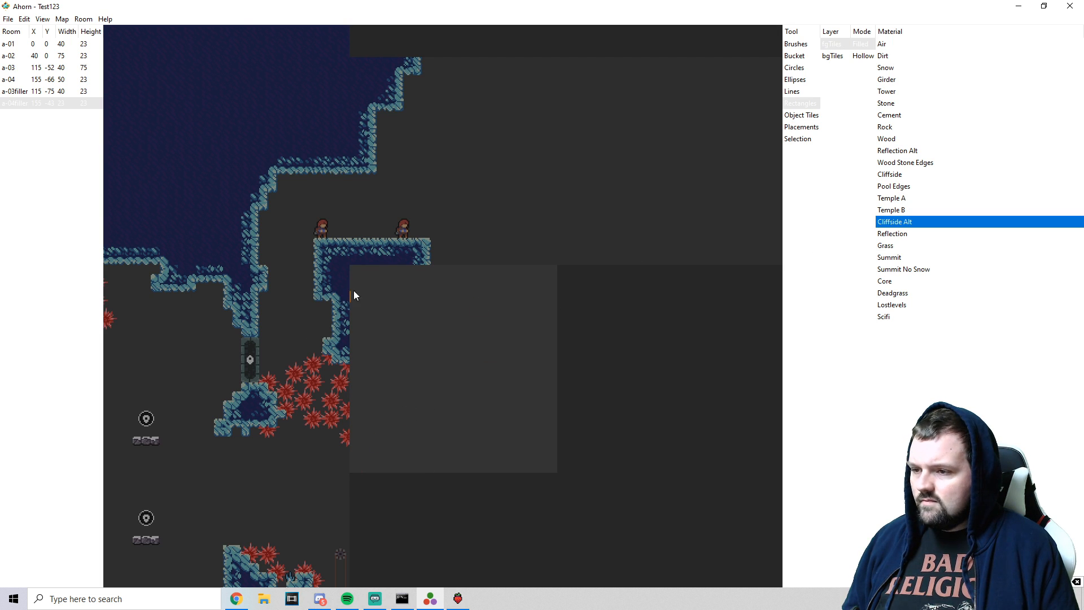
{"action": "left_click", "coordinate": [902, 234]}
{"action": "left_click_drag", "start_coordinate": [428, 268], "coordinate": [346, 509]}
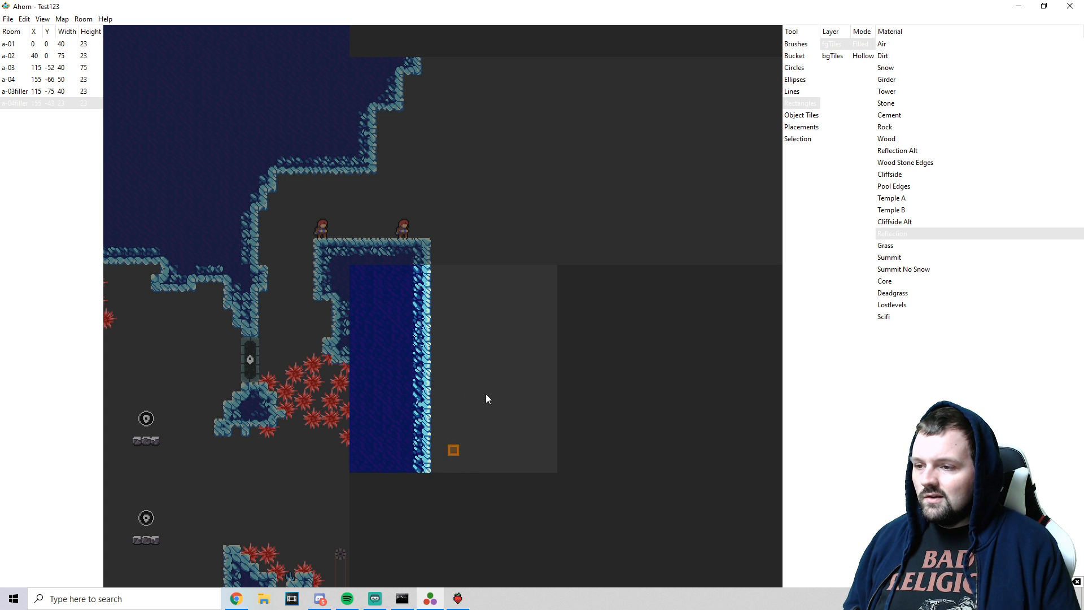
- Switch to Celeste and playtest the transition from a-03 into a-04 with the filler rooms in place
{"action": "left_click", "coordinate": [458, 598]}
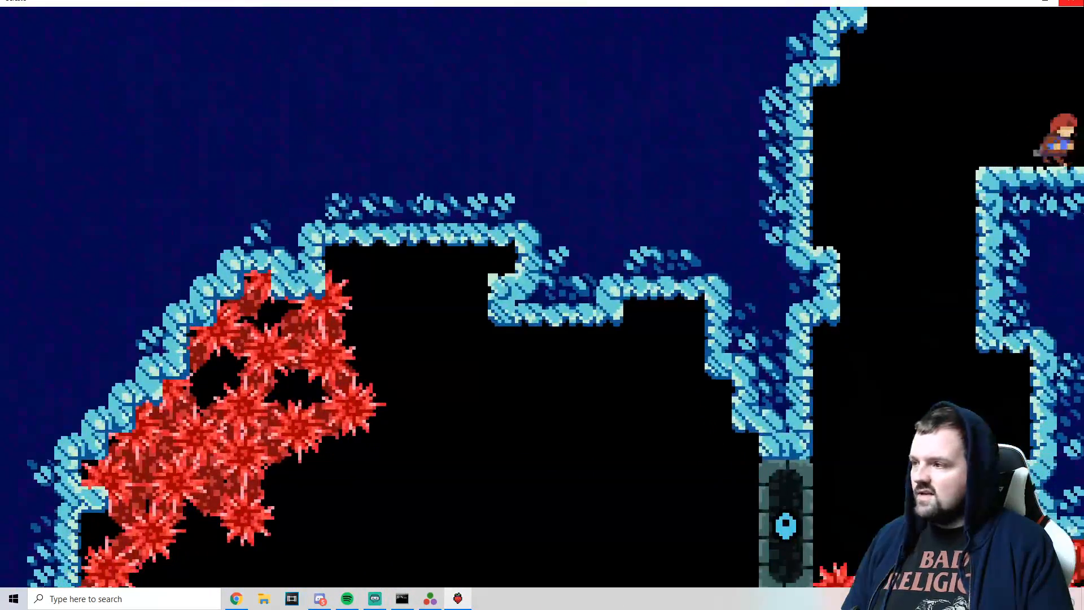
{"action": "key", "text": "Right"}
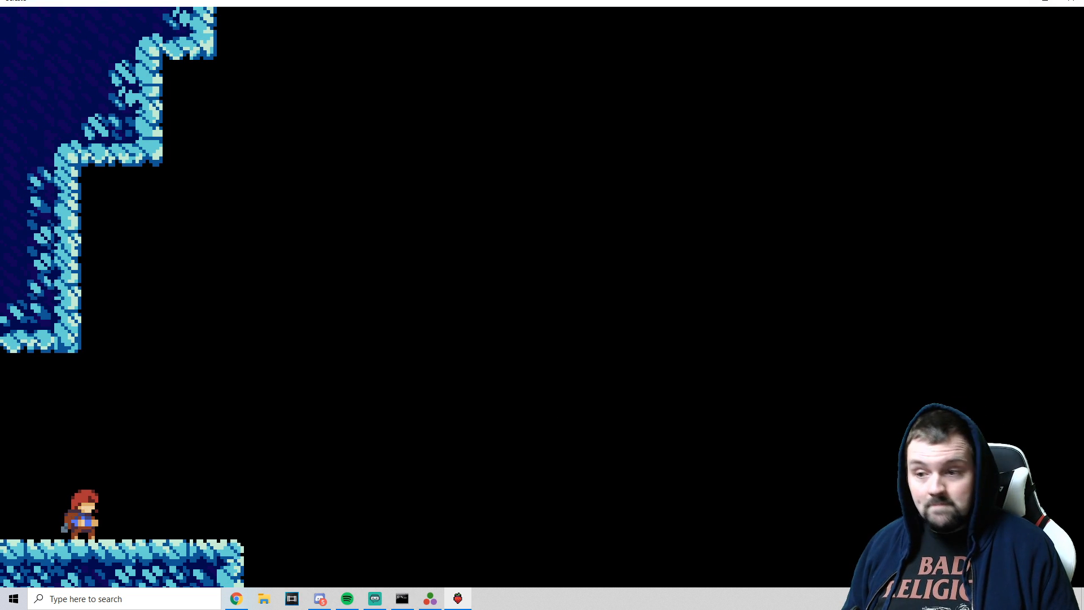
- Switch back to Ahorn and place a Strawberry entity in room a-04, just above the player spawn on the ledge
{"action": "key", "text": "alt+Tab"}
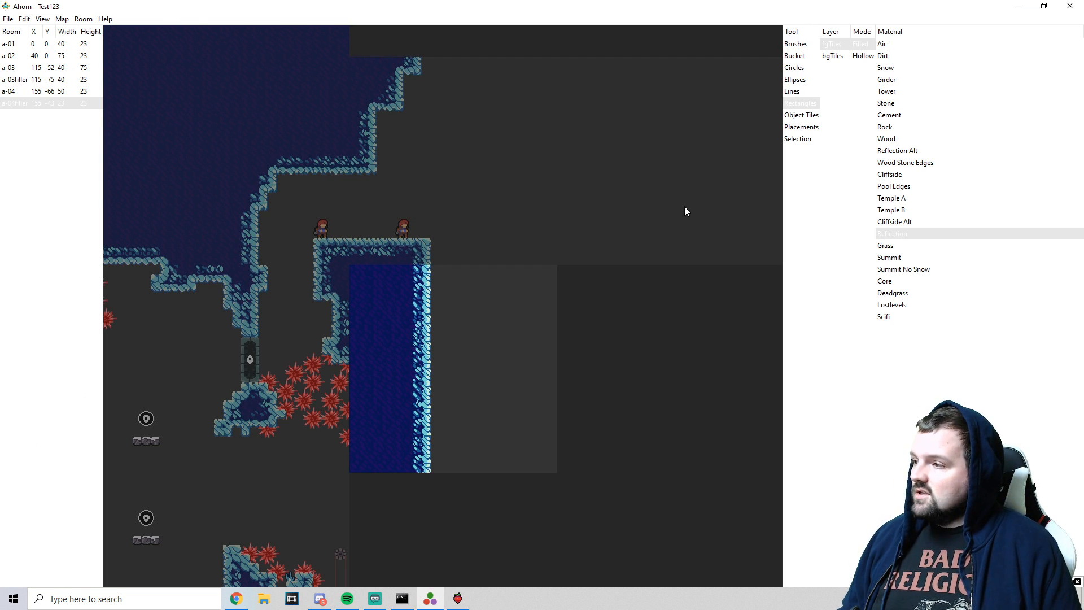
{"action": "left_click", "coordinate": [805, 130]}
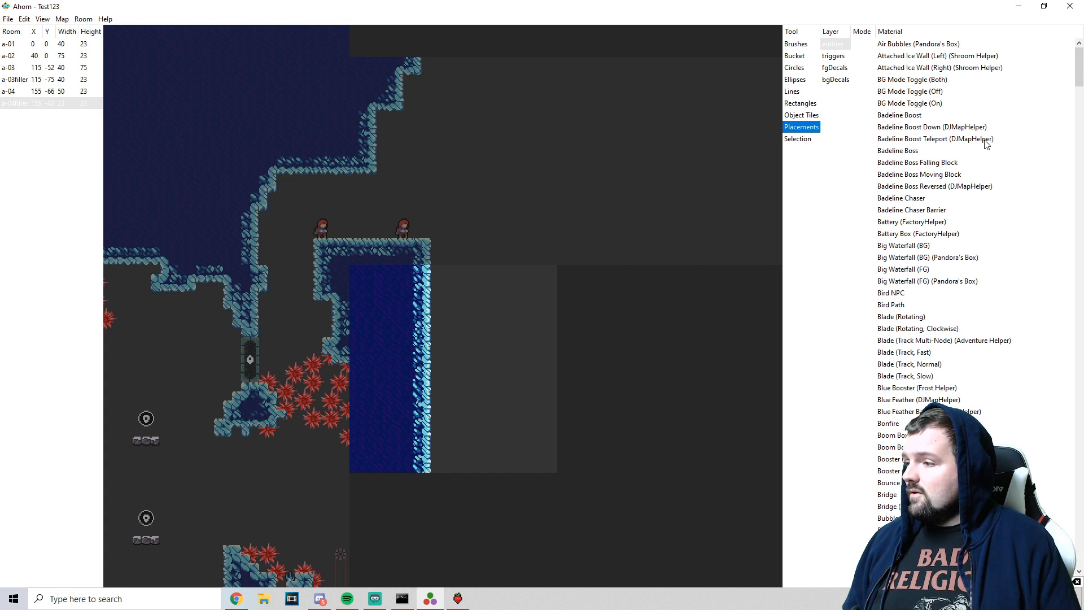
{"action": "scroll", "coordinate": [985, 144], "scroll_direction": "down", "scroll_amount": 5}
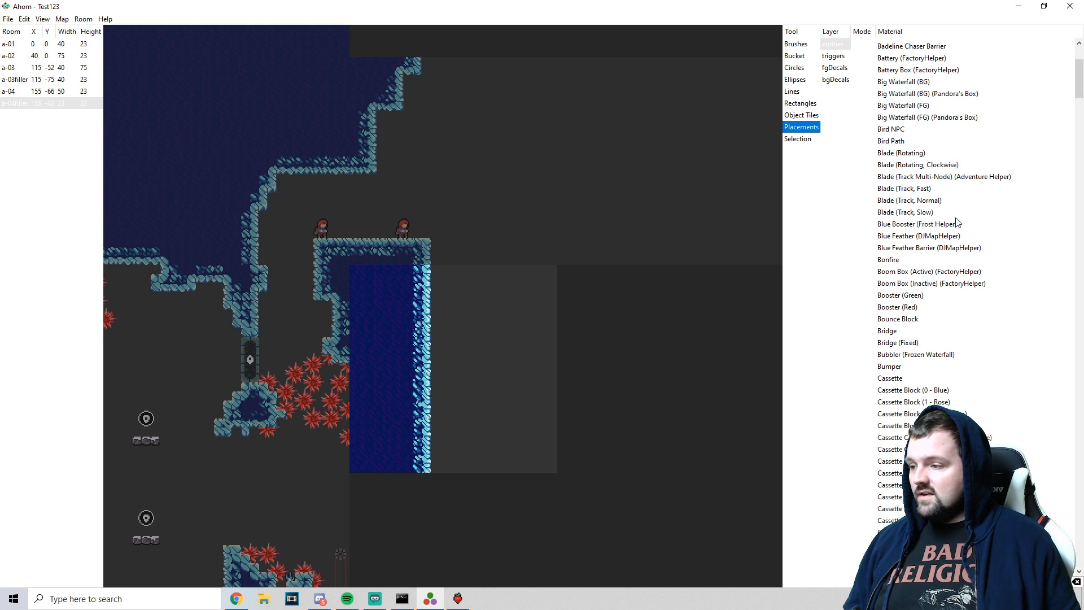
{"action": "scroll", "coordinate": [988, 306], "scroll_direction": "down", "scroll_amount": 6}
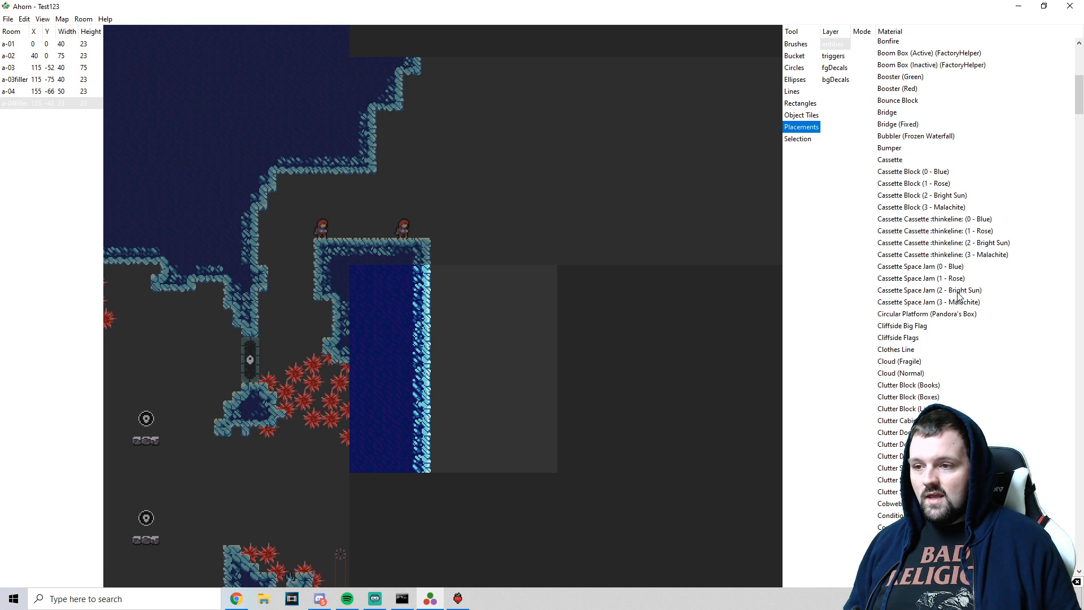
{"action": "scroll", "coordinate": [954, 320], "scroll_direction": "down", "scroll_amount": 6}
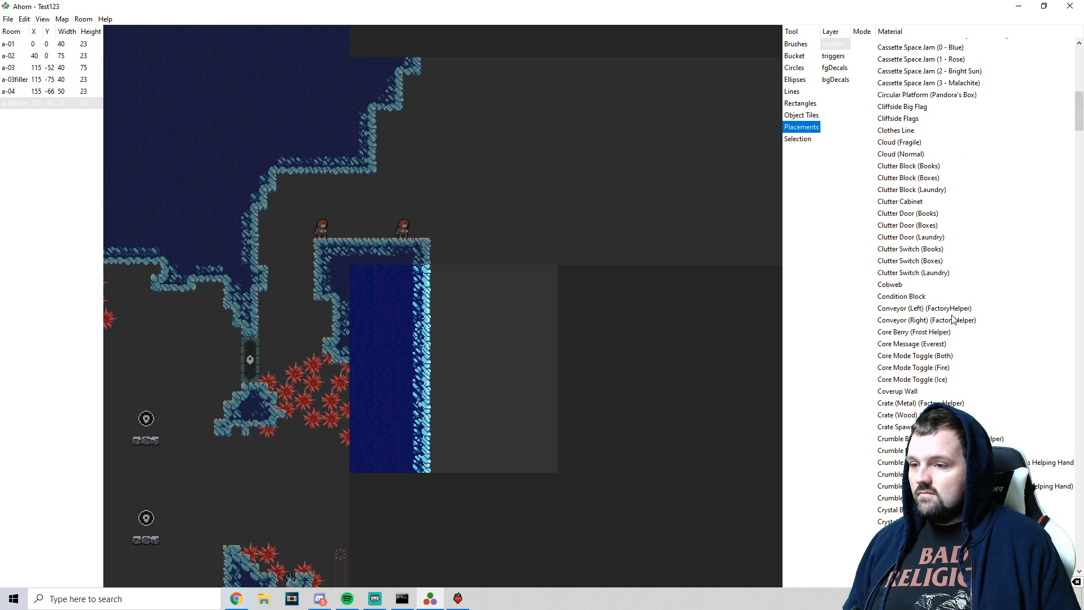
{"action": "scroll", "coordinate": [953, 320], "scroll_direction": "down", "scroll_amount": 12}
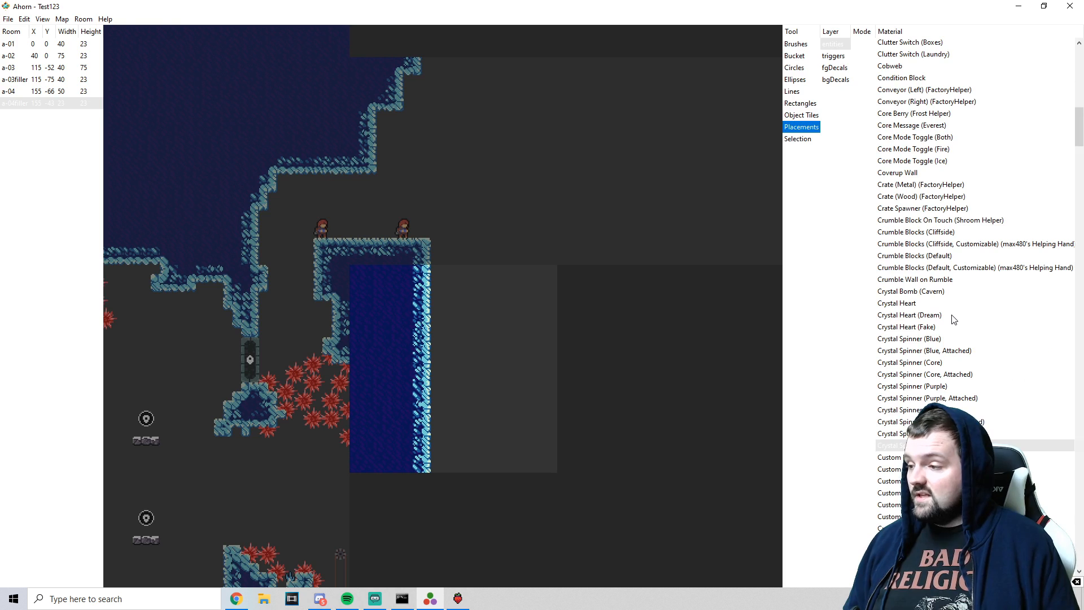
{"action": "left_click_drag", "start_coordinate": [1078, 142], "coordinate": [1078, 483]}
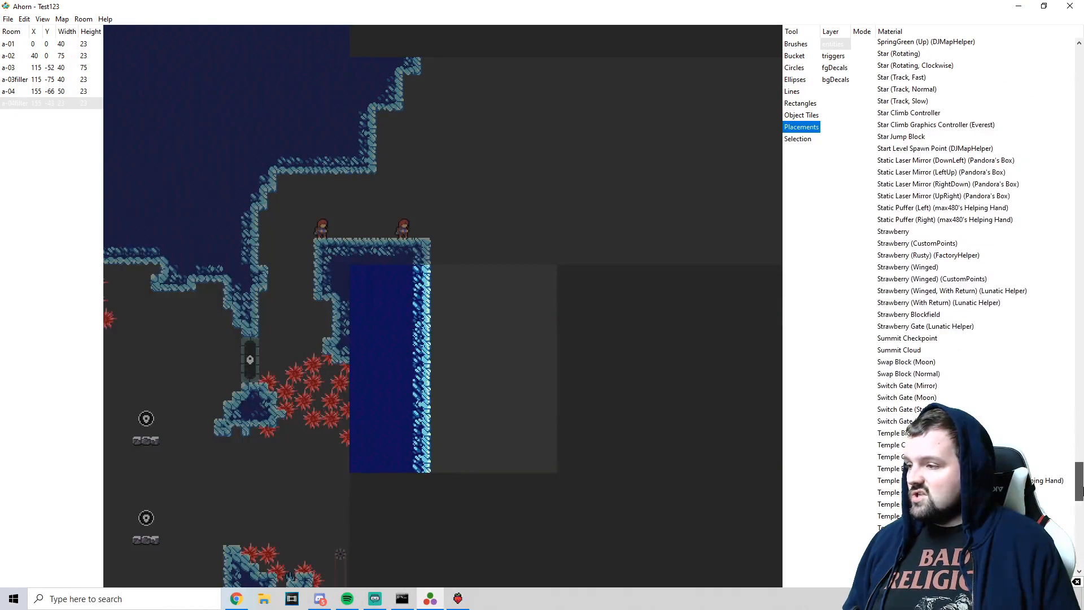
{"action": "left_click", "coordinate": [894, 233]}
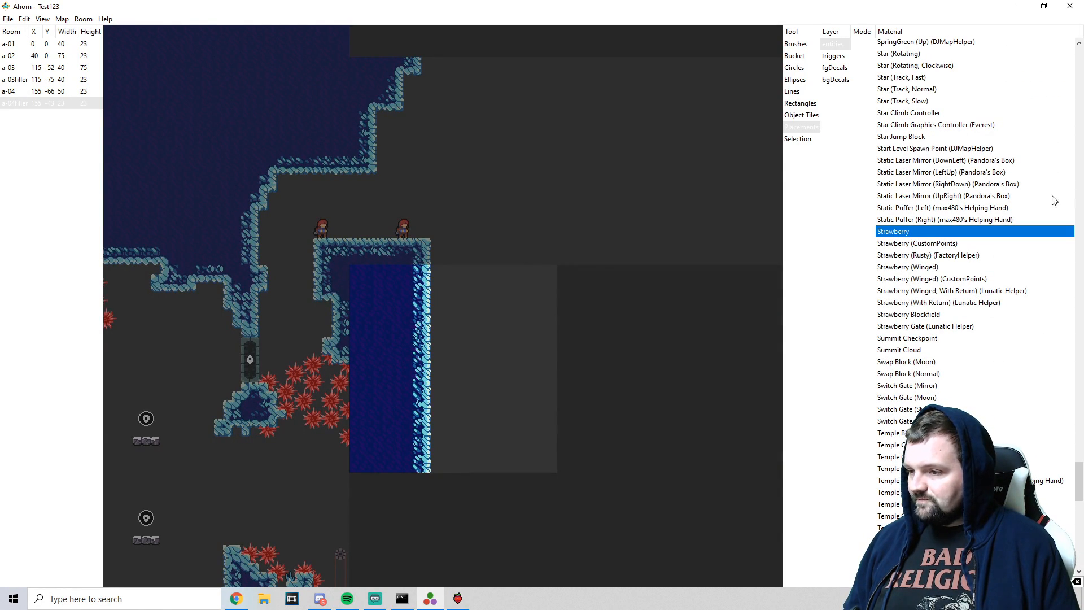
{"action": "left_click", "coordinate": [404, 225]}
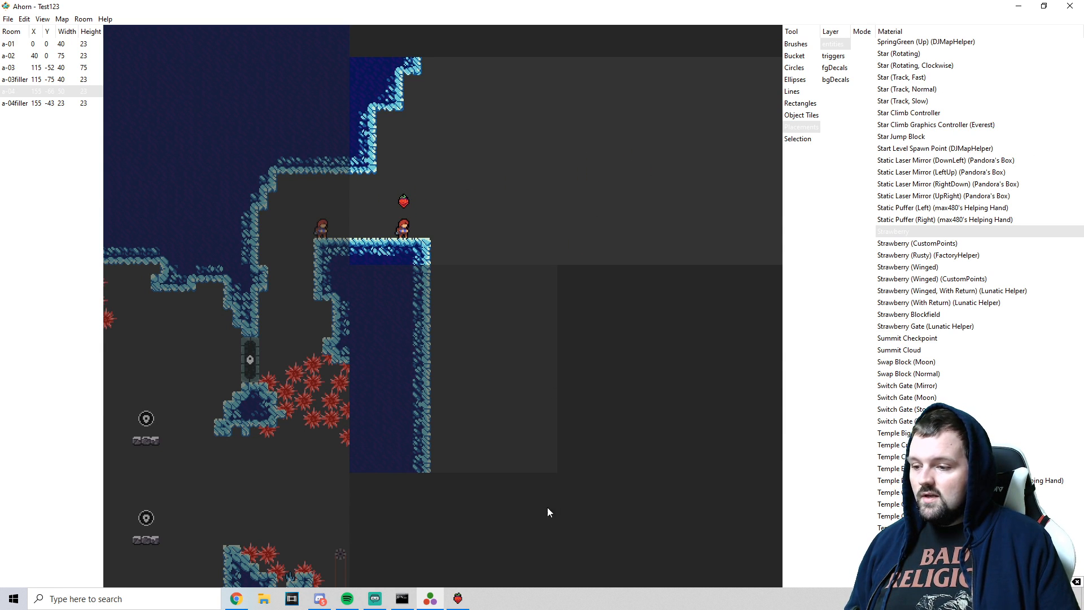
- Switch to Celeste and move right along the ledge in a-04 to test the room
{"action": "left_click", "coordinate": [458, 600]}
{"action": "key", "text": "Right"}
{"action": "key", "text": "c"}
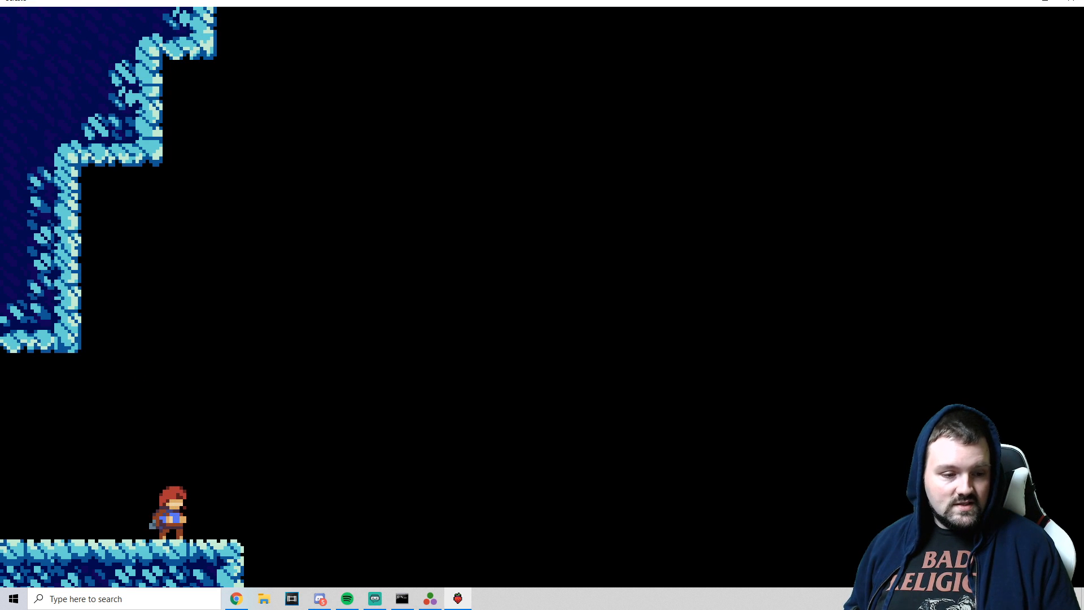
- Return to Ahorn and look through the other available entity placements, including trigger spikes, water, wind tunnels and special berries
{"action": "key", "text": "alt+Tab"}
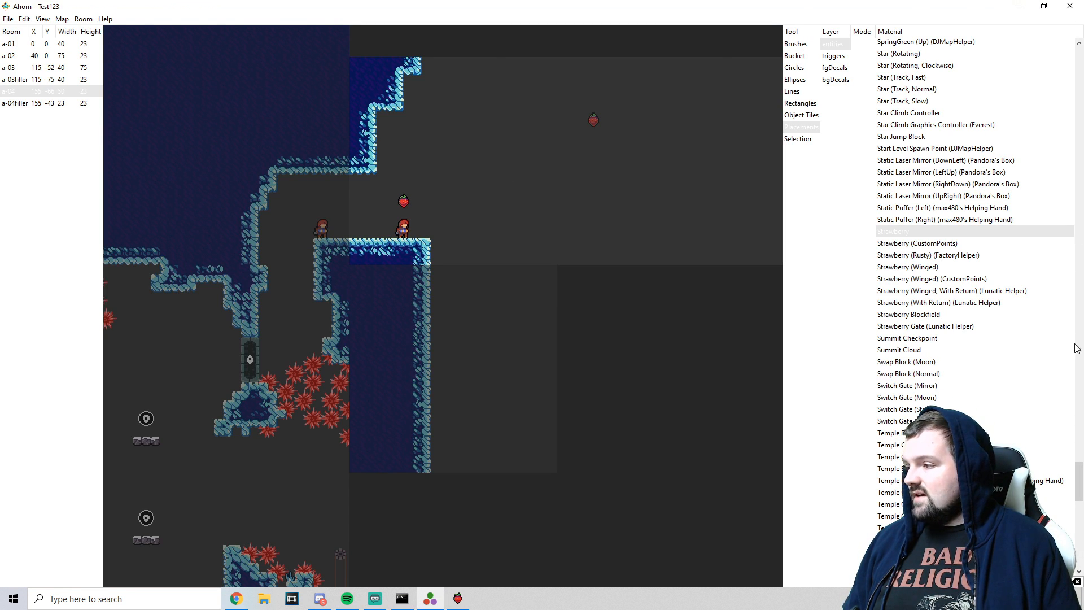
{"action": "left_click_drag", "start_coordinate": [1079, 499], "coordinate": [1080, 556]}
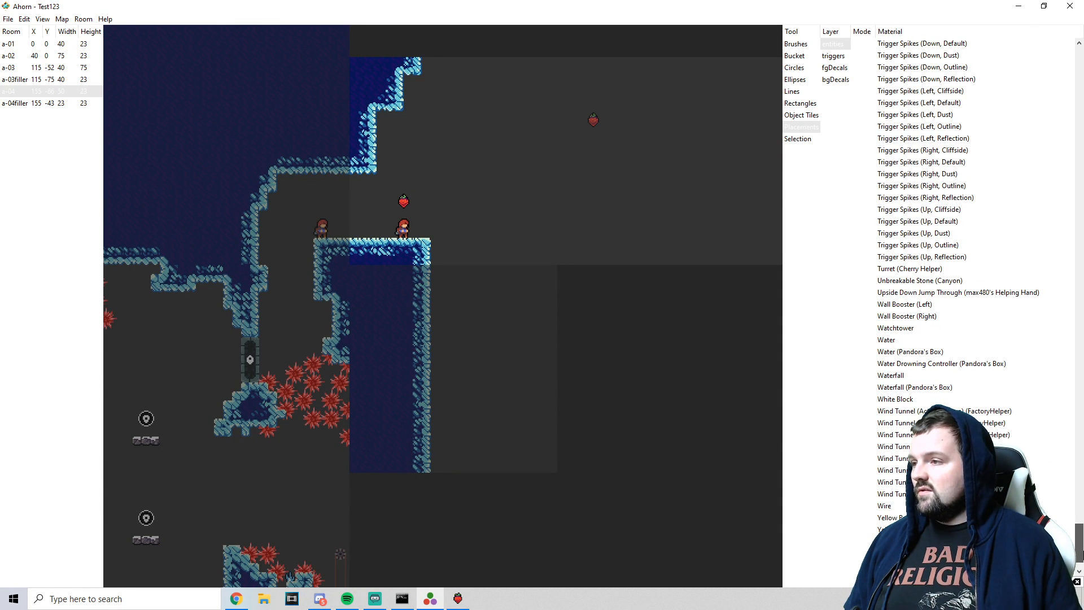
{"action": "left_click_drag", "start_coordinate": [1083, 555], "coordinate": [1083, 560]}
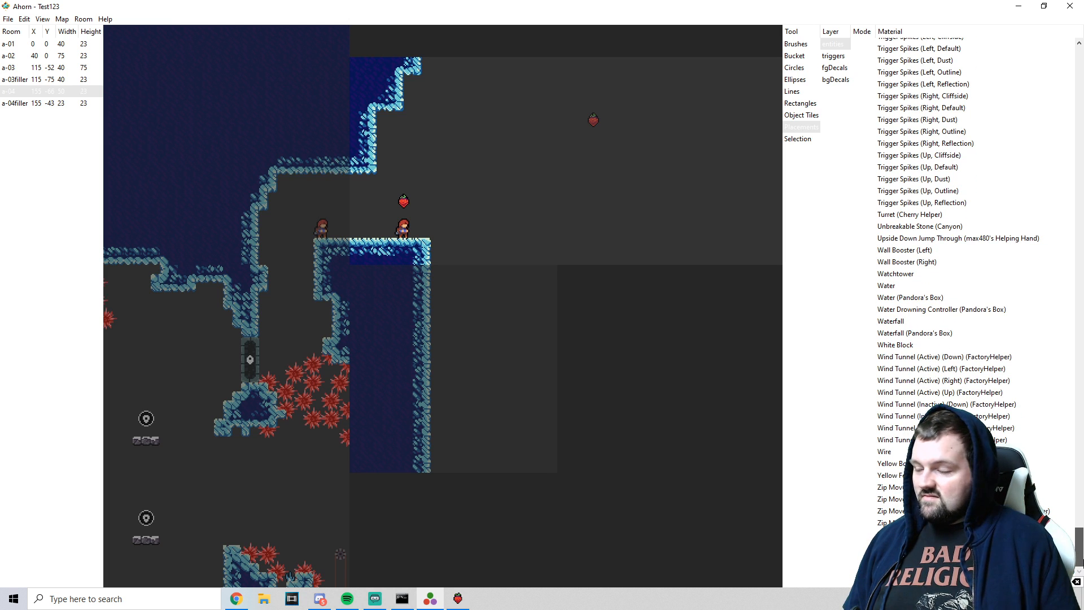
{"action": "left_click_drag", "start_coordinate": [1083, 560], "coordinate": [1080, 441]}
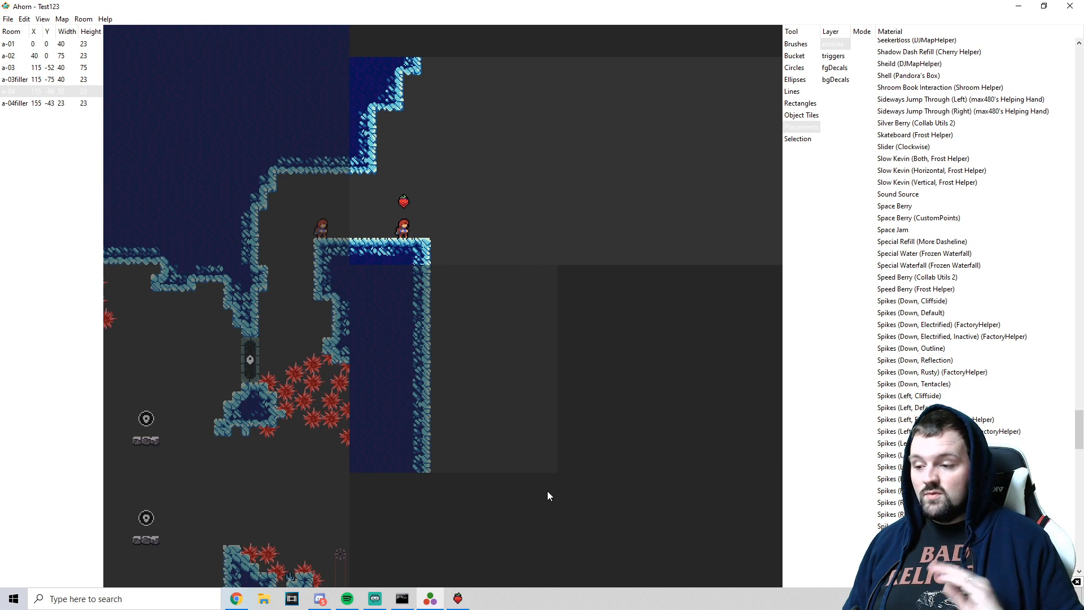
{"action": "left_click", "coordinate": [458, 598]}
{"action": "left_click", "coordinate": [458, 597]}
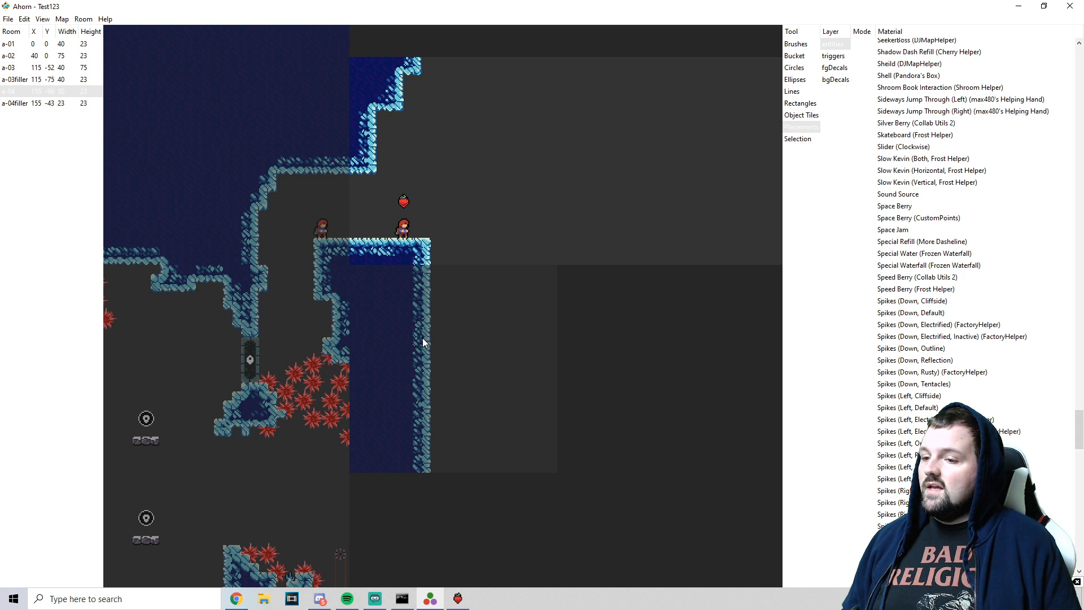
- Paint irregular Reflection bgTiles patches in room a-01 along the floor steps, behind the sign, near the statue, under the ceiling and in the upper-left corner
{"action": "scroll", "coordinate": [350, 378], "scroll_direction": "down", "scroll_amount": 3}
{"action": "scroll", "coordinate": [380, 382], "scroll_direction": "up", "scroll_amount": 2}
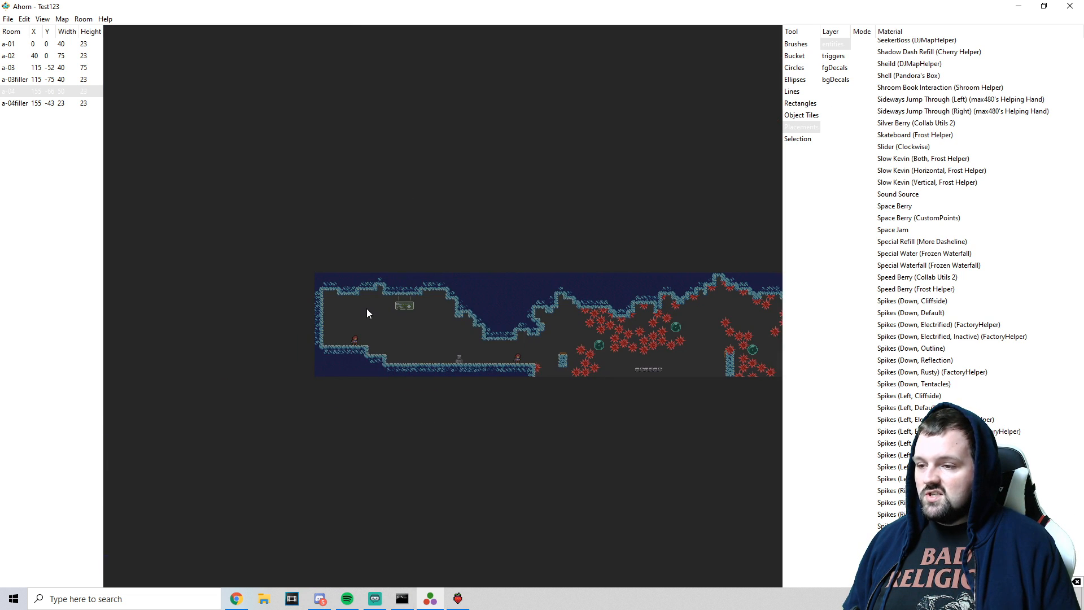
{"action": "left_click", "coordinate": [367, 314]}
{"action": "scroll", "coordinate": [371, 333], "scroll_direction": "up", "scroll_amount": 1}
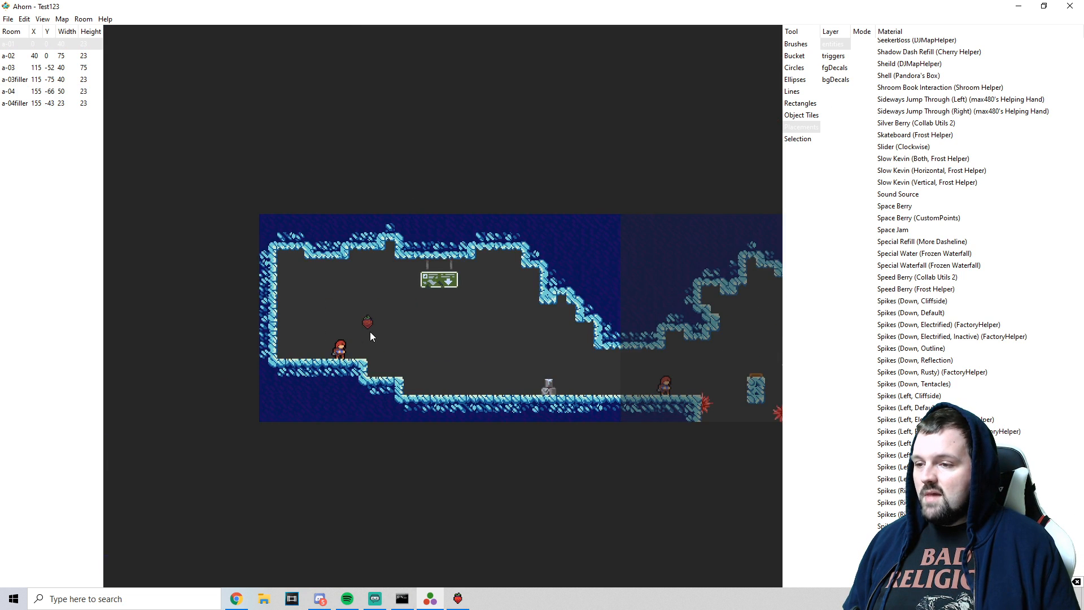
{"action": "left_click", "coordinate": [796, 45]}
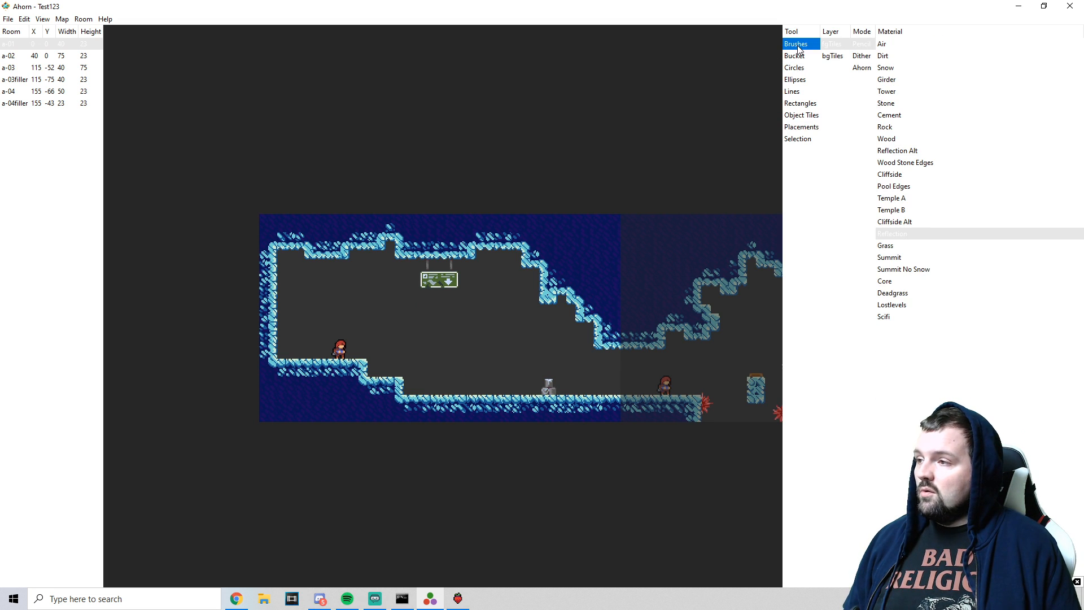
{"action": "left_click", "coordinate": [834, 56]}
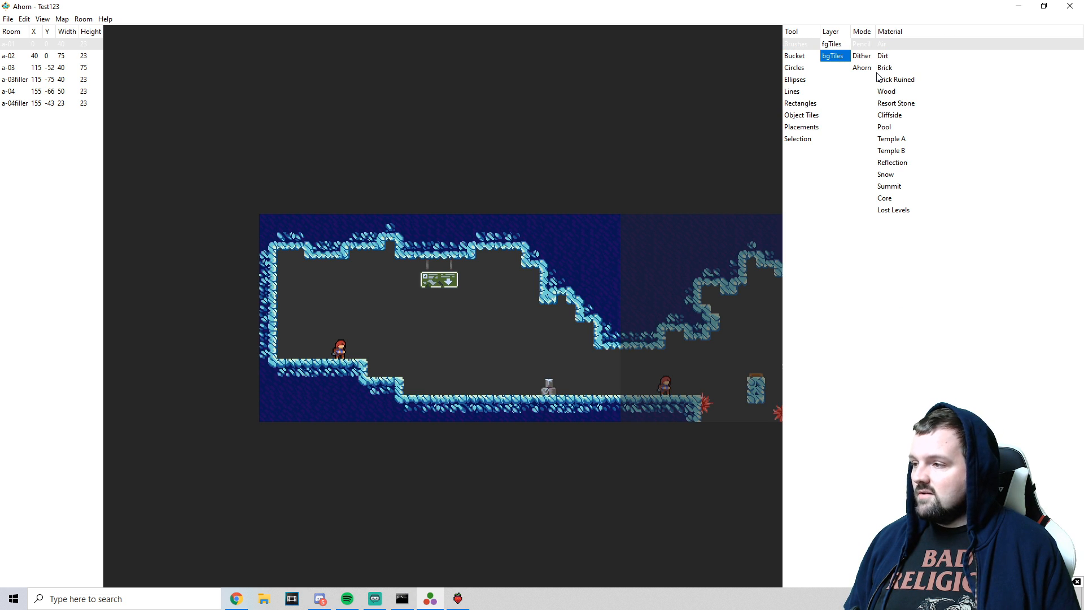
{"action": "left_click", "coordinate": [900, 164]}
{"action": "mouse_move", "coordinate": [353, 362]}
{"action": "left_mouse_down"}
{"action": "mouse_move", "coordinate": [369, 336]}
{"action": "mouse_move", "coordinate": [379, 382]}
{"action": "mouse_move", "coordinate": [370, 354]}
{"action": "mouse_move", "coordinate": [397, 381]}
{"action": "mouse_move", "coordinate": [364, 365]}
{"action": "left_mouse_up"}
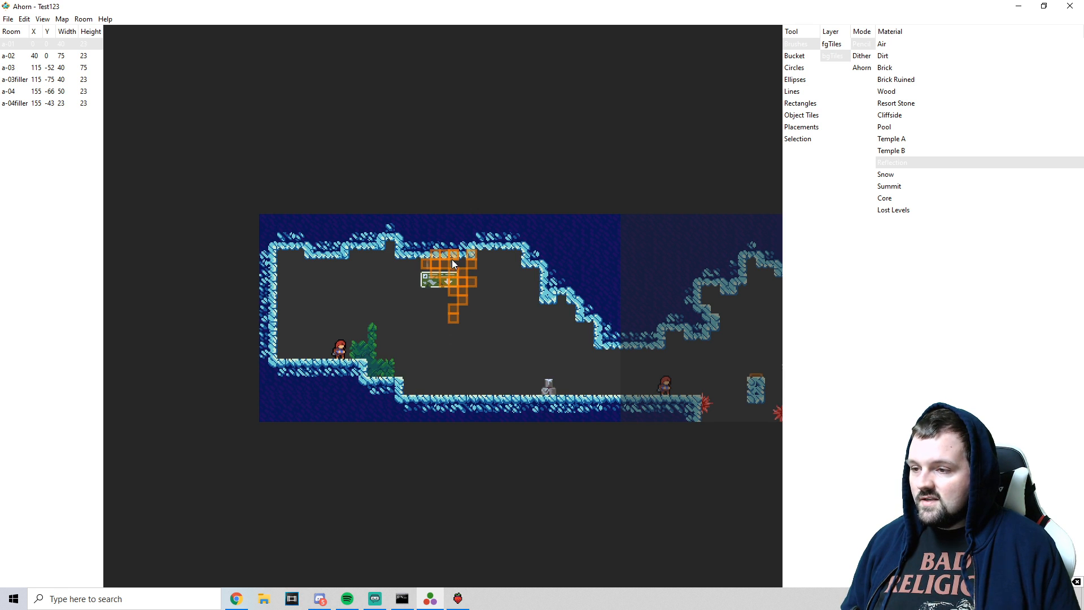
{"action": "left_click_drag", "start_coordinate": [454, 249], "coordinate": [452, 304]}
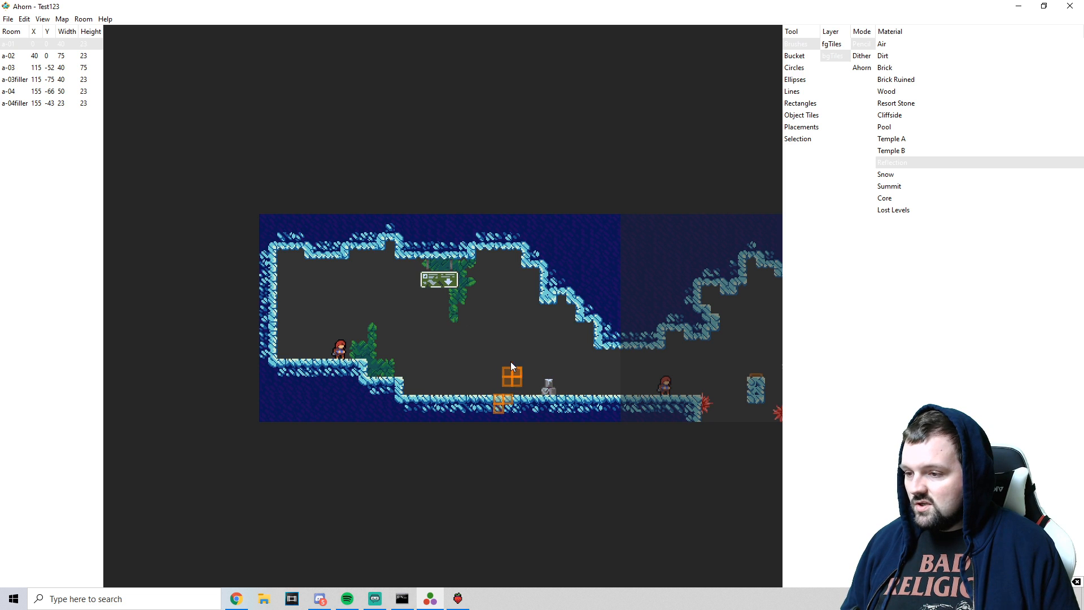
{"action": "left_click_drag", "start_coordinate": [477, 410], "coordinate": [480, 407]}
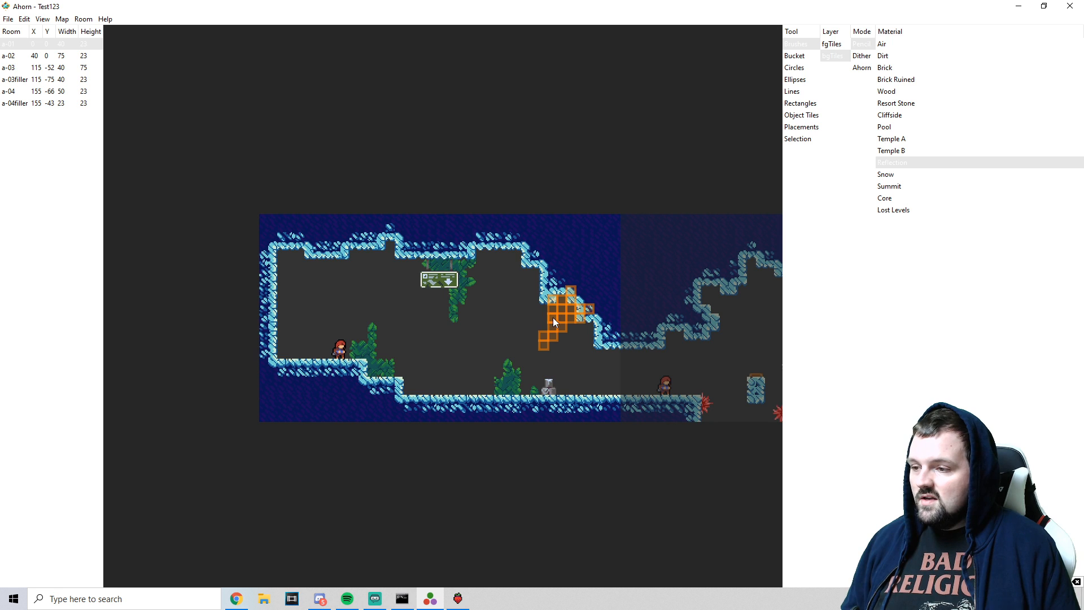
{"action": "left_click_drag", "start_coordinate": [554, 318], "coordinate": [547, 310]}
{"action": "left_click_drag", "start_coordinate": [526, 254], "coordinate": [511, 251]}
{"action": "left_click_drag", "start_coordinate": [299, 248], "coordinate": [278, 263]}
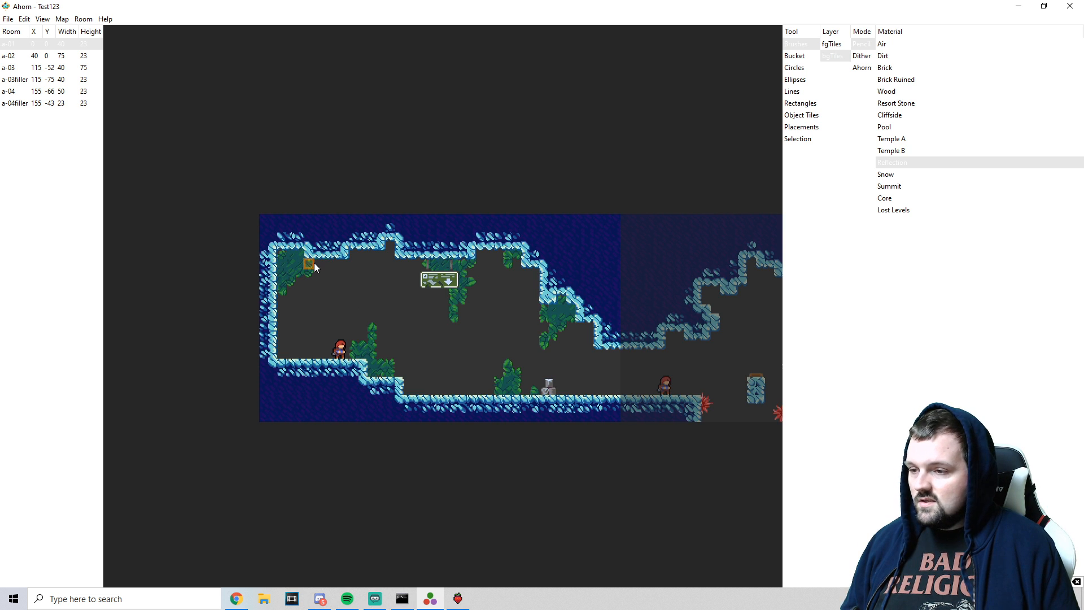
- Switch to Celeste and load room a-01 from the debug map
{"action": "left_click", "coordinate": [456, 598]}
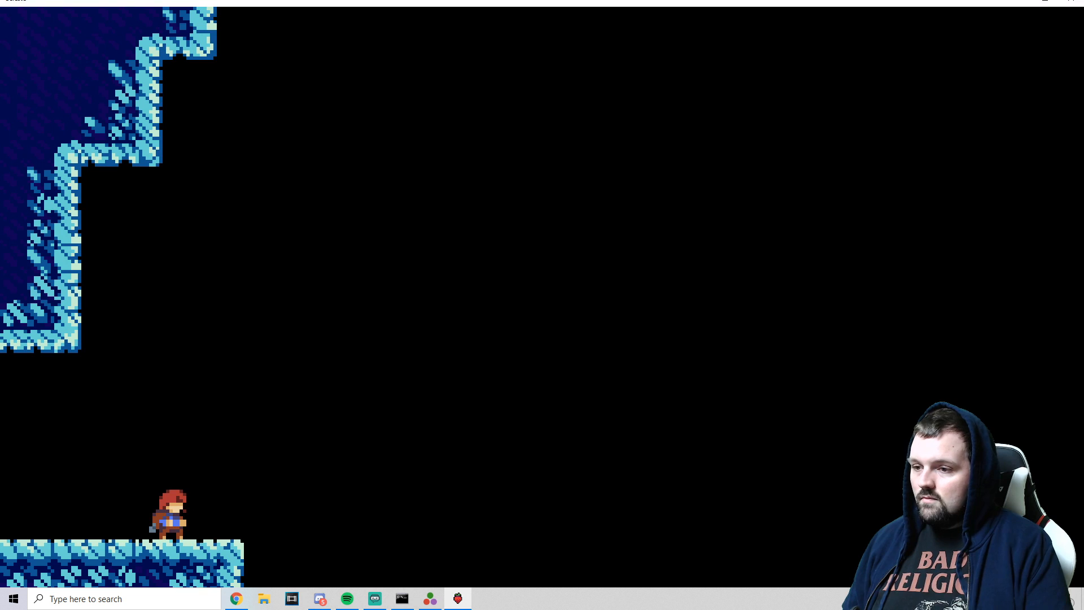
{"action": "key", "text": "F6"}
{"action": "right_click", "coordinate": [414, 291]}
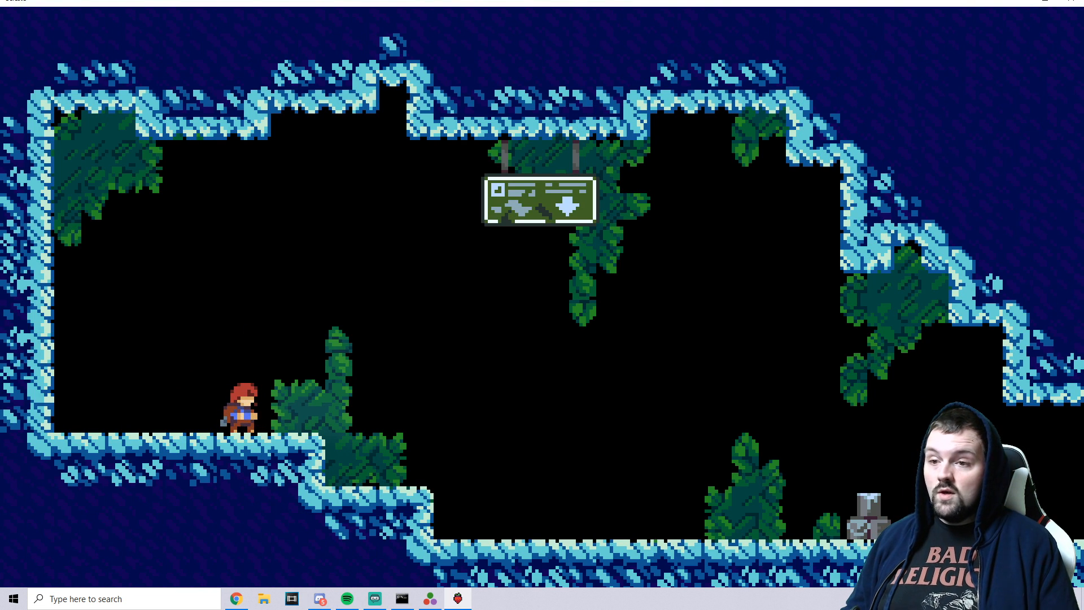
- Playtest room a-01 by running, jumping and dashing past the background tiles, ending in room a-02
{"action": "key", "text": "Right"}
{"action": "key", "text": "c"}
{"action": "key", "text": "Right"}
{"action": "key", "text": "c"}
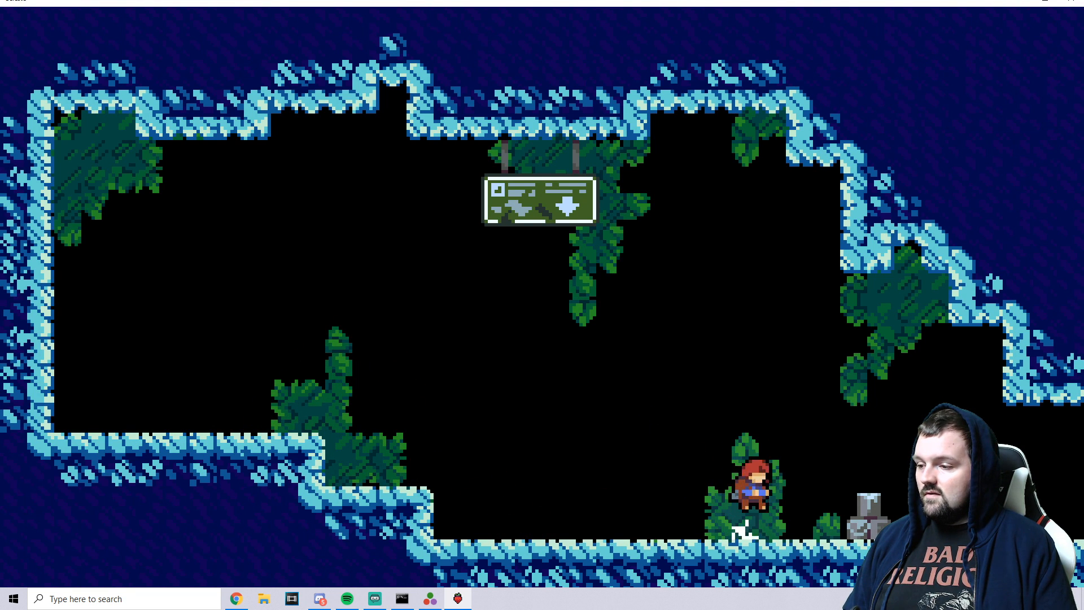
{"action": "key", "text": "Right"}
{"action": "key", "text": "Left"}
{"action": "key", "text": "c"}
{"action": "key", "text": "Left"}
{"action": "key", "text": "c"}
{"action": "key", "text": "c"}
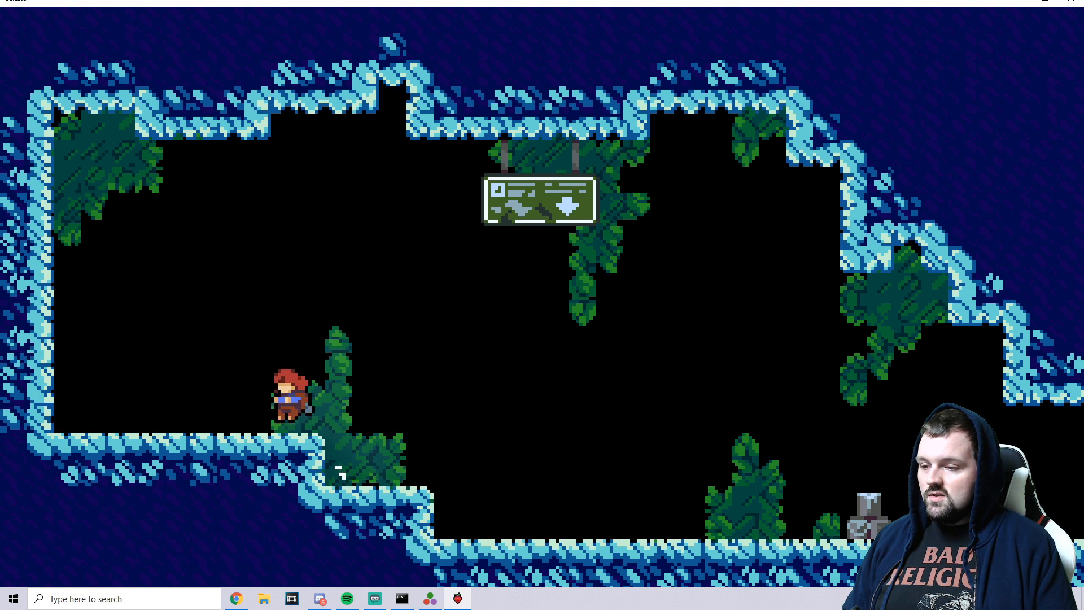
{"action": "key", "text": "Left"}
{"action": "key", "text": "x"}
{"action": "key", "text": "c"}
{"action": "key", "text": "x"}
{"action": "key", "text": "Right"}
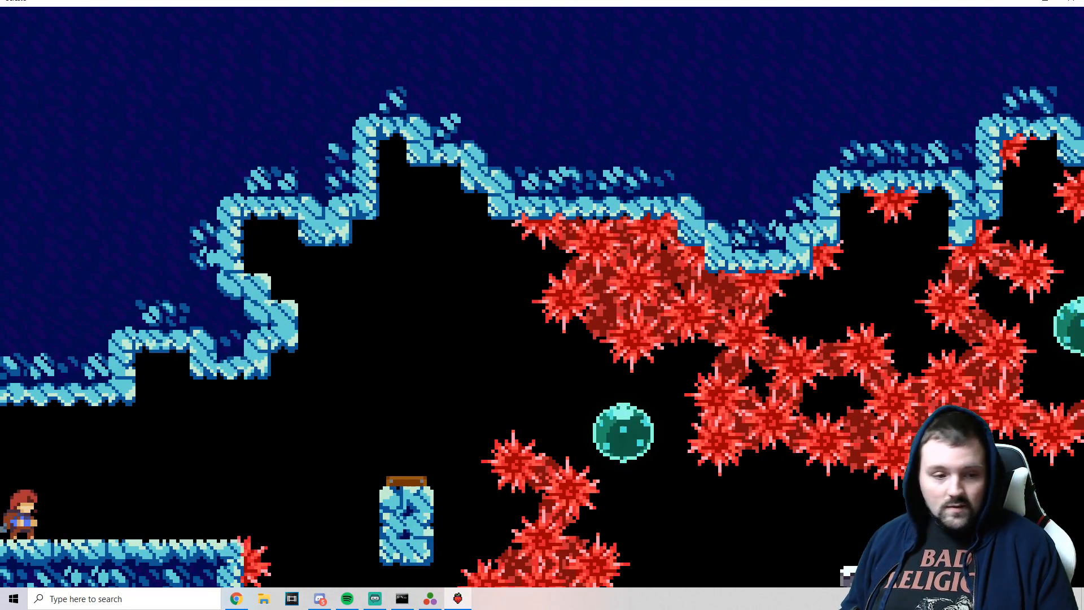
- Return to Ahorn and review the map metadata's audio and mode settings, toggling End Level on Heart off and closing without updating
{"action": "key", "text": "alt+Tab"}
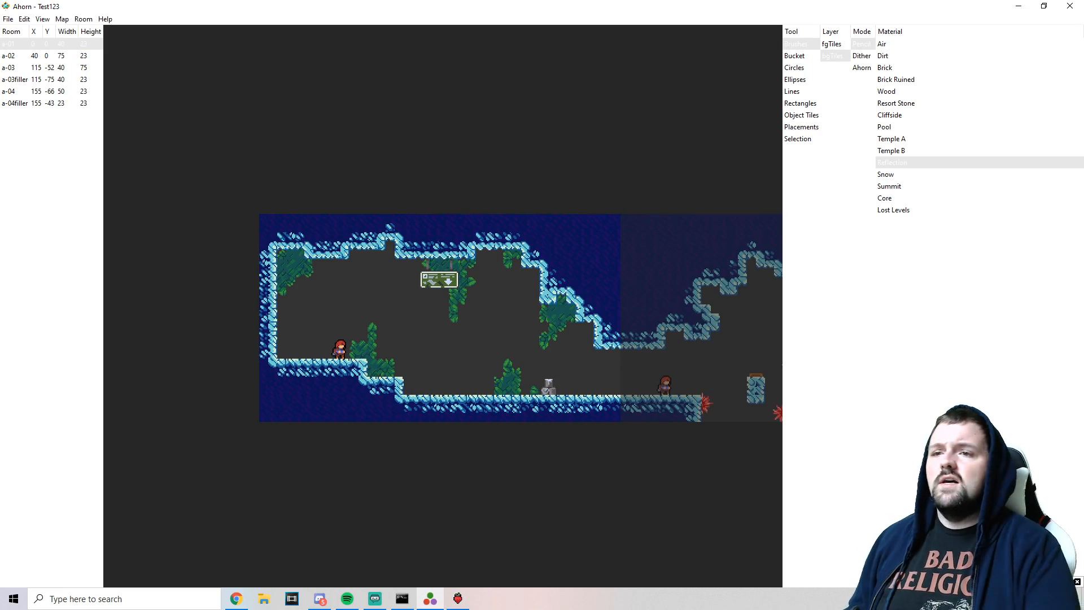
{"action": "left_click", "coordinate": [8, 19]}
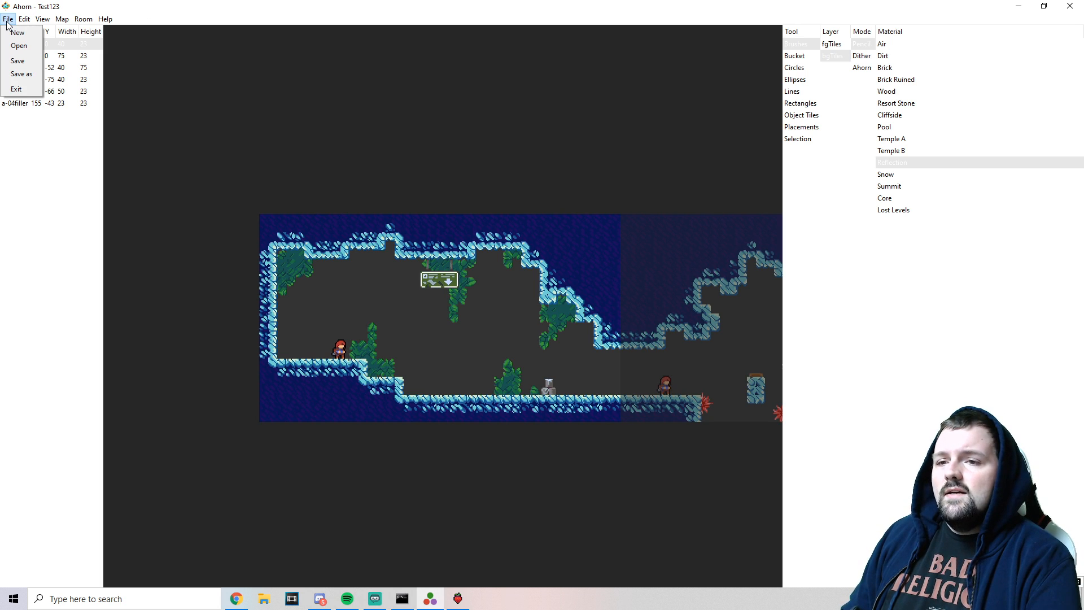
{"action": "mouse_move", "coordinate": [27, 21]}
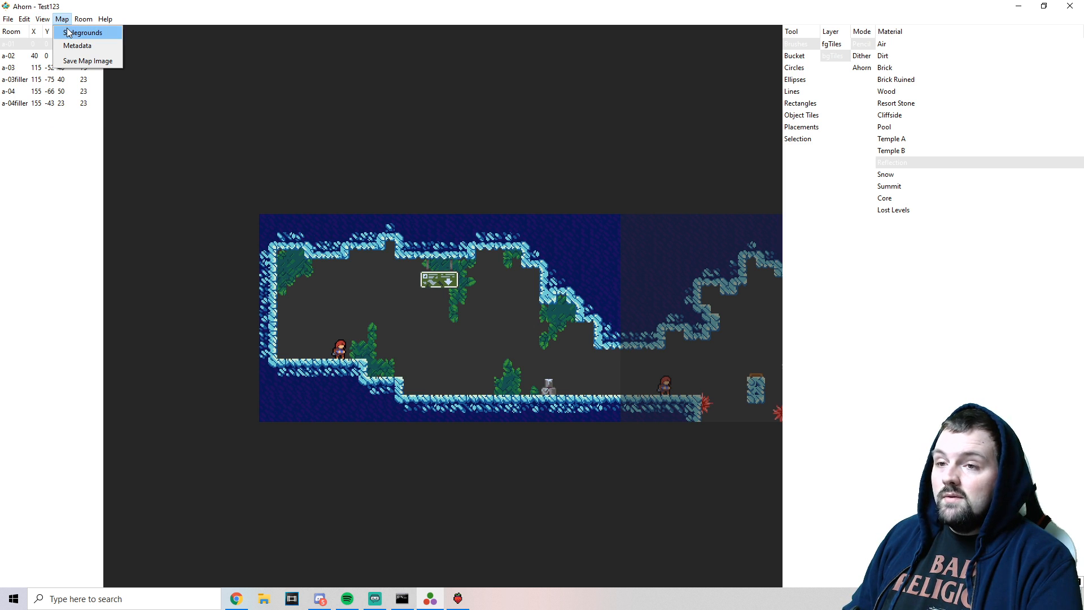
{"action": "left_click", "coordinate": [76, 46]}
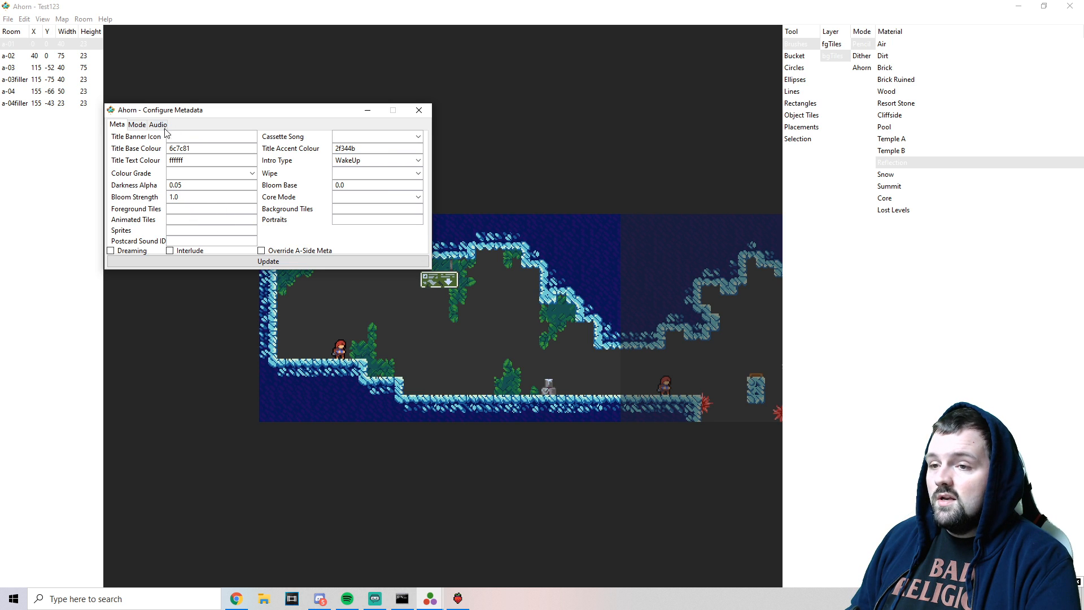
{"action": "left_click", "coordinate": [137, 125]}
{"action": "left_click", "coordinate": [158, 125]}
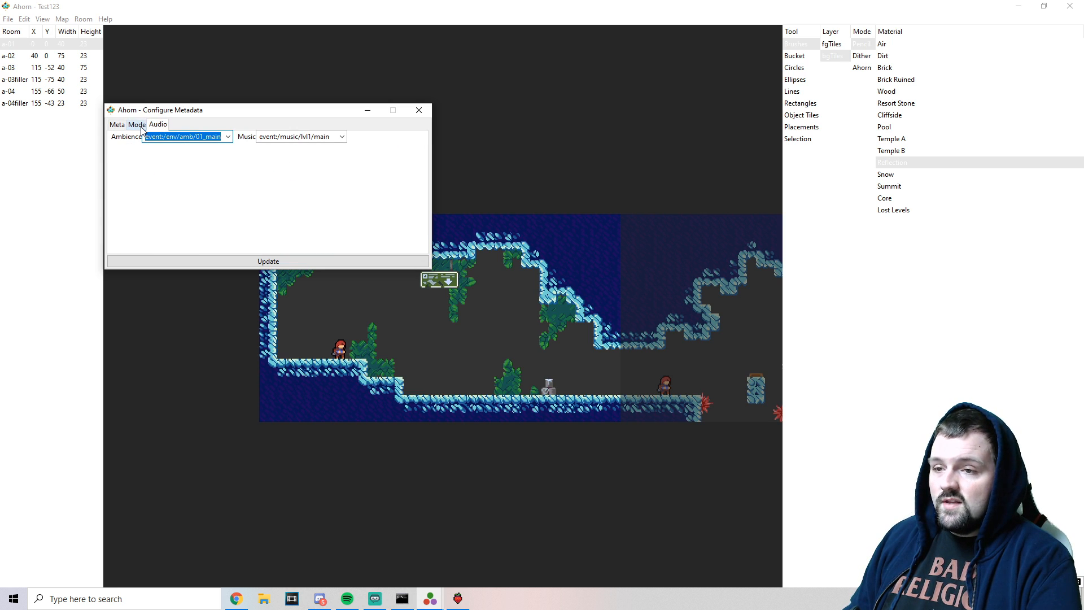
{"action": "left_click", "coordinate": [141, 128]}
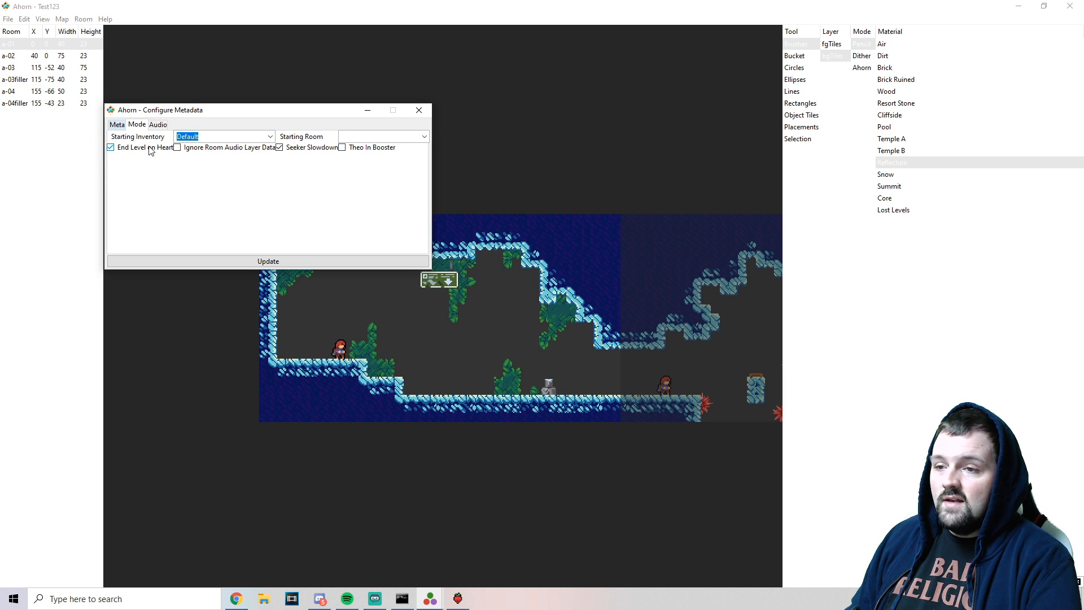
{"action": "left_click", "coordinate": [112, 149]}
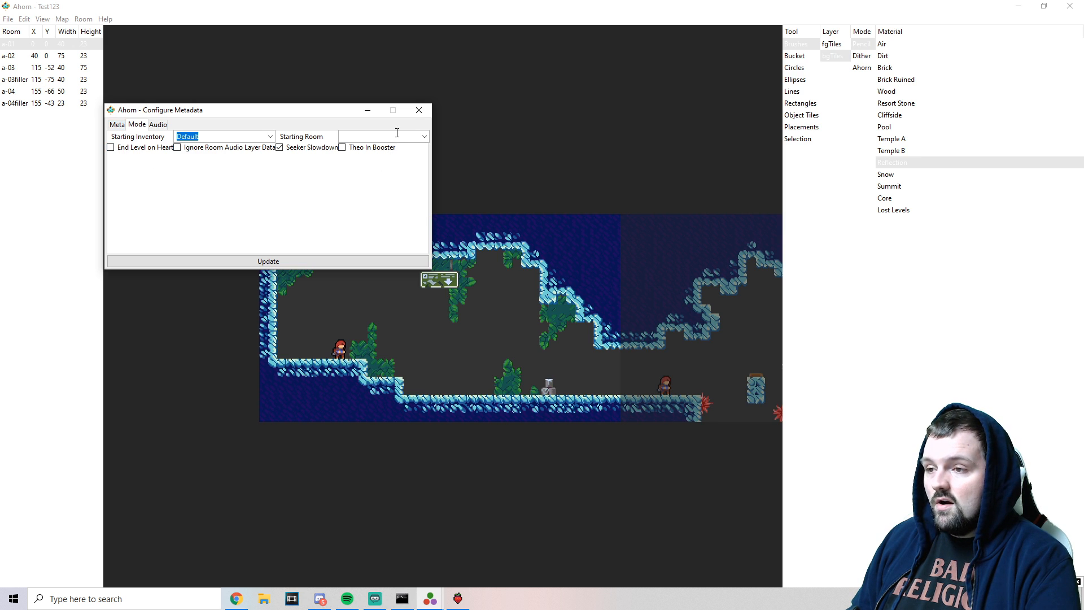
{"action": "left_click", "coordinate": [419, 110]}
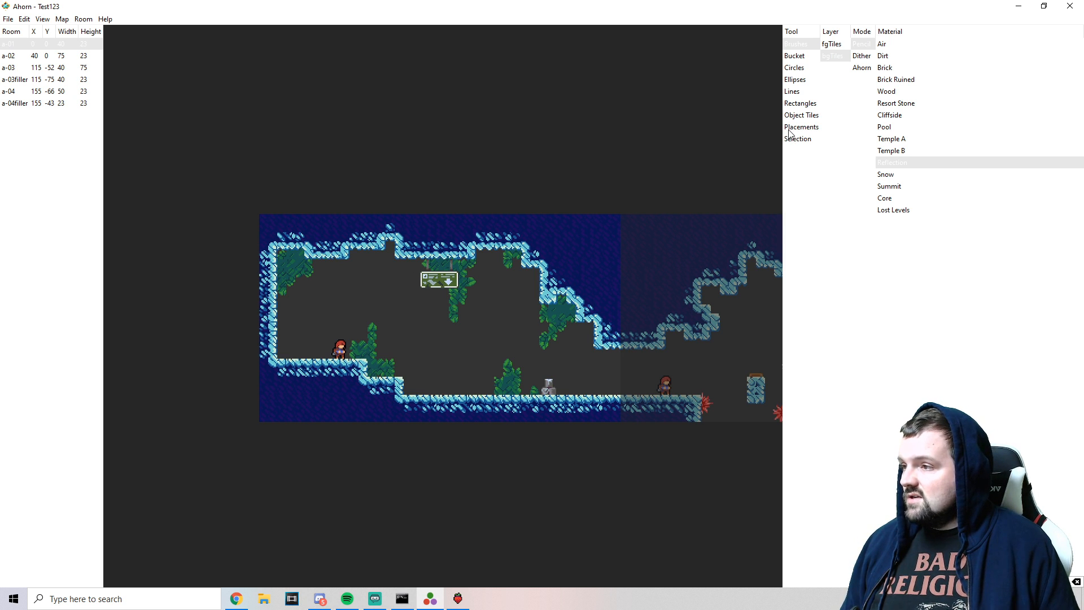
- Look through the available object tiles, previewing Dark BG C, the fence tiles and Temple Bottom Alt B in room a-01
{"action": "left_click", "coordinate": [802, 116]}
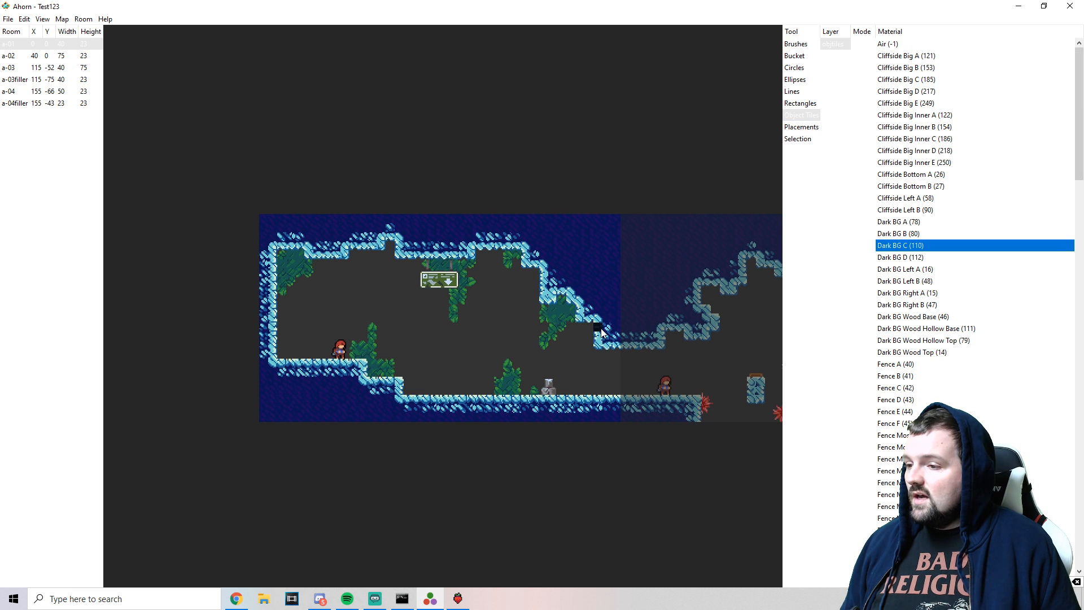
{"action": "key", "text": "f"}
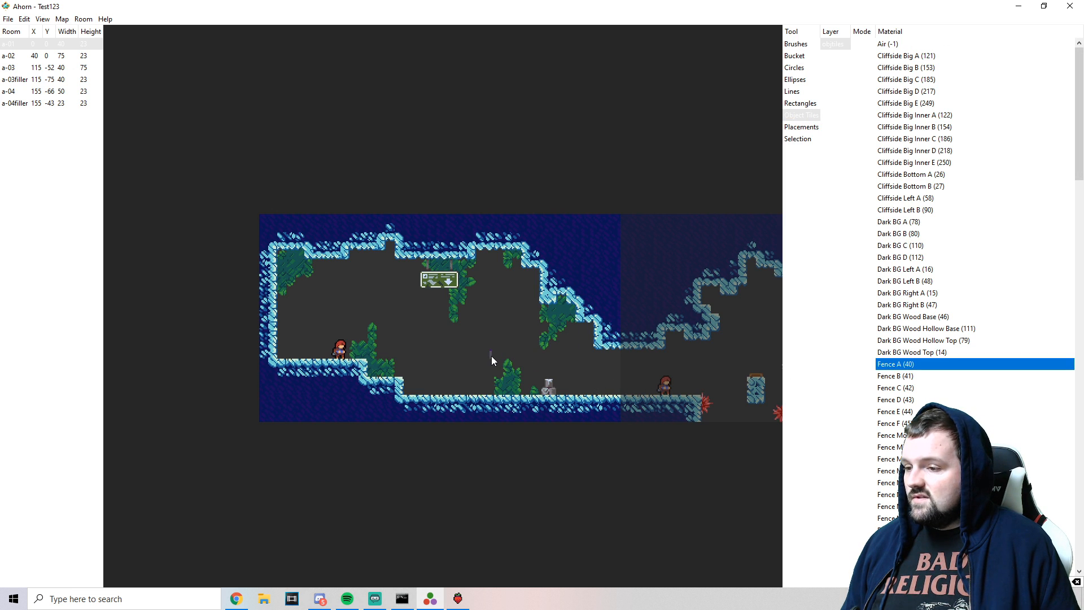
{"action": "key", "text": "Down"}
{"action": "key", "text": "Down"}
{"action": "key", "text": "Down"}
{"action": "key", "text": "Down"}
{"action": "key", "text": "Down"}
{"action": "key", "text": "Down"}
{"action": "key", "text": "Down"}
{"action": "key", "text": "Down"}
{"action": "key", "text": "Down"}
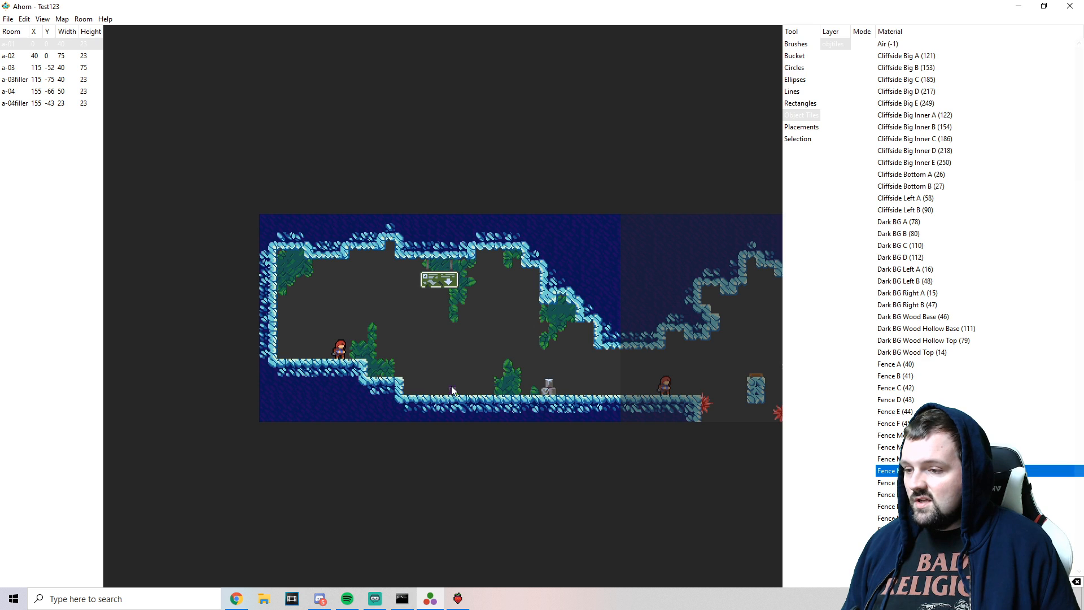
{"action": "scroll", "coordinate": [971, 373], "scroll_direction": "down", "scroll_amount": 15}
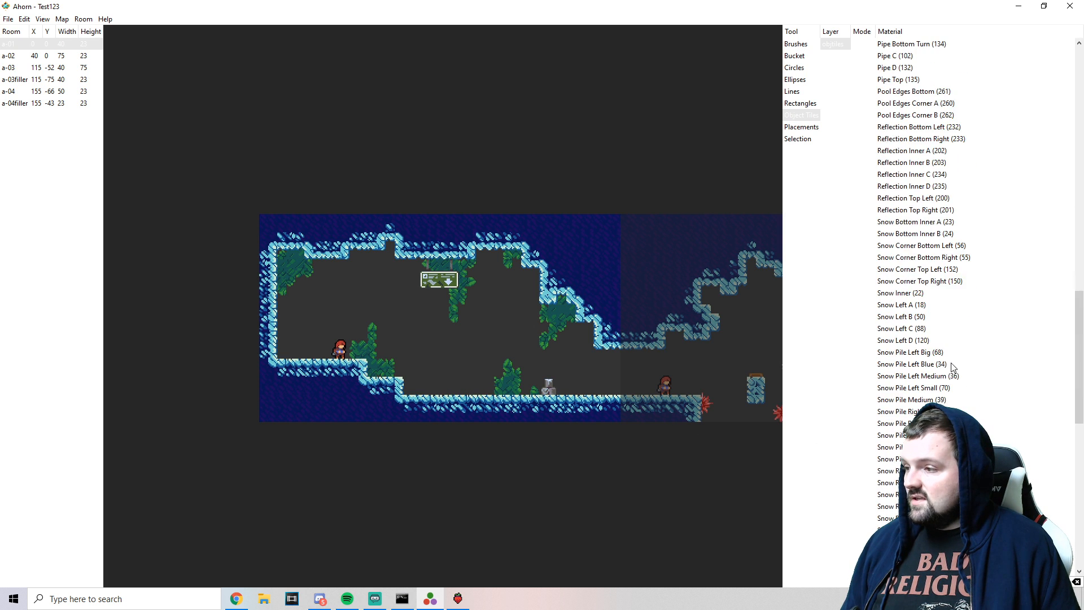
{"action": "scroll", "coordinate": [957, 367], "scroll_direction": "down", "scroll_amount": 10}
{"action": "left_click", "coordinate": [914, 332]}
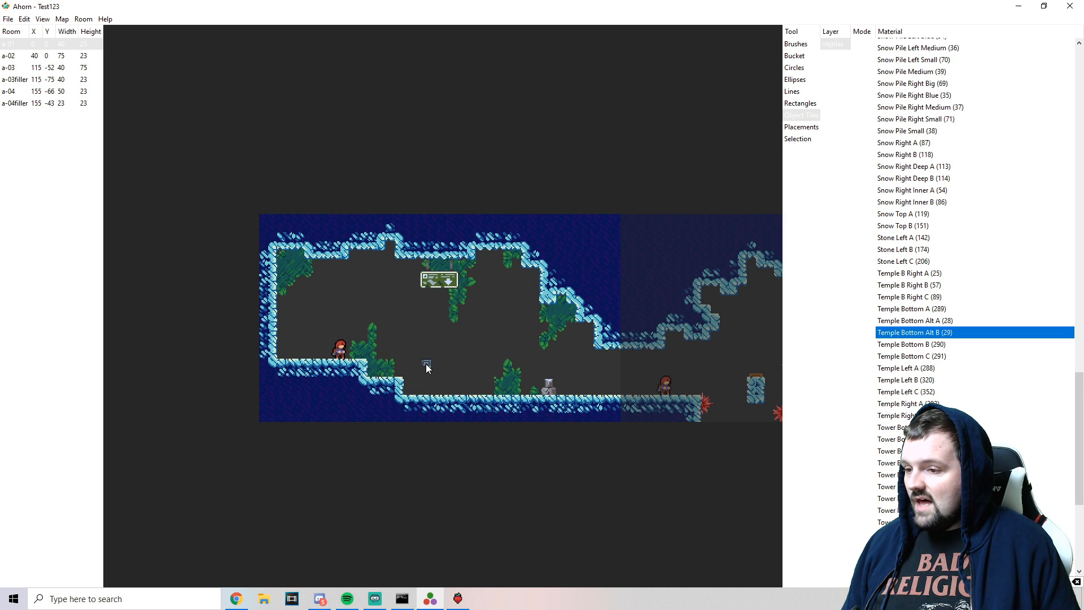
{"action": "scroll", "coordinate": [938, 282], "scroll_direction": "up", "scroll_amount": 20}
{"action": "scroll", "coordinate": [933, 285], "scroll_direction": "up", "scroll_amount": 7}
- Look through the available entity placements from Air Bubbles down to the crystal spinners
{"action": "left_click", "coordinate": [812, 129]}
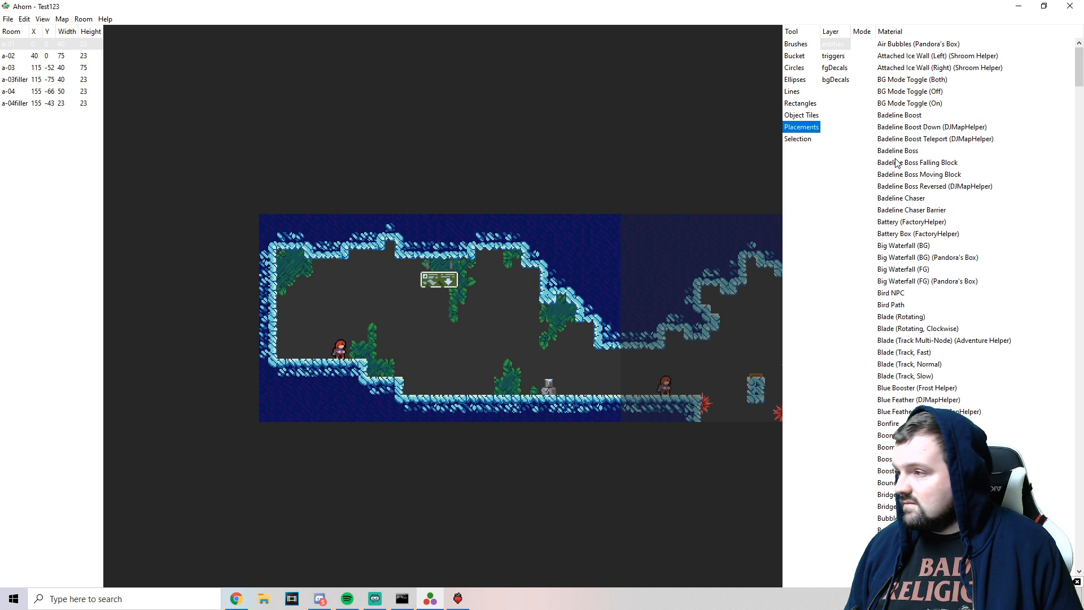
{"action": "scroll", "coordinate": [1039, 192], "scroll_direction": "down", "scroll_amount": 2}
{"action": "scroll", "coordinate": [1036, 192], "scroll_direction": "down", "scroll_amount": 8}
{"action": "scroll", "coordinate": [1027, 192], "scroll_direction": "down", "scroll_amount": 8}
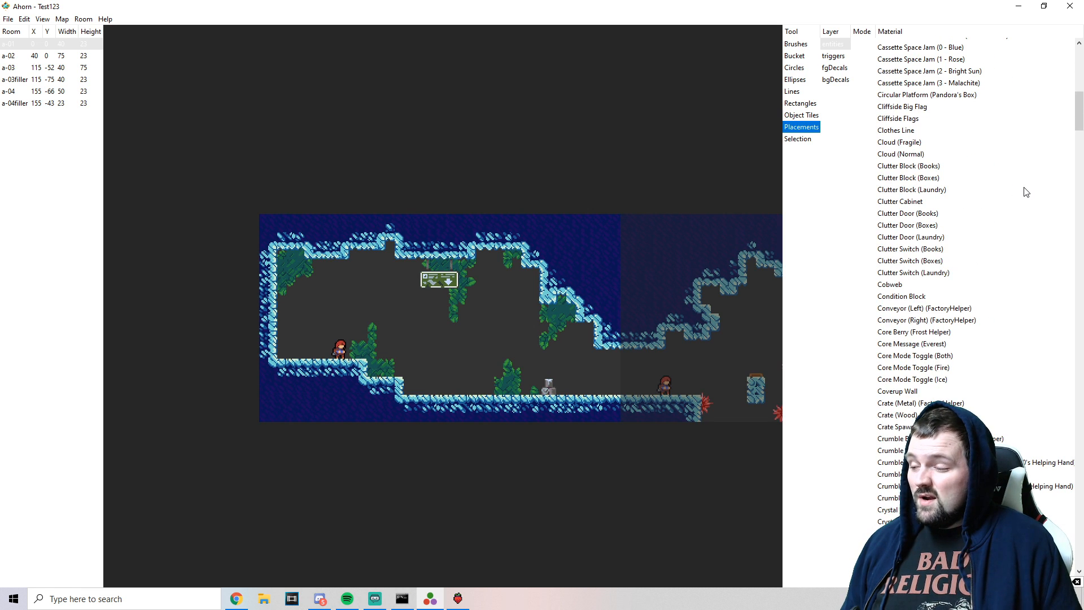
{"action": "scroll", "coordinate": [1024, 192], "scroll_direction": "down", "scroll_amount": 8}
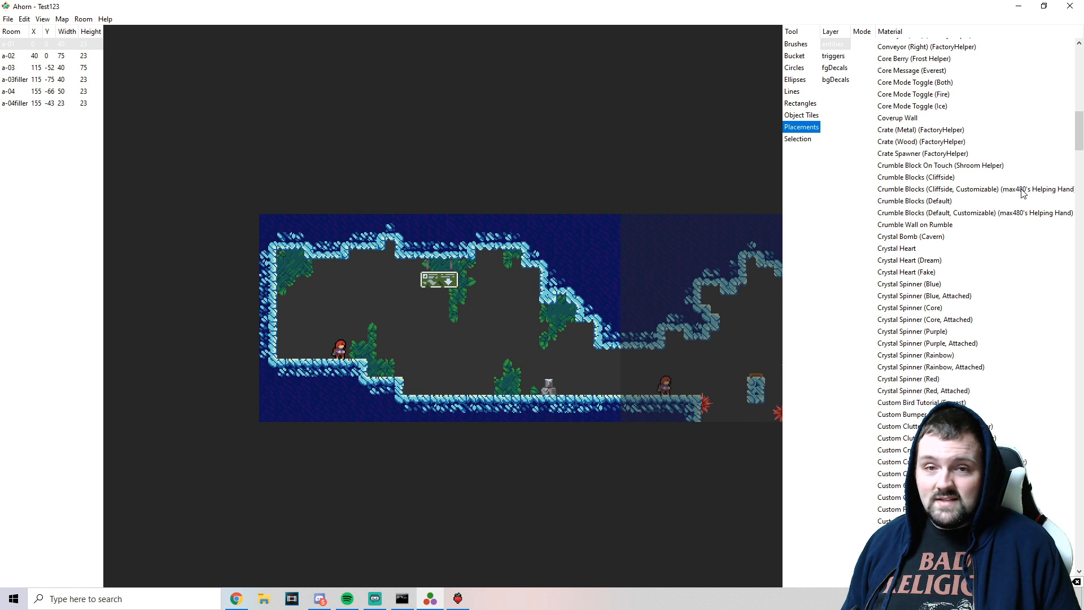
- Examine the map layout from room a-01 through a-02 and a-03 to room a-04 and its filler
{"action": "left_click_drag", "start_coordinate": [596, 292], "coordinate": [313, 343]}
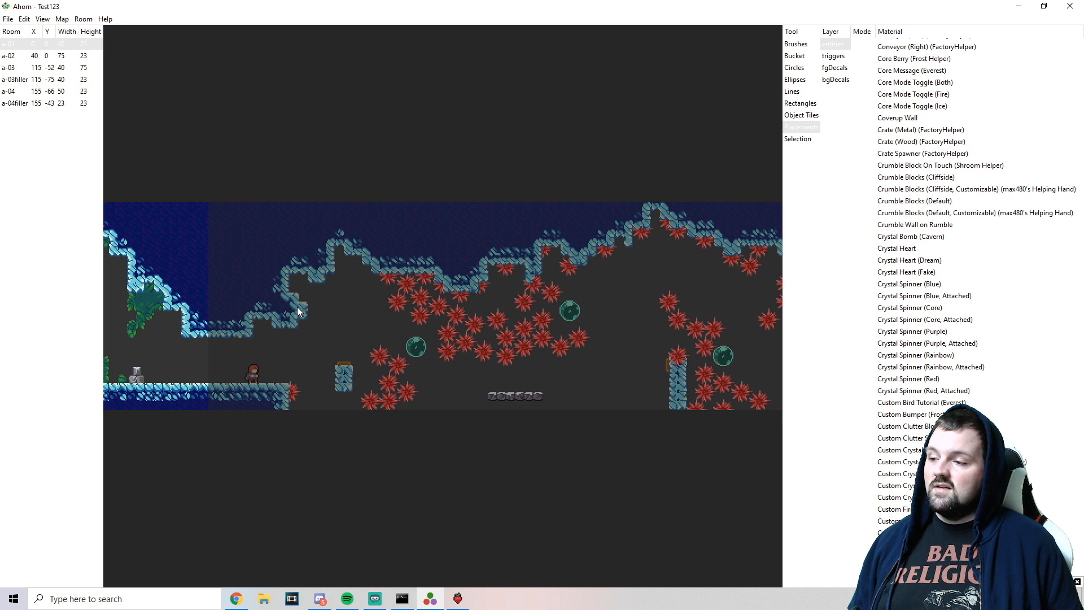
{"action": "scroll", "coordinate": [621, 293], "scroll_direction": "down", "scroll_amount": 3}
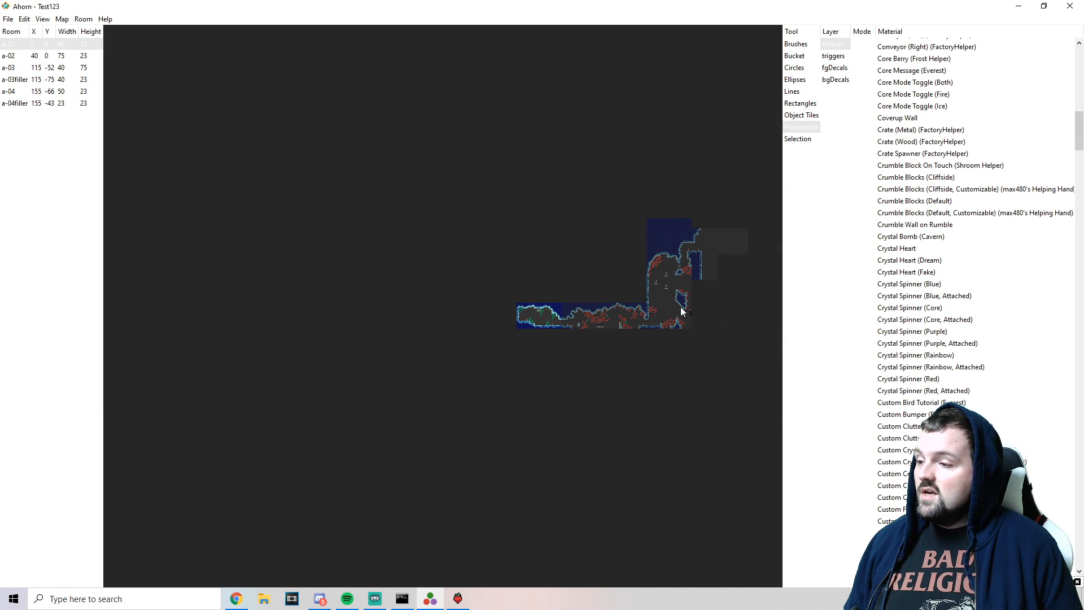
{"action": "scroll", "coordinate": [689, 310], "scroll_direction": "up", "scroll_amount": 2}
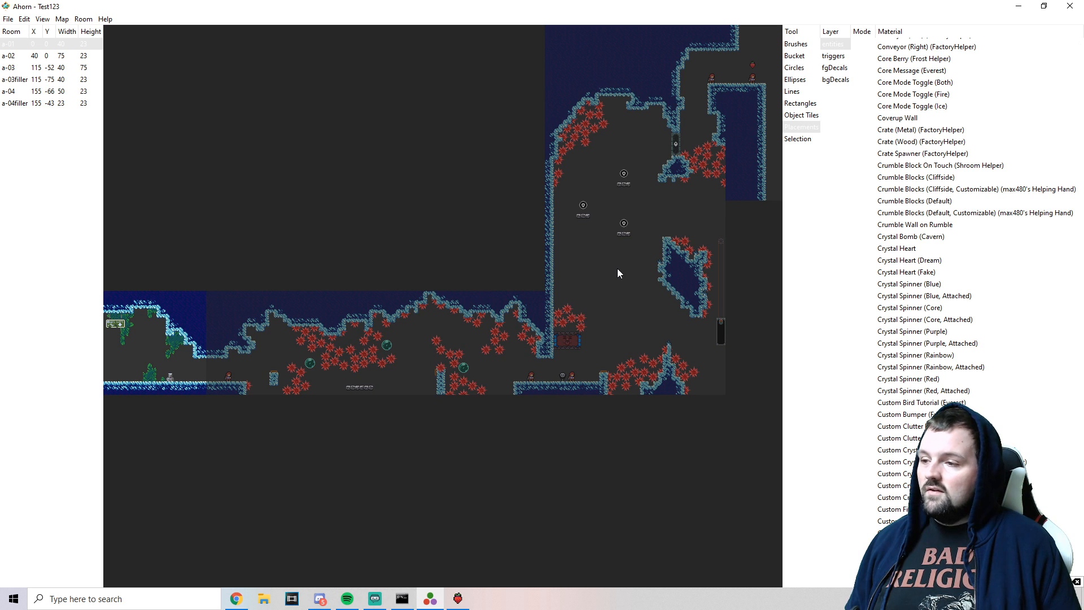
{"action": "left_click_drag", "start_coordinate": [614, 259], "coordinate": [563, 313]}
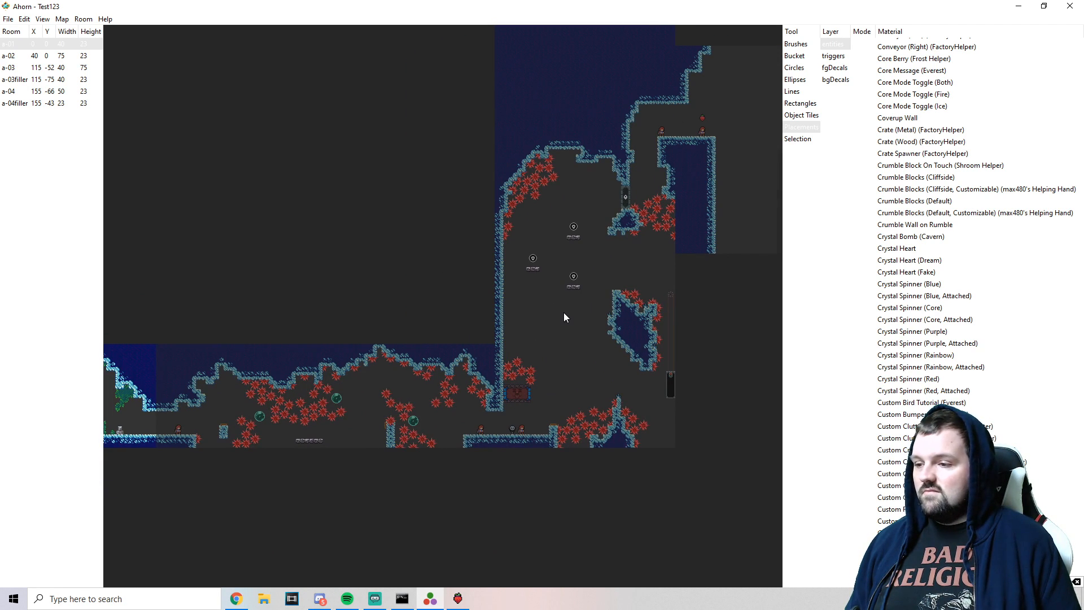
{"action": "left_click_drag", "start_coordinate": [678, 253], "coordinate": [321, 405]}
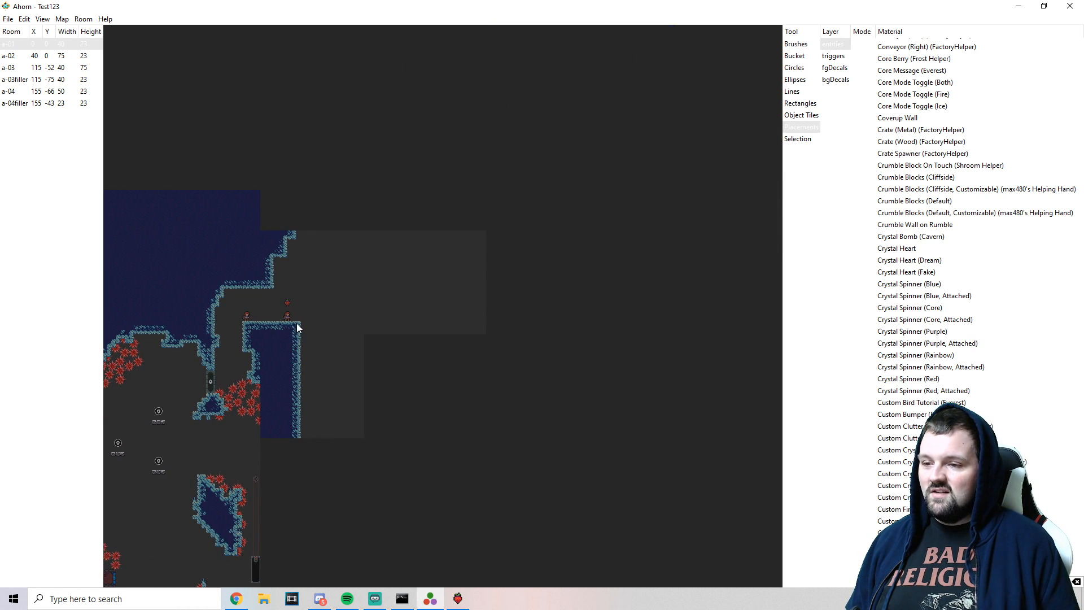
{"action": "scroll", "coordinate": [297, 323], "scroll_direction": "up", "scroll_amount": 1}
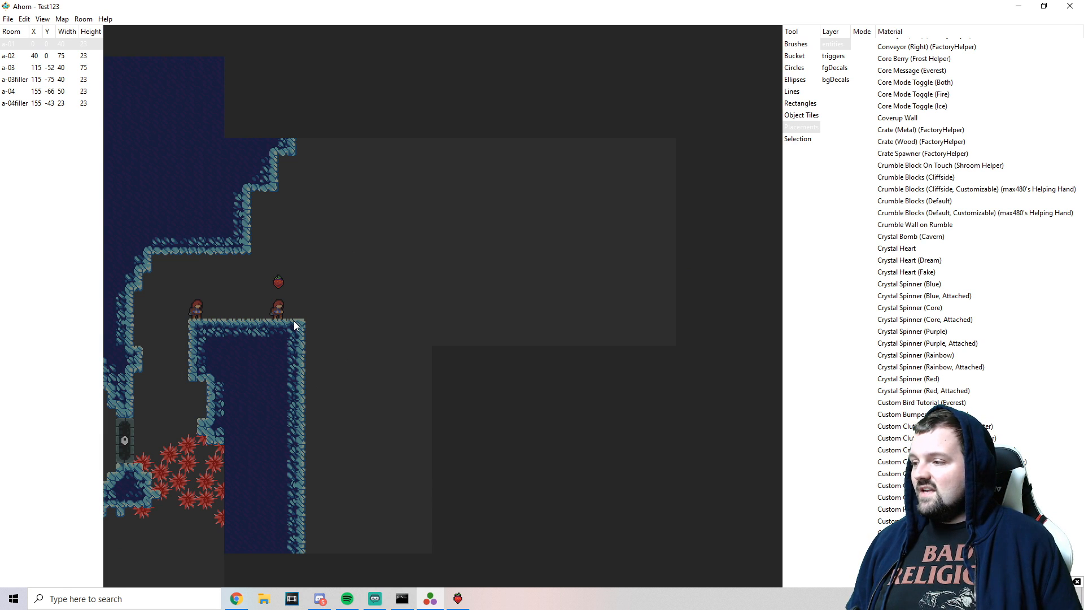